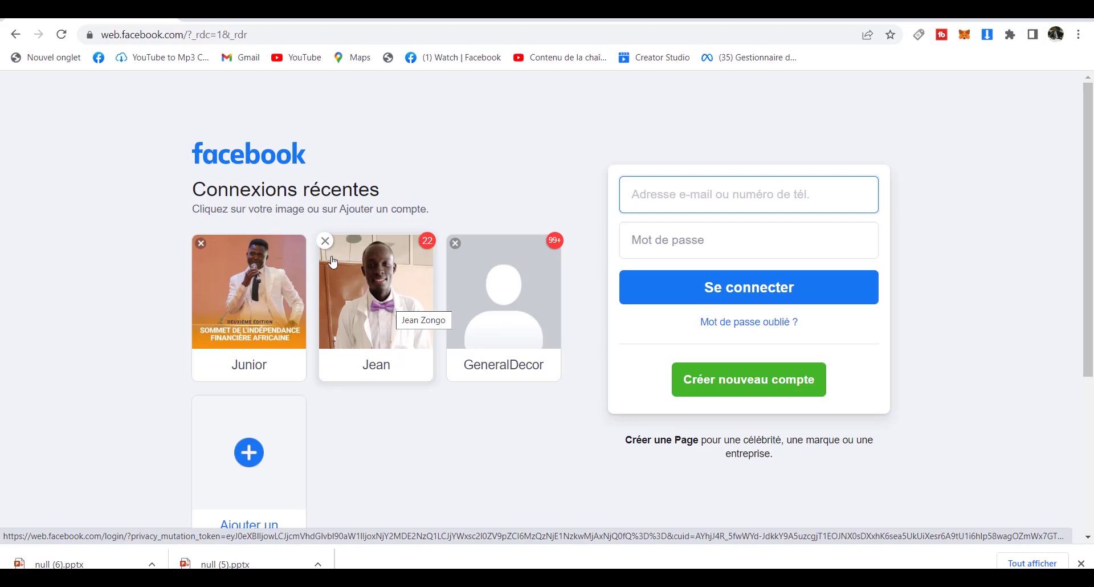
Sign back in with the recently used account card to reach the home feed.
click(194, 137)
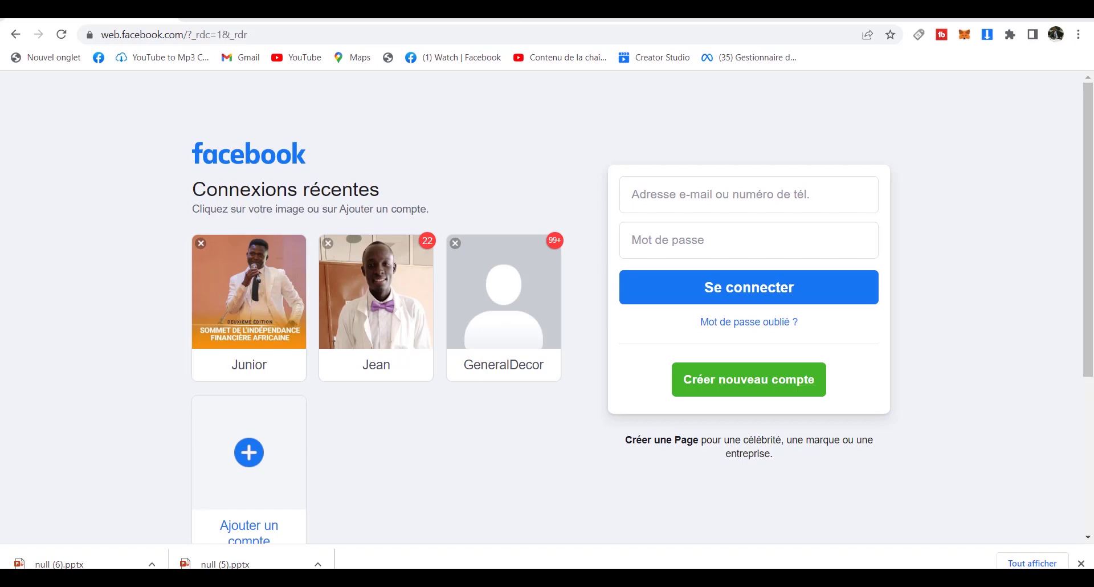
click(361, 322)
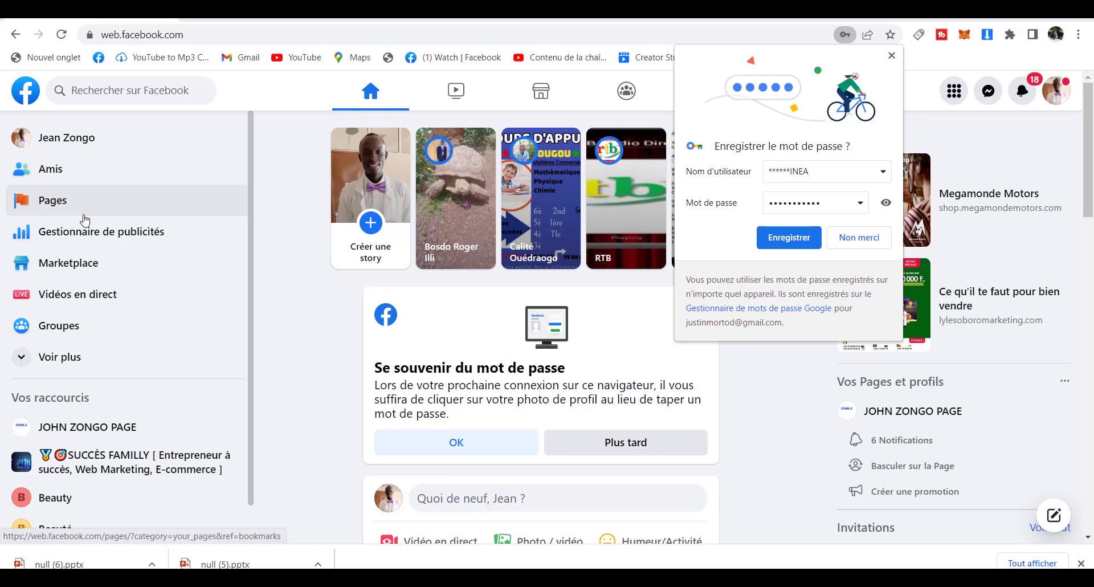
Create a new Page named 'Beauty' with category 'Beauté, cosmétique et soins'.
click(79, 210)
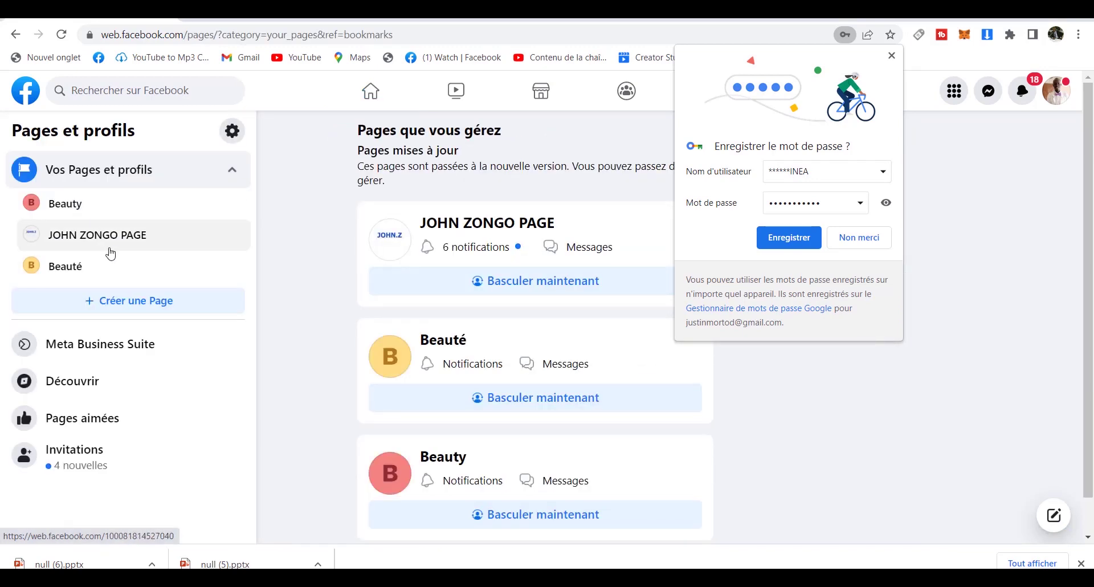
click(117, 307)
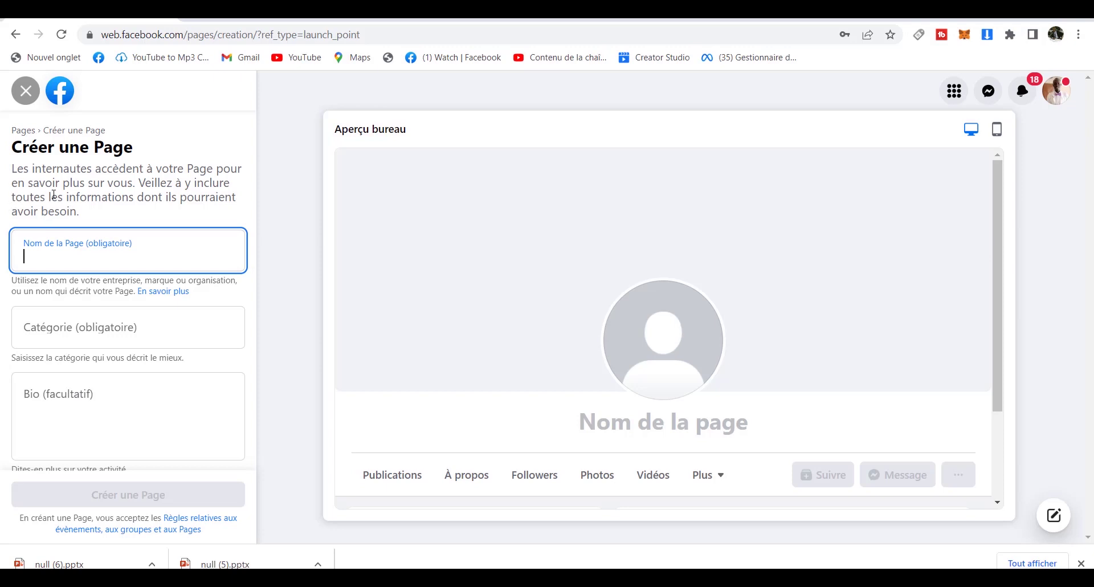
text(be)
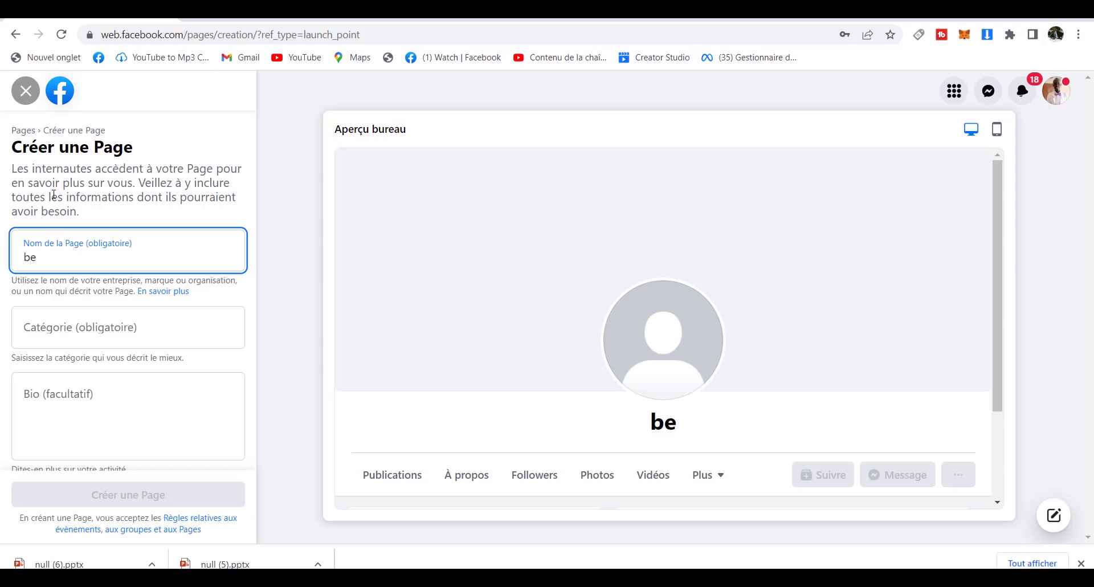
text(auty)
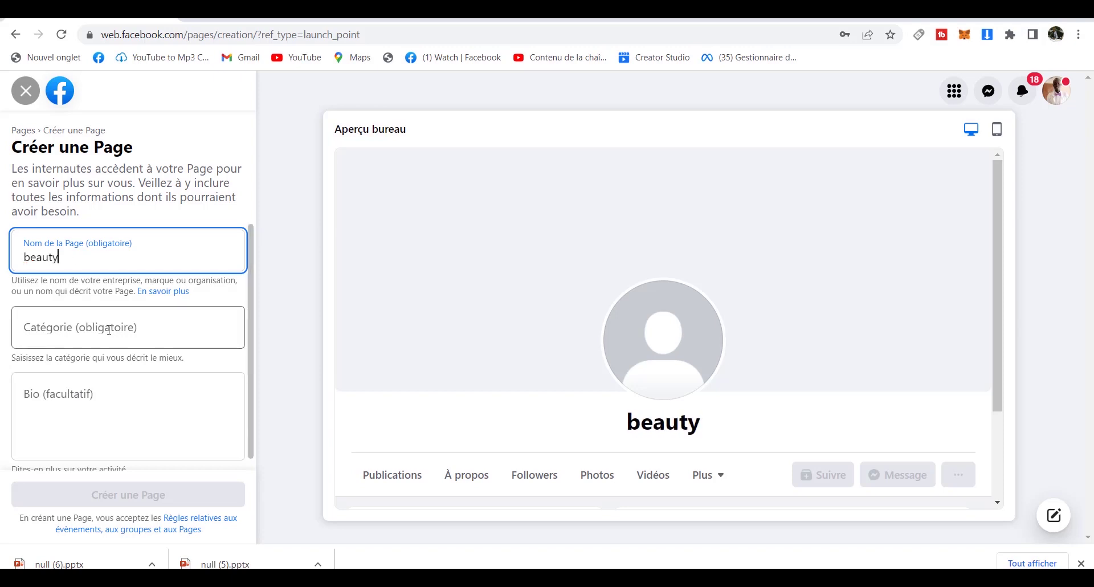
click(108, 330)
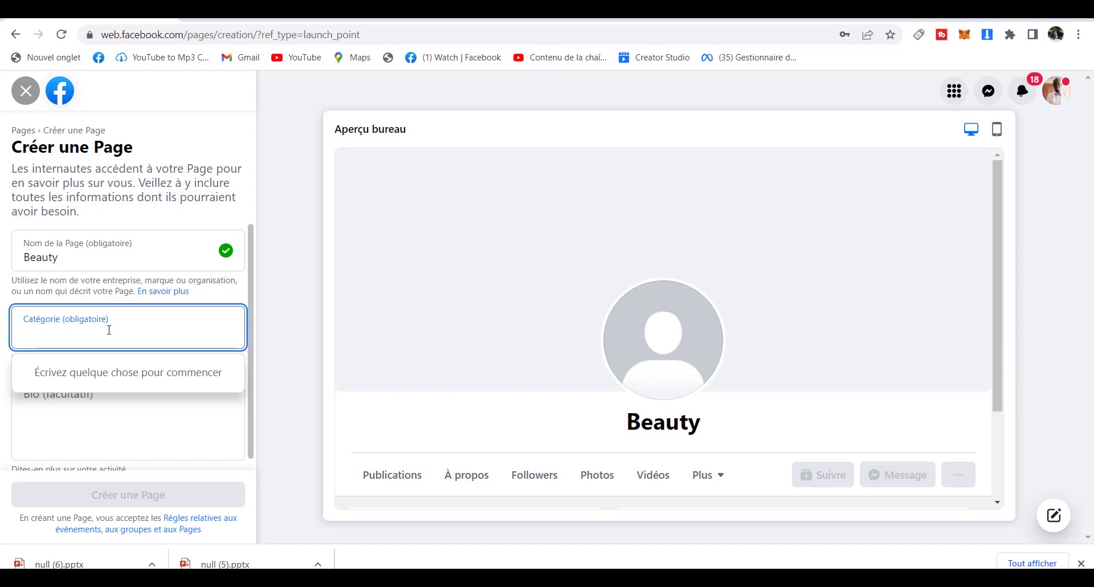
text(cosm)
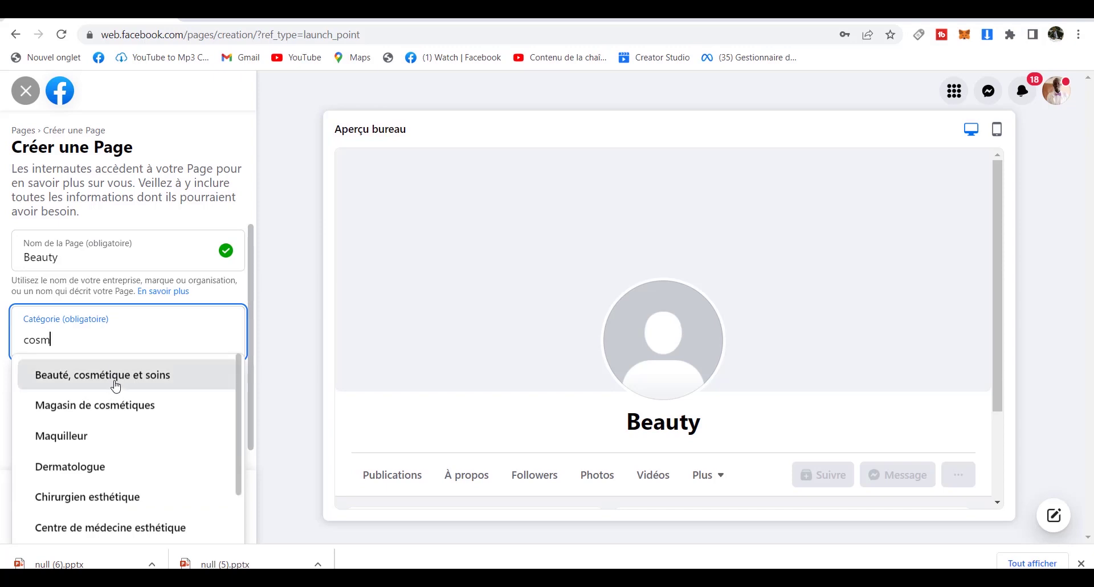
click(130, 381)
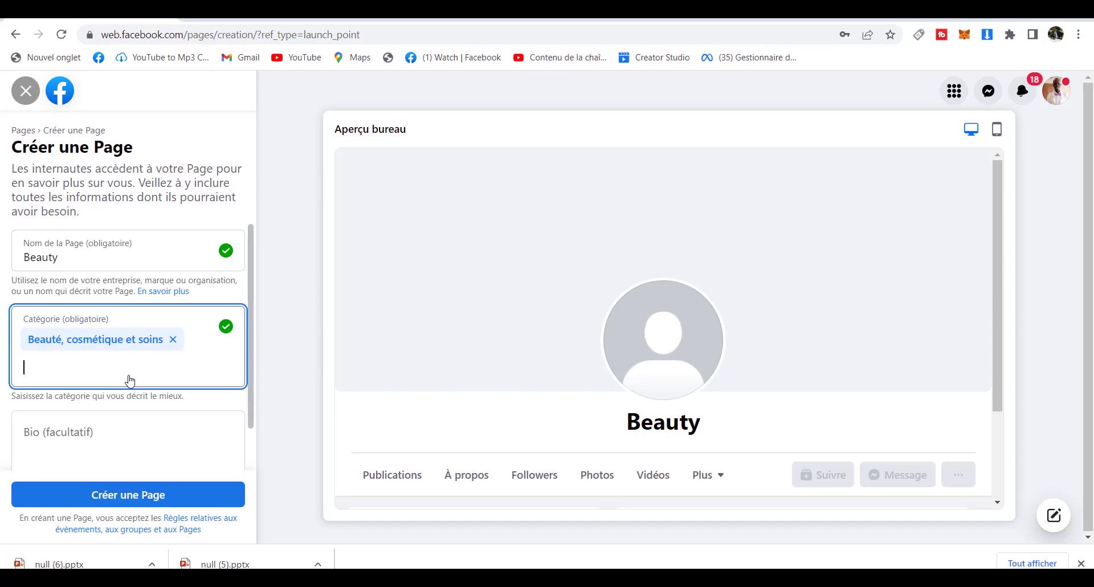
click(133, 434)
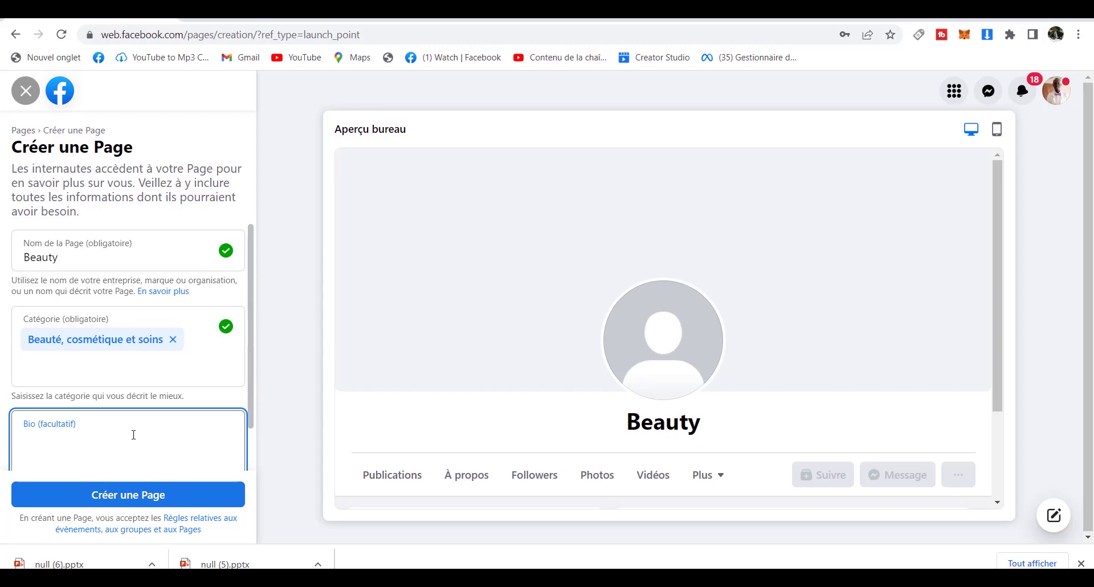
Write the bio 'nous vendons des produits cosmétiques nouvelles générations'.
text(nous vendons des )
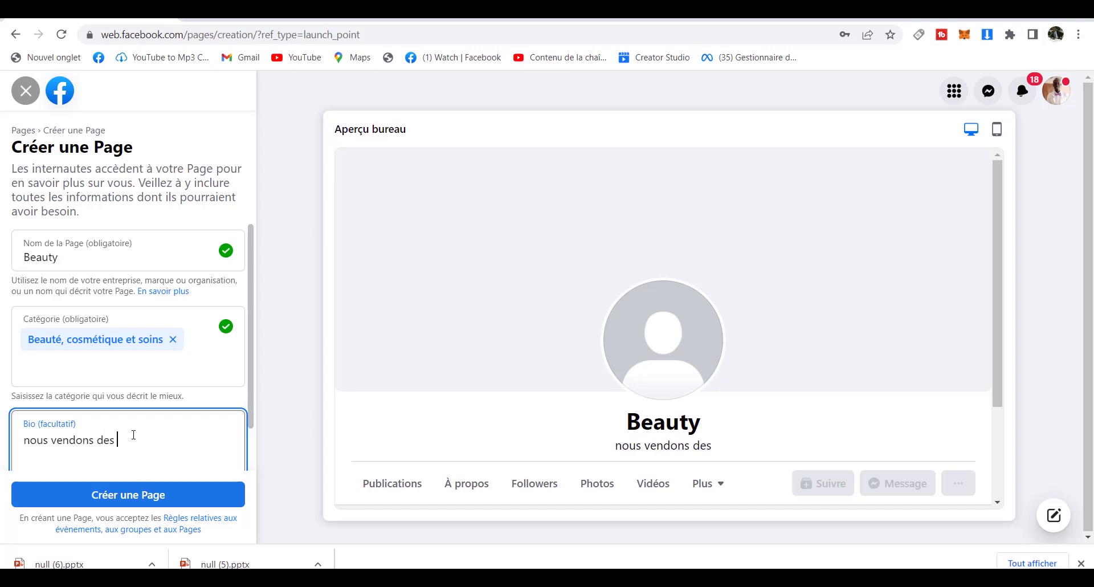
text(prod)
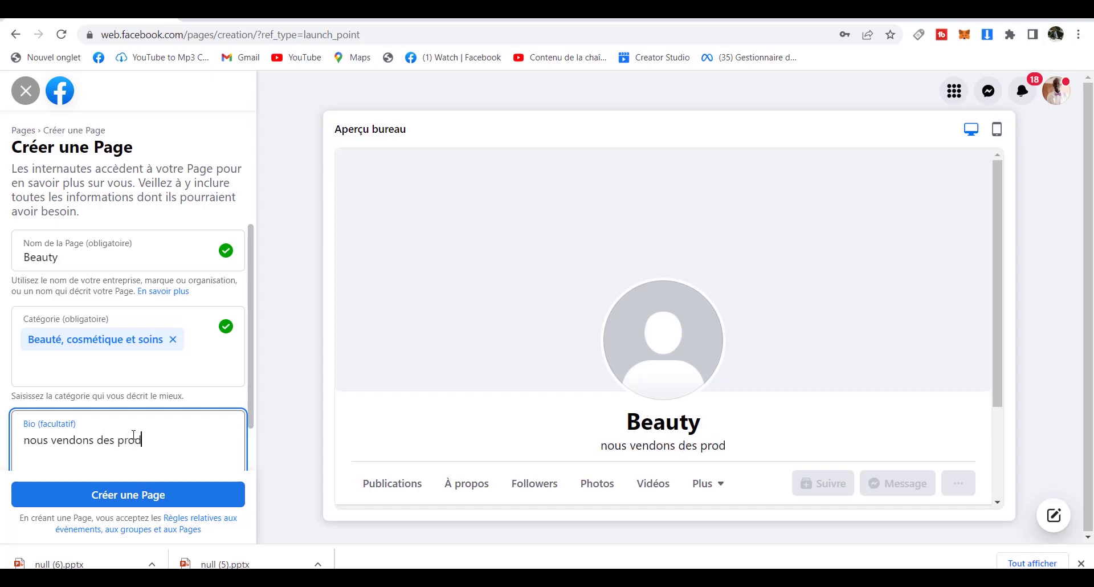
text(uits c)
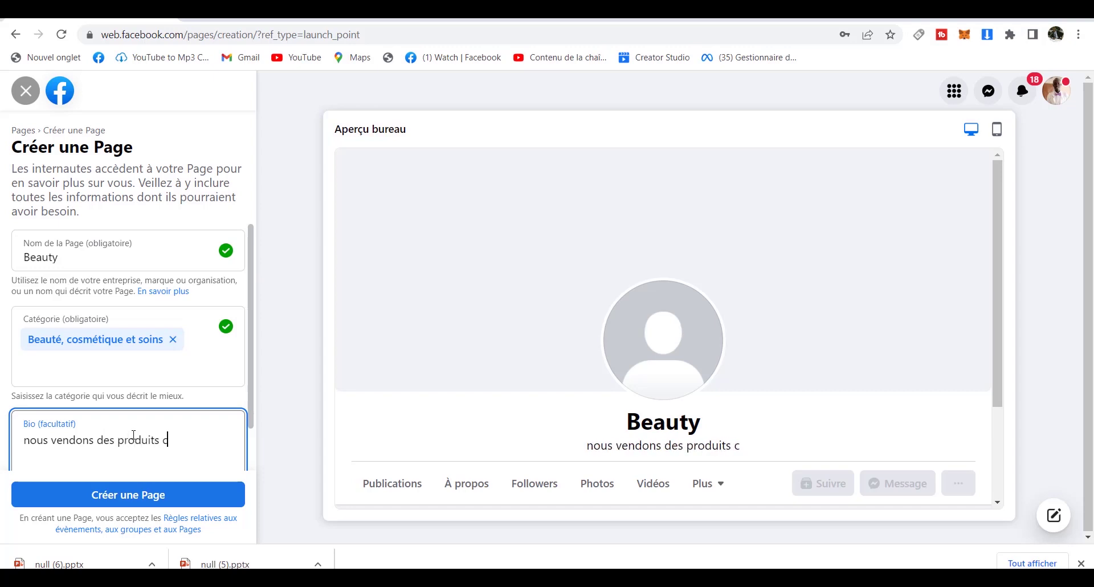
text(os)
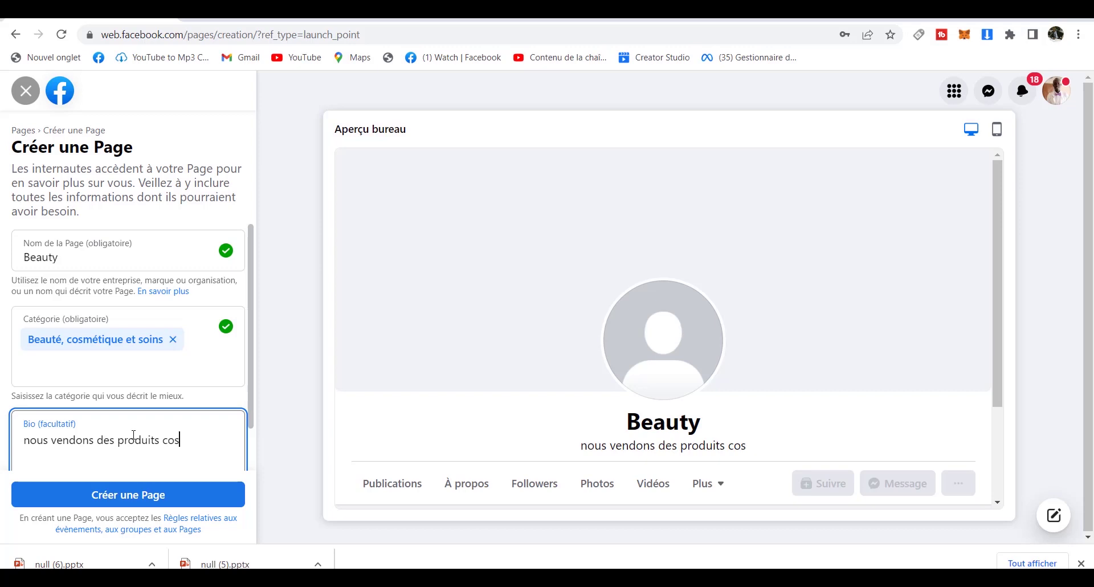
text(mé)
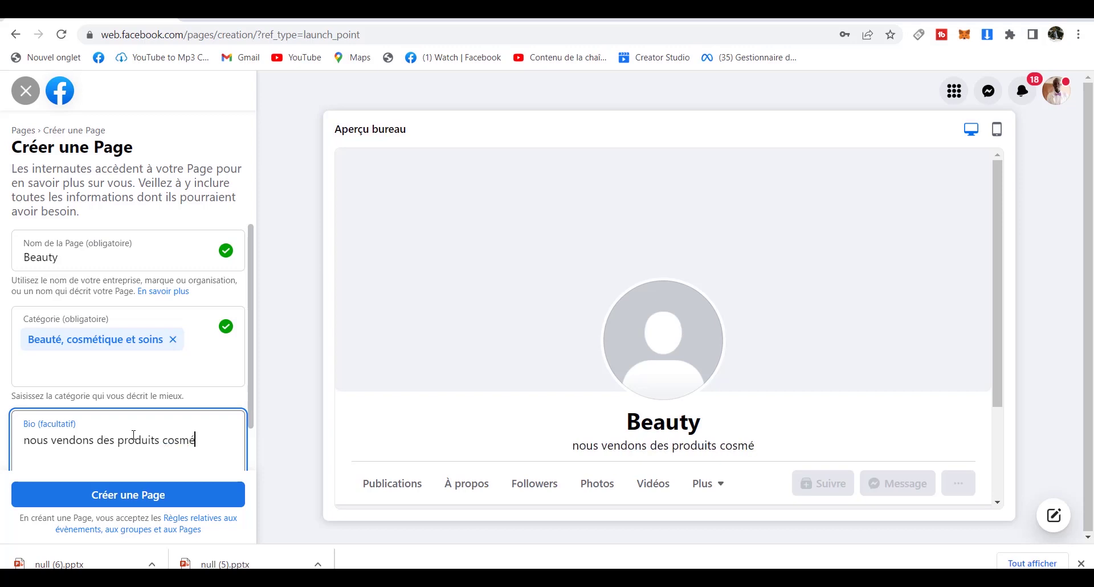
text(tique)
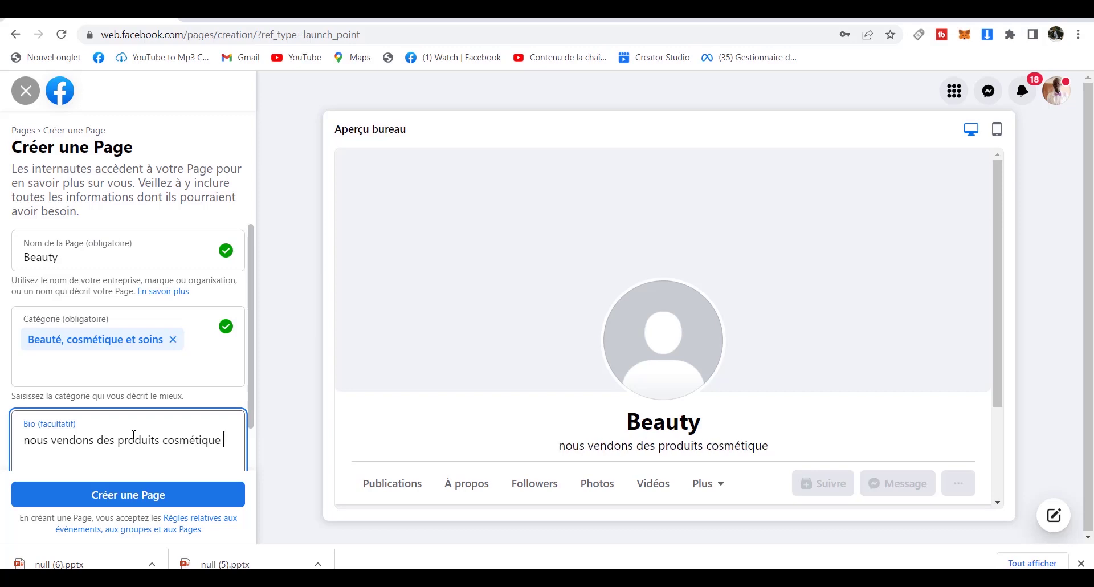
key(BackSpace)
text(s)
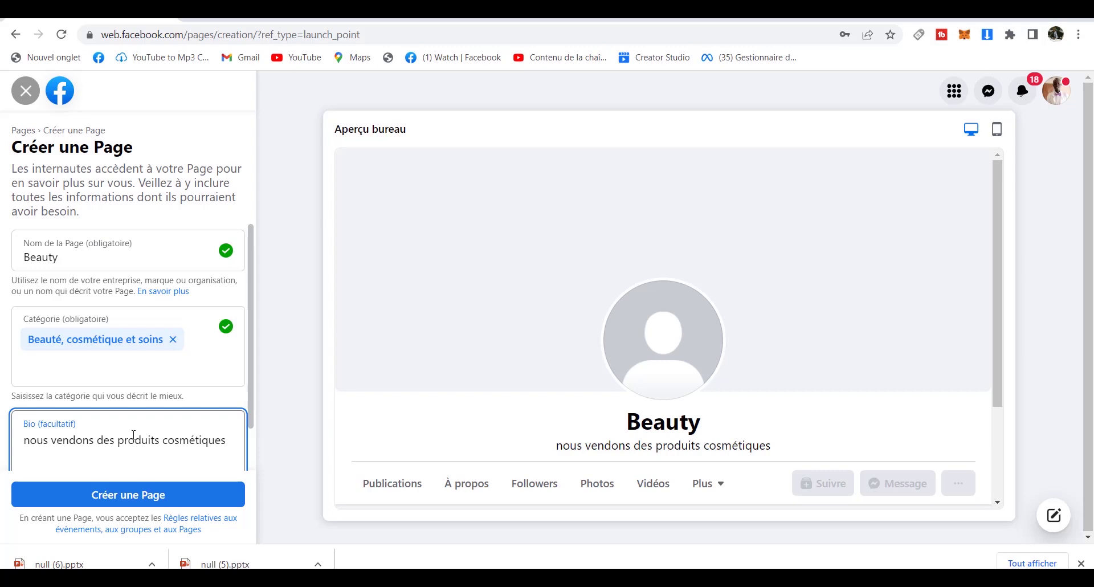
text( nouve)
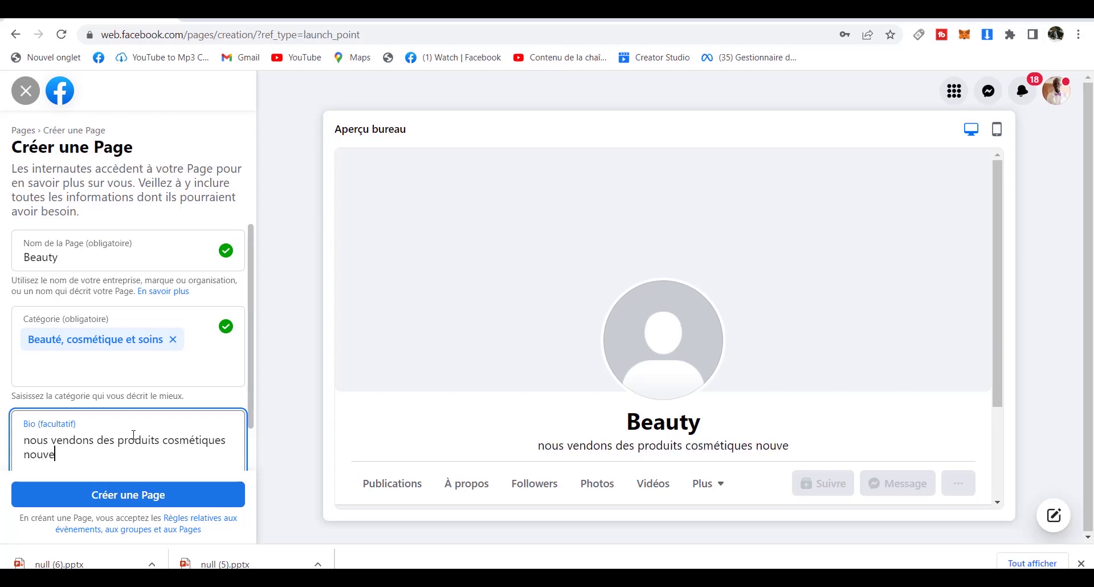
text(lle)
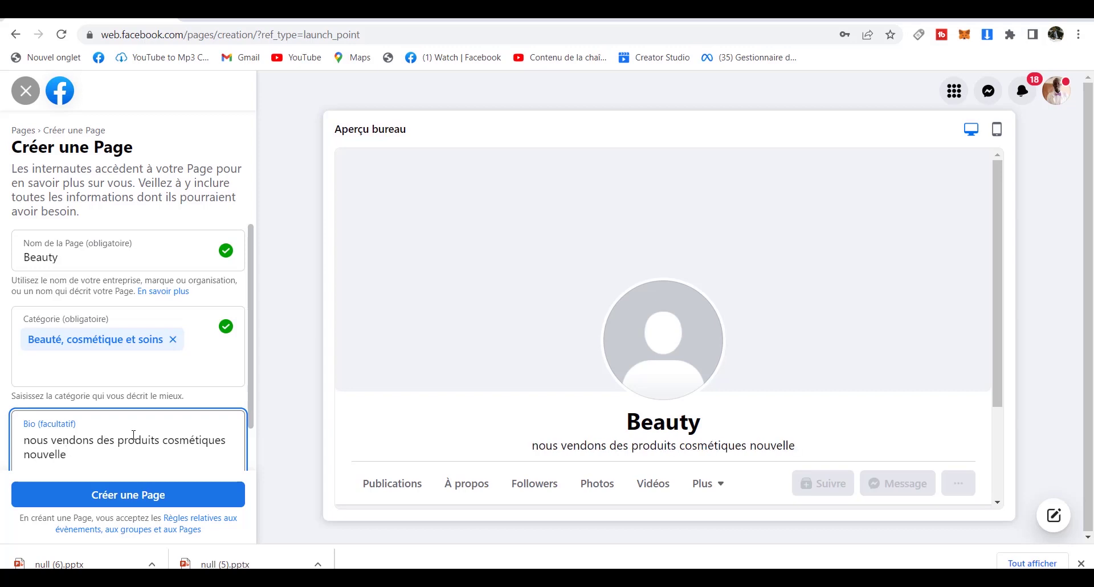
text(s ge)
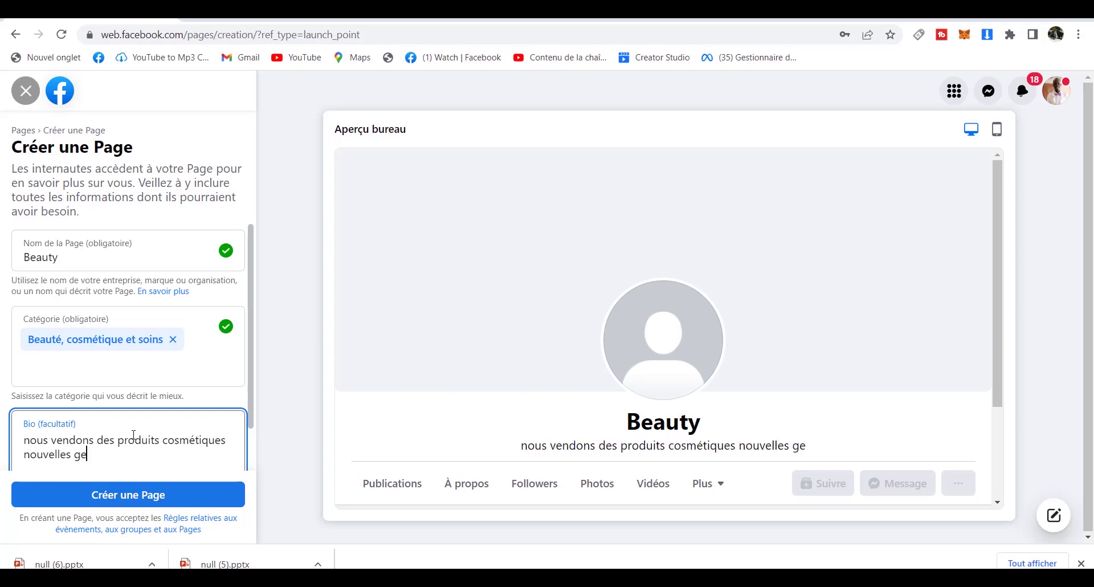
key(BackSpace)
text(ér)
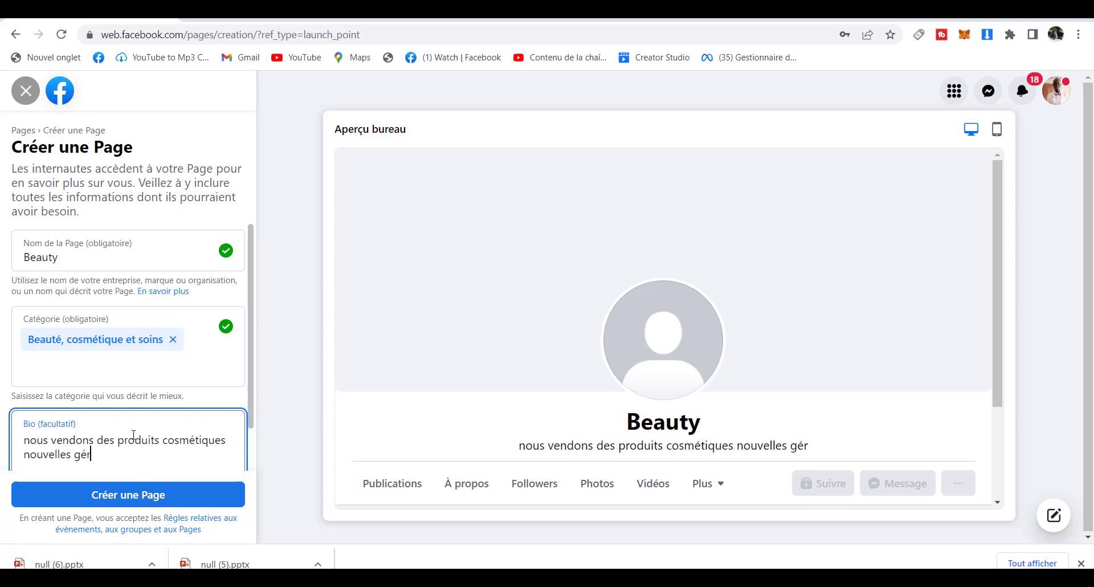
key(BackSpace)
text(nération)
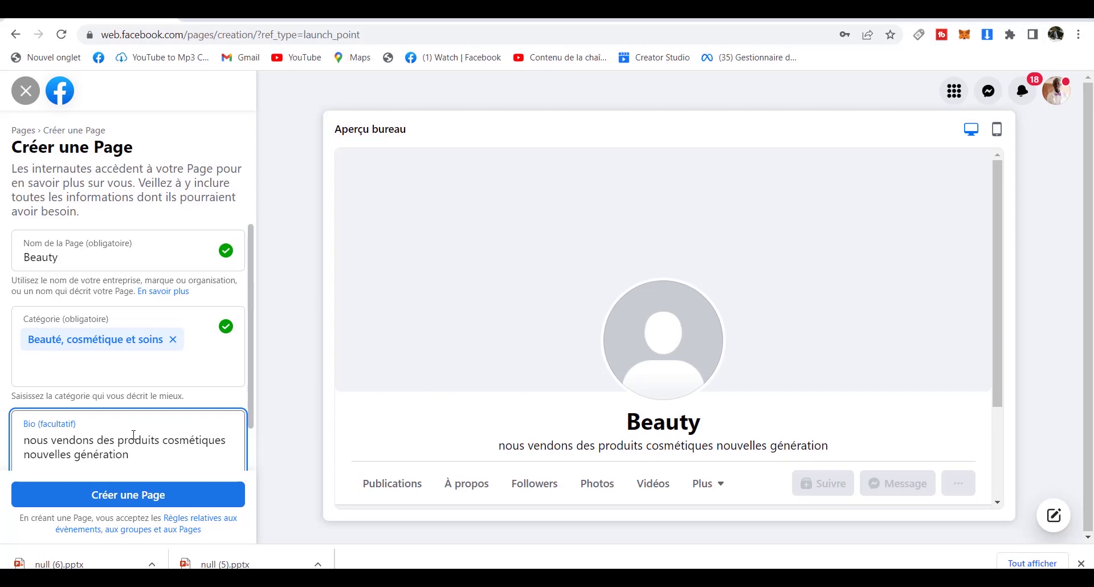
text(s)
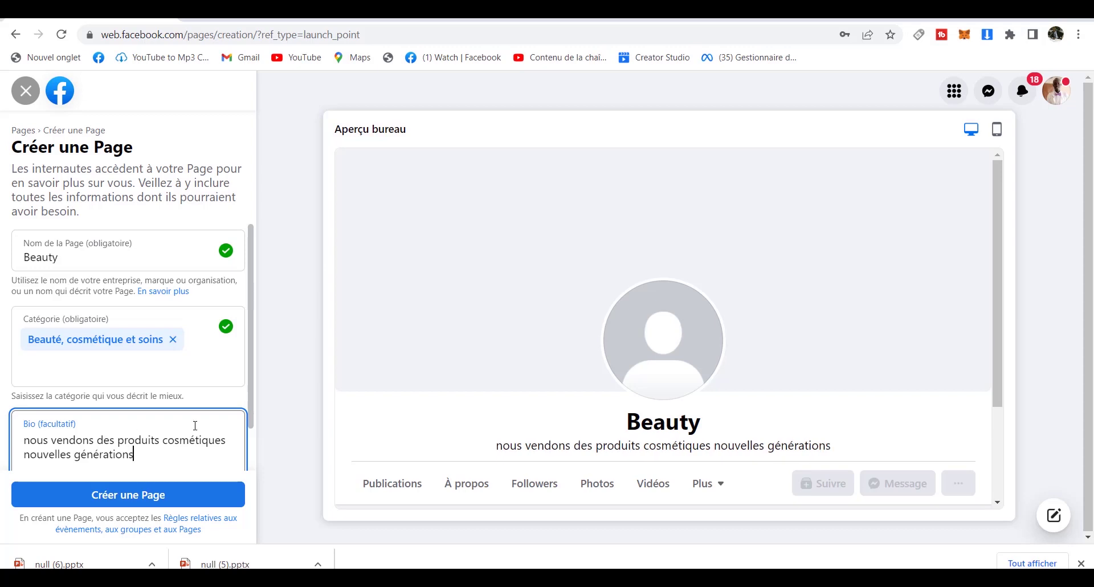
scroll(249, 399, down, 1)
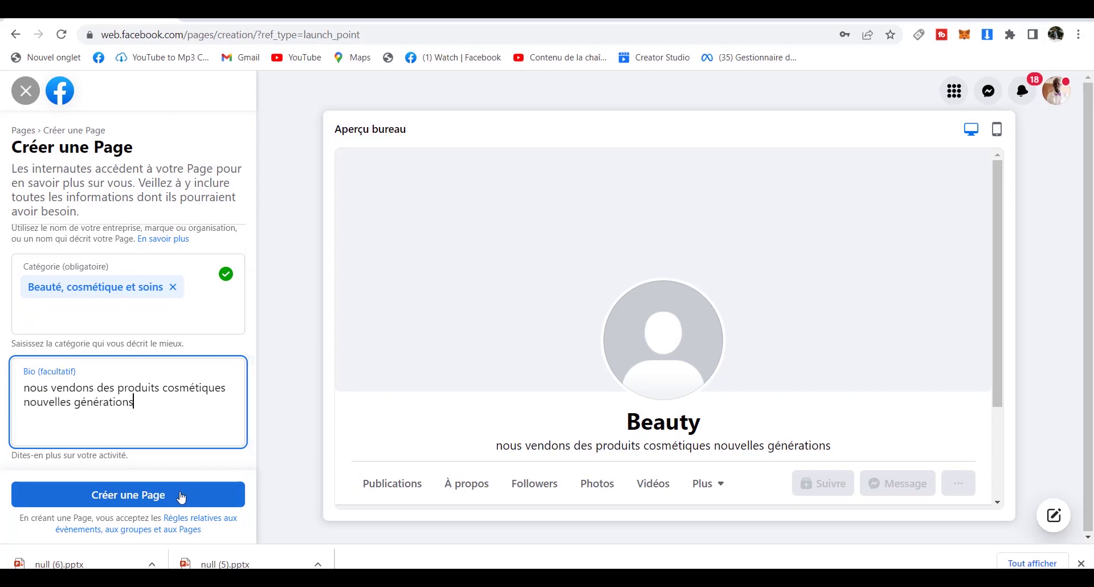
Replace the rejected Page name Beauty with 'Clean clear'.
click(181, 496)
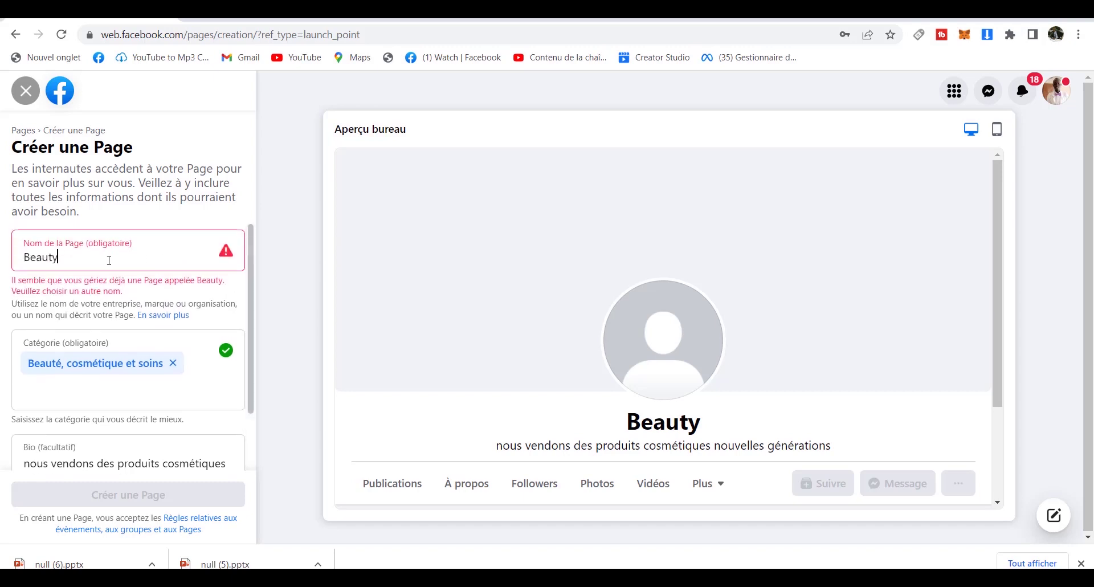
click(109, 260)
key(BackSpace)
key(BackSpace)
key(BackSpace)
key(BackSpace)
key(BackSpace)
key(BackSpace)
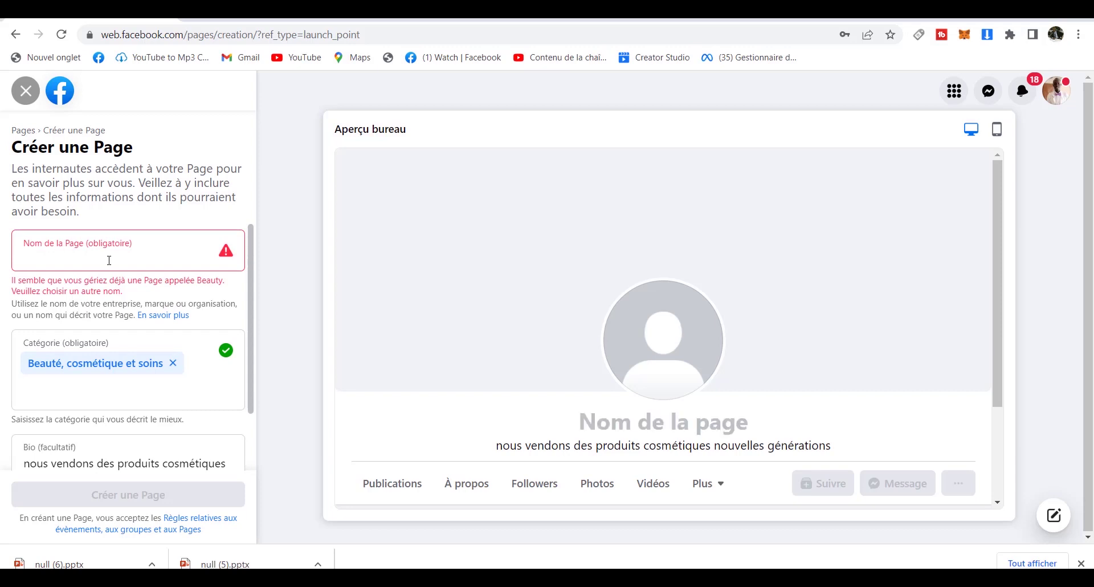
text(clean)
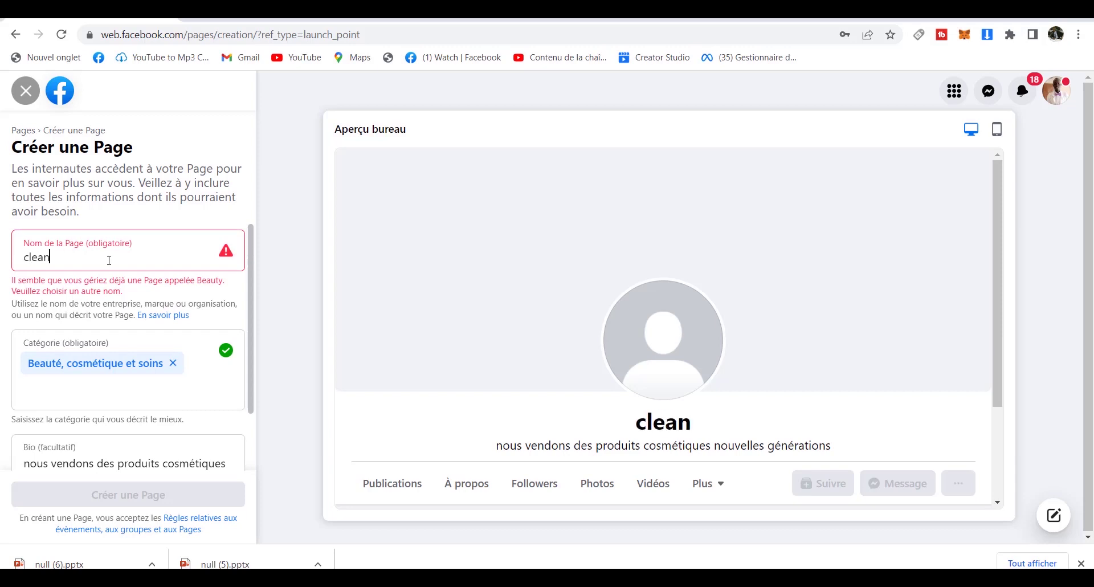
key(Tab)
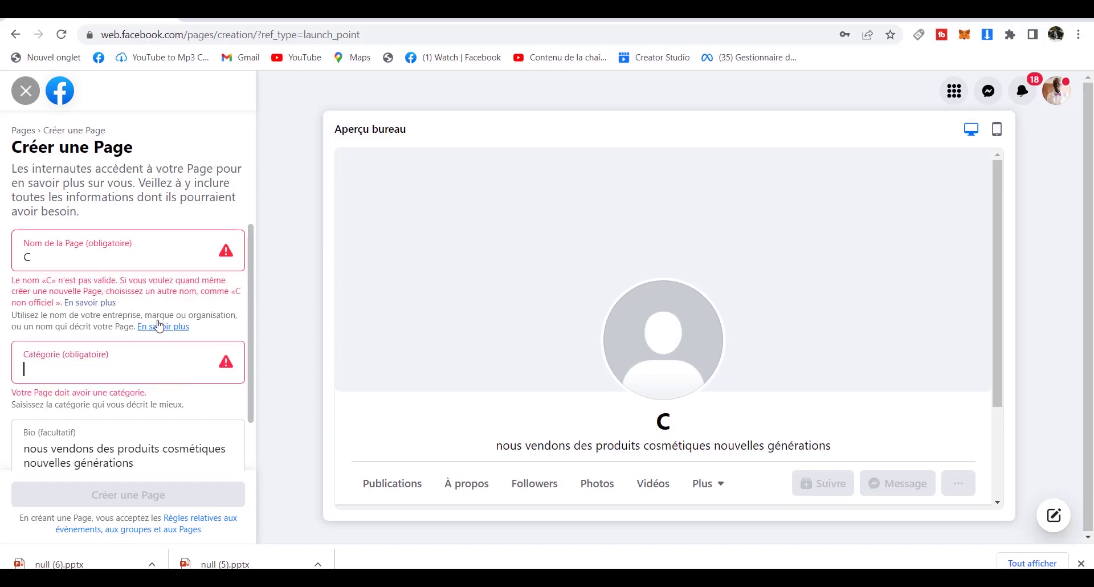
click(122, 262)
text(leans)
key(BackSpace)
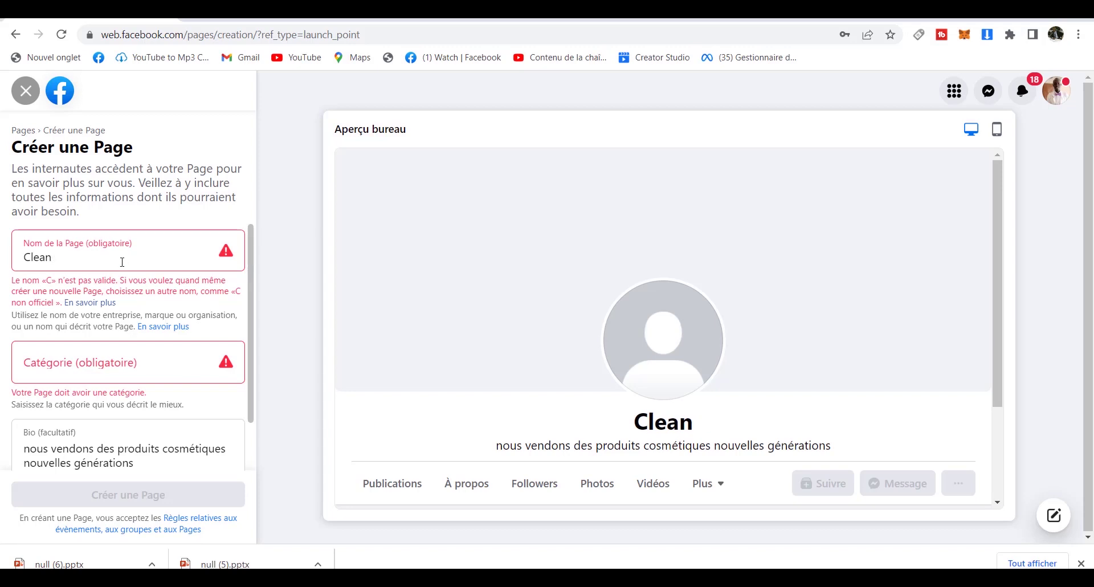
text(cl)
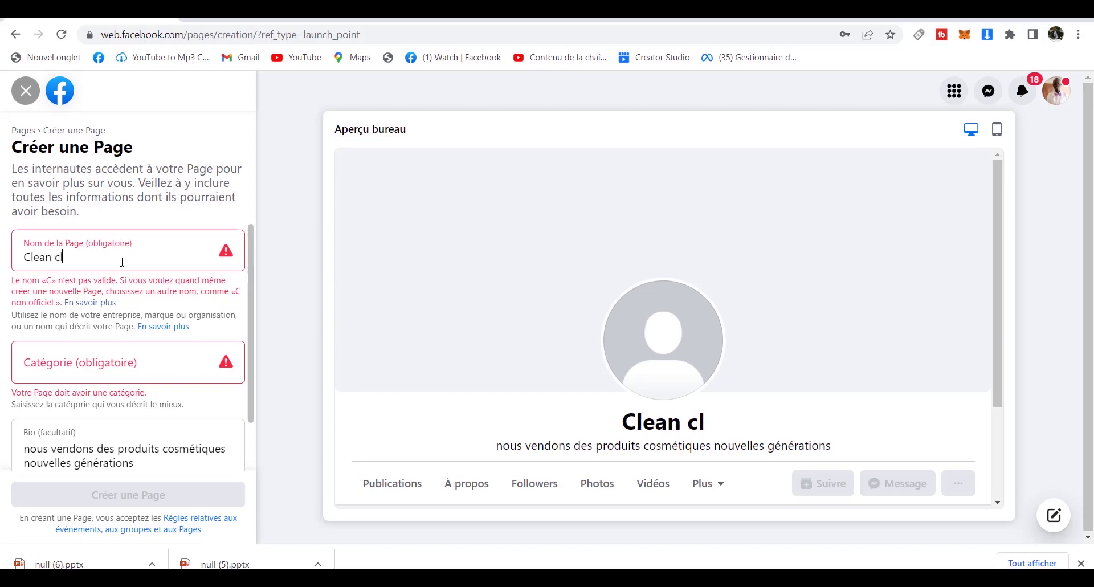
text(ear)
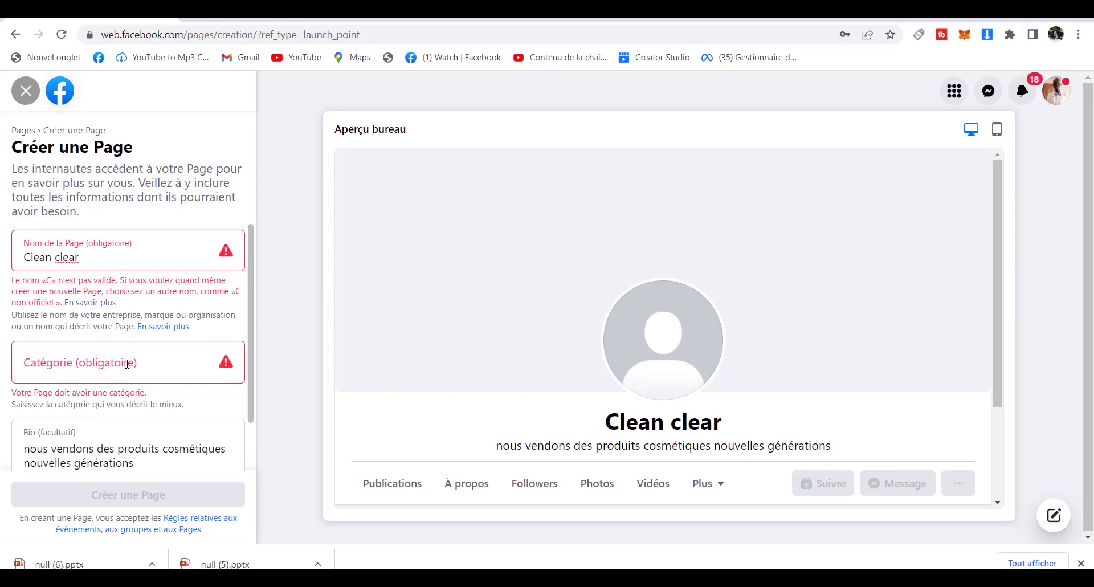
Choose the category 'Magasin de lingerie & sous-vêtements' and create the Page.
click(126, 330)
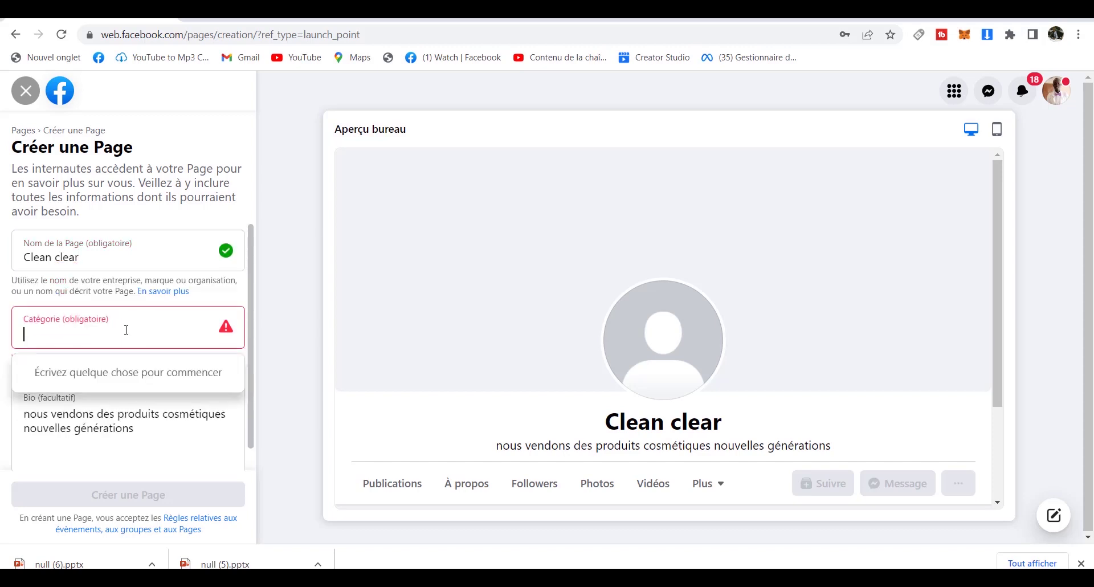
text(pro)
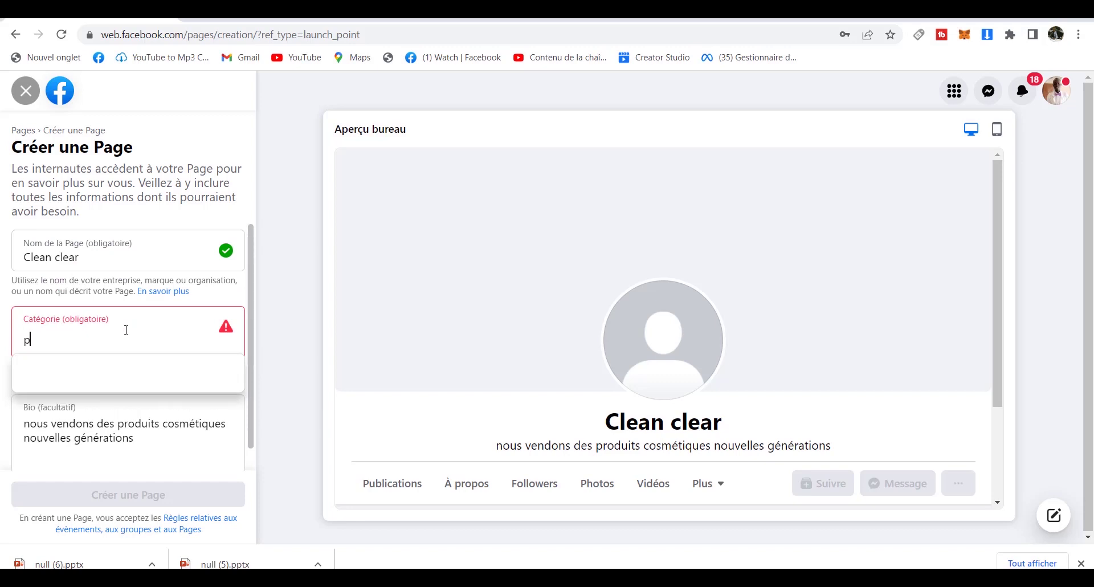
text(pre)
key(BackSpace)
key(BackSpace)
key(BackSpace)
key(BackSpace)
key(BackSpace)
key(BackSpace)
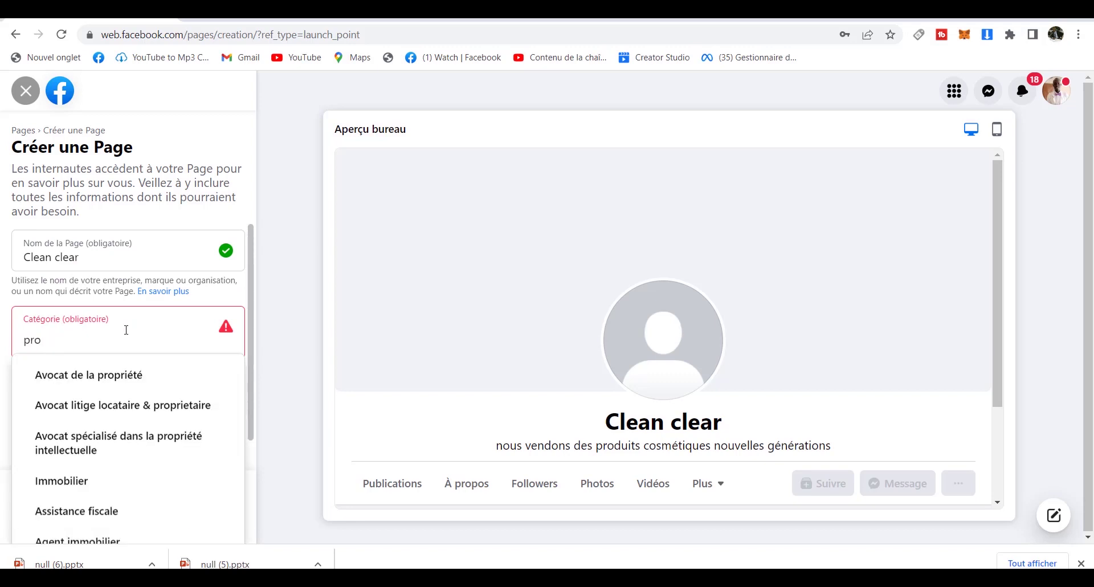
text(am)
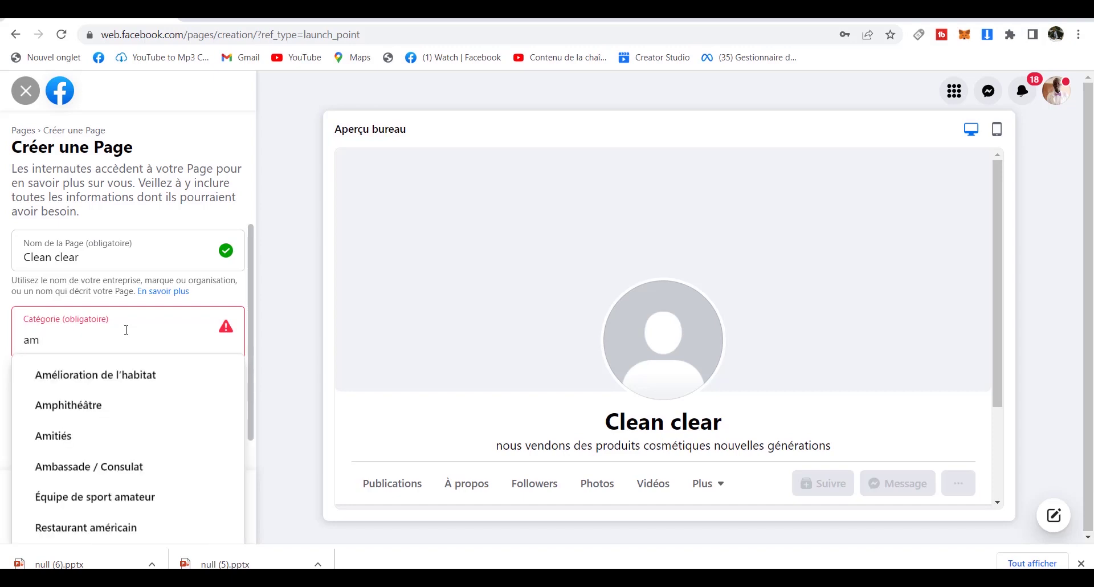
text(é)
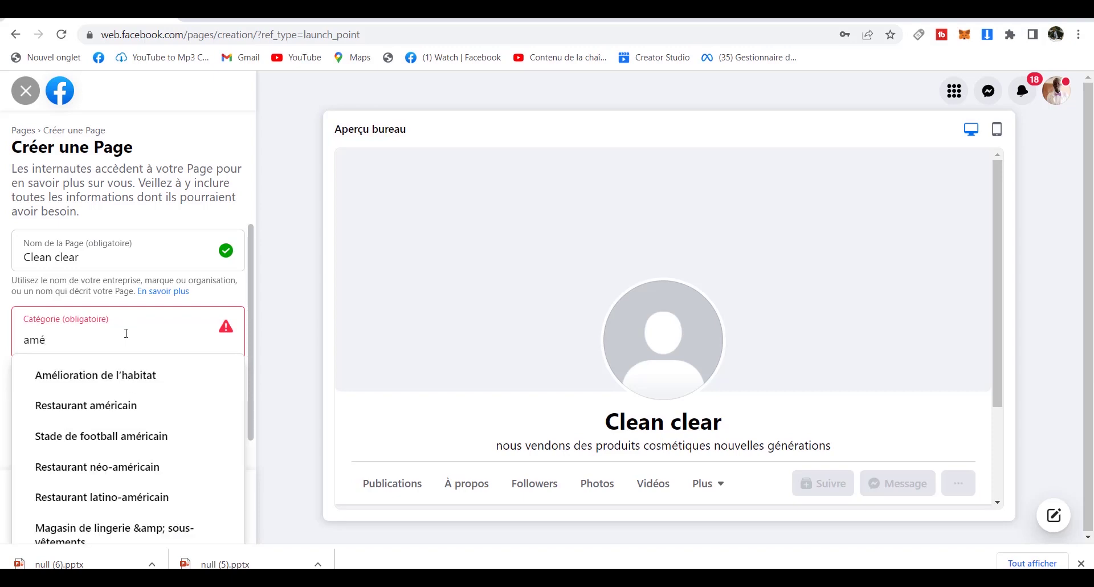
text(n)
text(a)
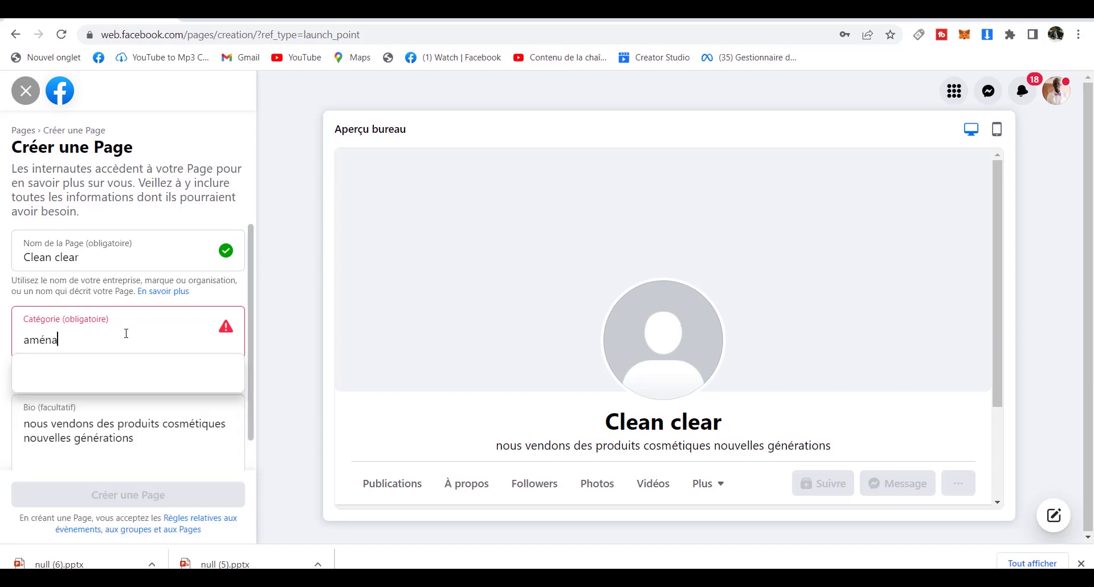
key(BackSpace)
key(BackSpace)
key(BackSpace)
text(e)
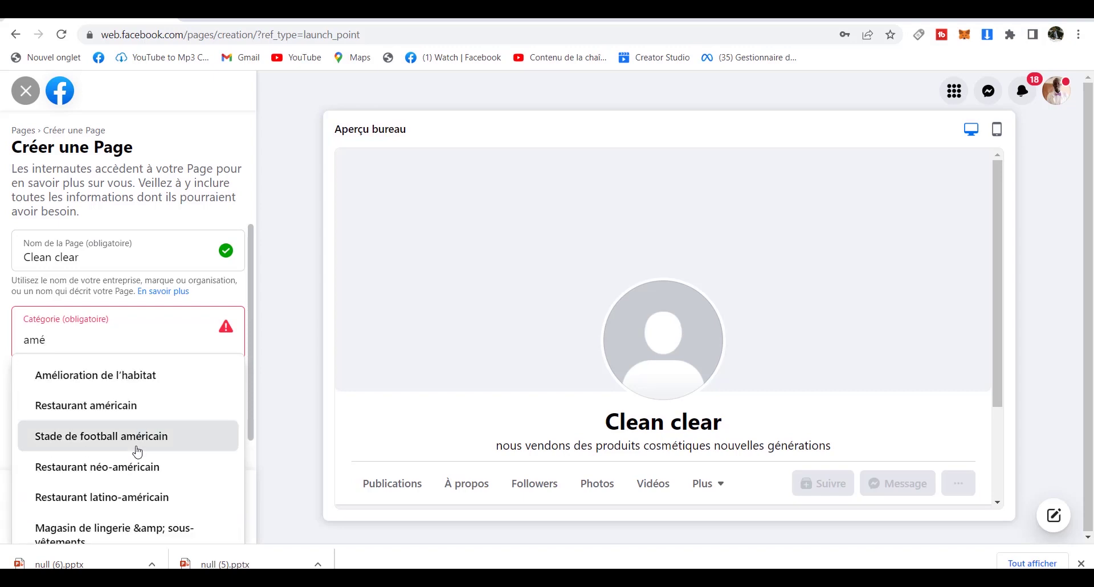
click(136, 528)
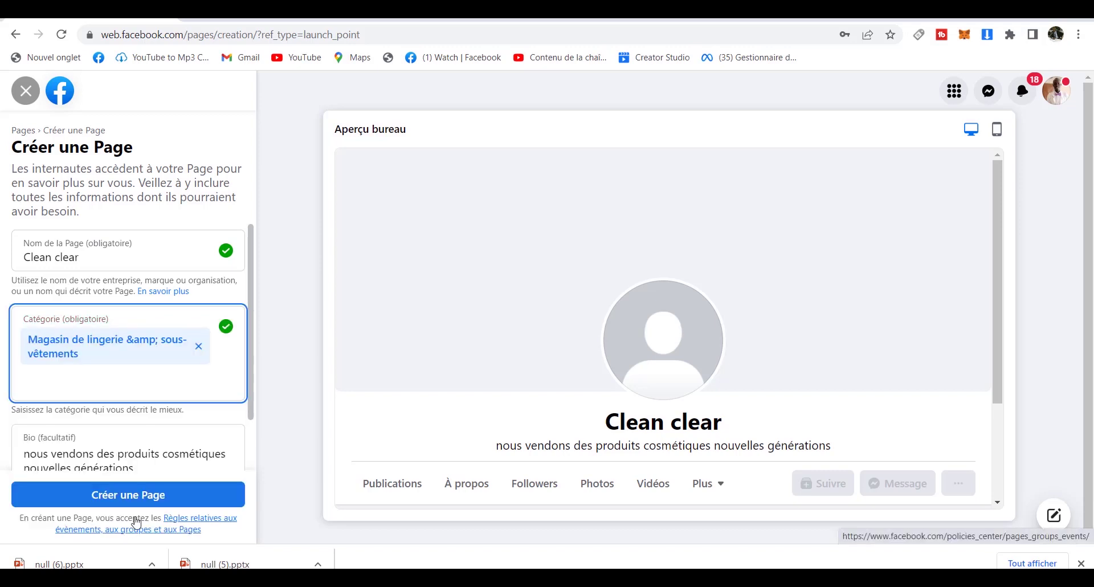
click(170, 500)
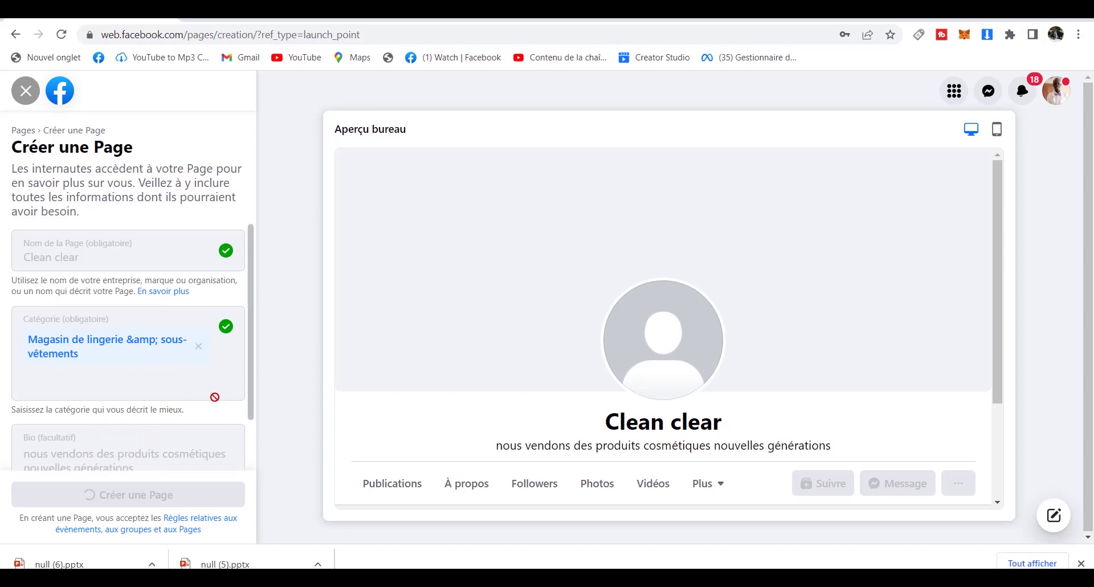
Wait for Clean clear to be created until the contact-details setup step appears.
drag(252, 406, 249, 429)
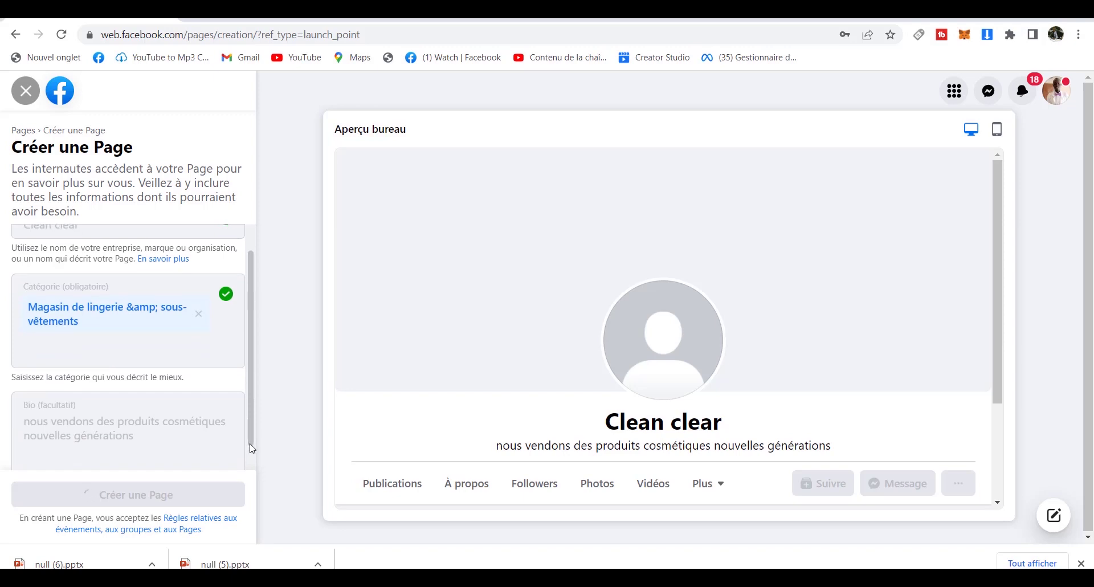
drag(252, 439, 253, 454)
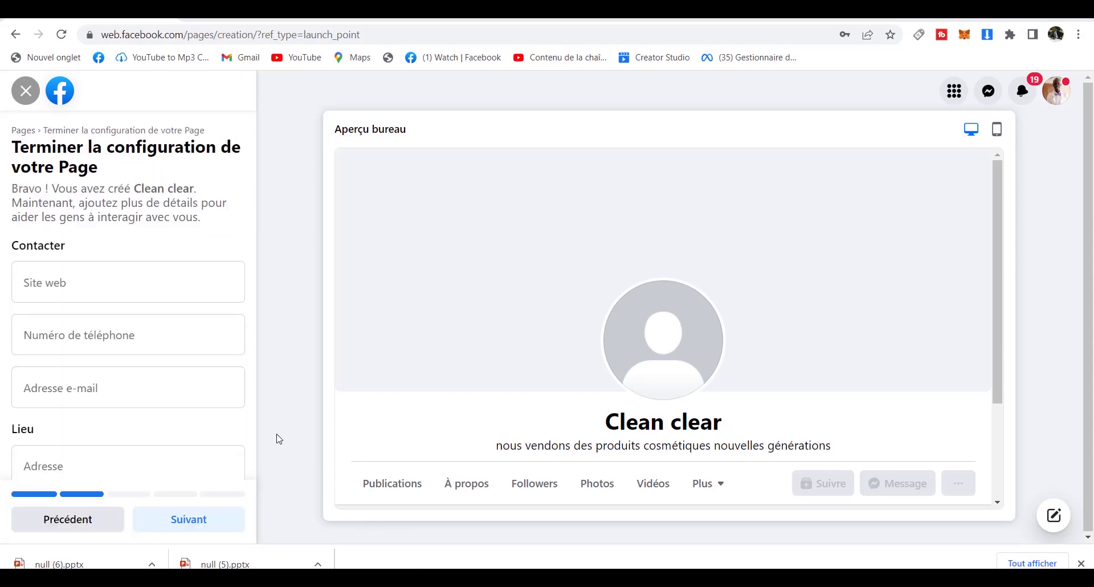
Enter the business phone number with the 00226 country code.
click(163, 286)
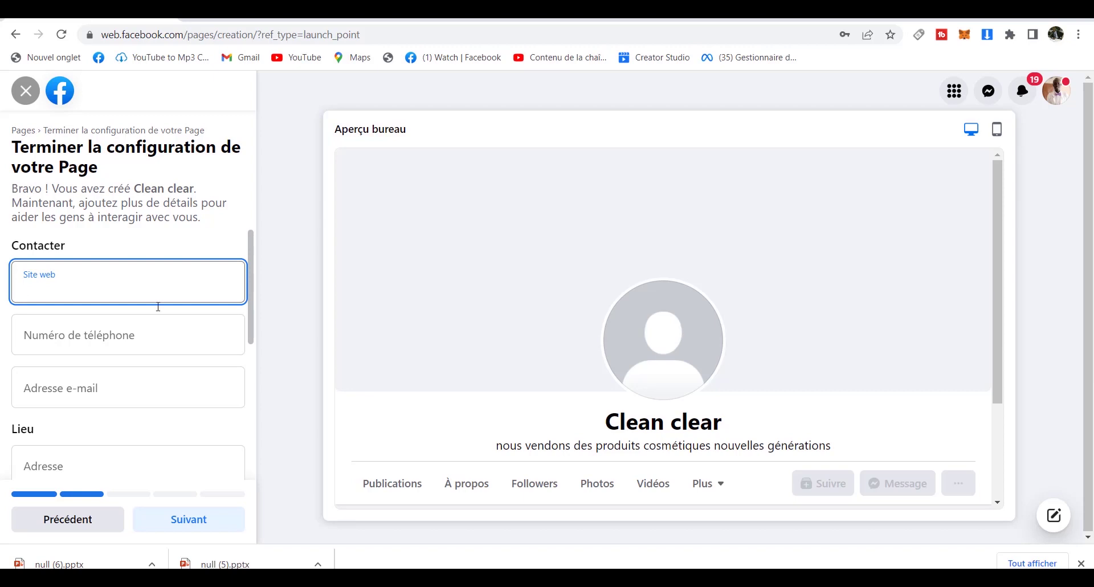
click(147, 342)
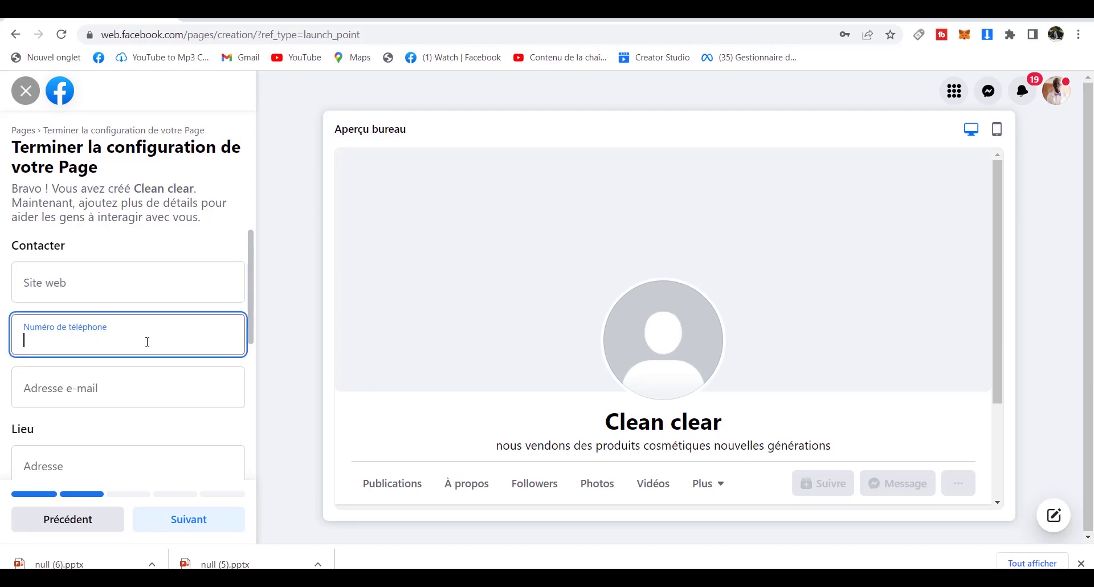
text(77)
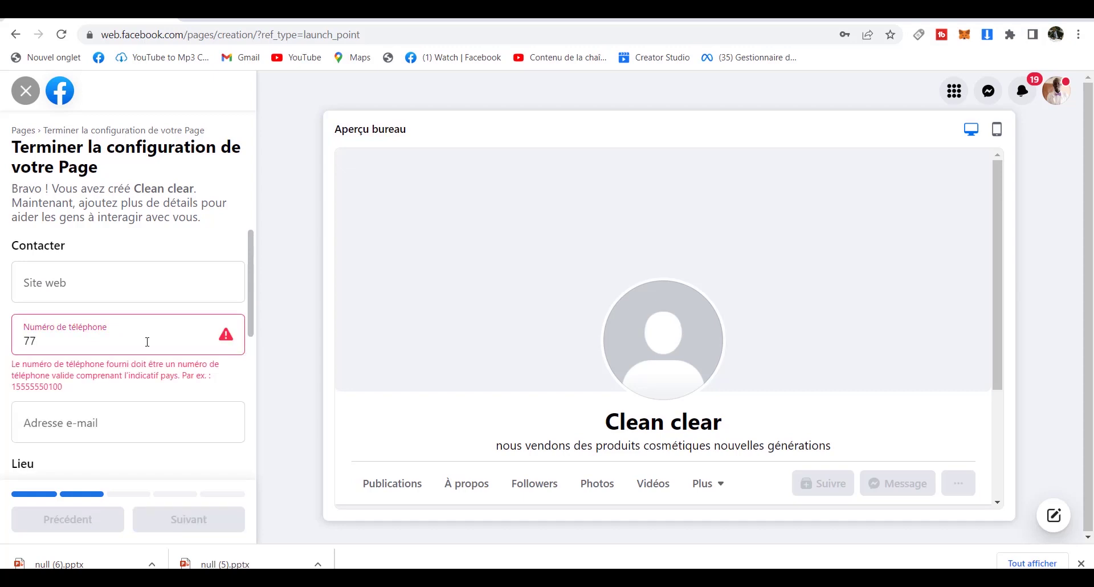
key(BackSpace)
key(BackSpace)
text(22)
key(BackSpace)
key(BackSpace)
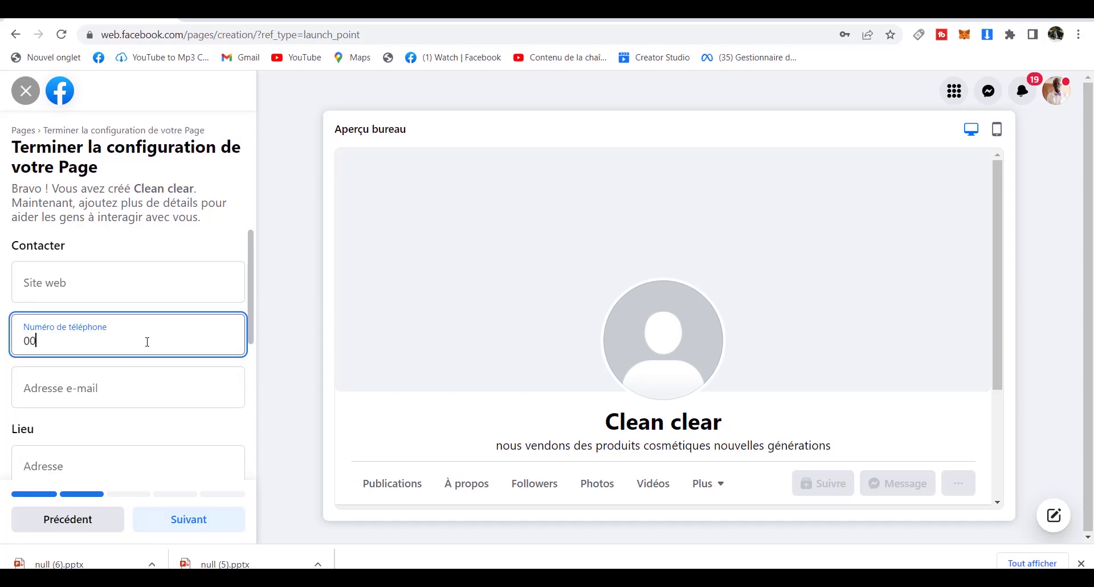
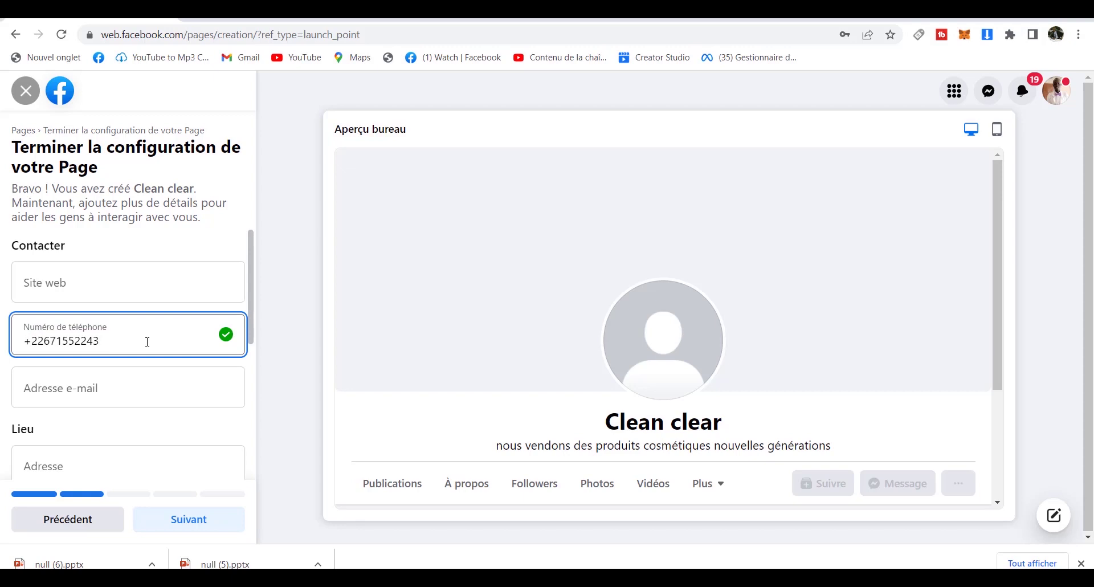
click(144, 381)
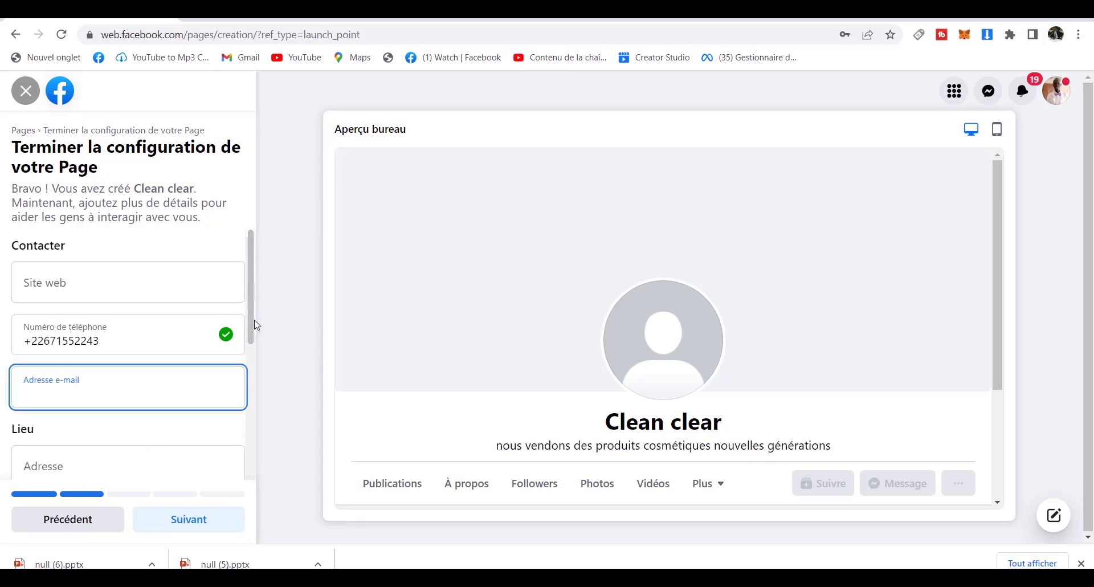
Set postal code 226 and city Ouagadougou.
drag(254, 325, 261, 391)
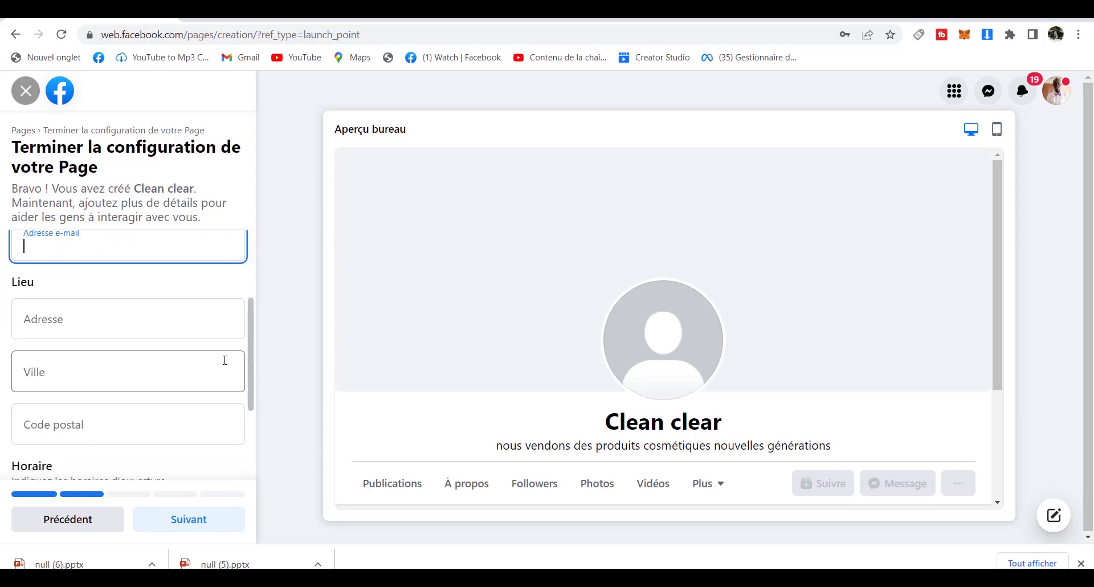
click(201, 411)
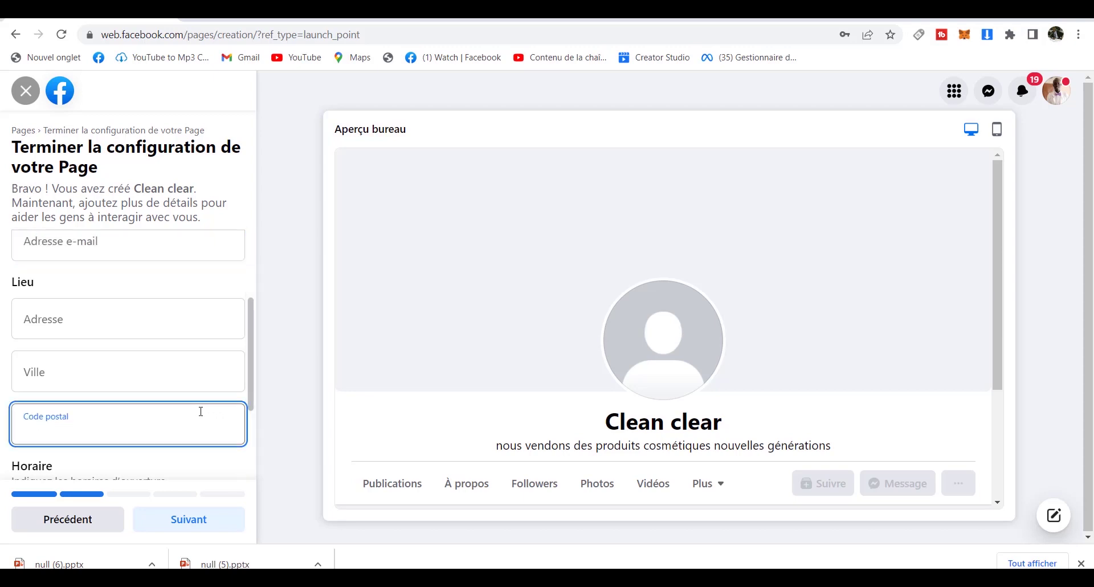
text(226)
click(165, 378)
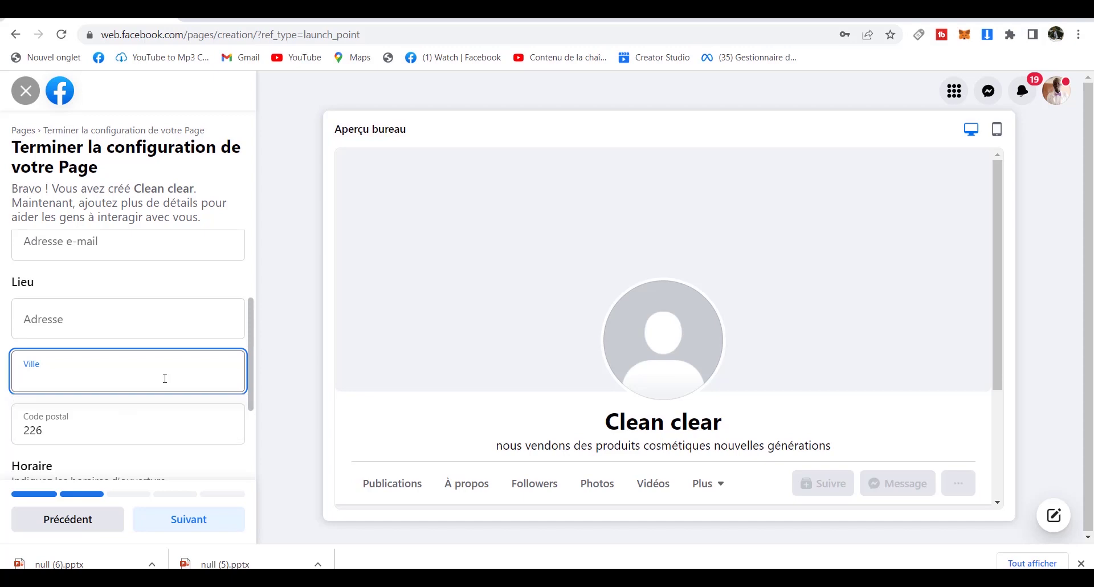
text(Oua)
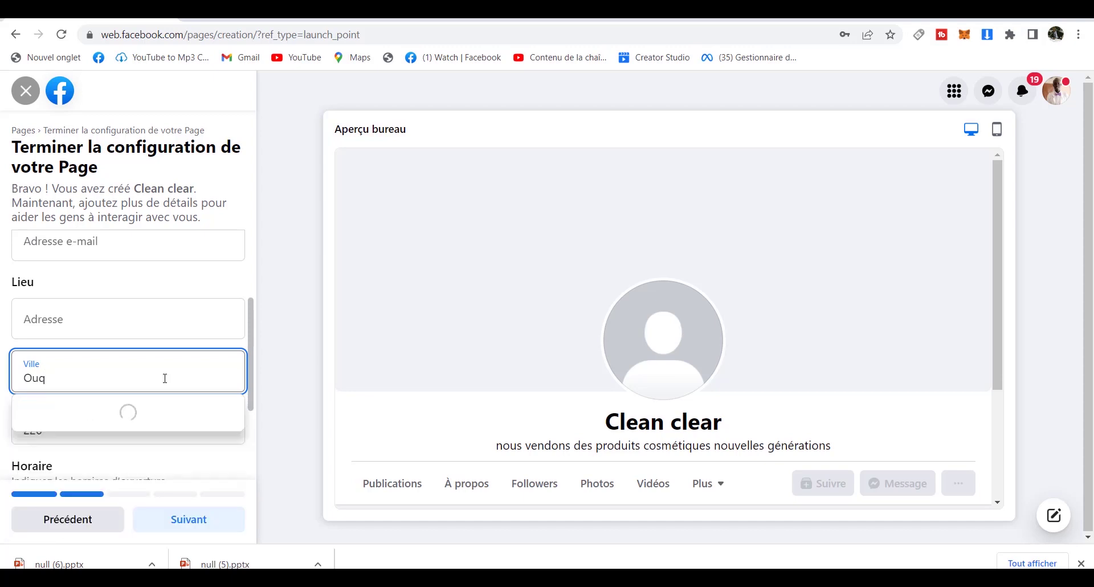
key(BackSpace)
text(a)
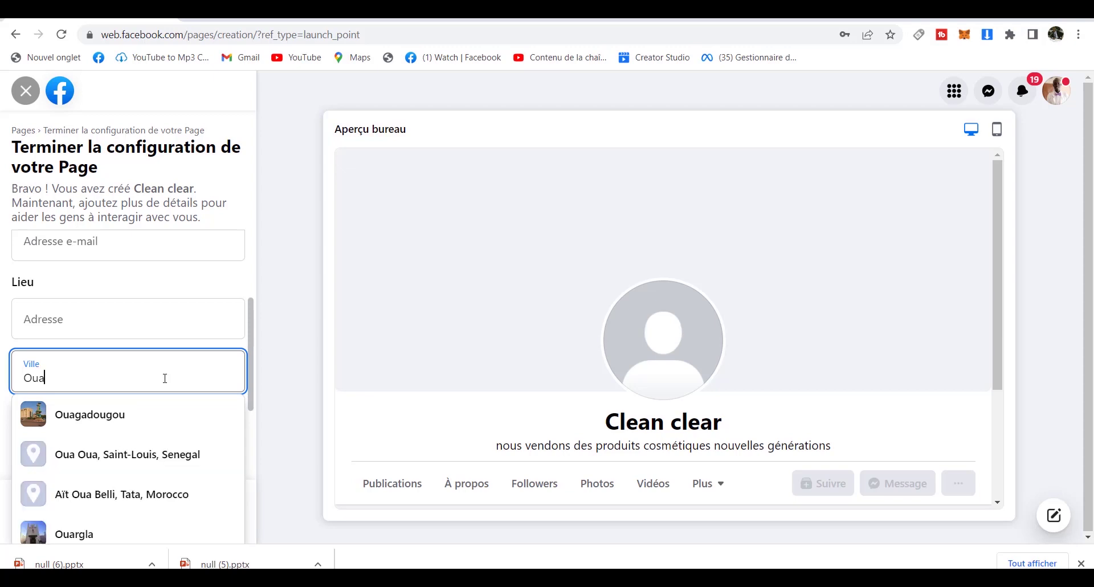
click(160, 420)
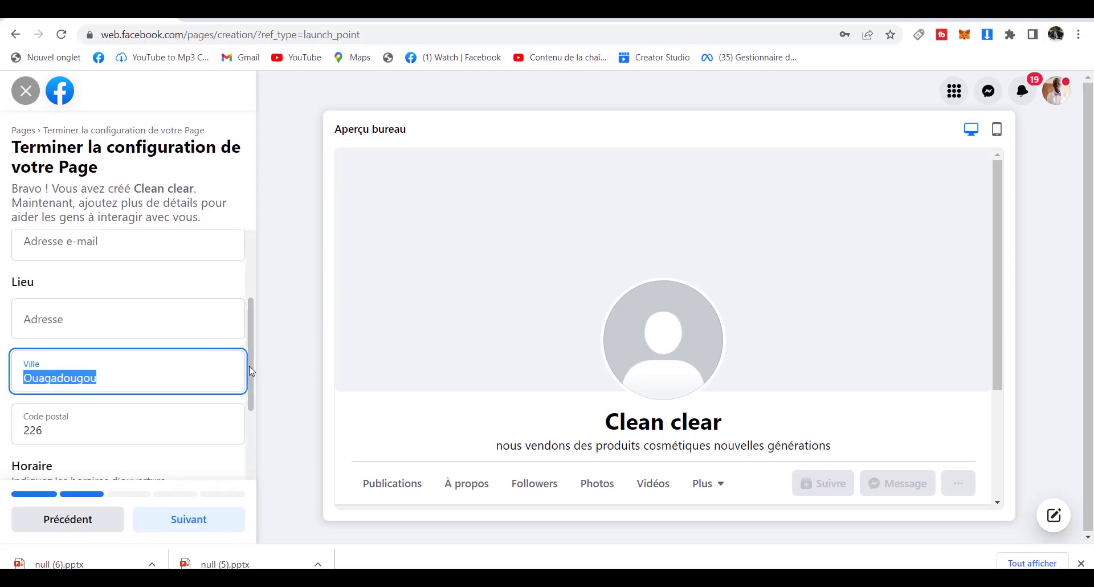
Enter the street address 'secteur 19' and scroll down to the opening hours.
scroll(249, 368, down, 1)
scroll(195, 362, up, 2)
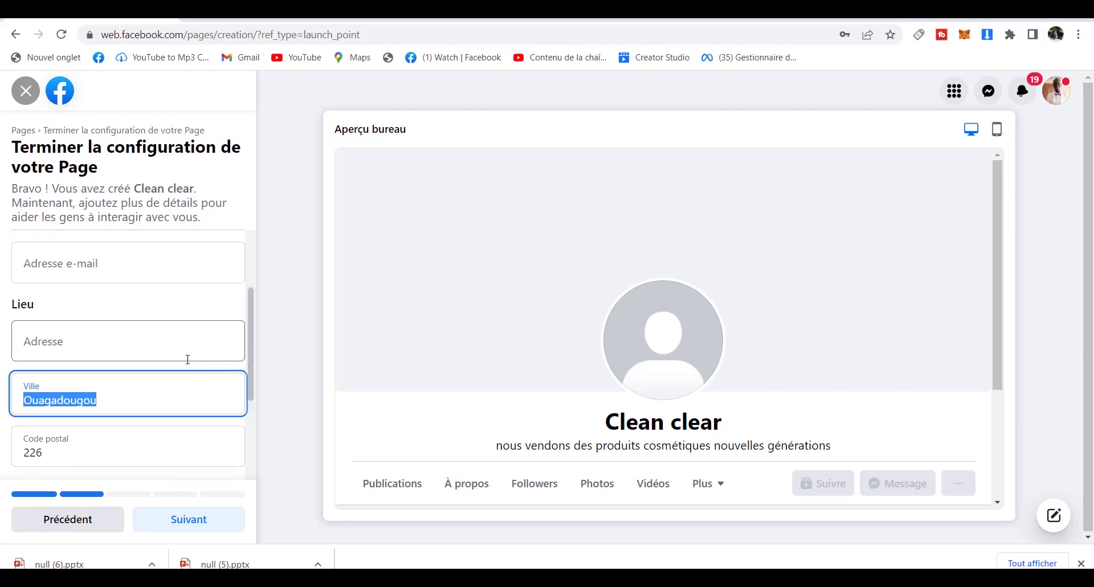
click(164, 355)
text(secteur )
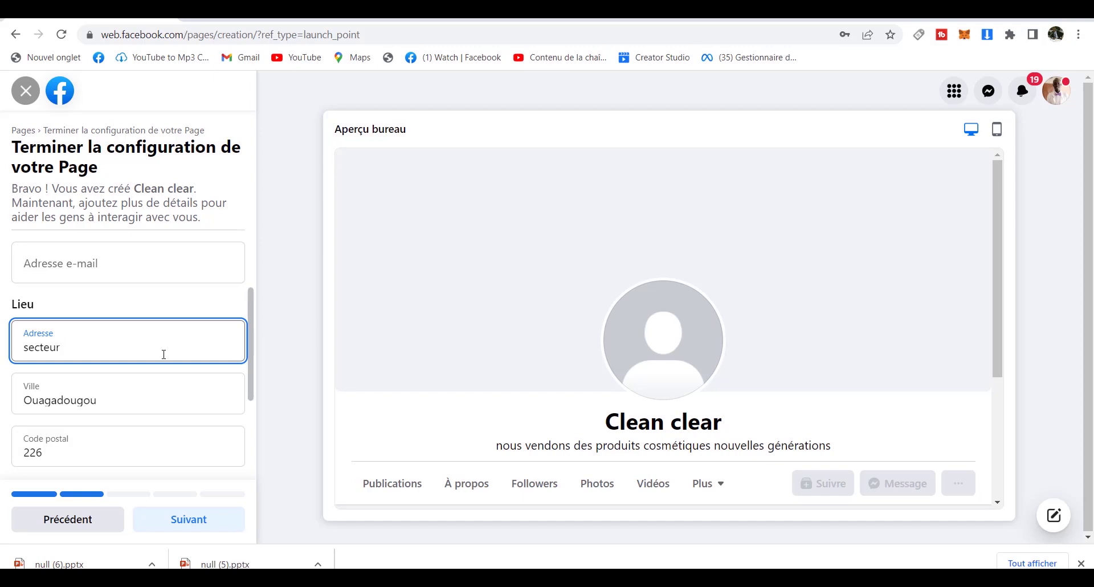
text(19)
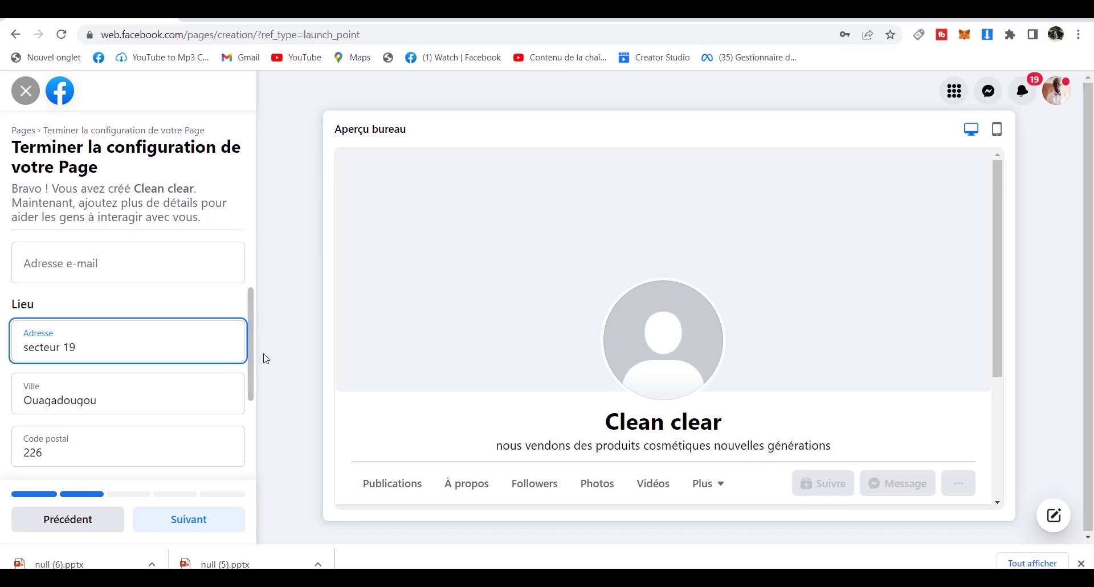
drag(250, 359, 254, 448)
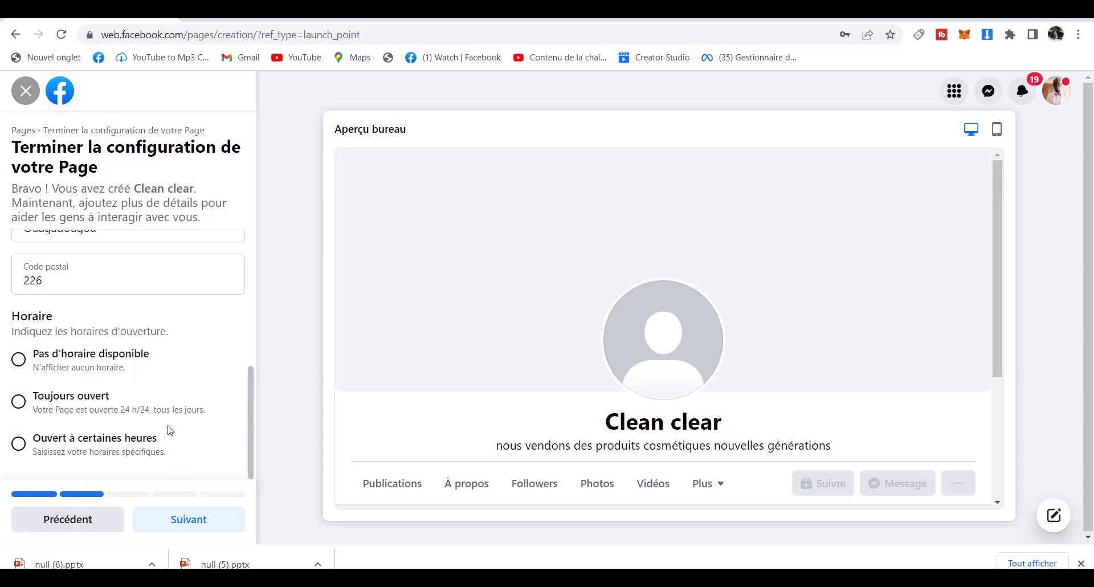
Advance to the 'Personnalisez votre Page' photo step.
click(192, 520)
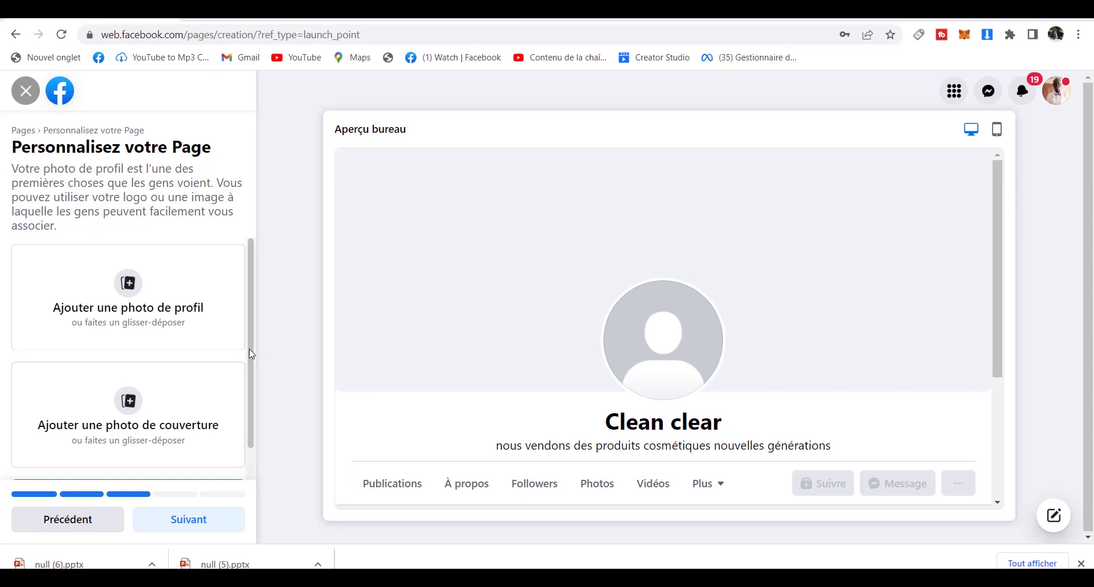
Skip the photos and action button and move on to the audience step.
drag(249, 349, 249, 390)
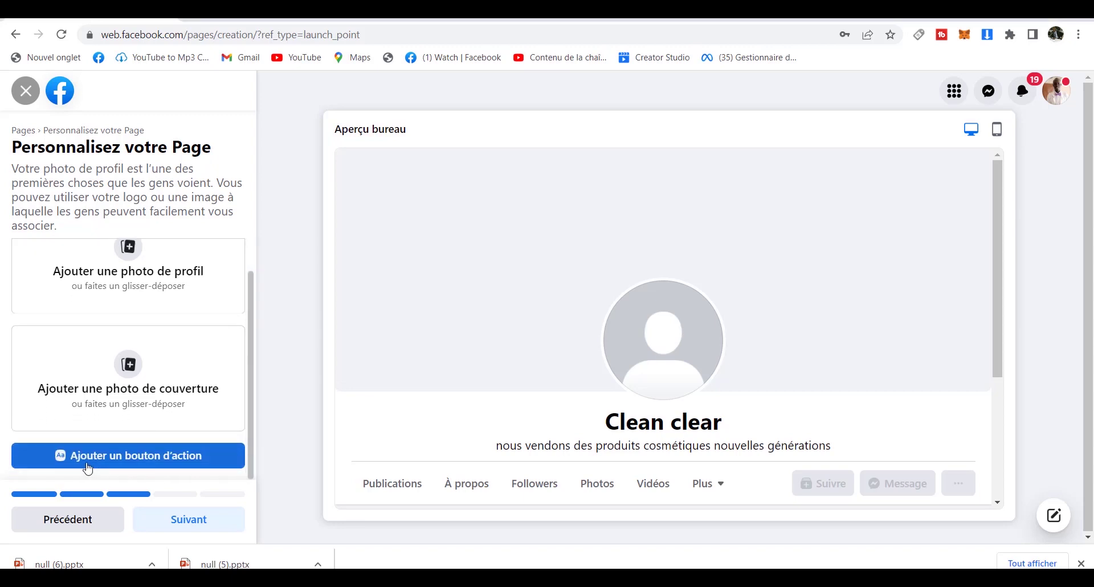
click(188, 463)
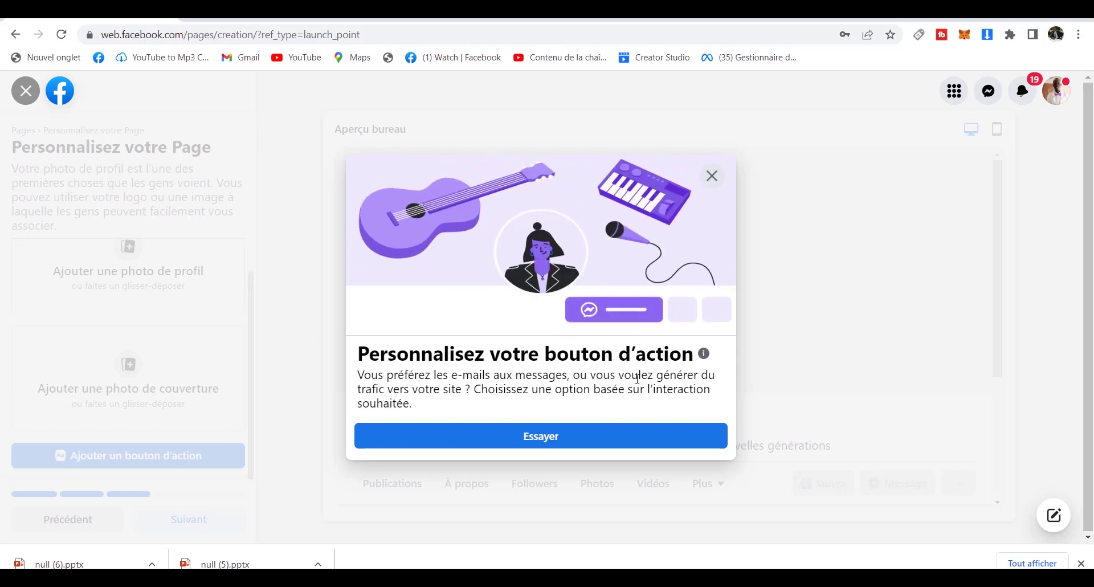
click(714, 177)
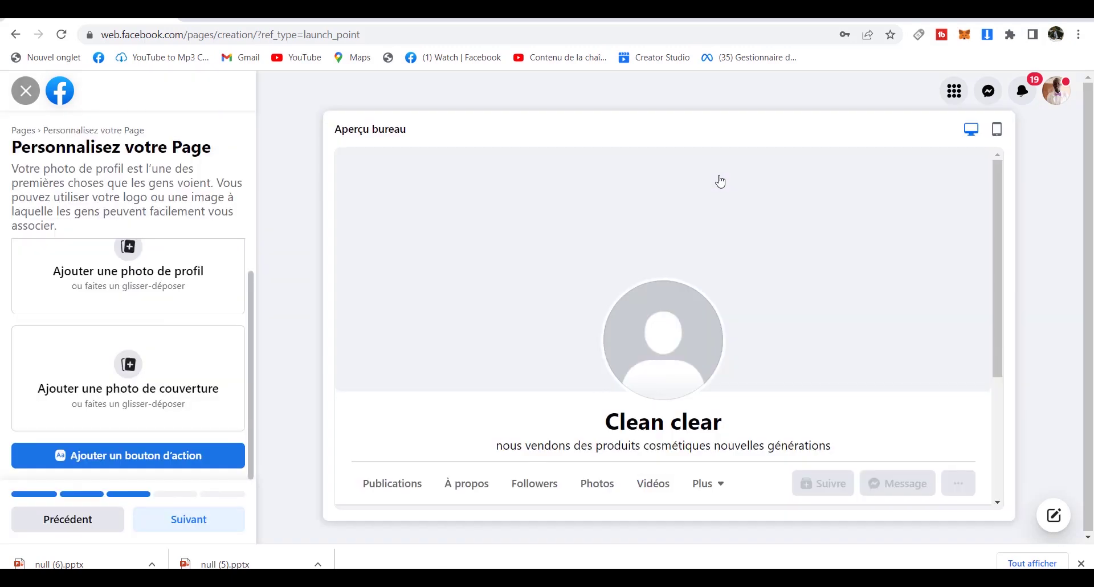
click(198, 522)
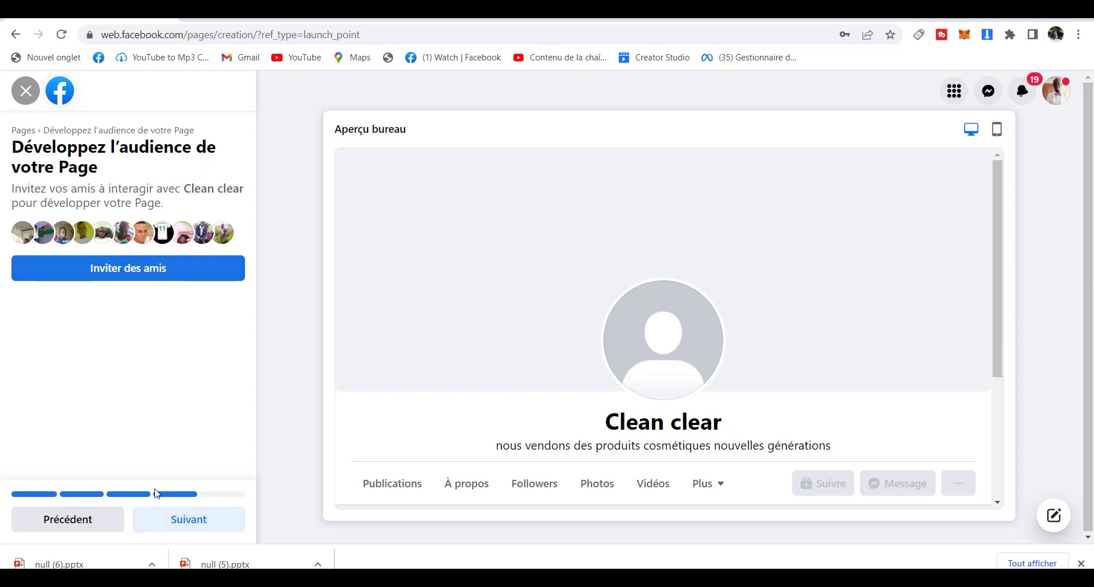
Pass the invite-friends and notifications steps, leaving notifications on, and finish the Page.
click(167, 524)
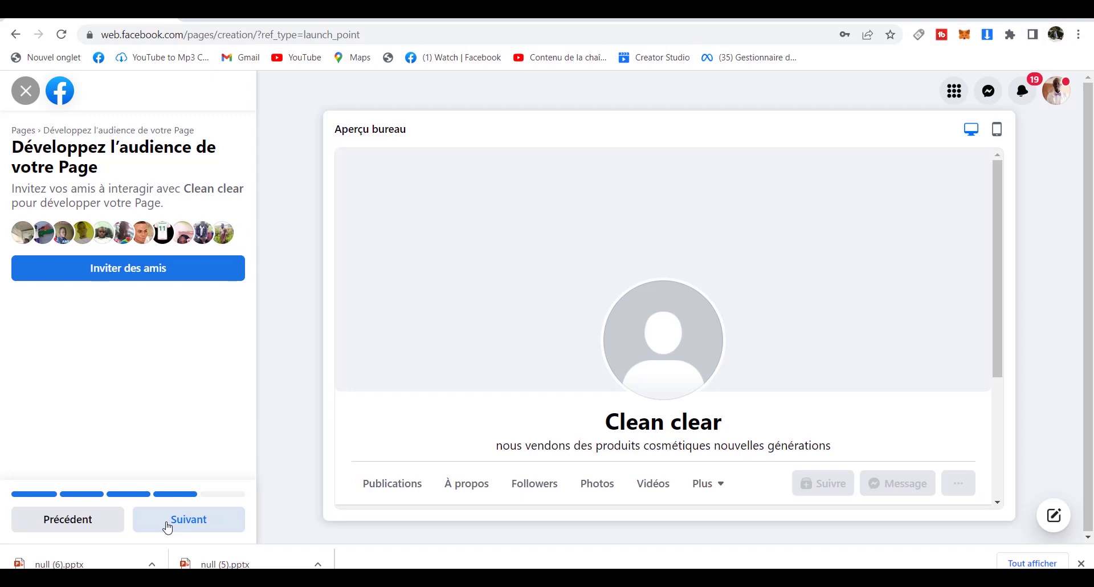
click(167, 526)
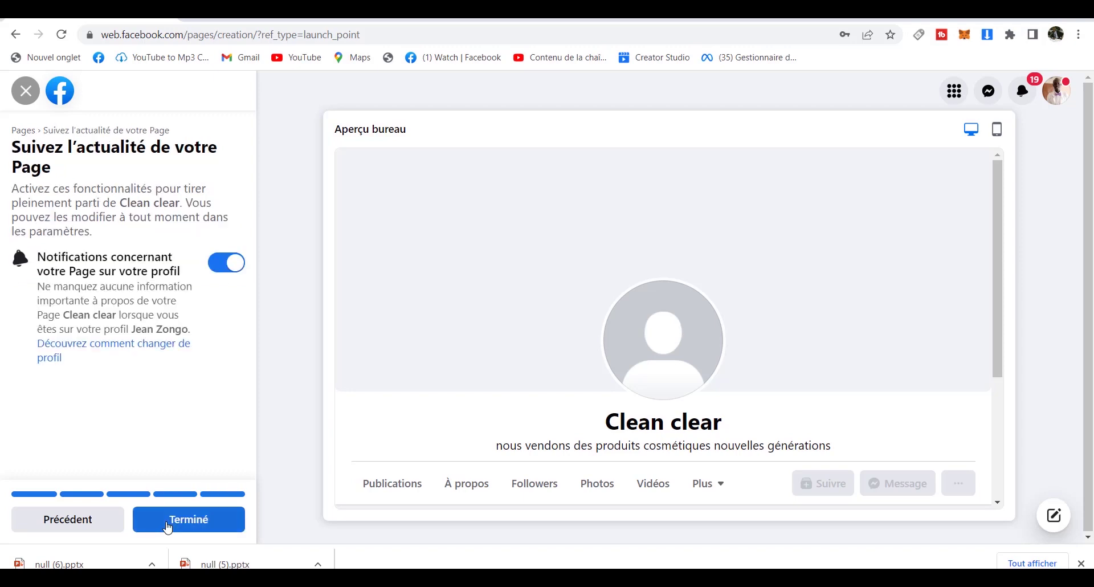
click(167, 526)
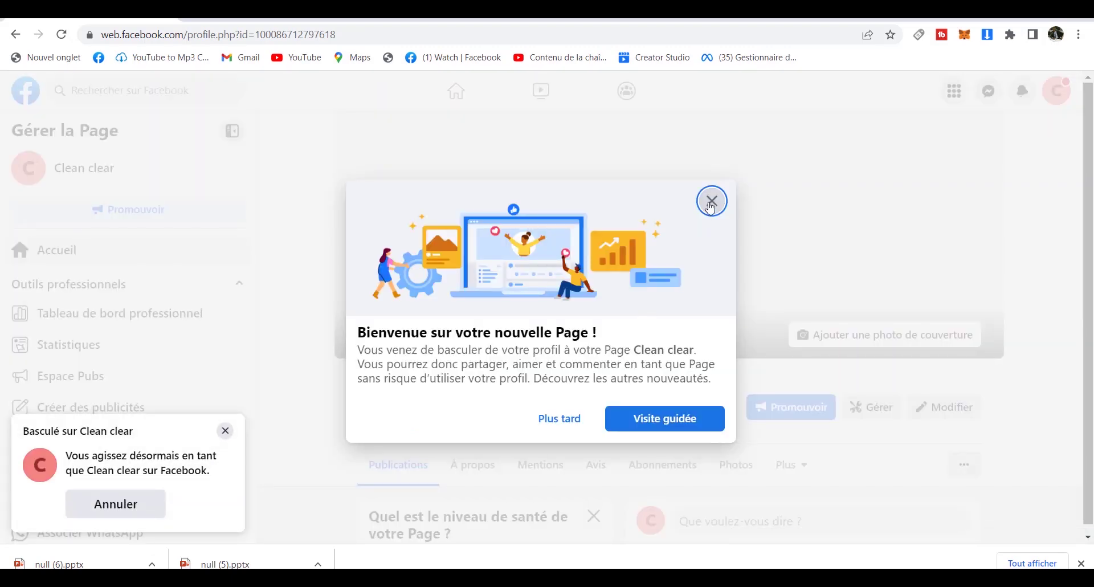
Close the Clean clear Page welcome message and postpone its guided tour with Plus tard.
click(711, 204)
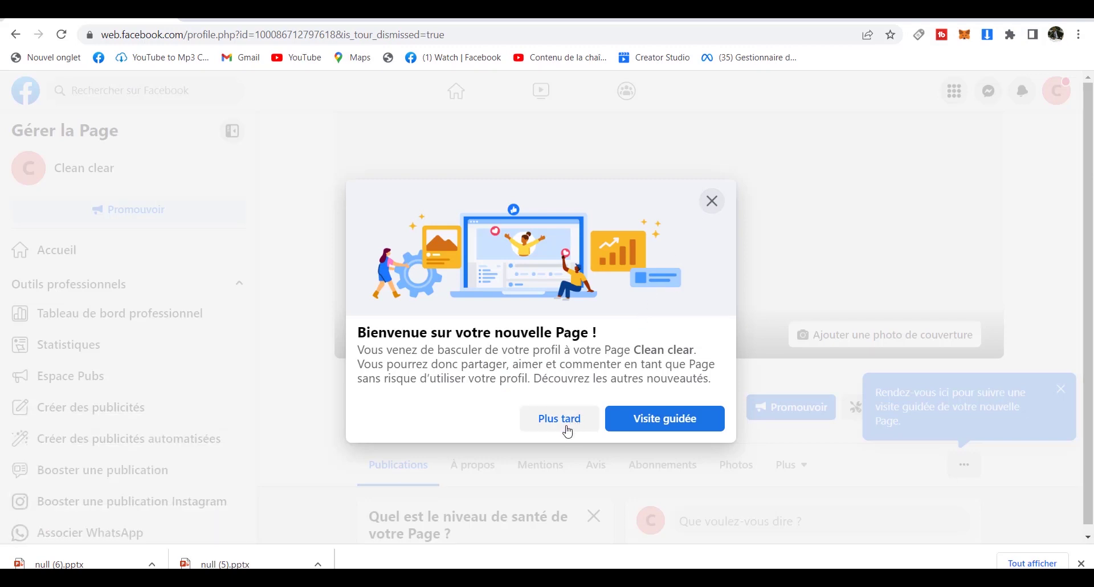
click(566, 424)
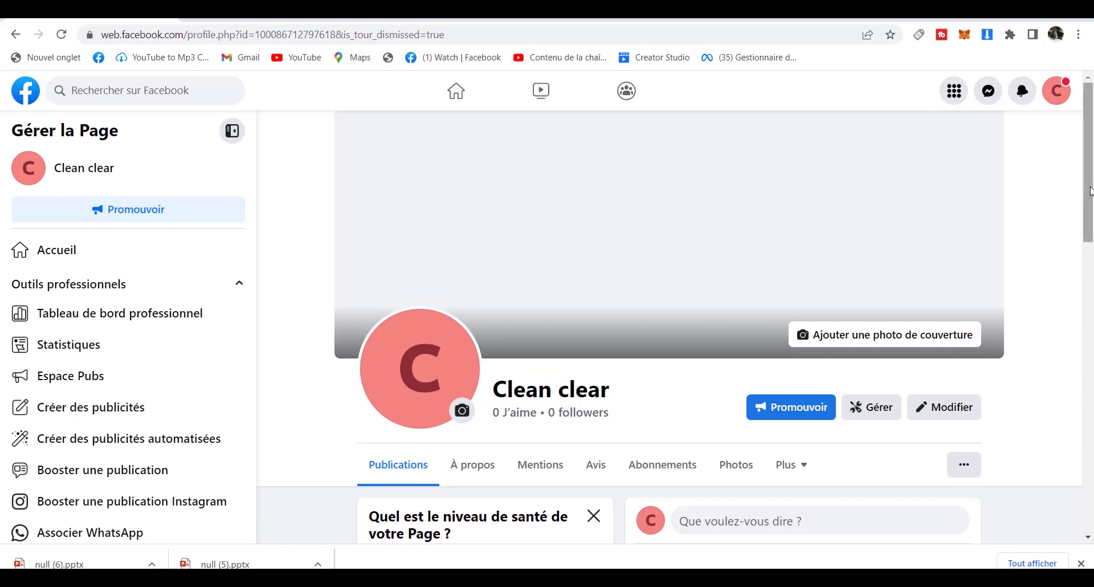
Leave the Clean clear Page and return to the Facebook home feed via the logo.
mouse_move(1091, 191)
mouse_down()
mouse_move(1090, 484)
mouse_move(1088, 192)
mouse_up()
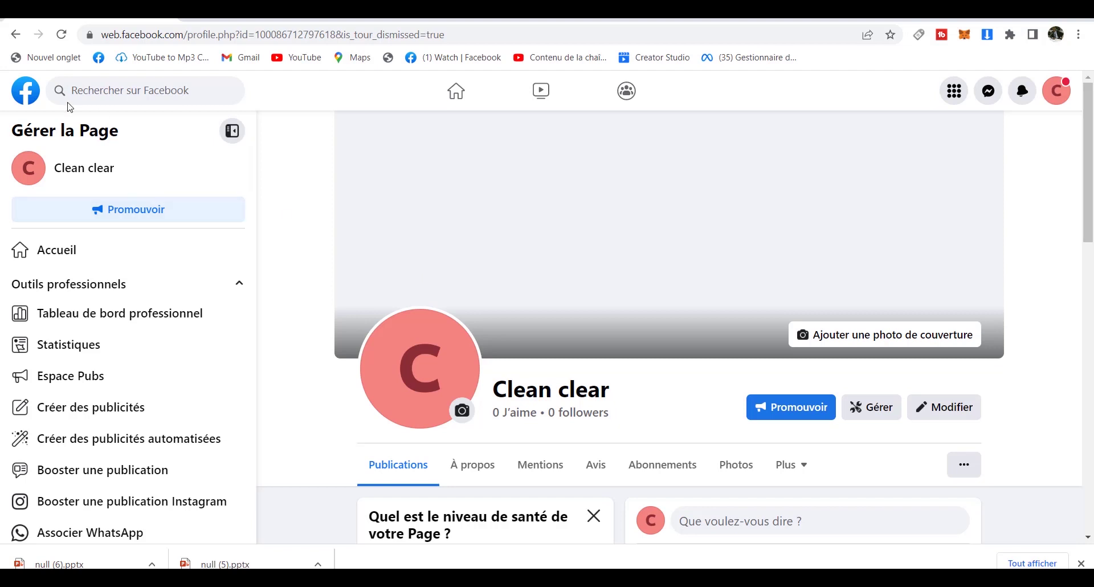
click(28, 103)
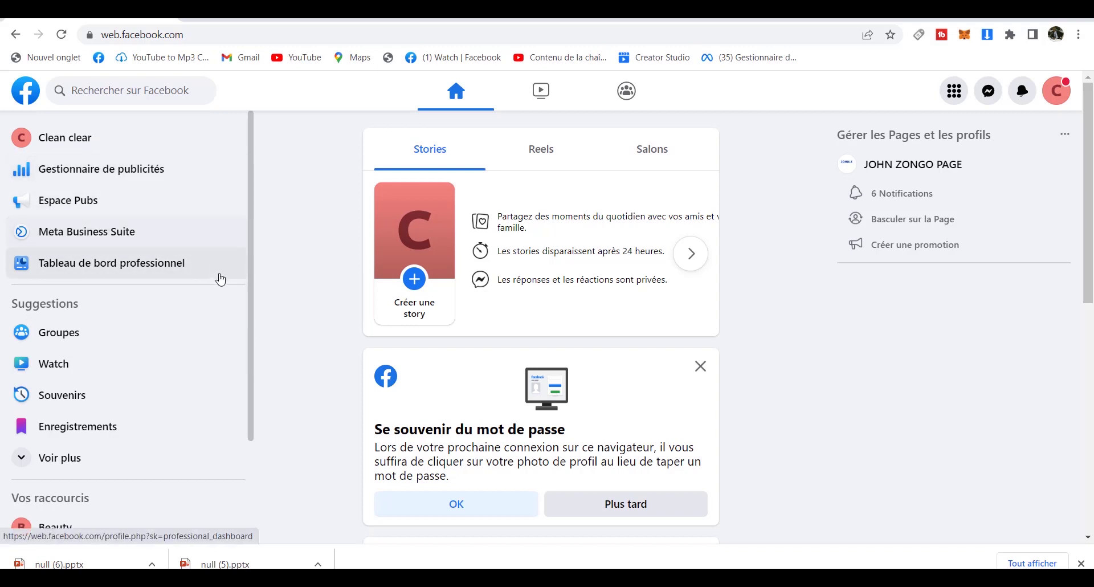
Expand the sidebar shortcuts with Voir plus and go to Gestionnaire de publicités.
drag(247, 237, 250, 334)
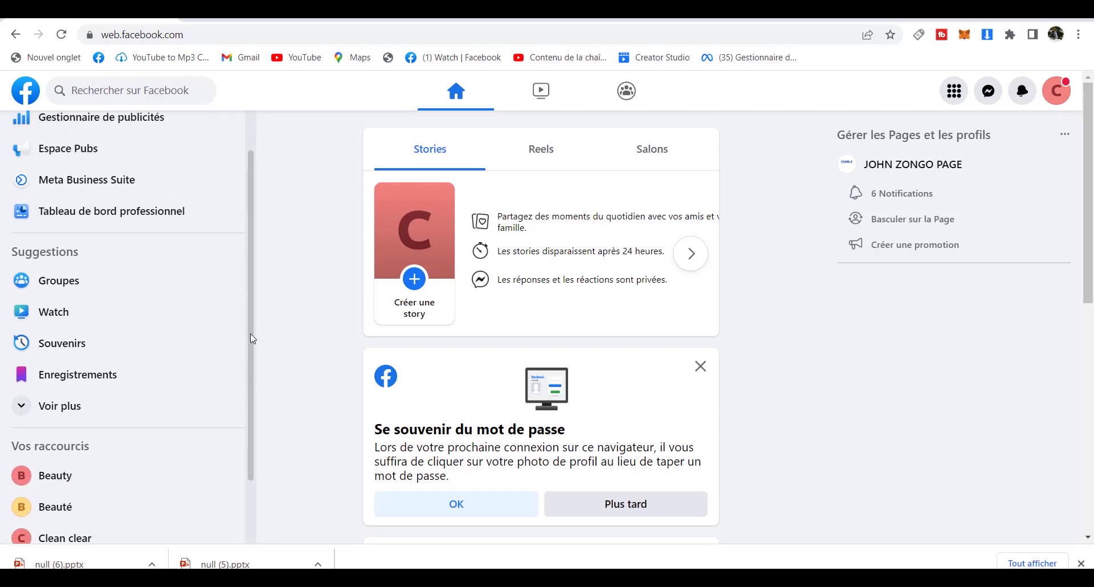
click(121, 405)
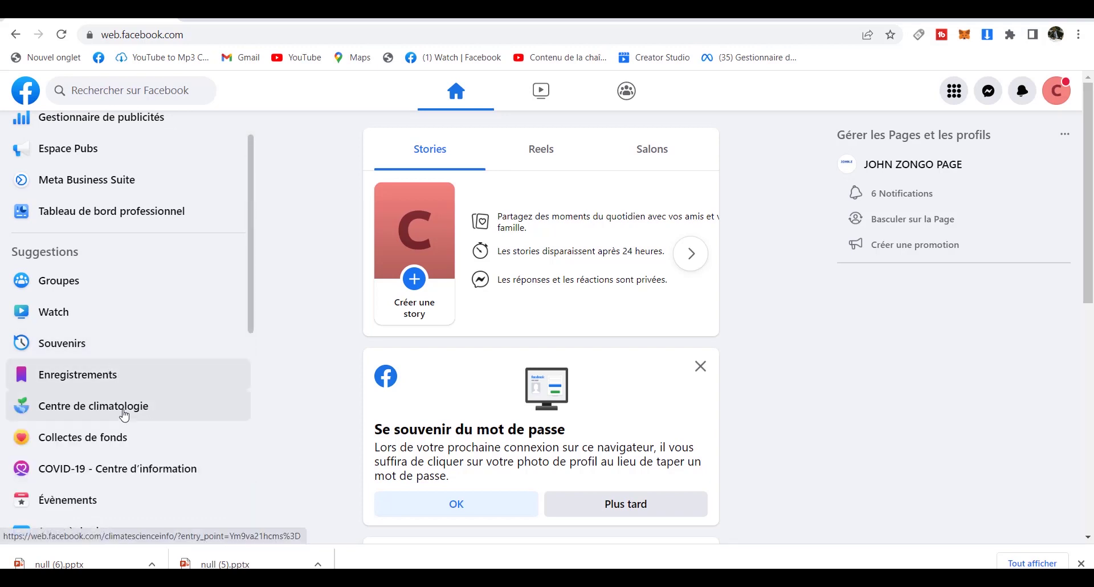
drag(250, 309, 251, 208)
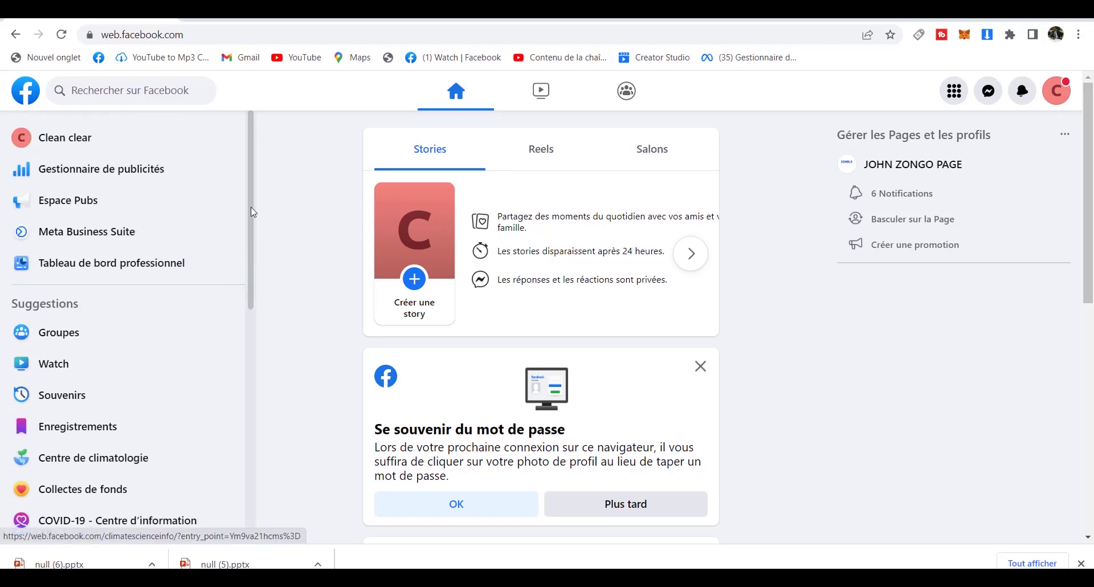
click(153, 178)
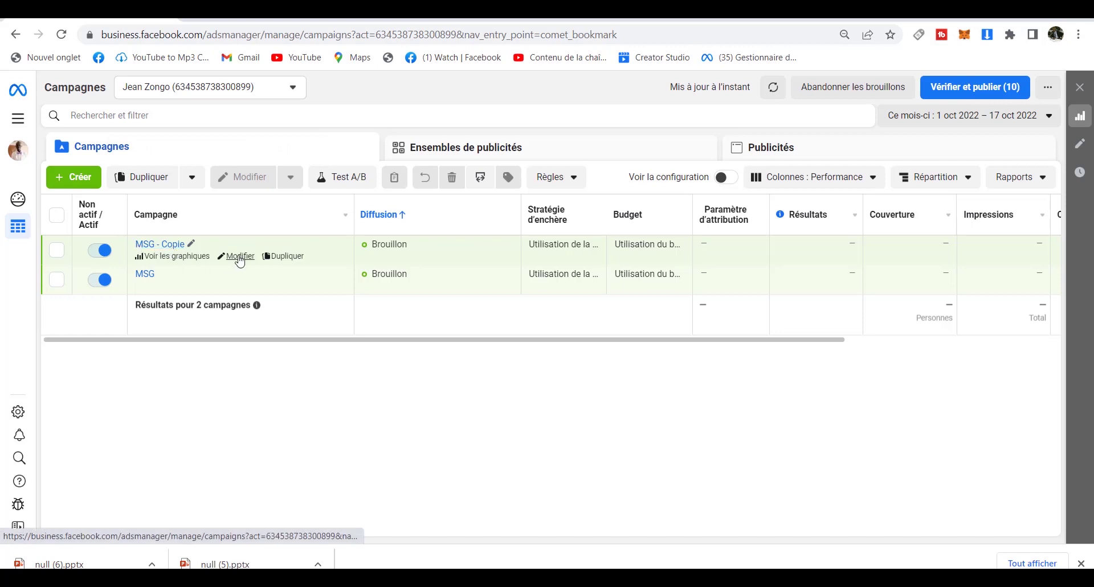
Select the MSG and MSG - Copie drafts and delete both, confirming with Supprimer.
mouse_move(227, 293)
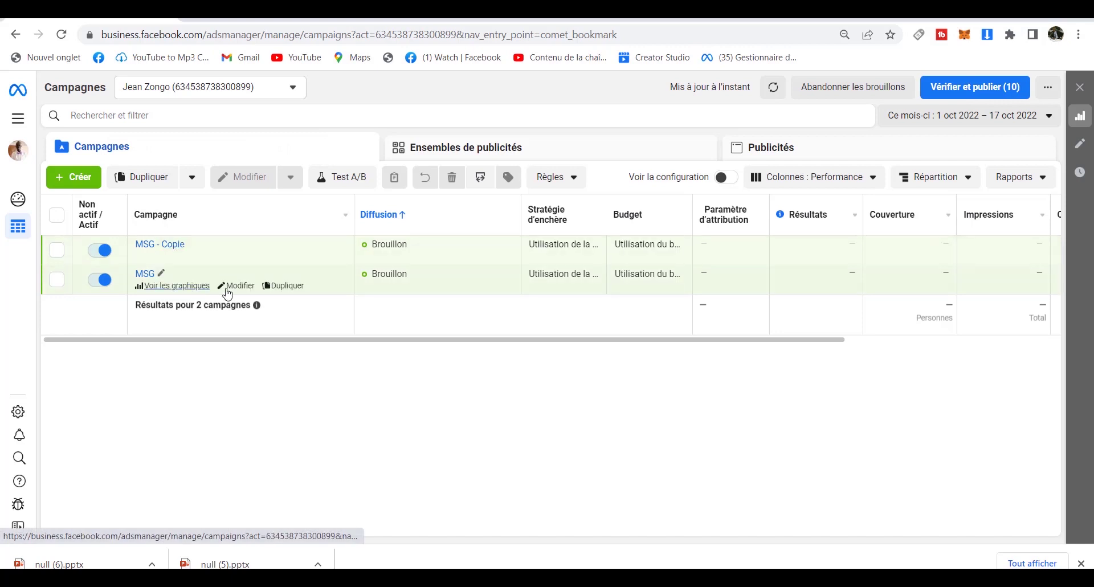
click(57, 251)
click(57, 215)
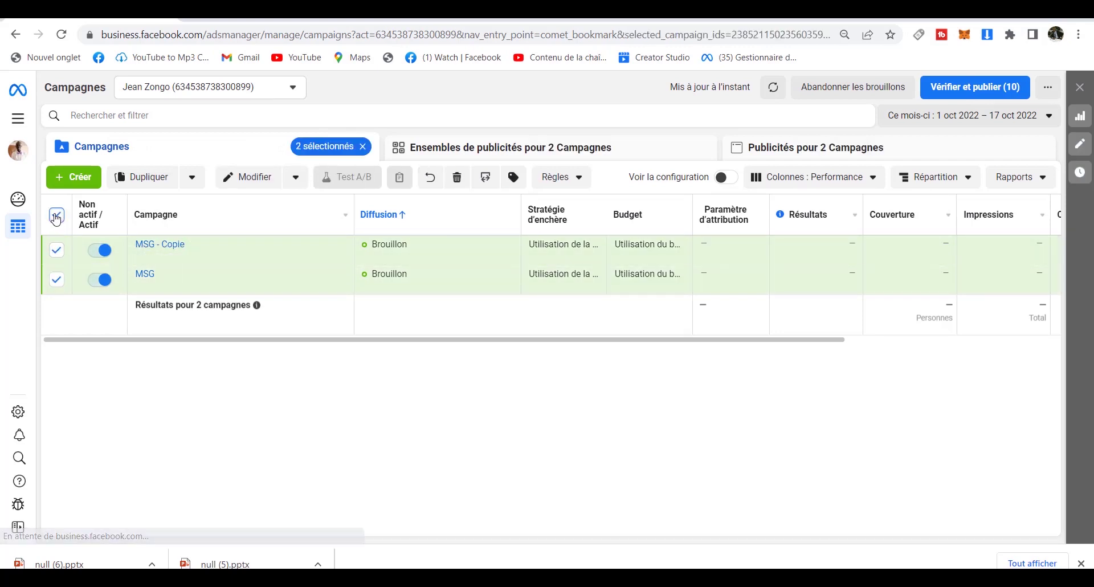
click(297, 180)
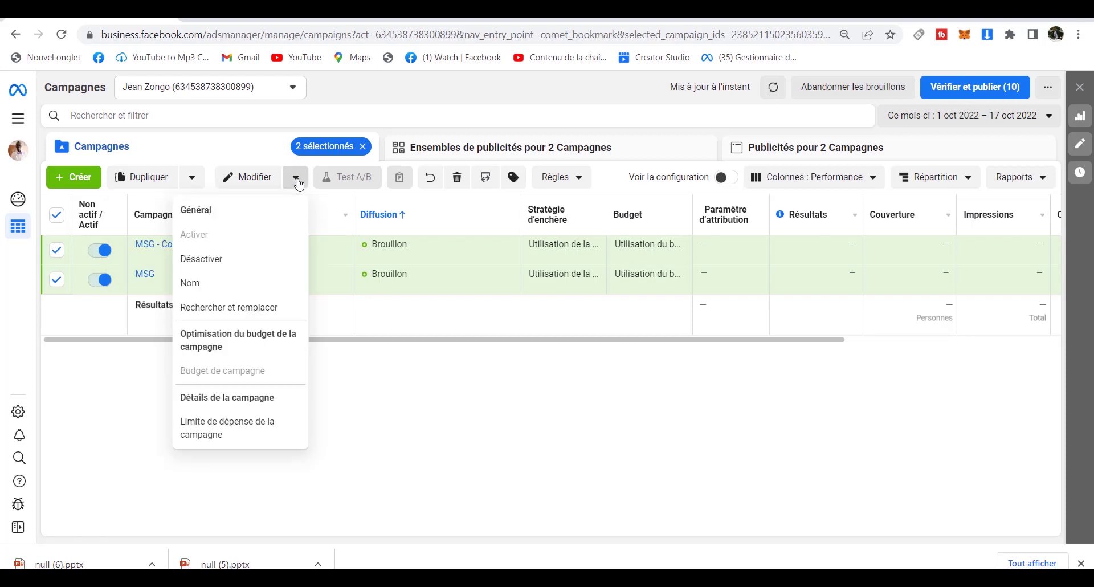
click(361, 369)
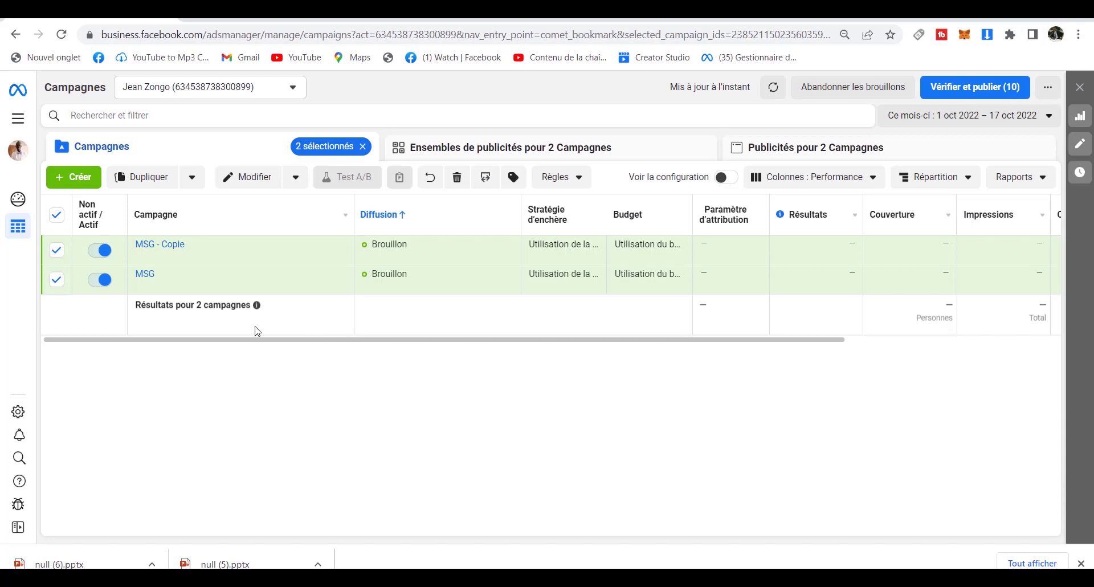
click(55, 219)
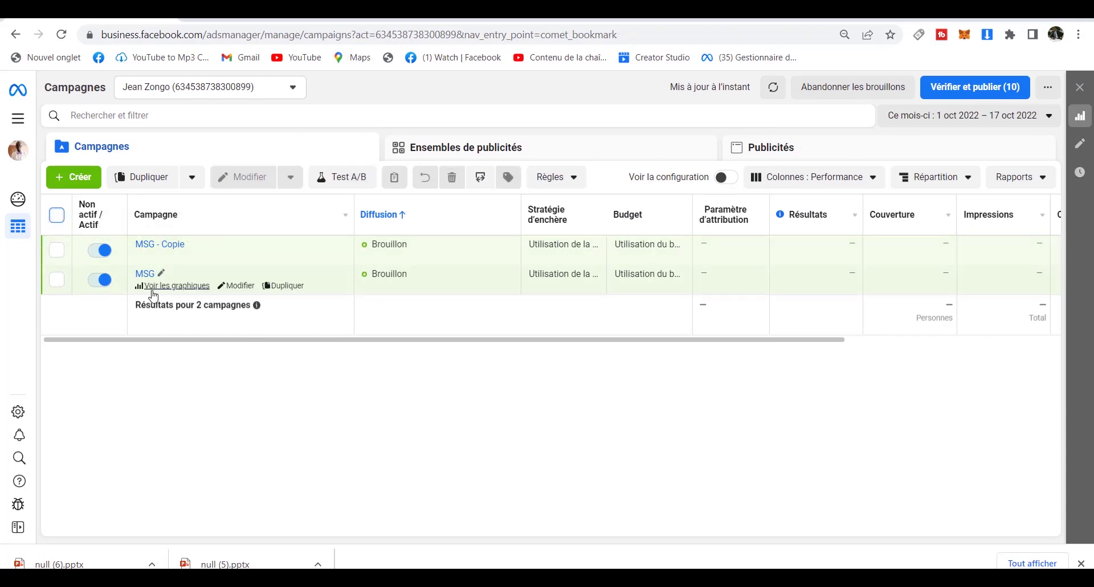
click(57, 220)
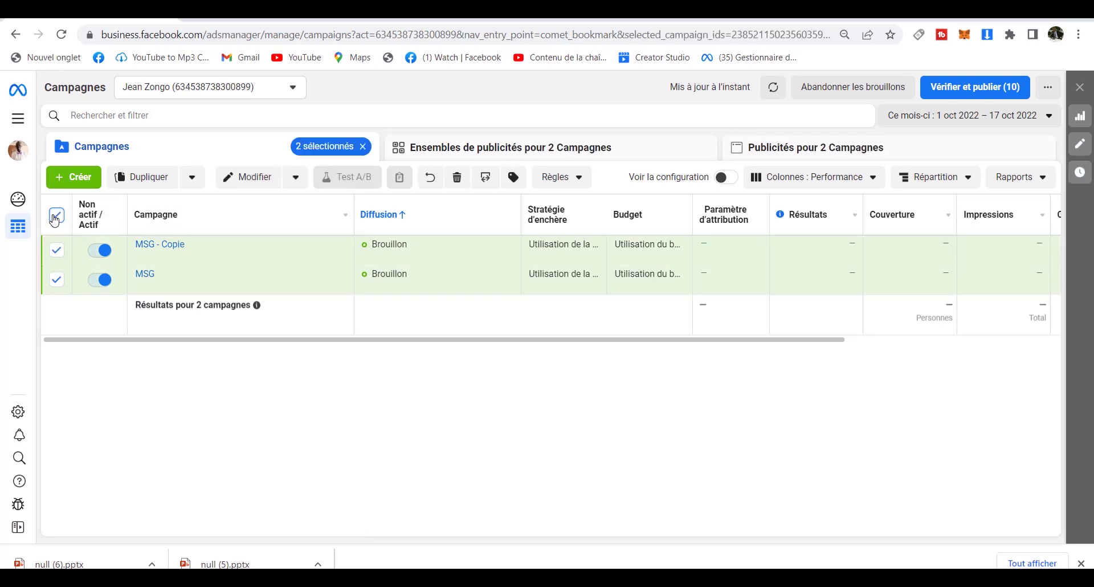
click(457, 178)
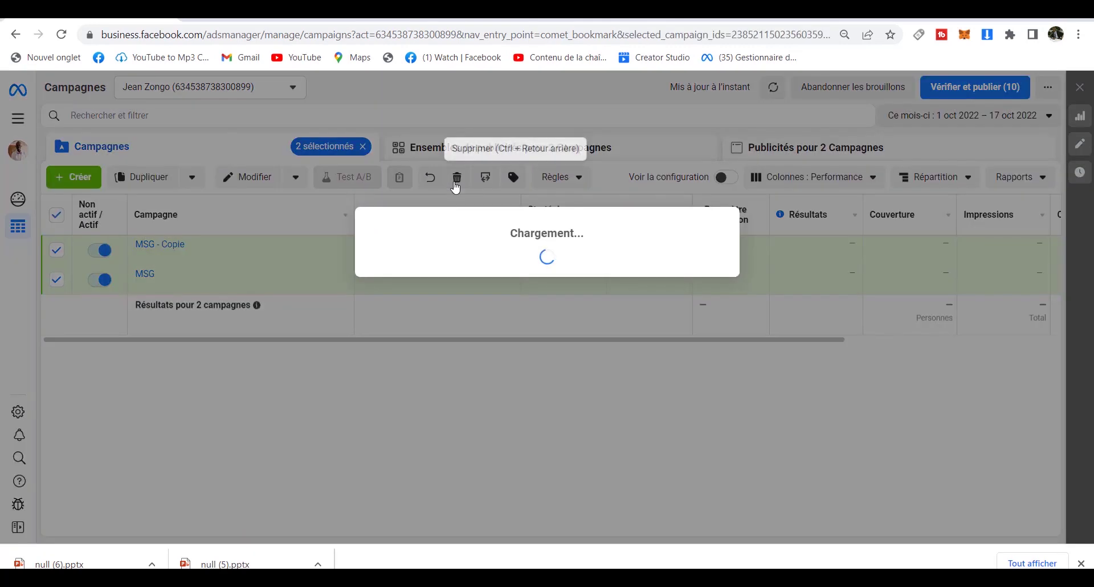
click(631, 269)
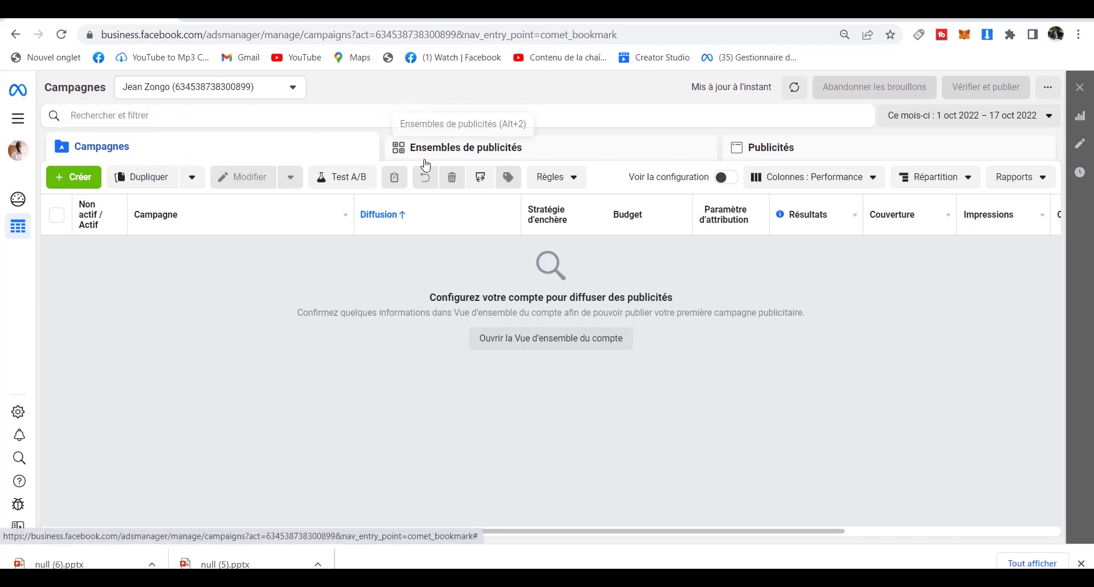
click(482, 156)
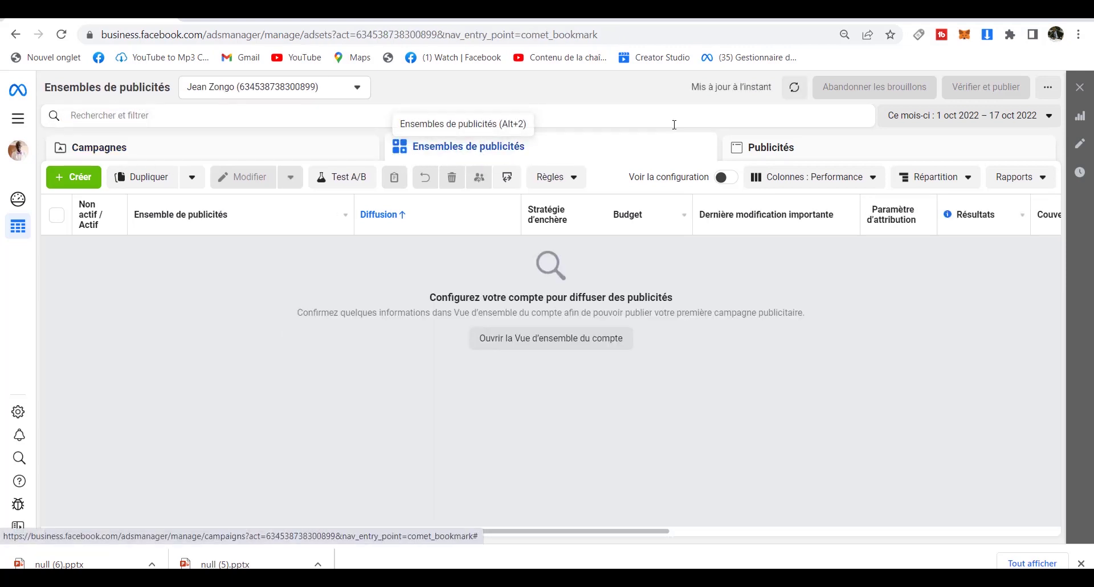
click(761, 149)
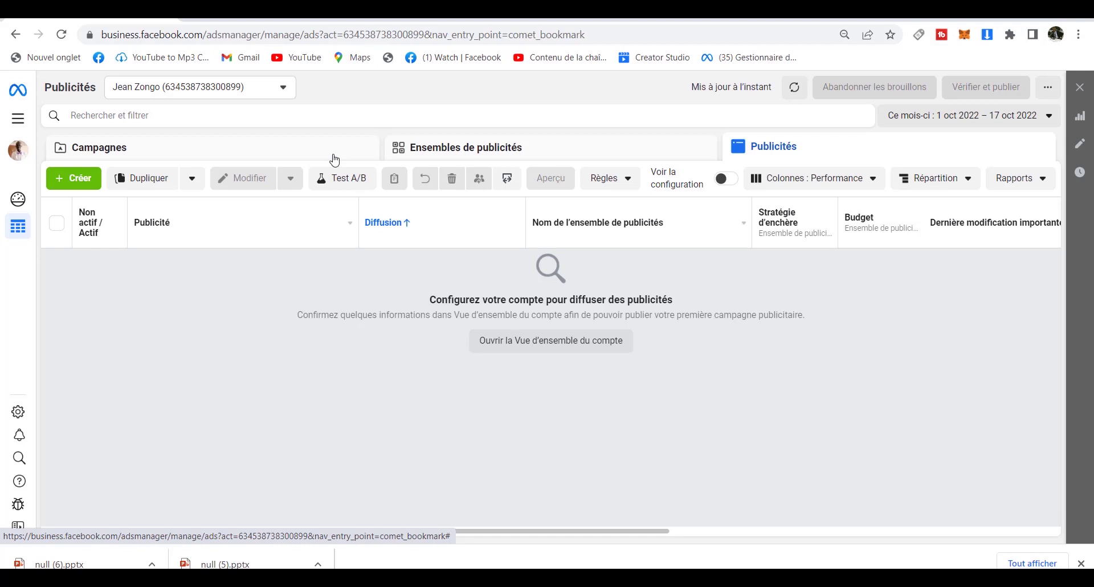
click(460, 150)
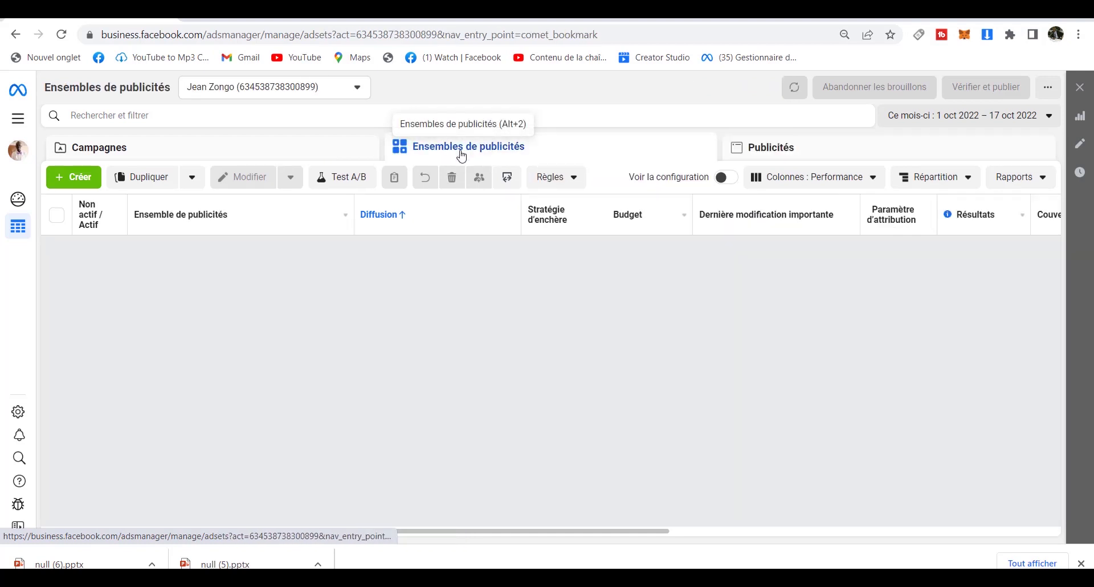
click(777, 151)
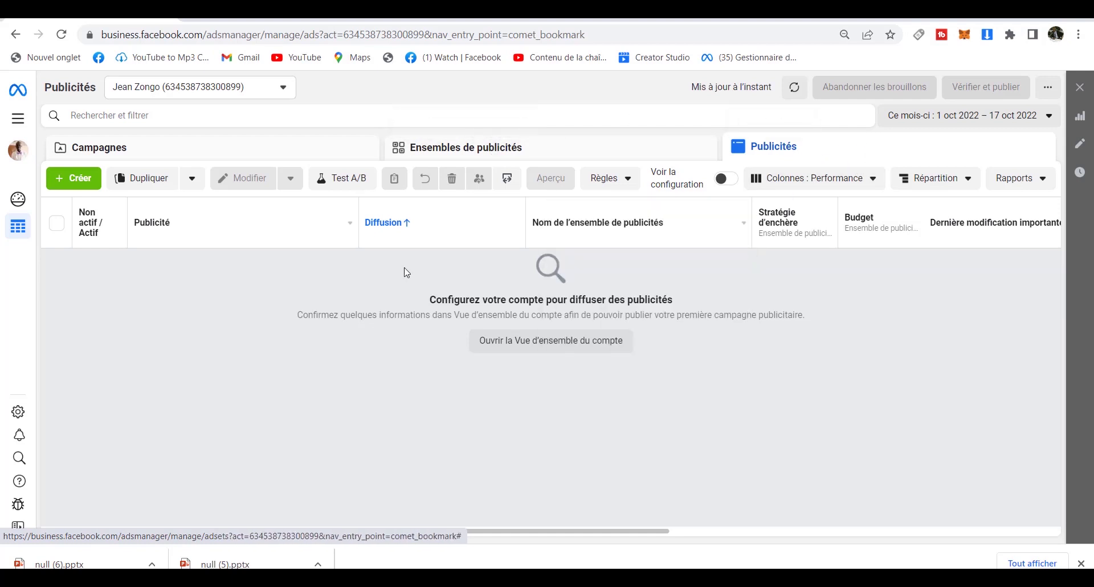
click(238, 150)
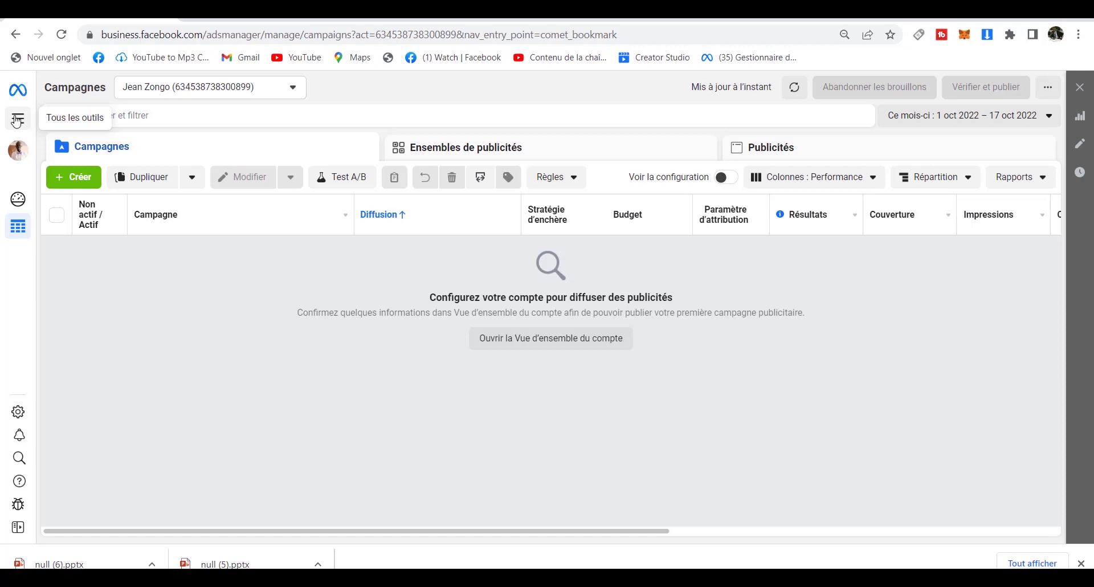
Go to the Facturation payment activity page from the Tous les outils menu.
click(16, 120)
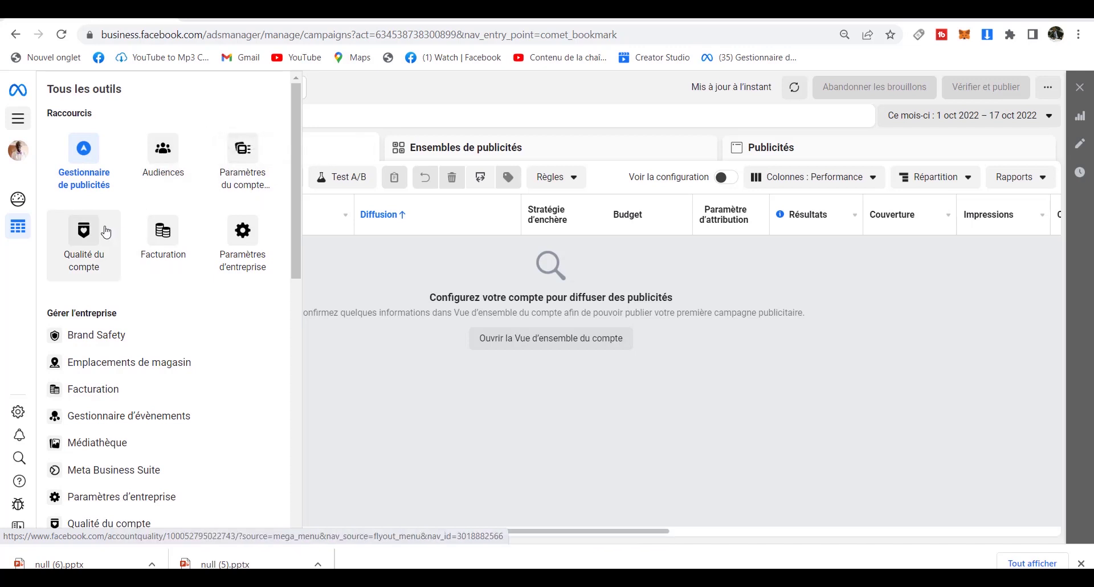
click(164, 244)
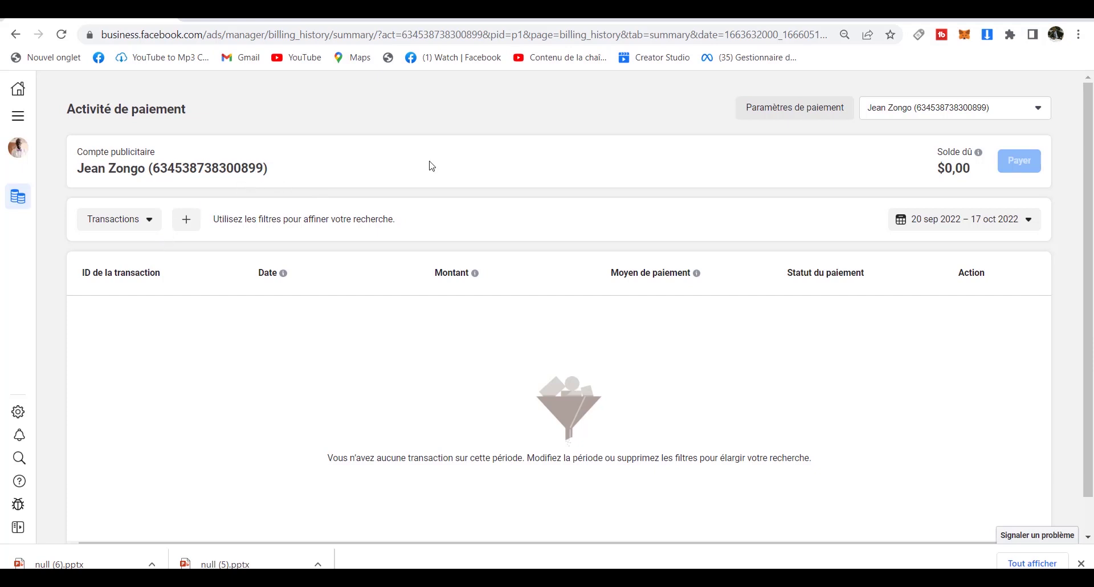
Open Paramètres de paiement, then start adding a card payment method and cancel it.
click(787, 110)
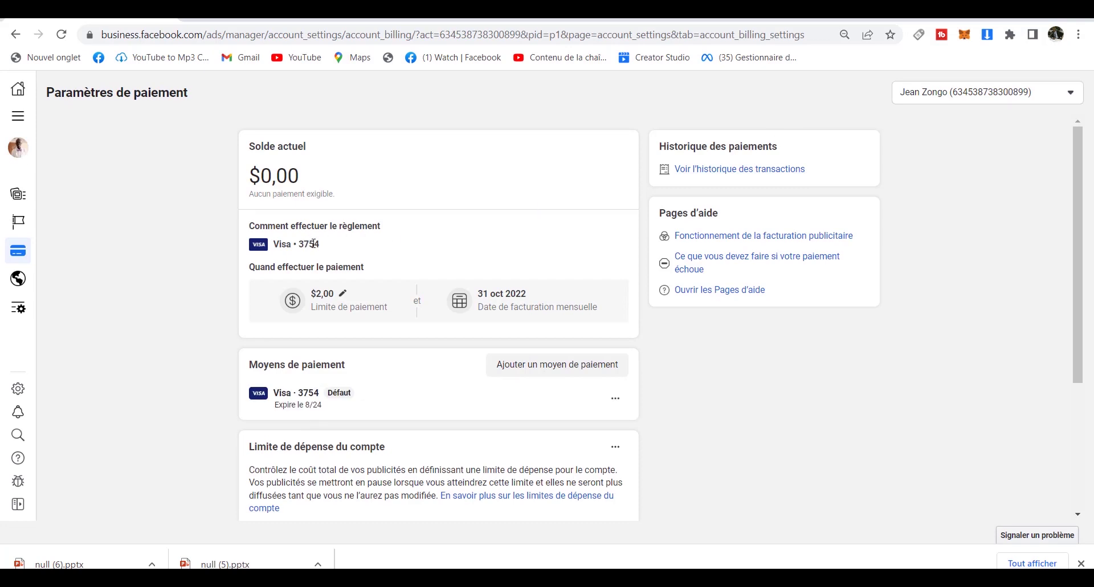
click(509, 373)
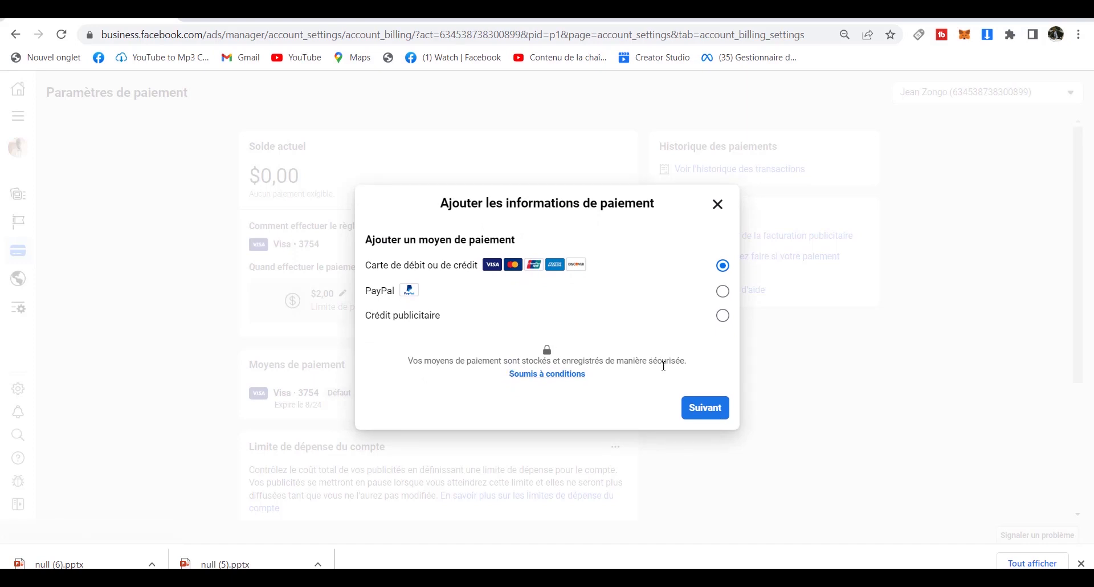
click(700, 415)
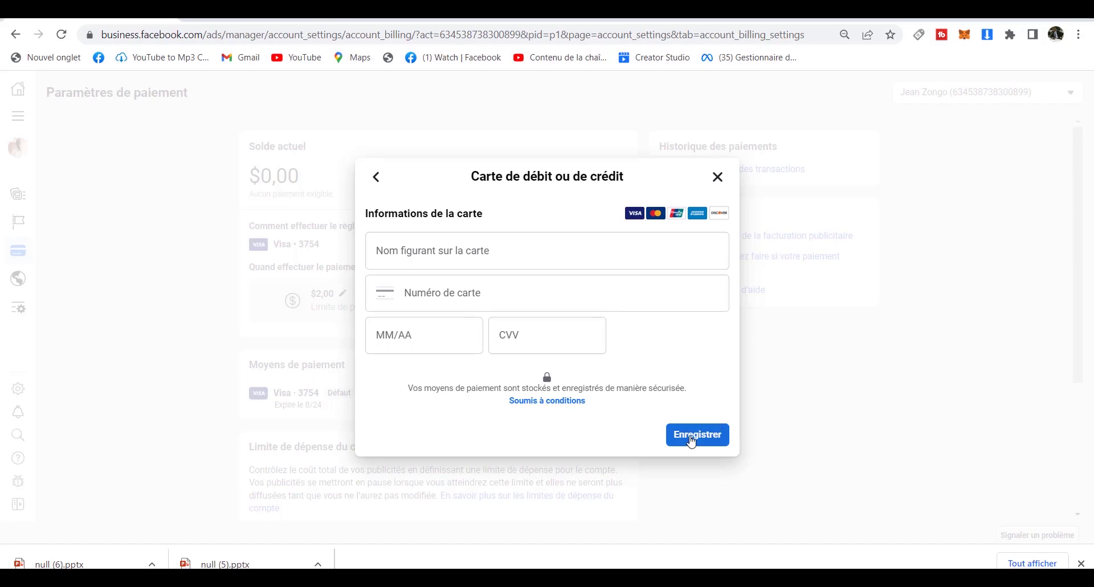
click(718, 177)
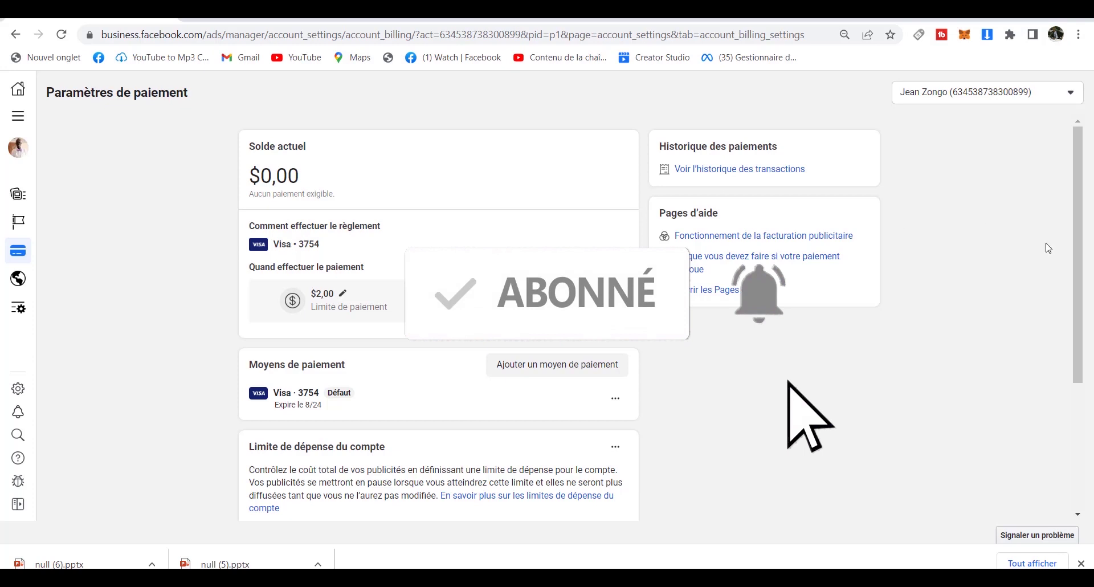
Scroll to the Informations sur l'entreprise section and open it with Modifier.
drag(1076, 263, 1091, 349)
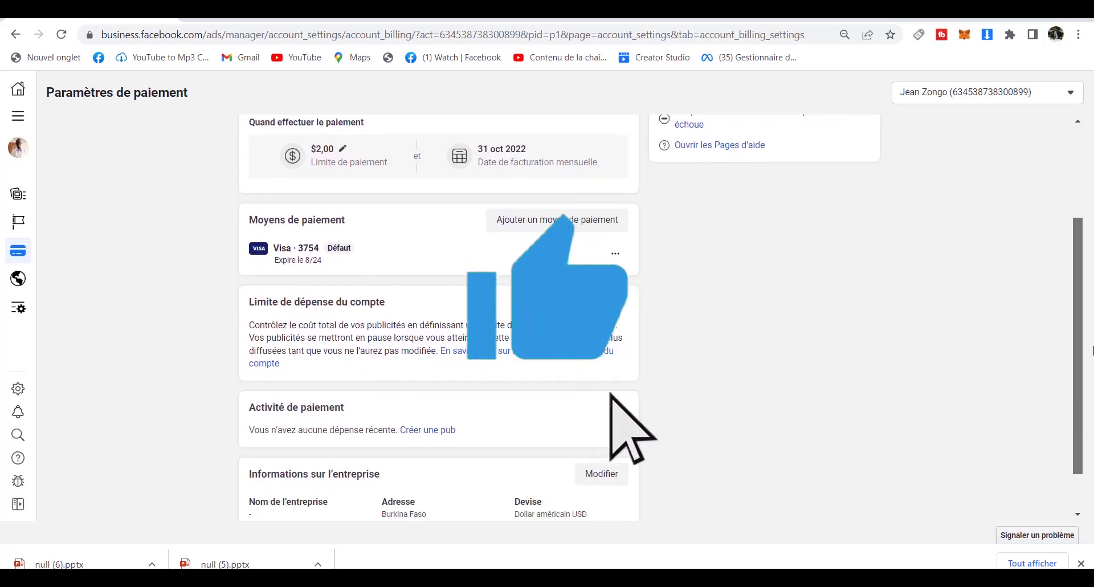
scroll(1088, 350, down, 2)
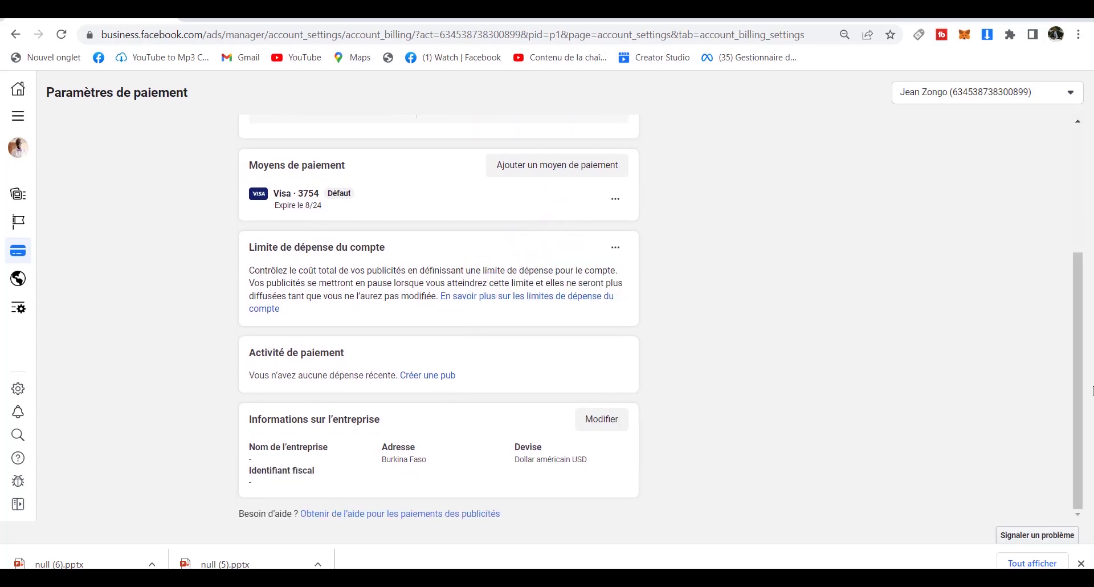
click(608, 426)
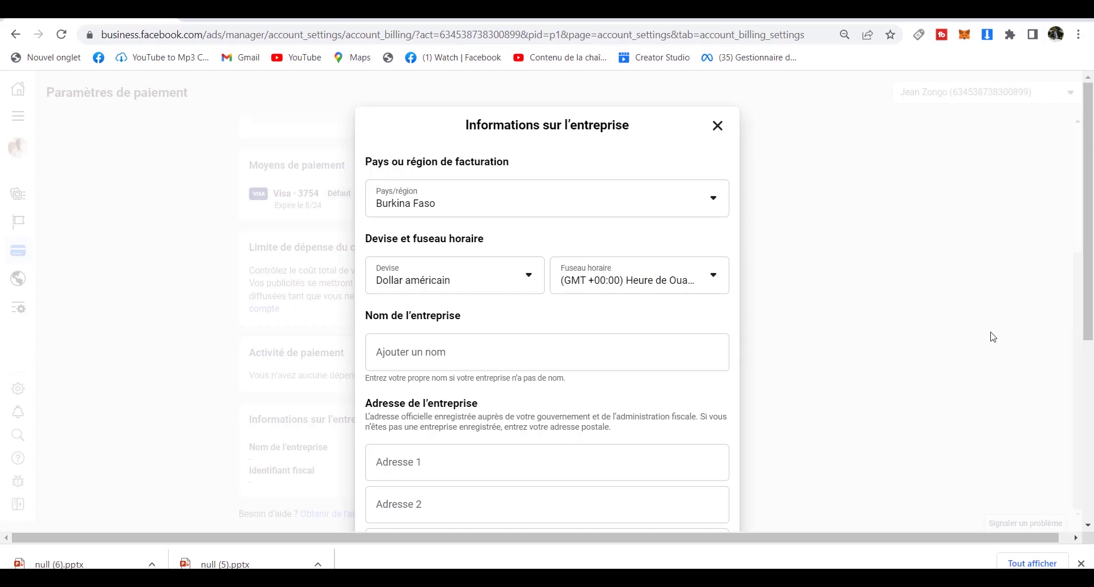
Keep Burkina Faso and 'Oui' for Fins publicitaires, then save the business information.
scroll(1088, 288, down, 3)
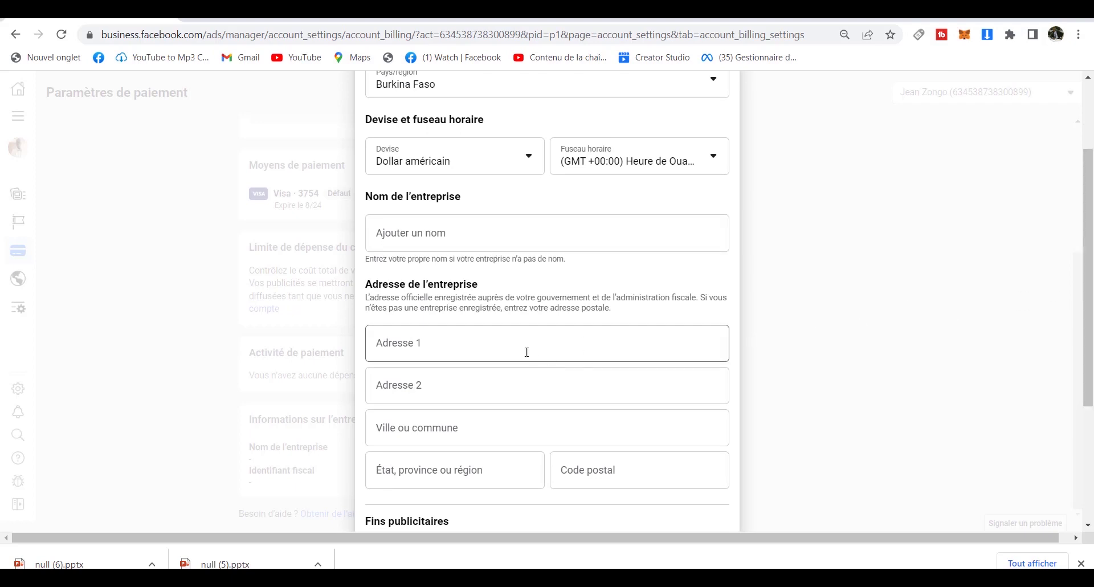
drag(1085, 345, 1092, 411)
scroll(533, 337, up, 2)
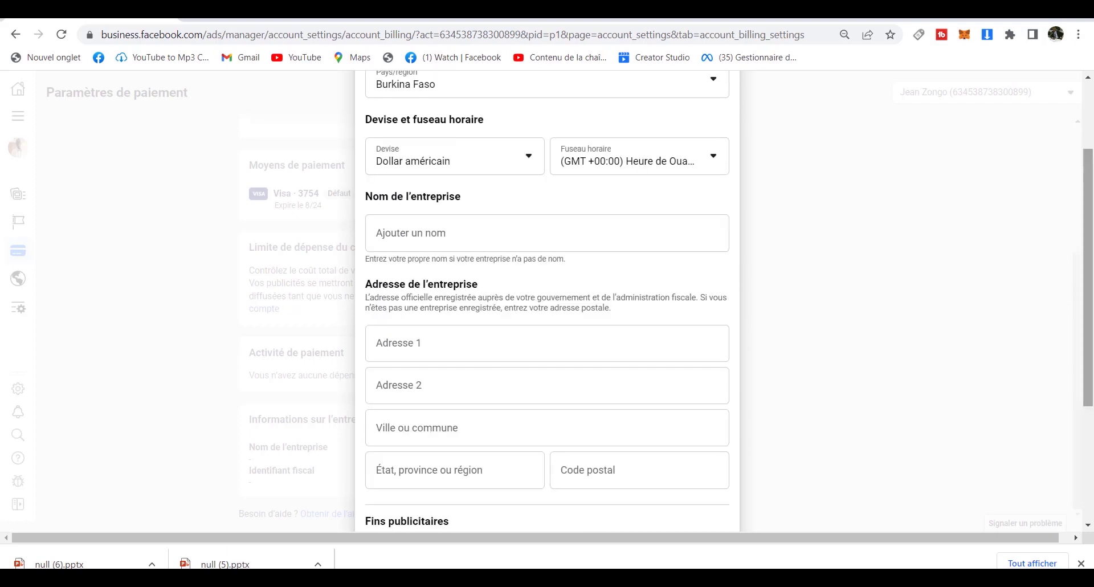
drag(1090, 297, 1090, 436)
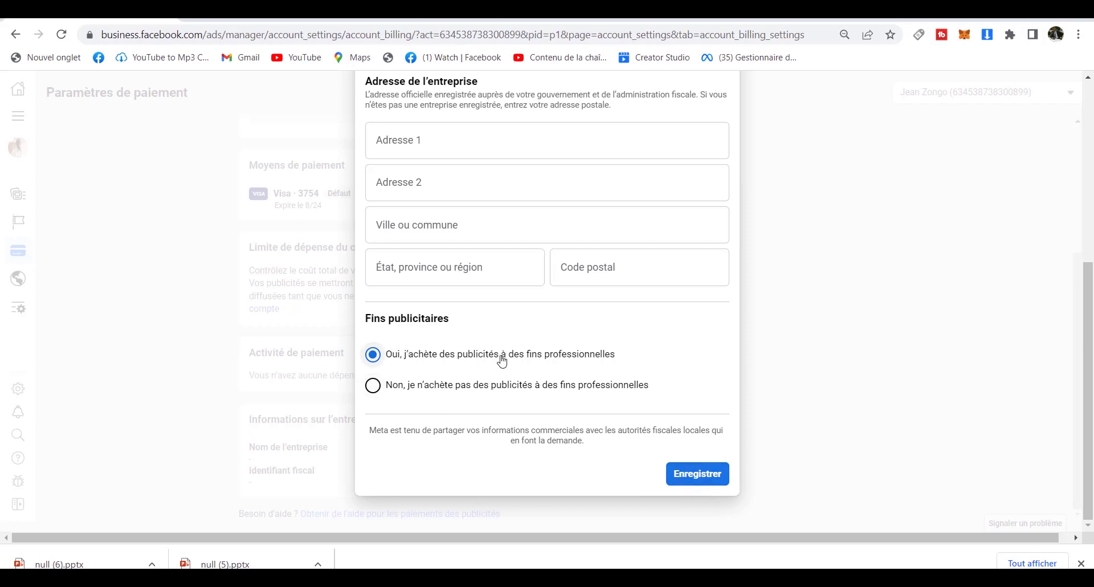
click(705, 481)
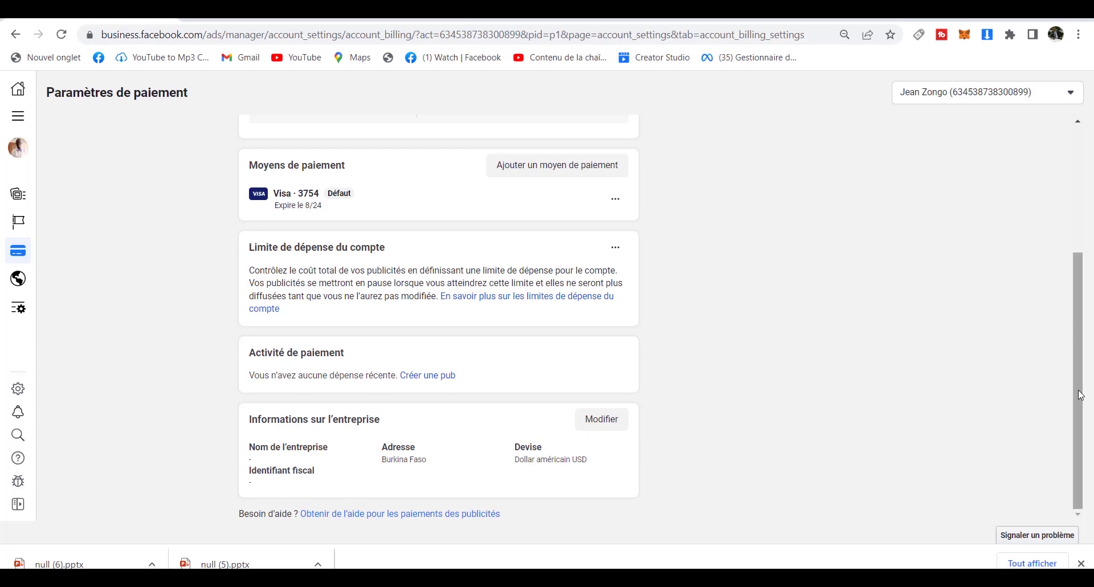
Return to the empty Gestionnaire de publicités campaigns list through Tous les outils.
drag(1077, 391, 1074, 261)
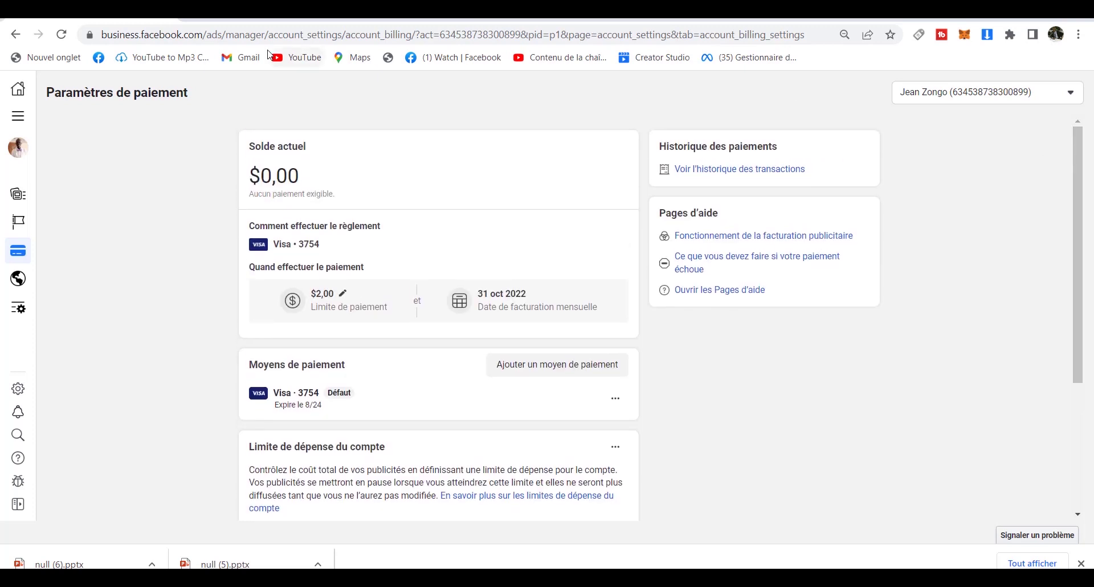
click(19, 123)
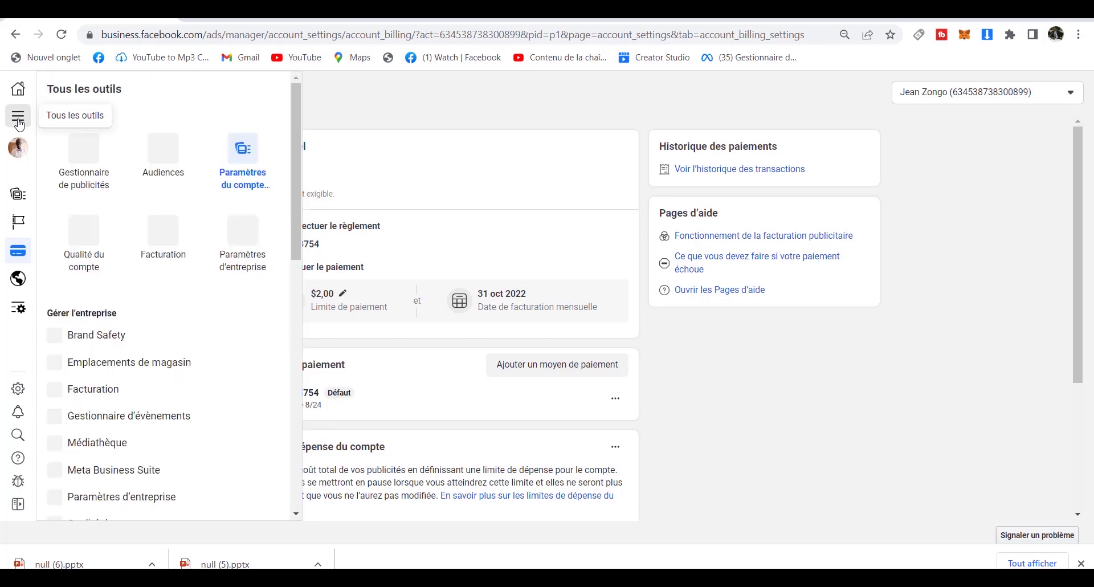
click(91, 166)
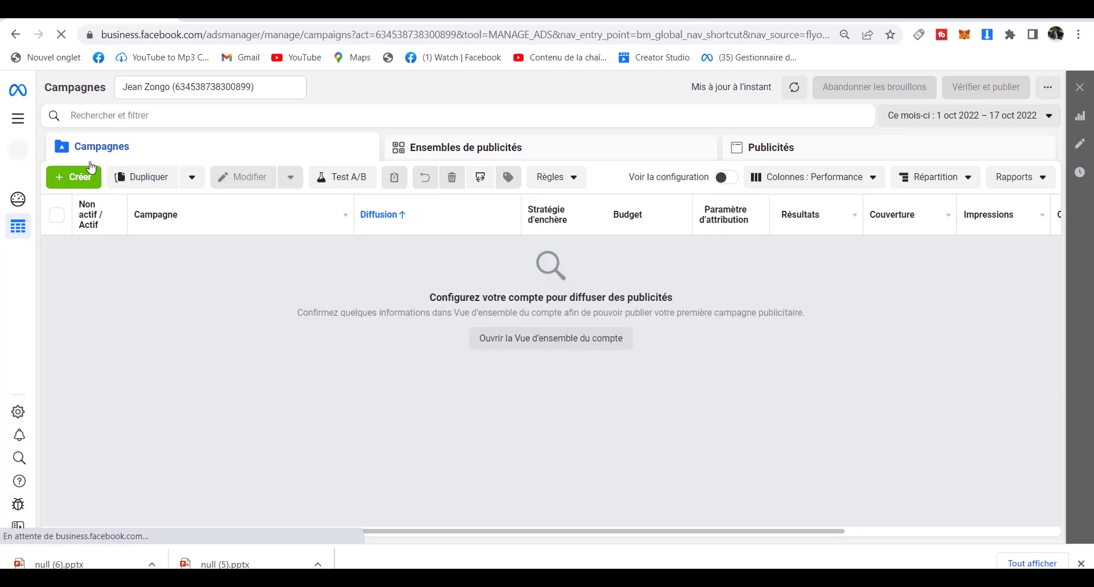
click(20, 120)
click(163, 233)
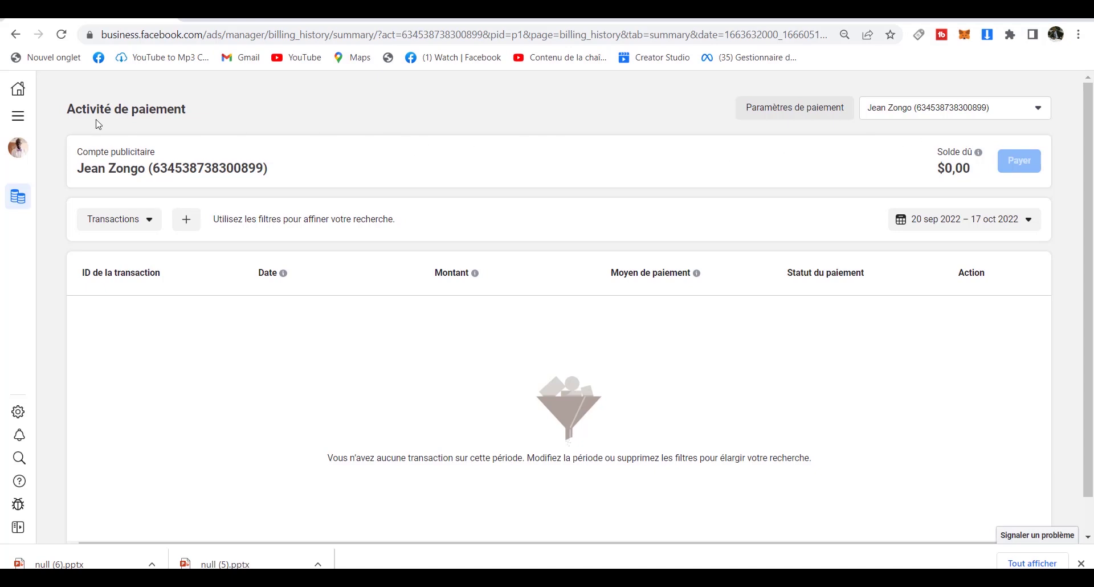
click(19, 120)
click(79, 158)
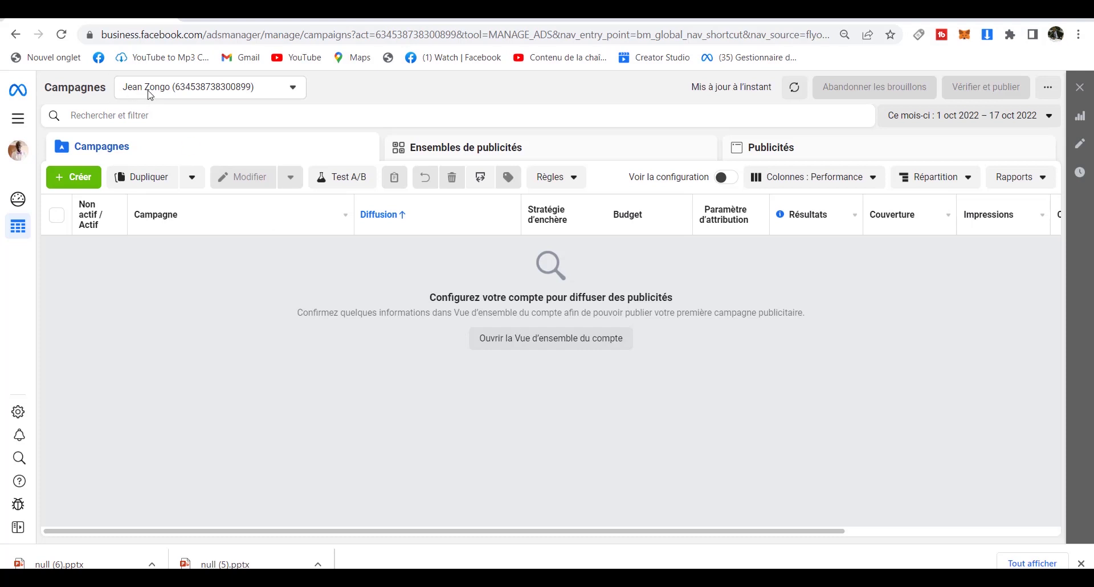
click(294, 90)
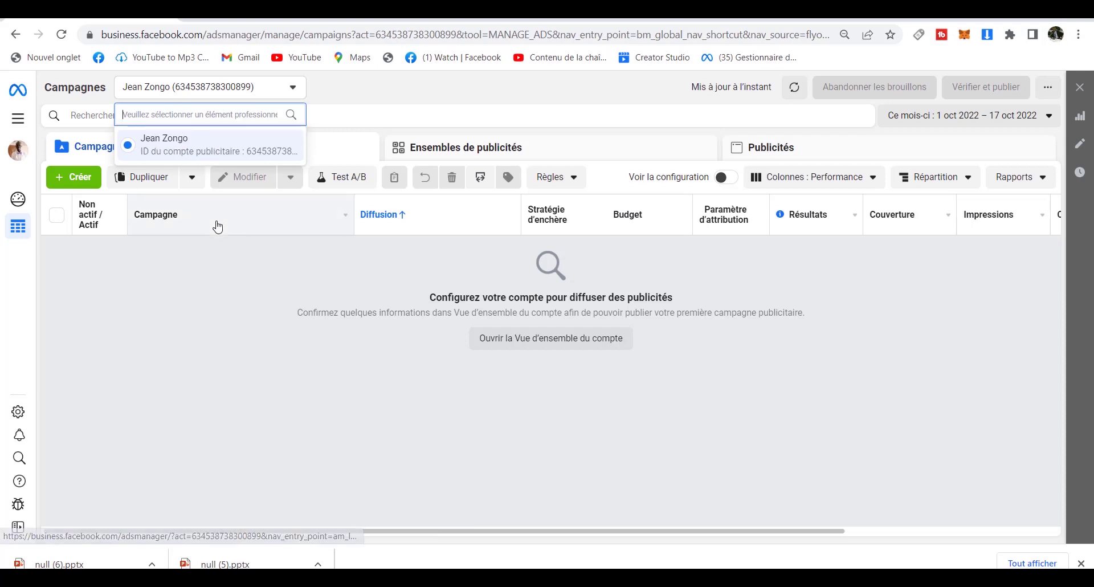
click(219, 276)
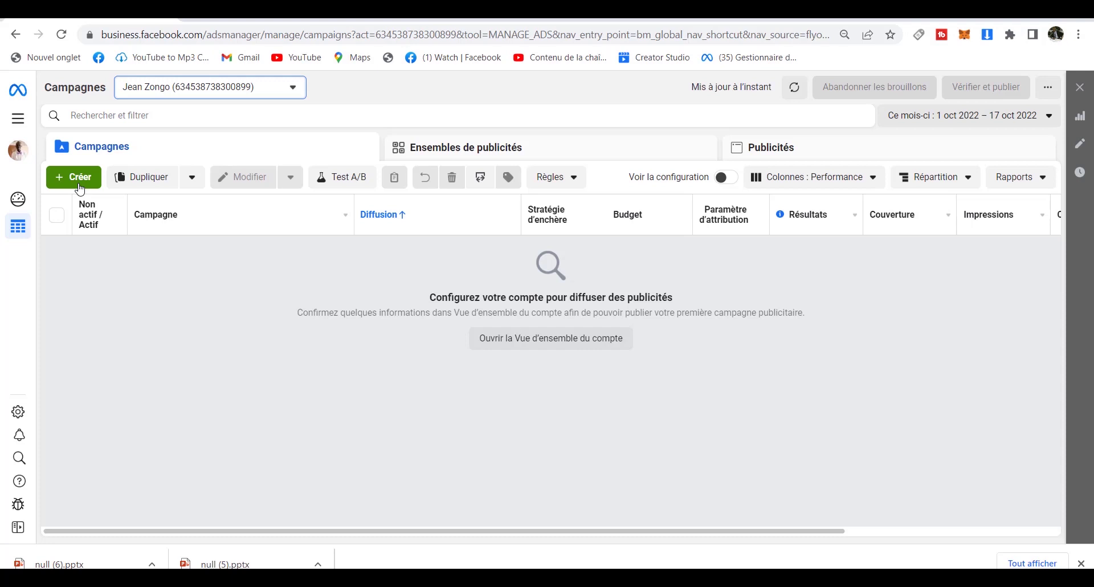
Start a new campaign with Créer and scroll to the objectives, Notoriété through Ventes.
click(73, 180)
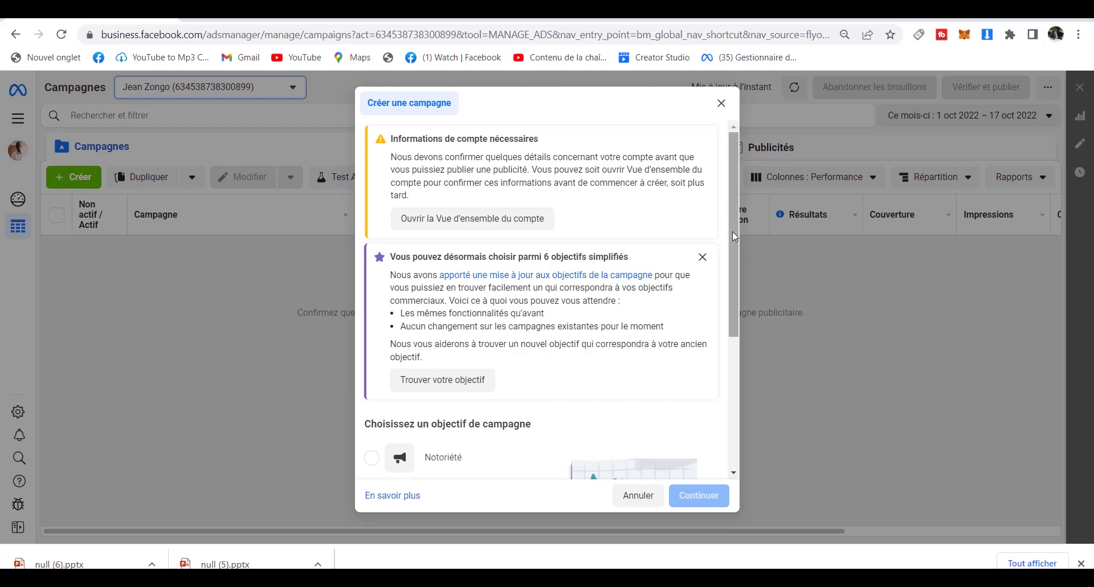
drag(733, 231, 736, 384)
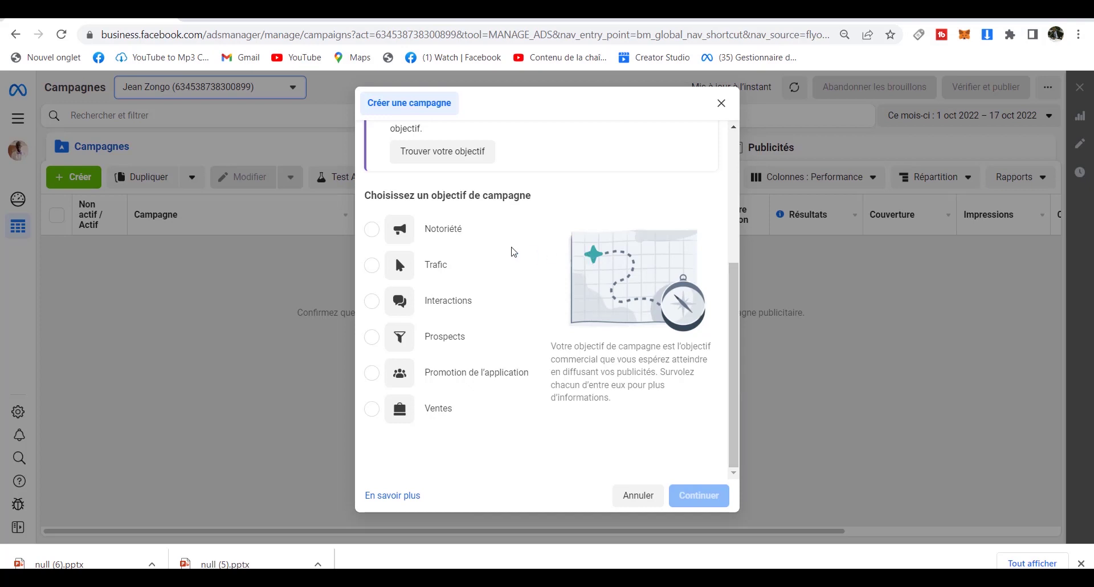
mouse_move(481, 245)
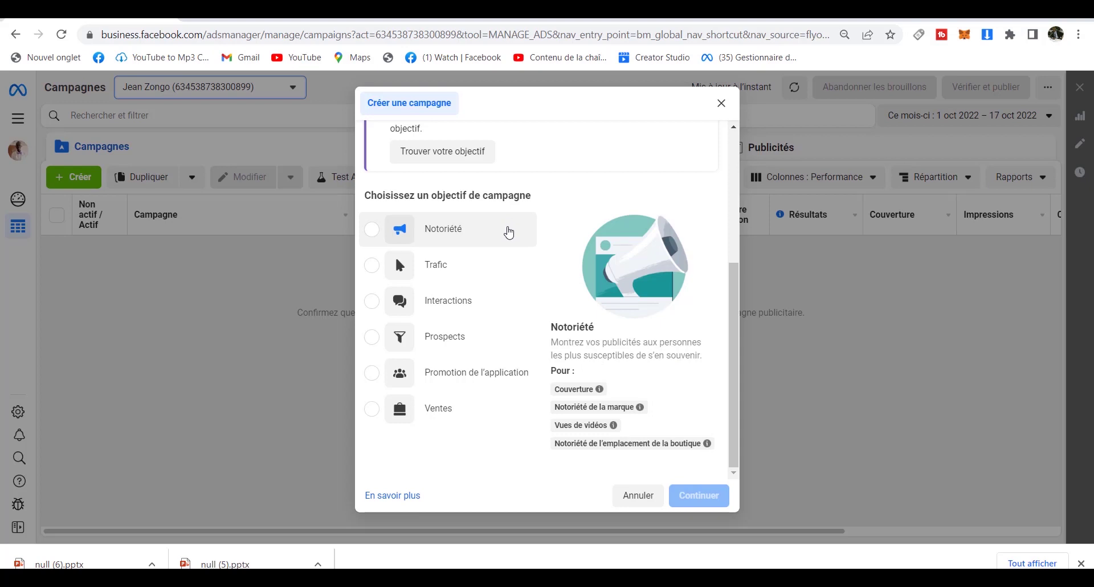
mouse_move(493, 268)
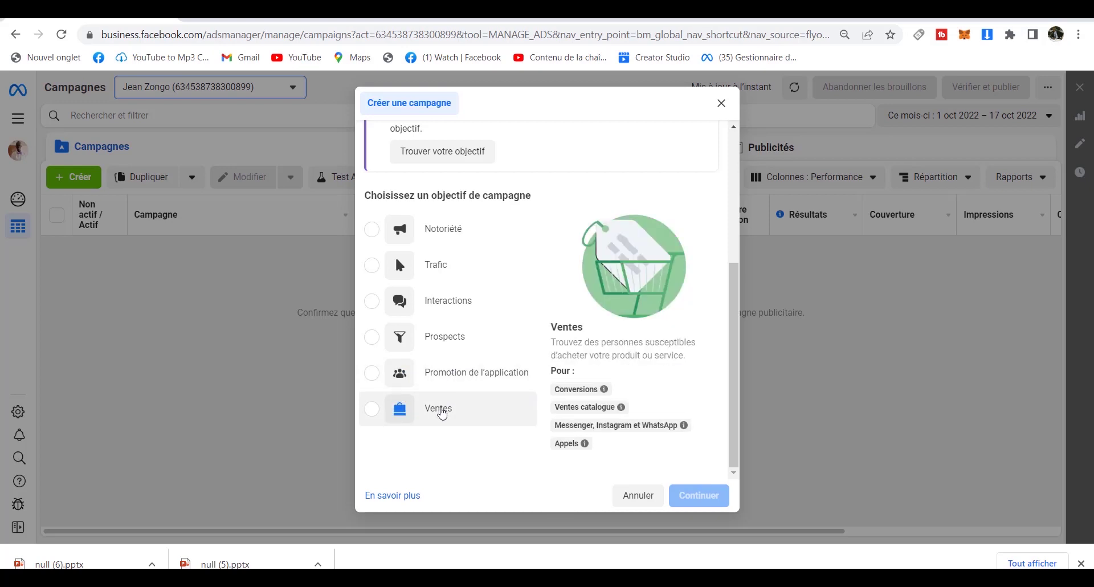
Choose the Ventes objective and create the draft 'Nouvelle campagne de Ventes'.
click(369, 416)
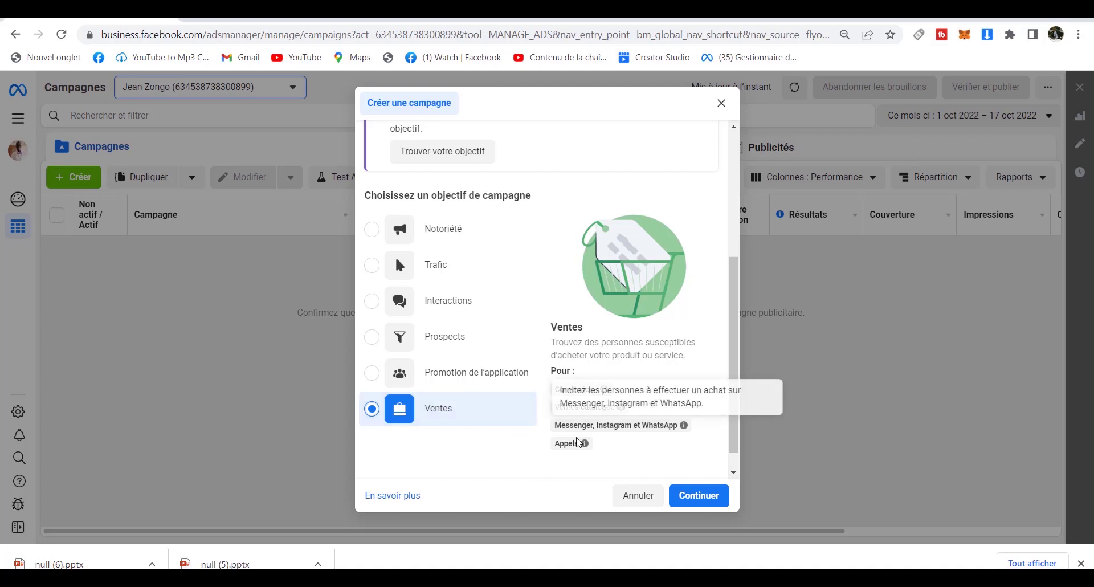
mouse_move(591, 424)
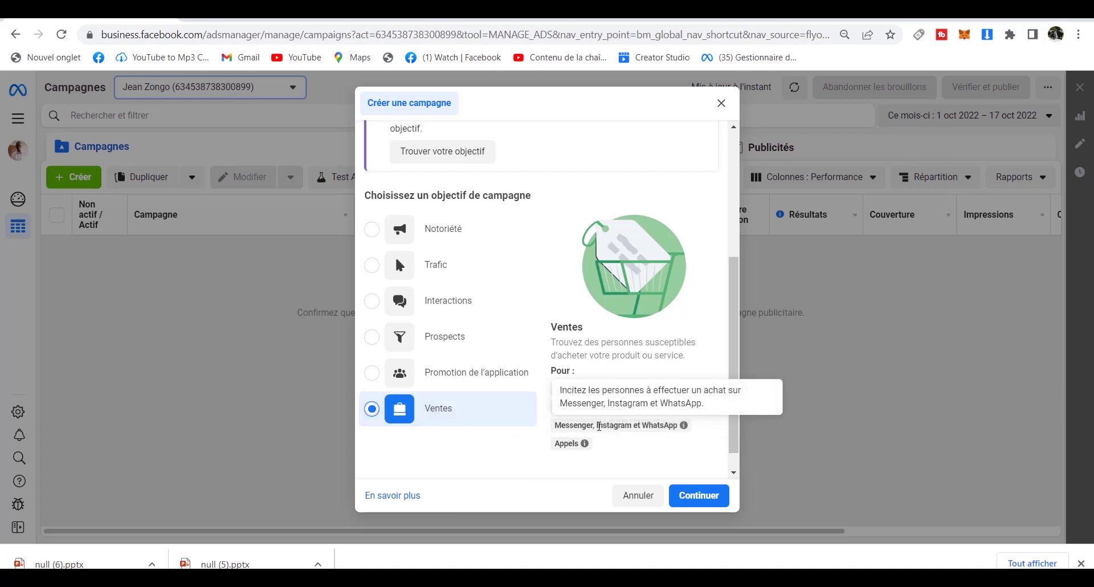
mouse_move(581, 388)
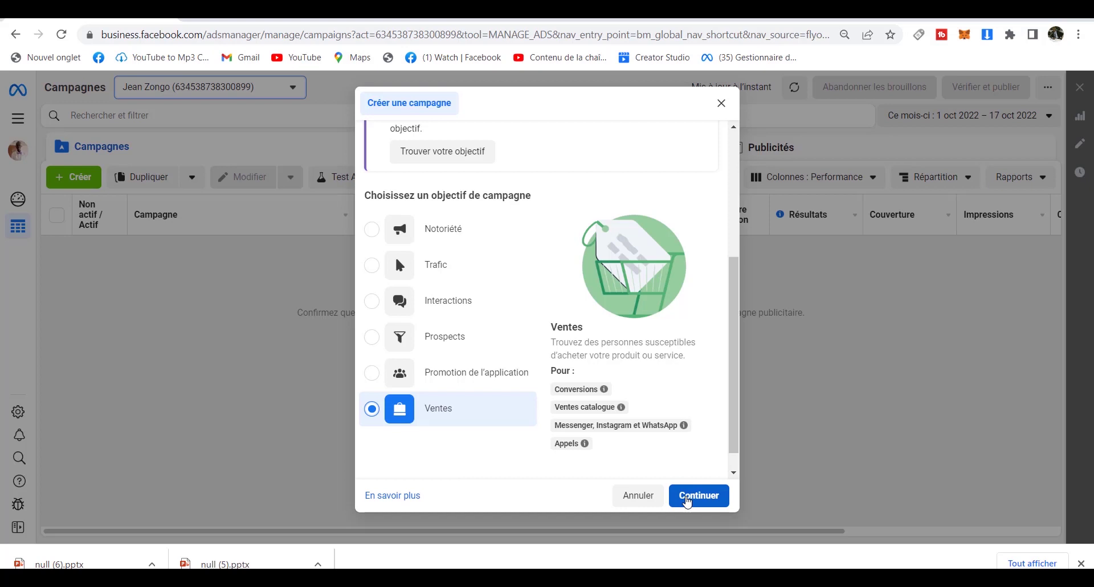
click(687, 501)
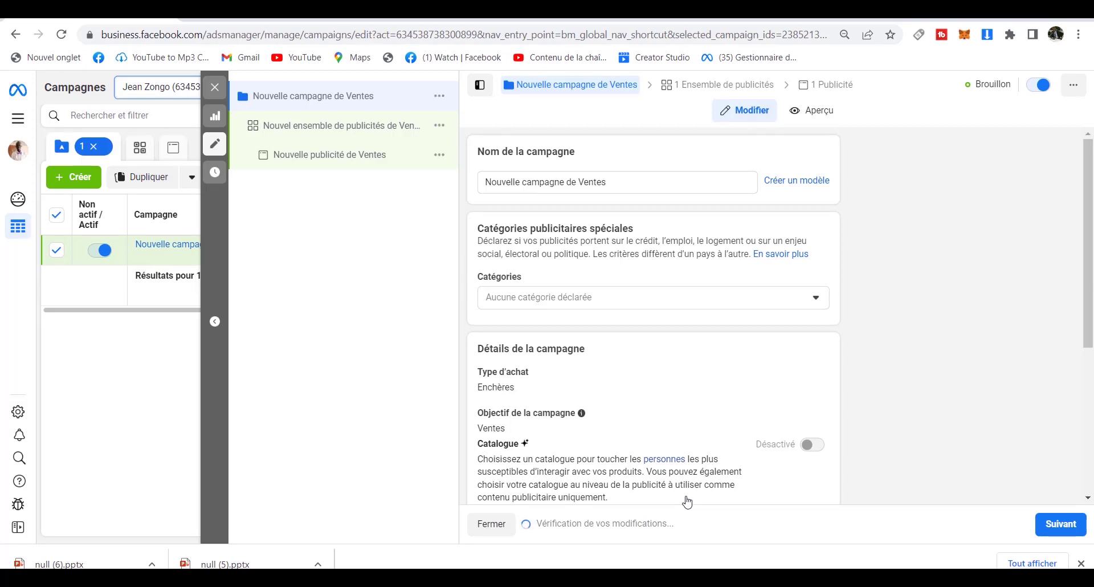
Rename the campaign to 'NVC', leaving catalogue, A/B test and Advantage budget off.
click(611, 180)
key(BackSpace)
key(BackSpace)
key(BackSpace)
key(BackSpace)
key(BackSpace)
key(BackSpace)
key(BackSpace)
key(BackSpace)
key(BackSpace)
key(BackSpace)
key(BackSpace)
key(BackSpace)
key(BackSpace)
key(BackSpace)
key(BackSpace)
key(BackSpace)
key(BackSpace)
key(BackSpace)
key(BackSpace)
key(BackSpace)
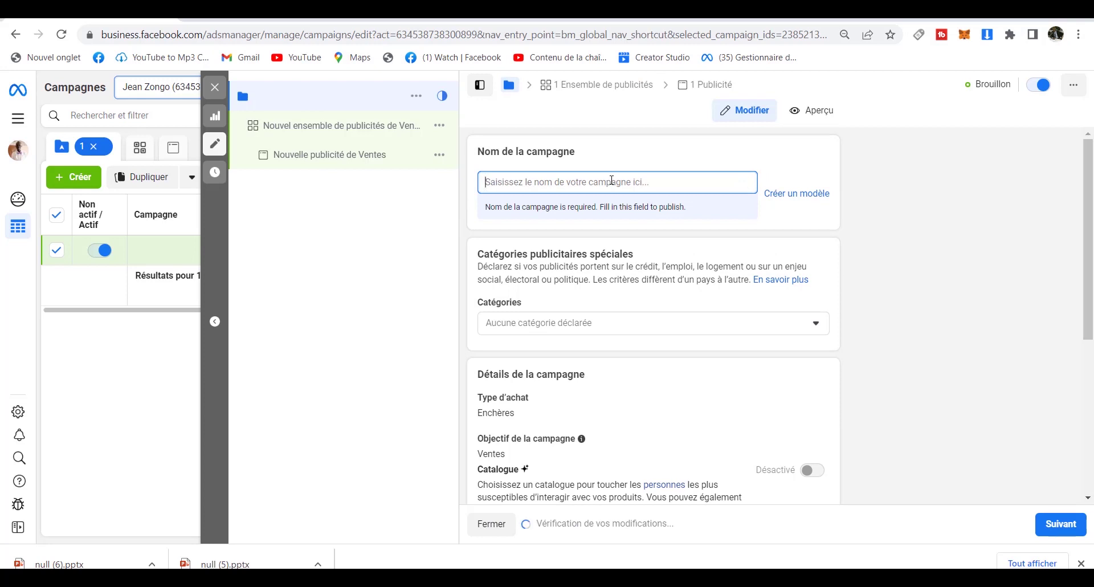
text(N)
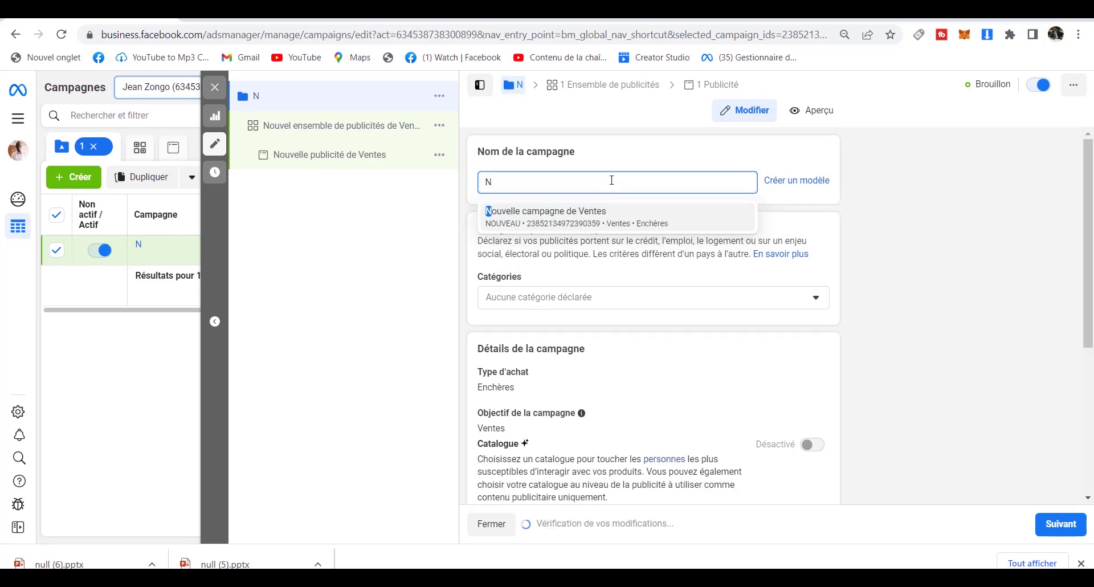
text(VC)
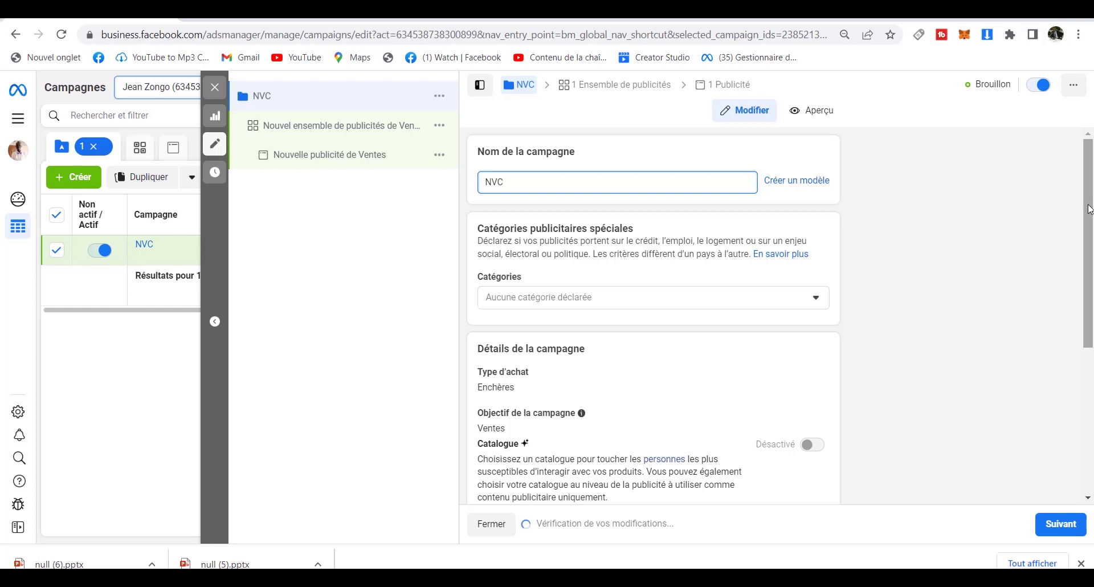
drag(1089, 209, 1078, 309)
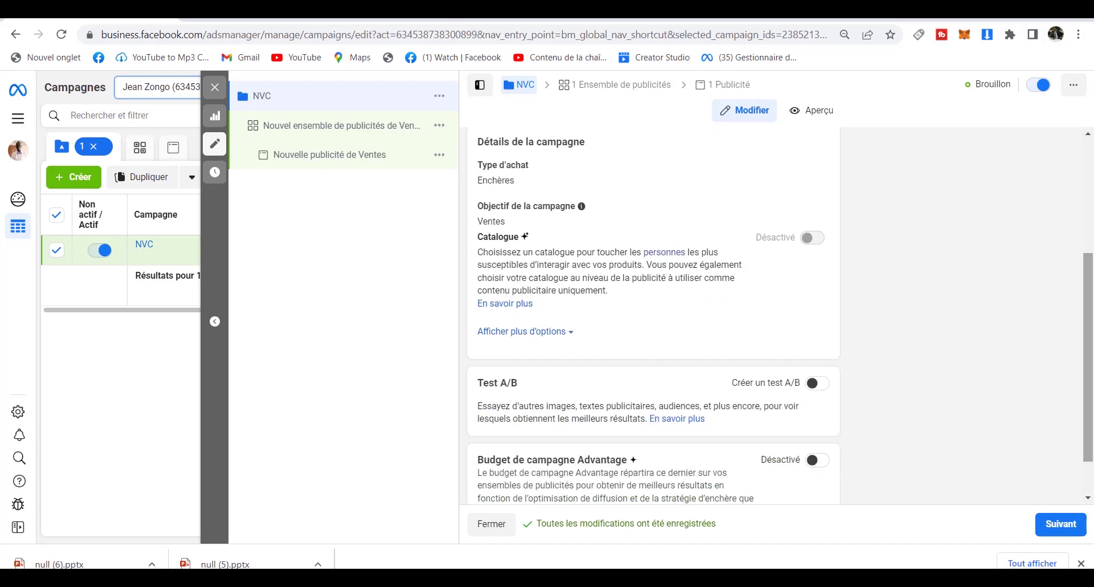
Move to the ad set and set the conversion location to Applications de messagerie.
click(1059, 525)
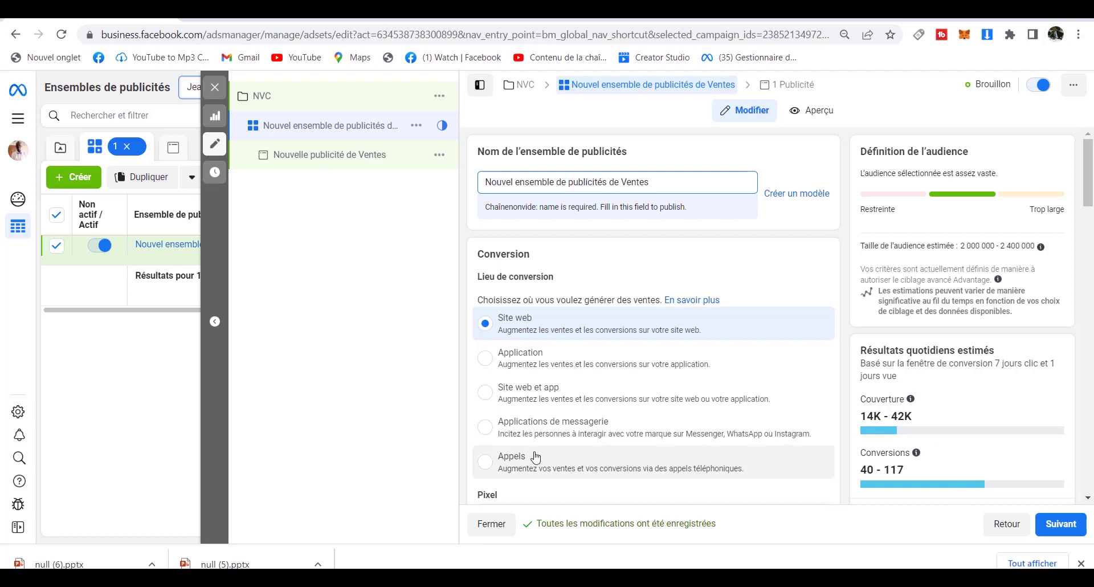
click(501, 437)
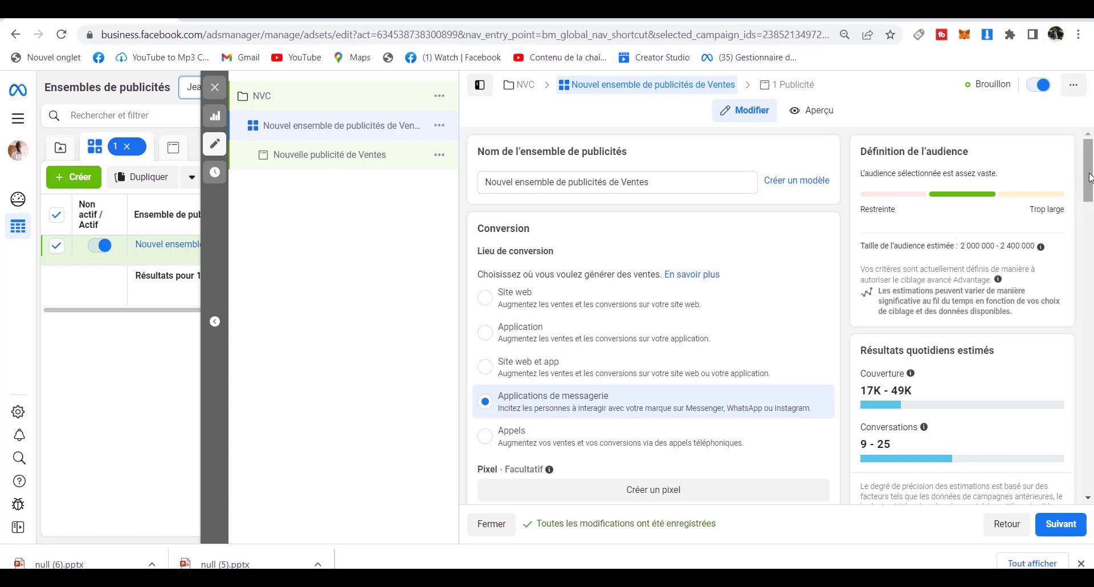
Set the ad set's Facebook Page to Clean clear and scroll down to Budget et calendrier.
drag(1090, 178, 1092, 228)
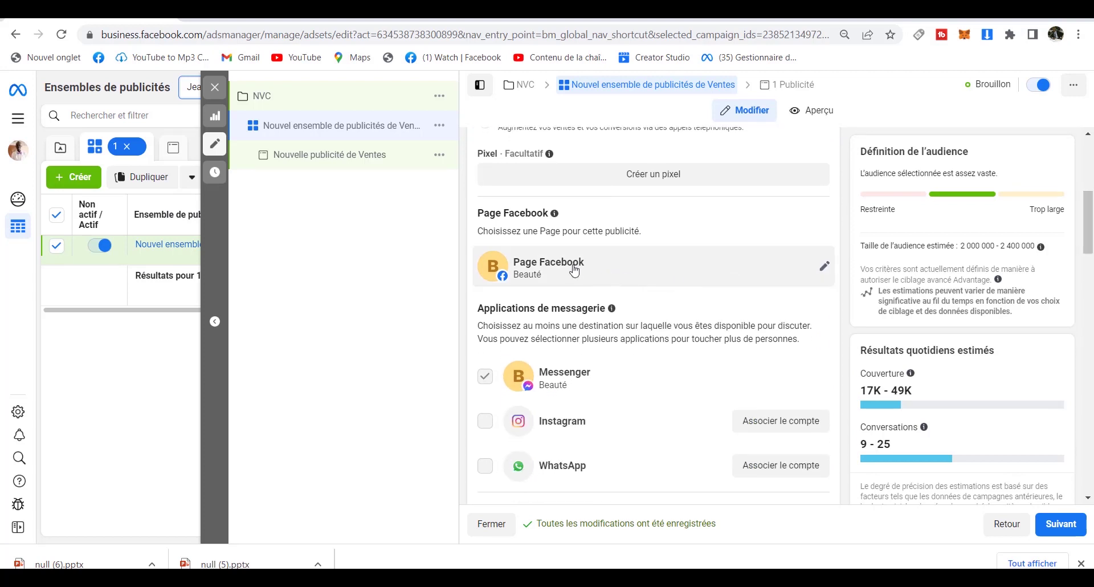
click(721, 276)
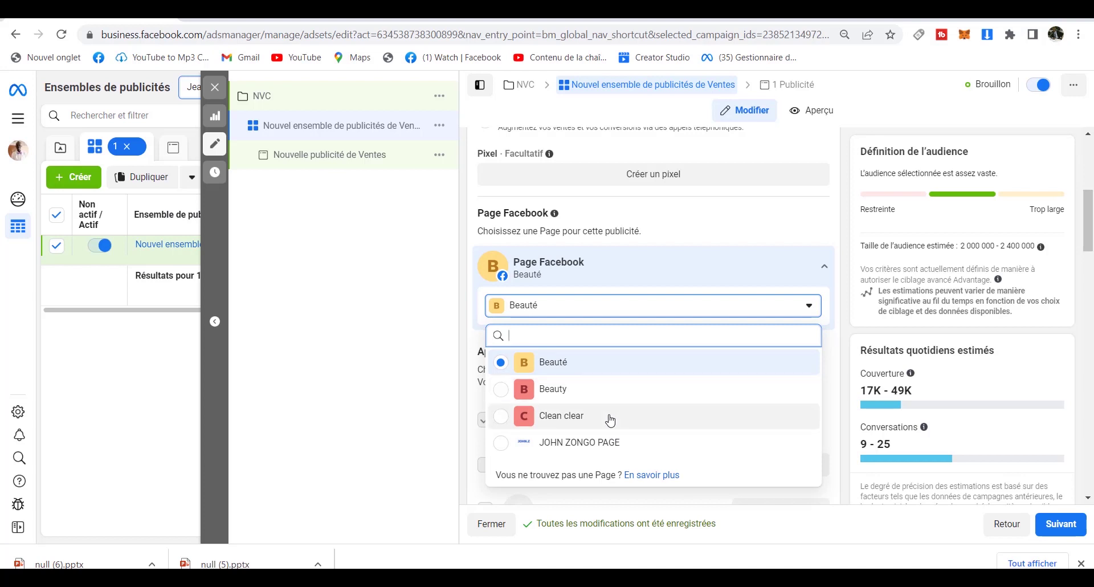
click(610, 420)
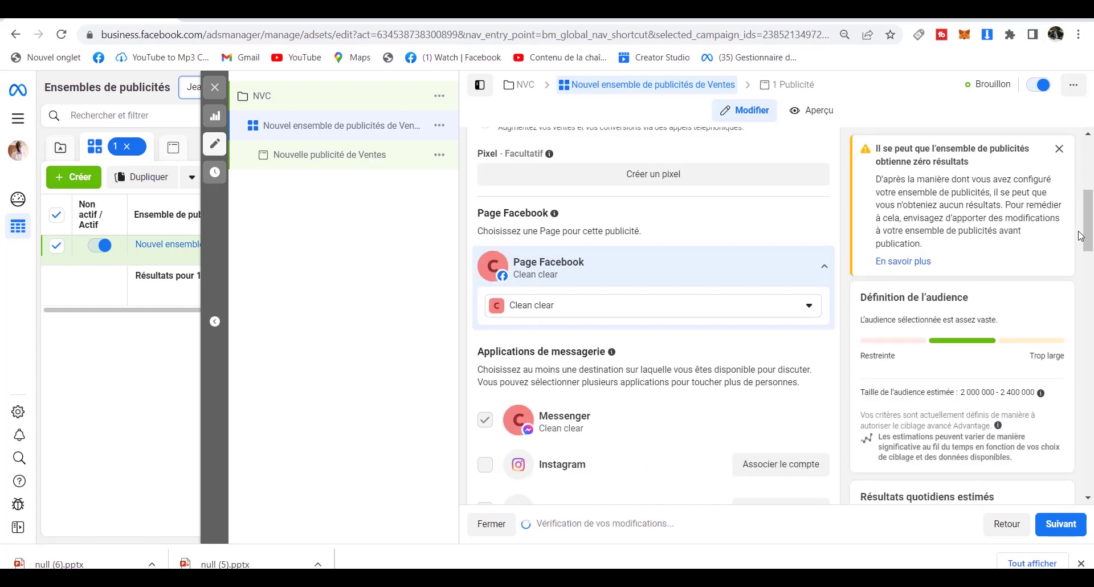
drag(1090, 231, 1090, 257)
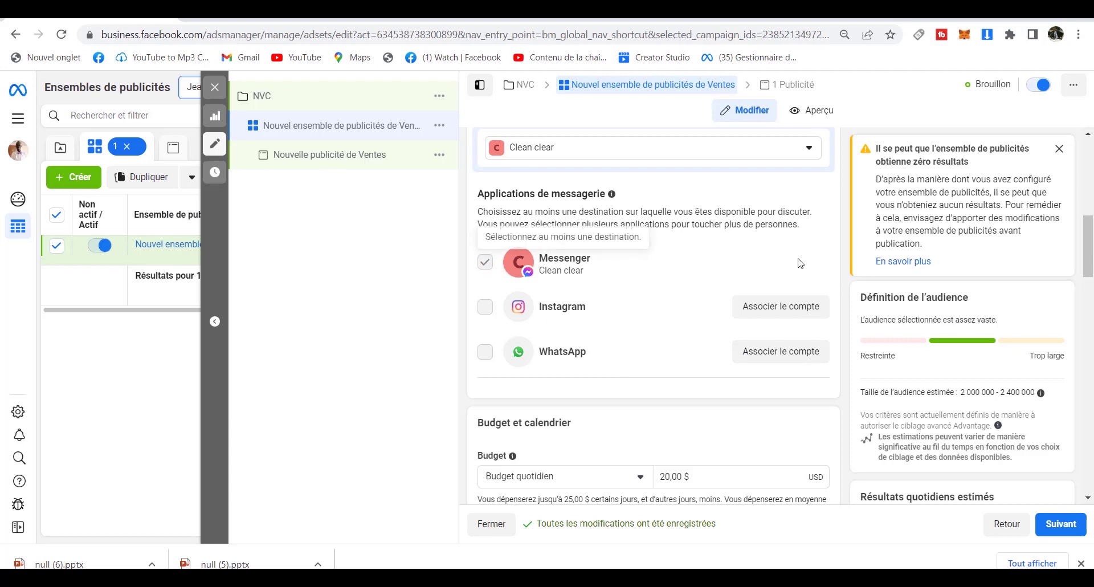
drag(1090, 252, 1091, 291)
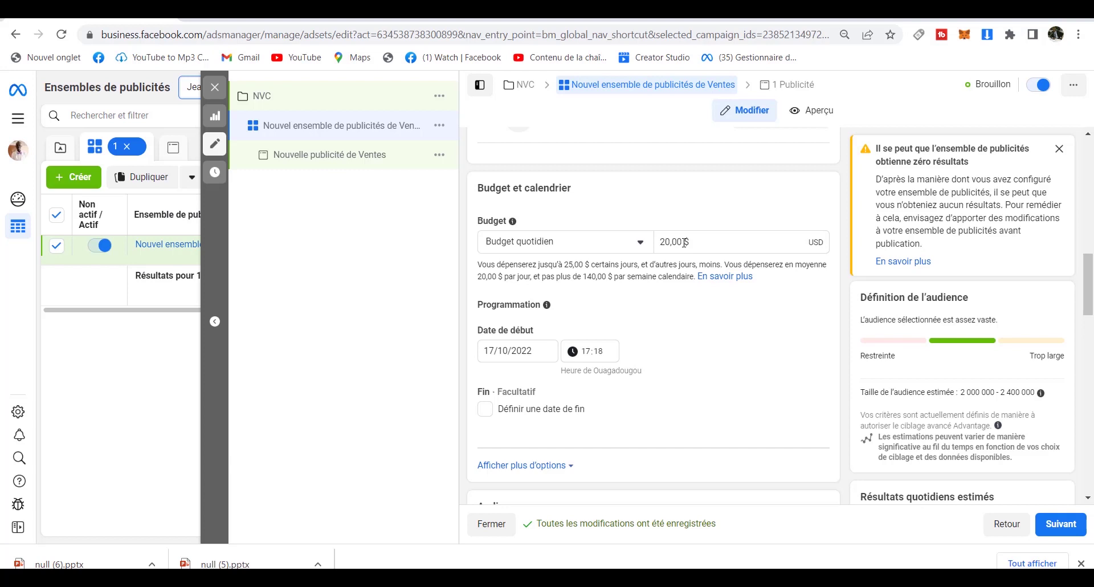
Replace the 20,00 $ daily budget with 4, briefly trying 9 before settling on 4.
click(683, 242)
key(BackSpace)
key(BackSpace)
key(BackSpace)
key(BackSpace)
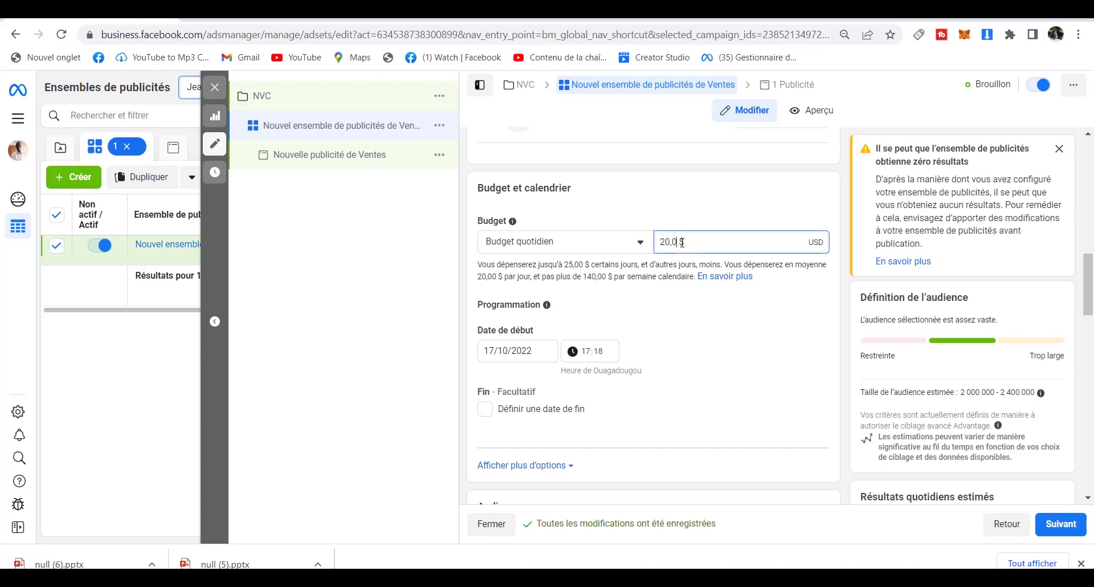
key(BackSpace)
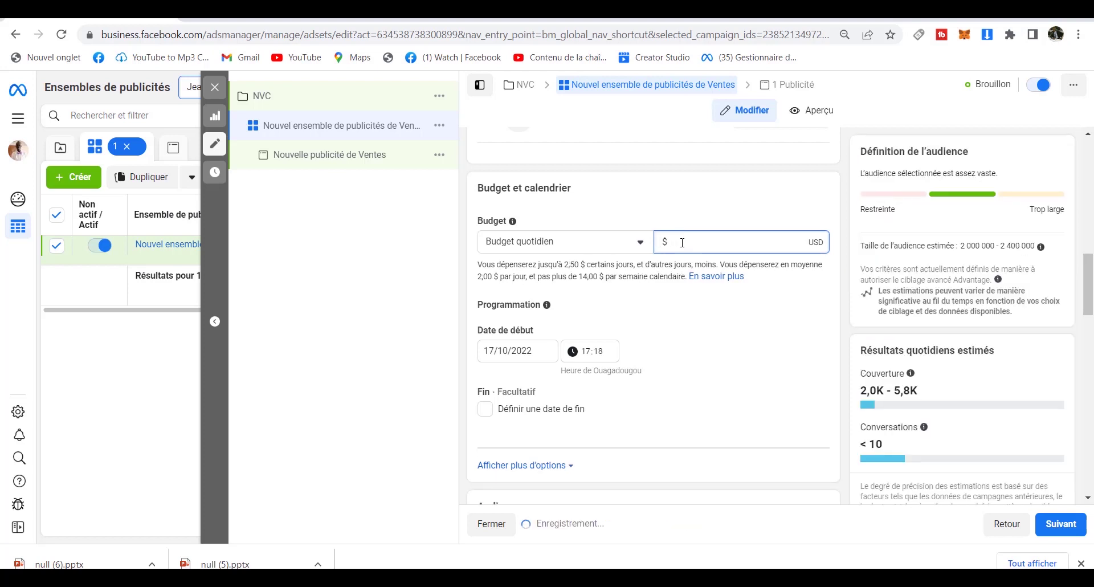
text(4)
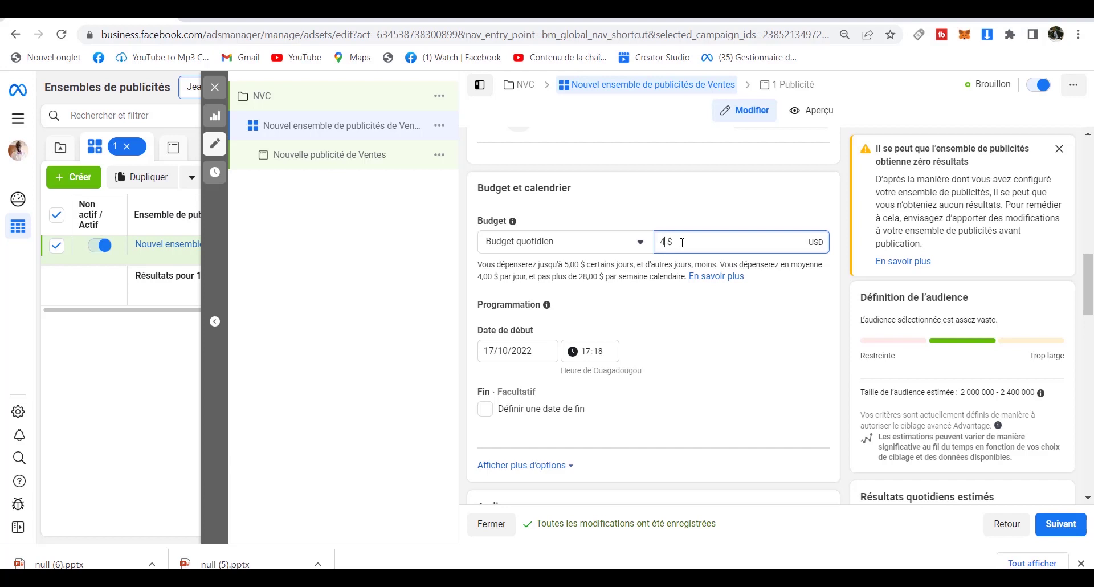
key(BackSpace)
text(9)
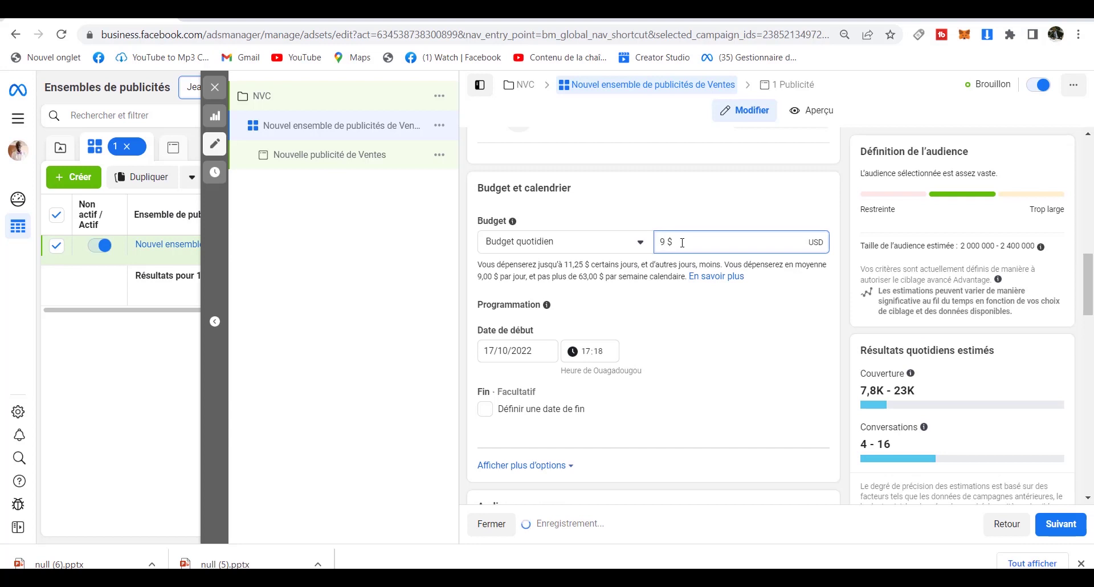
key(BackSpace)
text(4)
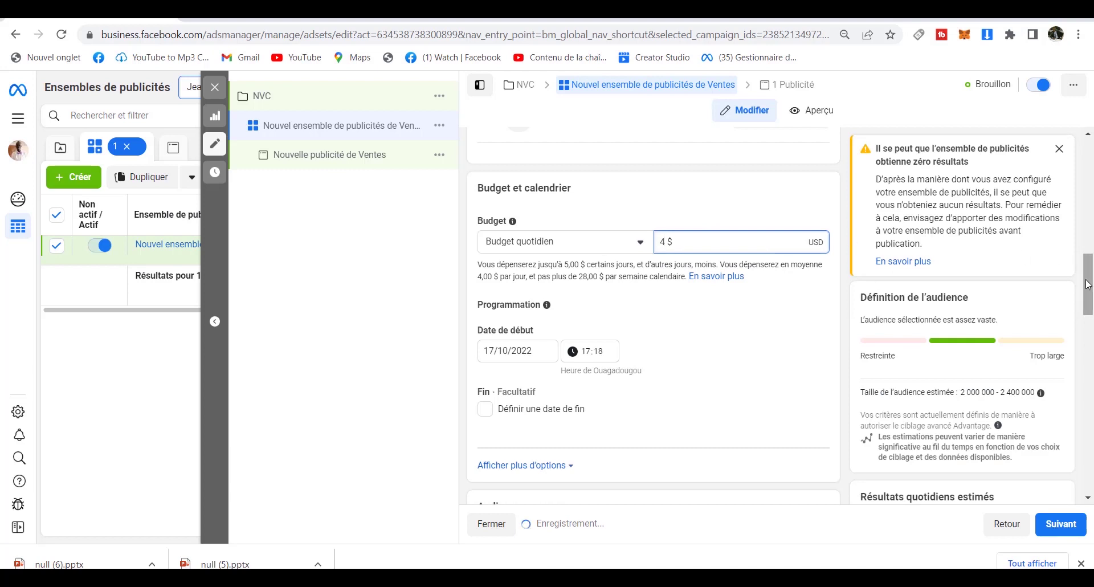
Scroll down to Audience and delete Burkina Faso from the Lieux list.
drag(1088, 284, 1091, 312)
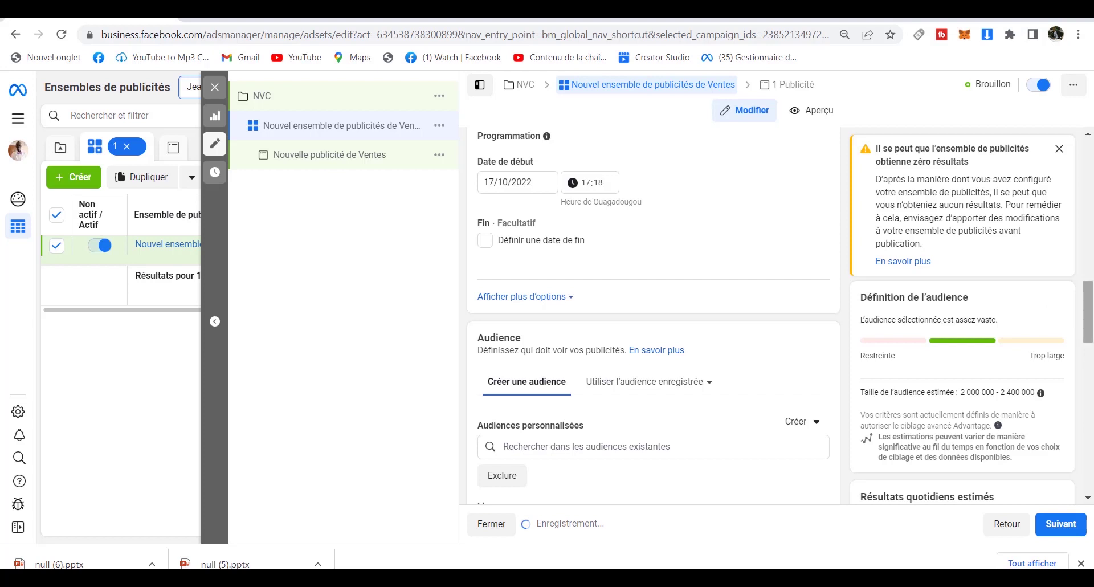
drag(1087, 318, 1091, 350)
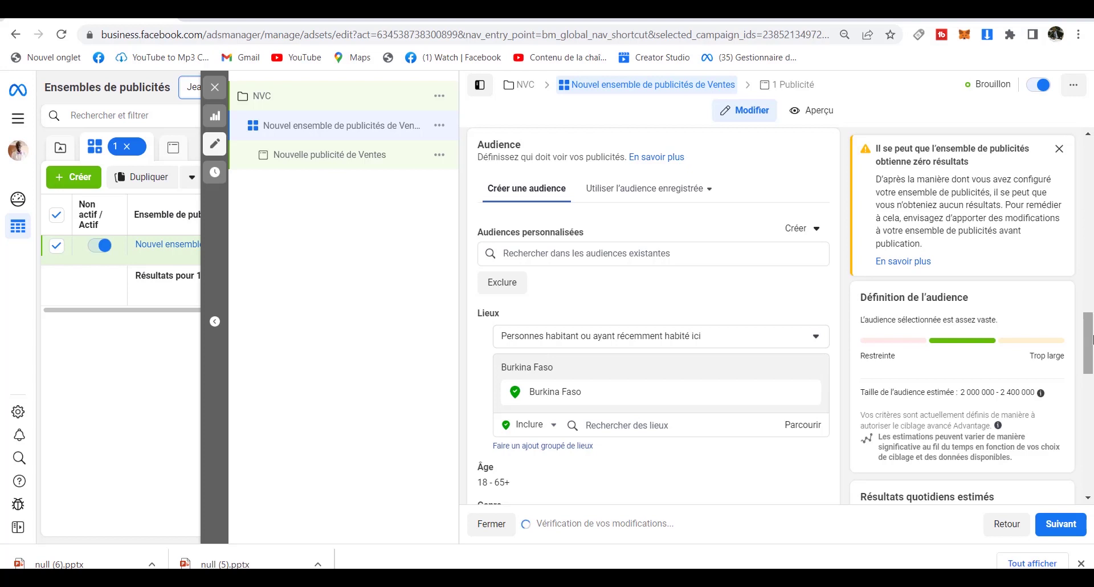
mouse_move(1092, 339)
mouse_down()
mouse_move(1092, 392)
mouse_move(1092, 333)
mouse_up()
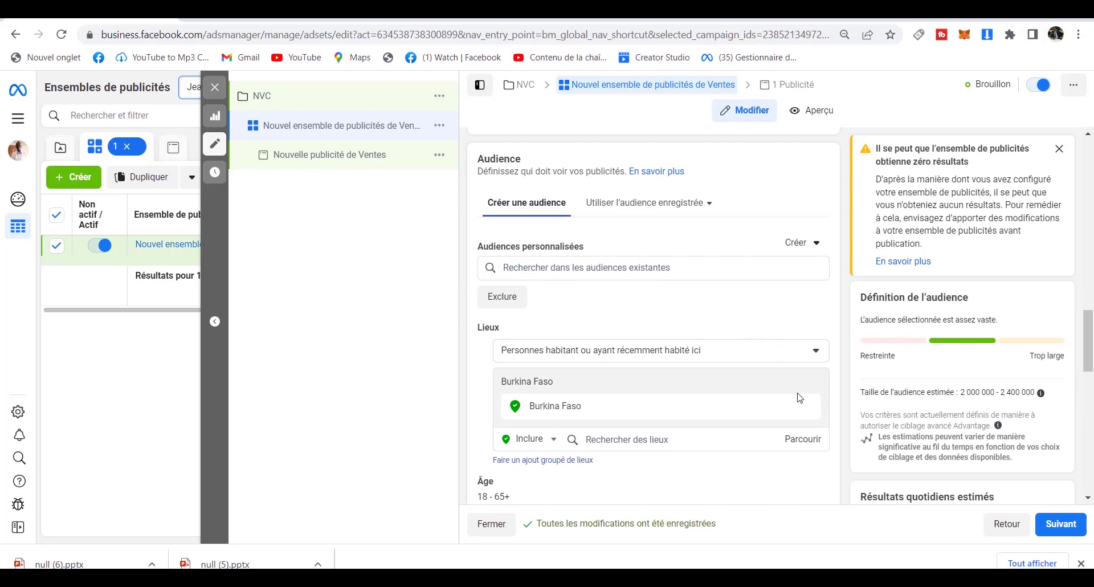
click(808, 383)
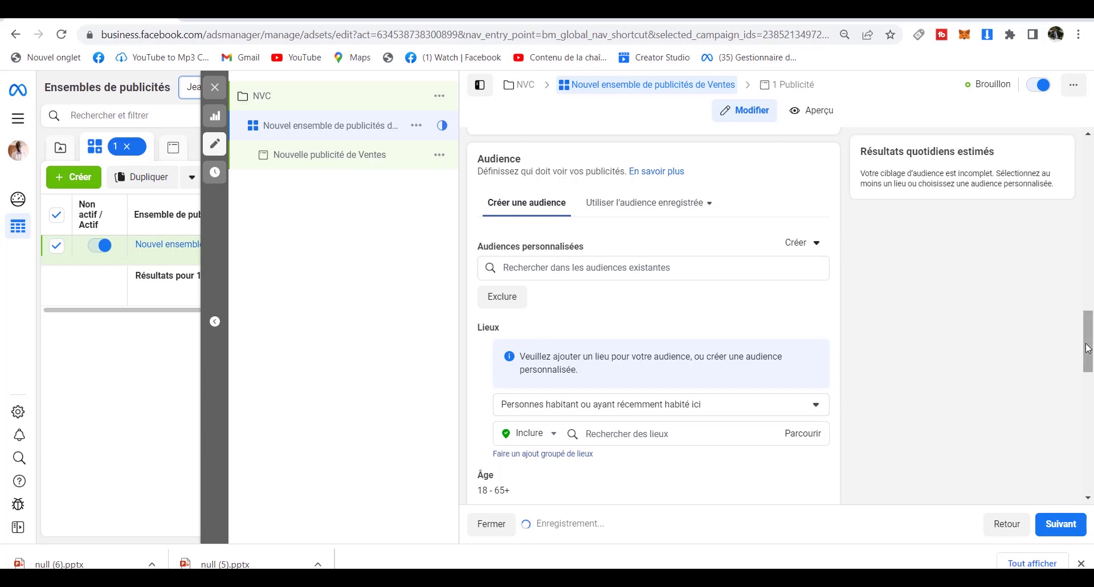
drag(1088, 348, 1088, 412)
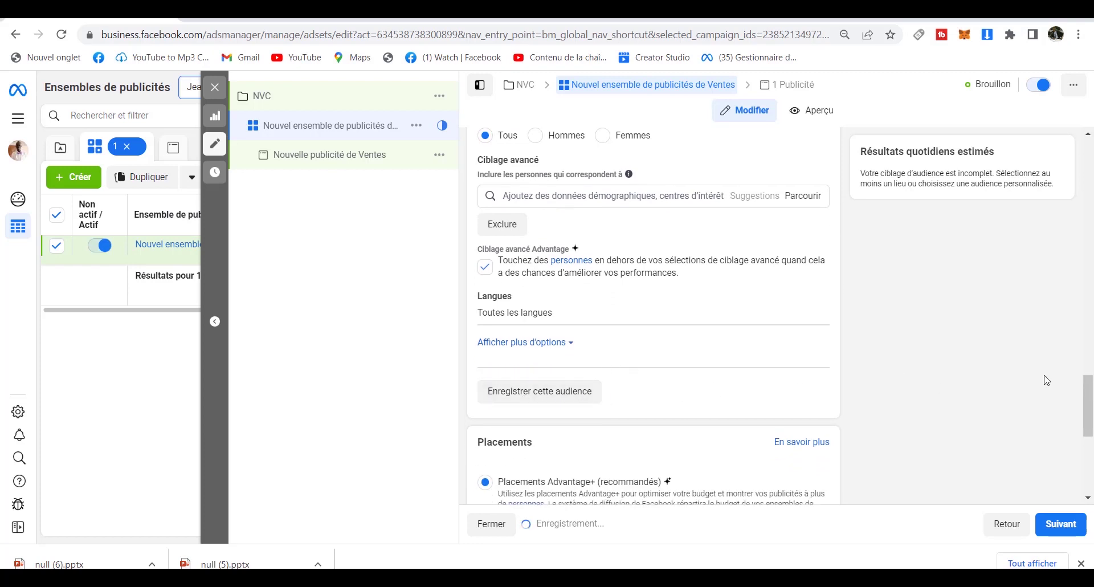
drag(1091, 402, 1091, 286)
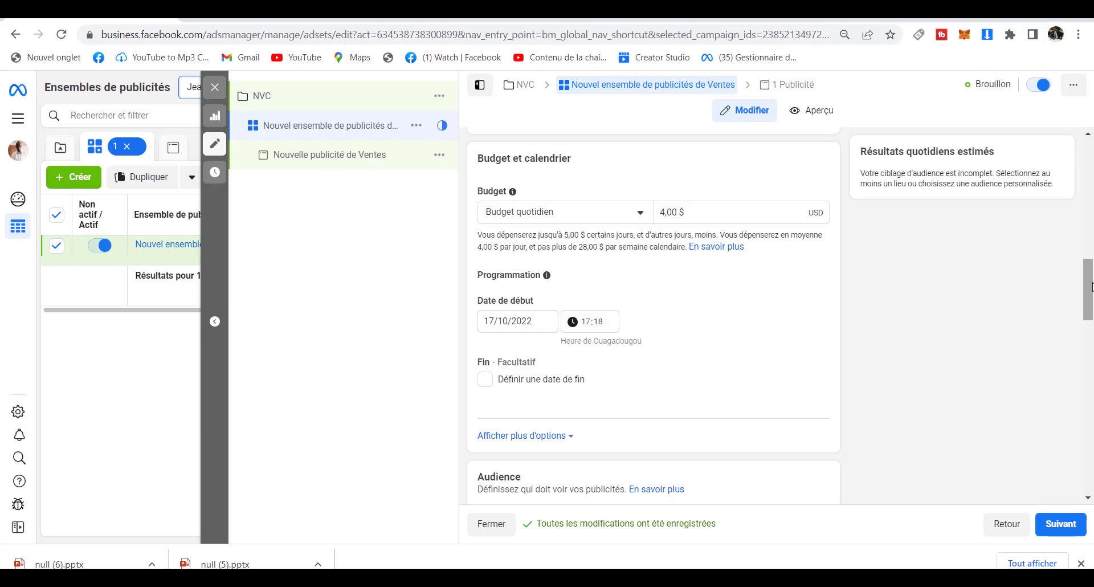
drag(1089, 285, 1088, 330)
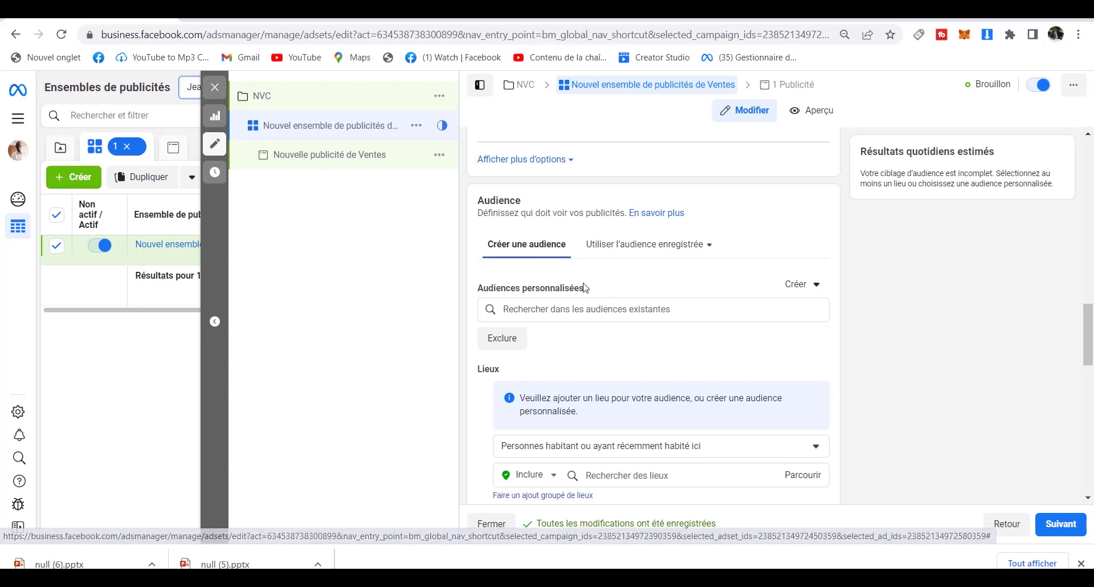
mouse_move(590, 288)
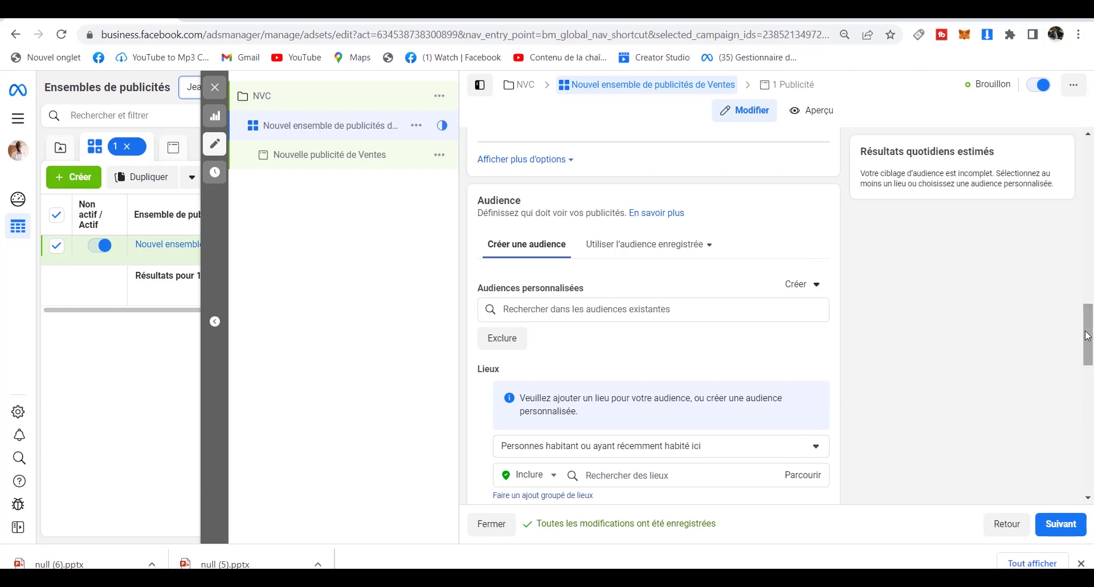
drag(1089, 336, 1089, 371)
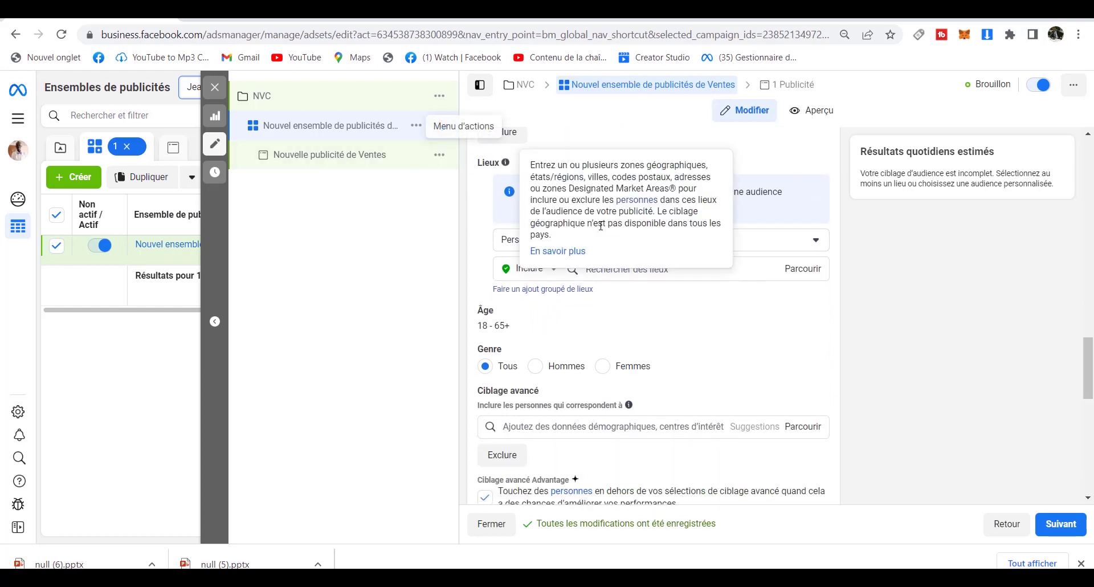
click(757, 247)
Search the Rechercher des lieux field for 'ouagadoug' to list matching places.
click(762, 249)
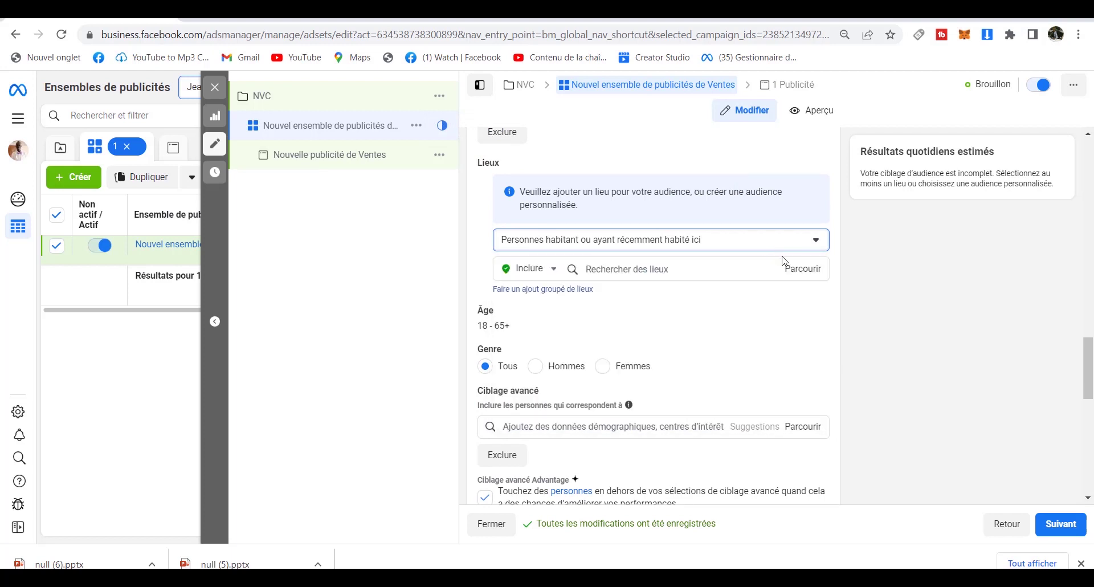
click(748, 277)
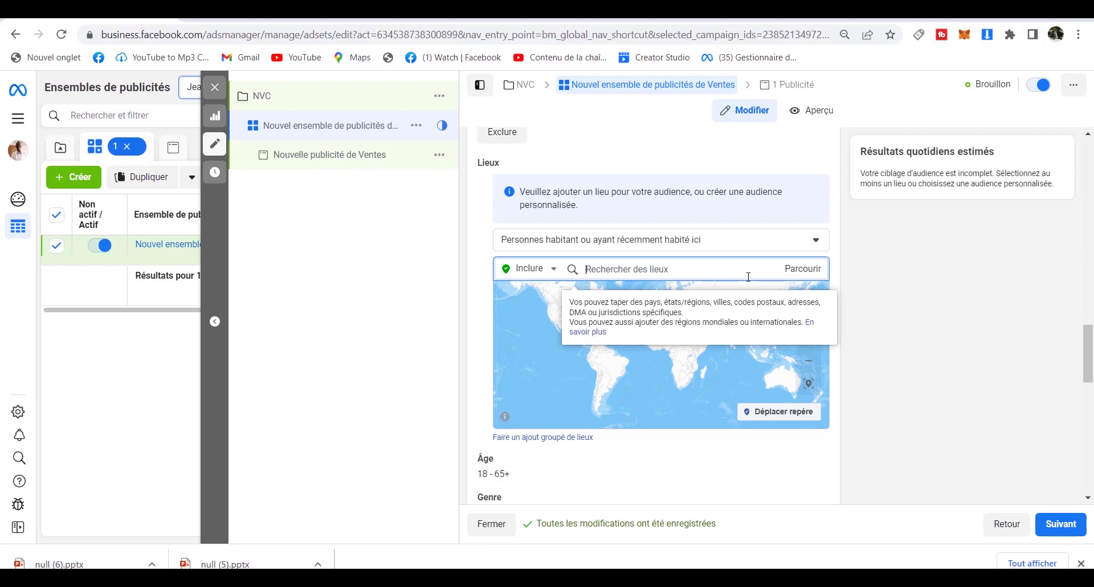
text(ou)
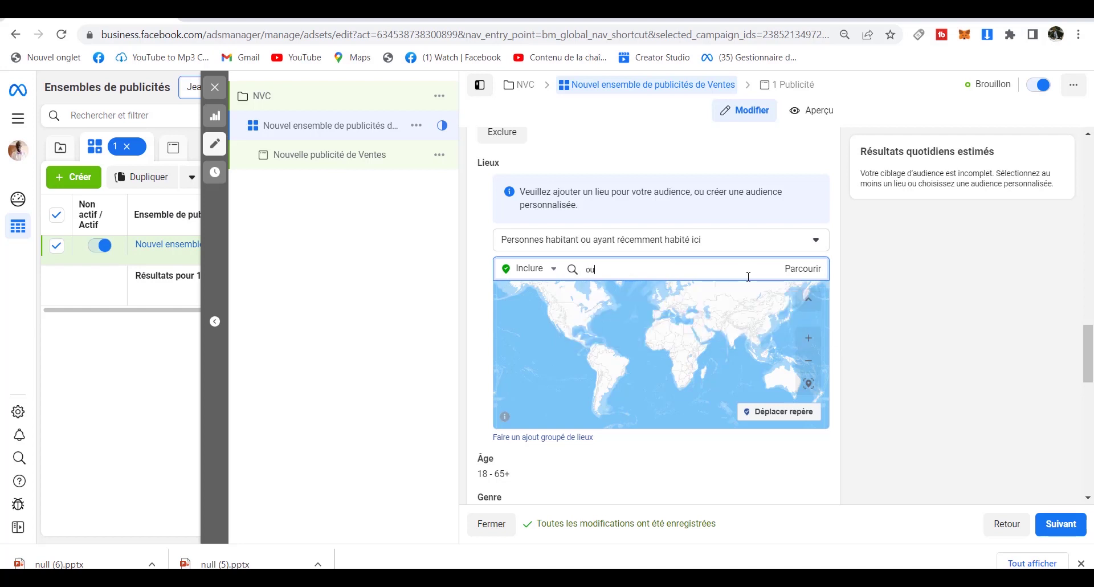
text(aga)
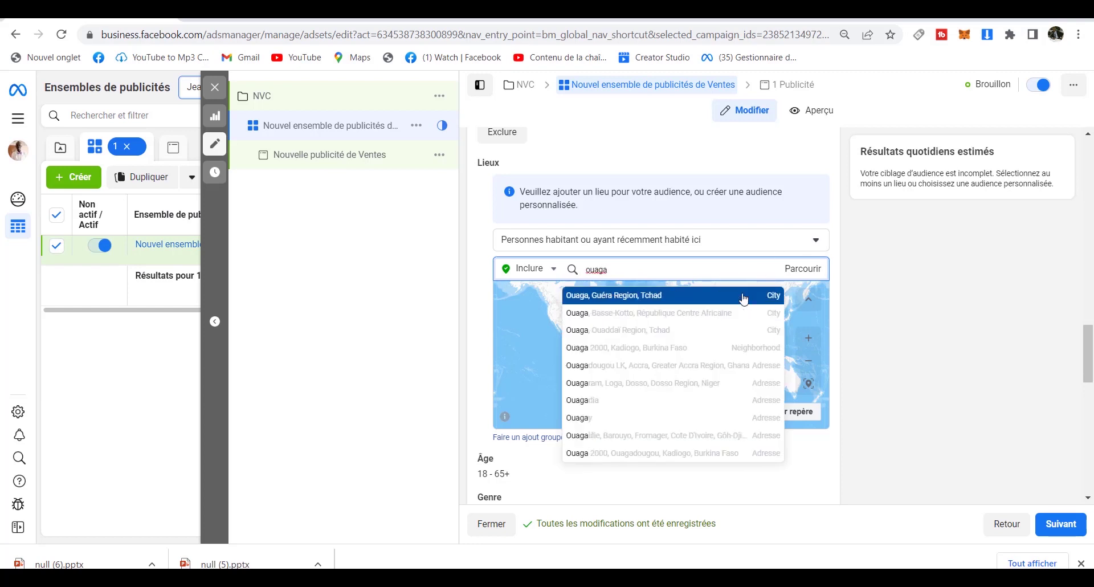
text(doug)
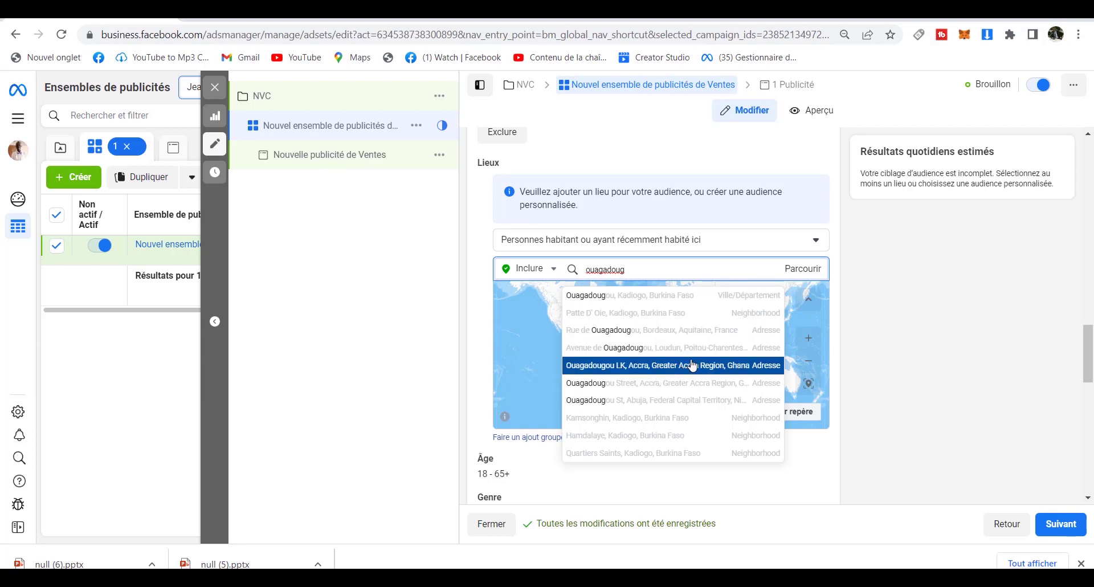
Add Ouagadougou, Kadiogo, Burkina Faso as a location and zoom the map toward OUAGA 2000.
click(684, 295)
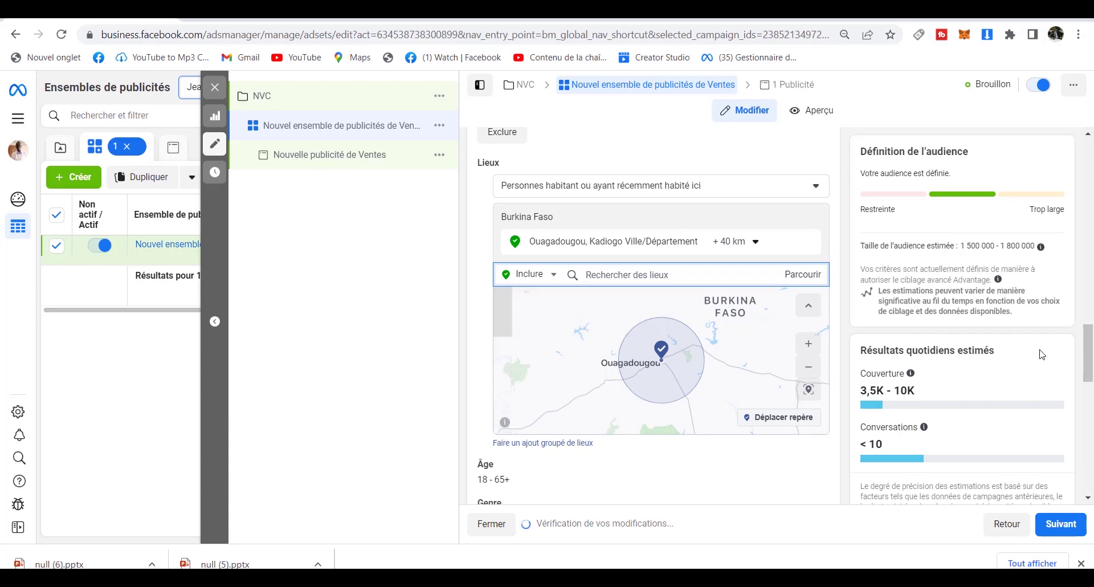
mouse_move(1090, 357)
mouse_down()
mouse_move(1089, 385)
mouse_move(1090, 358)
mouse_move(1091, 372)
mouse_up()
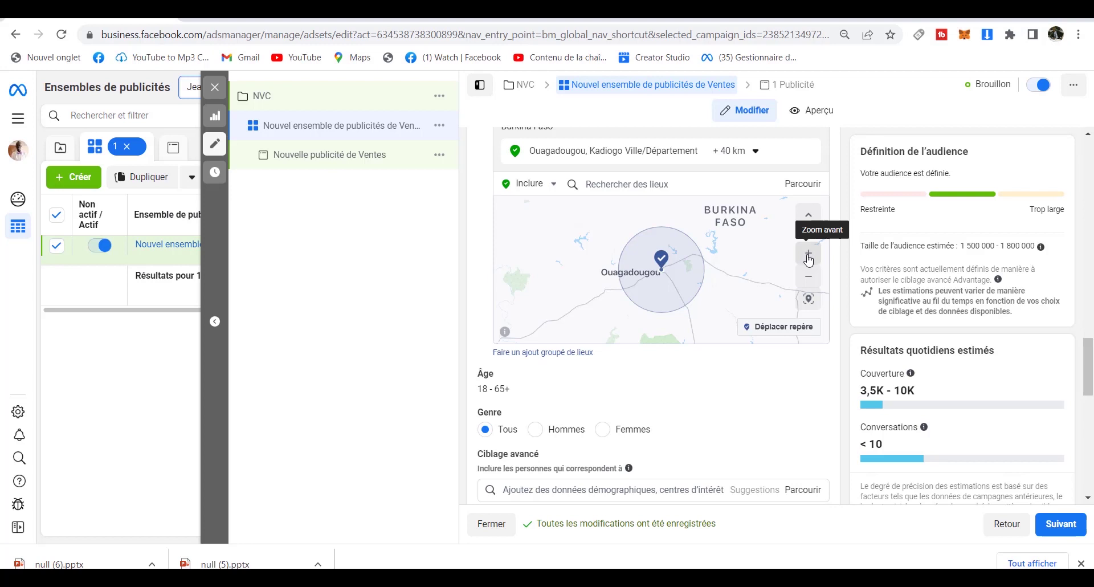
click(809, 254)
click(808, 254)
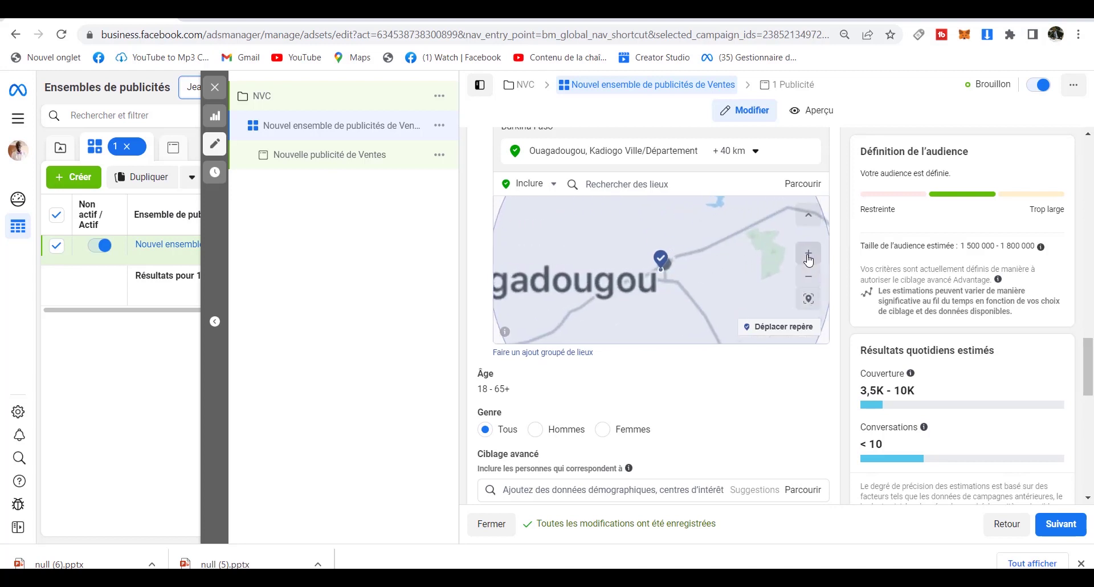
click(809, 255)
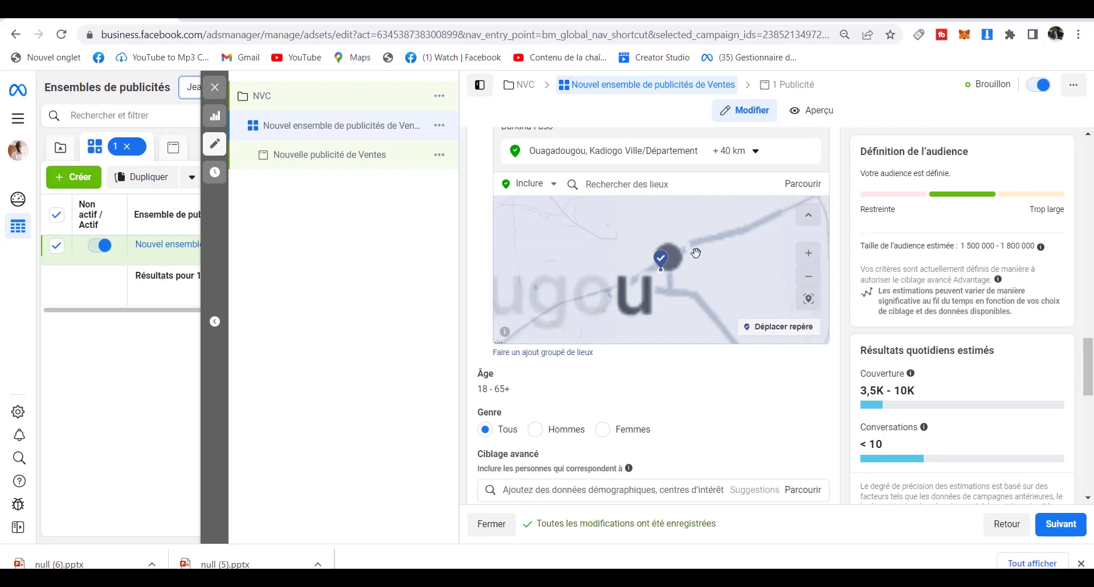
drag(704, 276, 702, 235)
mouse_move(633, 260)
mouse_down()
mouse_move(673, 249)
mouse_move(636, 246)
mouse_up()
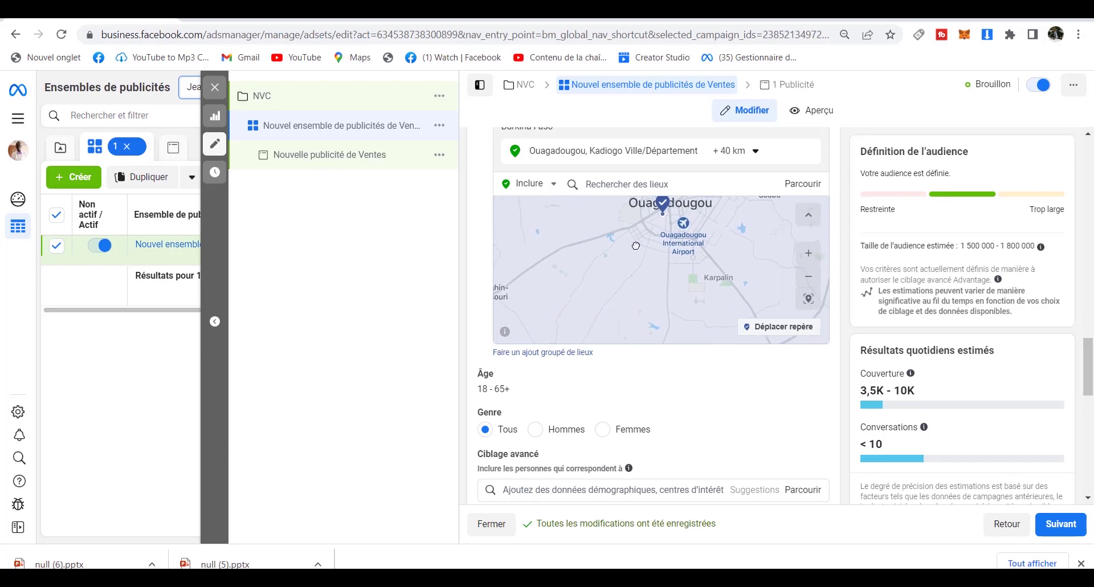
click(809, 257)
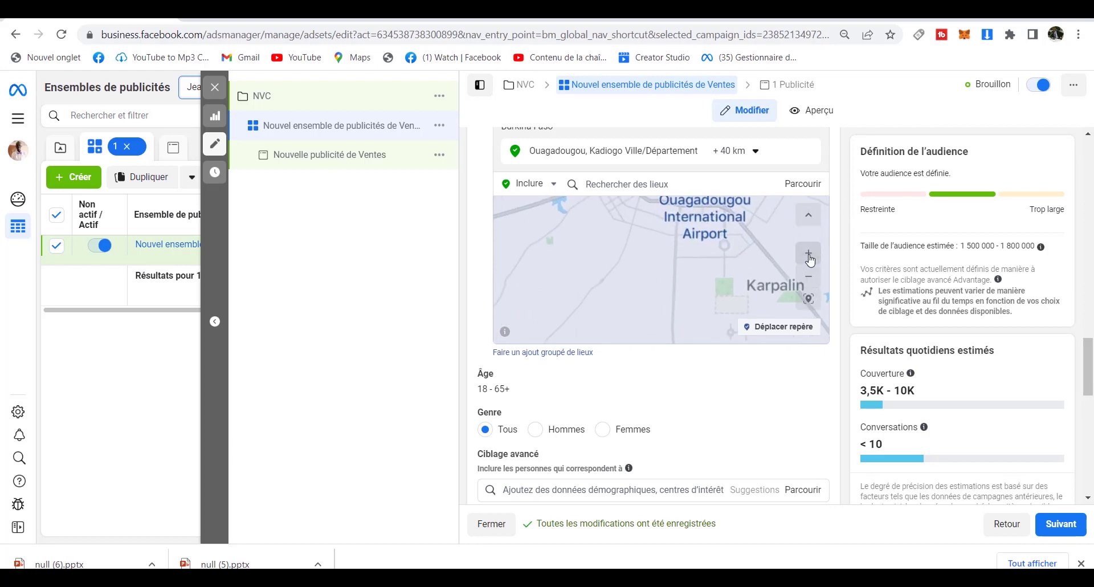
scroll(716, 251, up, 2)
drag(715, 251, 681, 288)
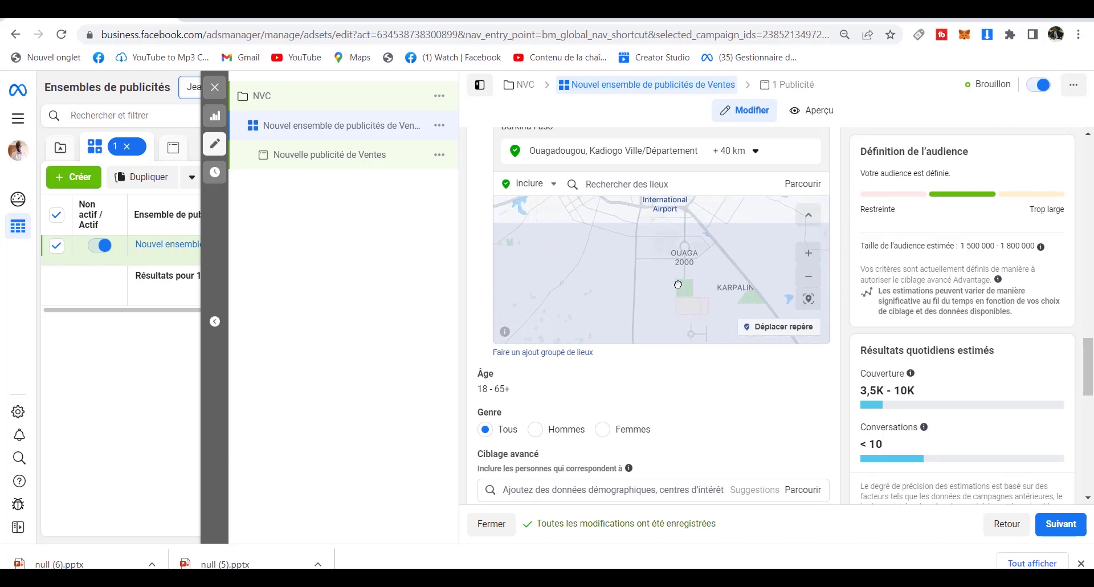
Move the location pin onto OUAGA 2000 and clear its 16 km radius value.
click(766, 328)
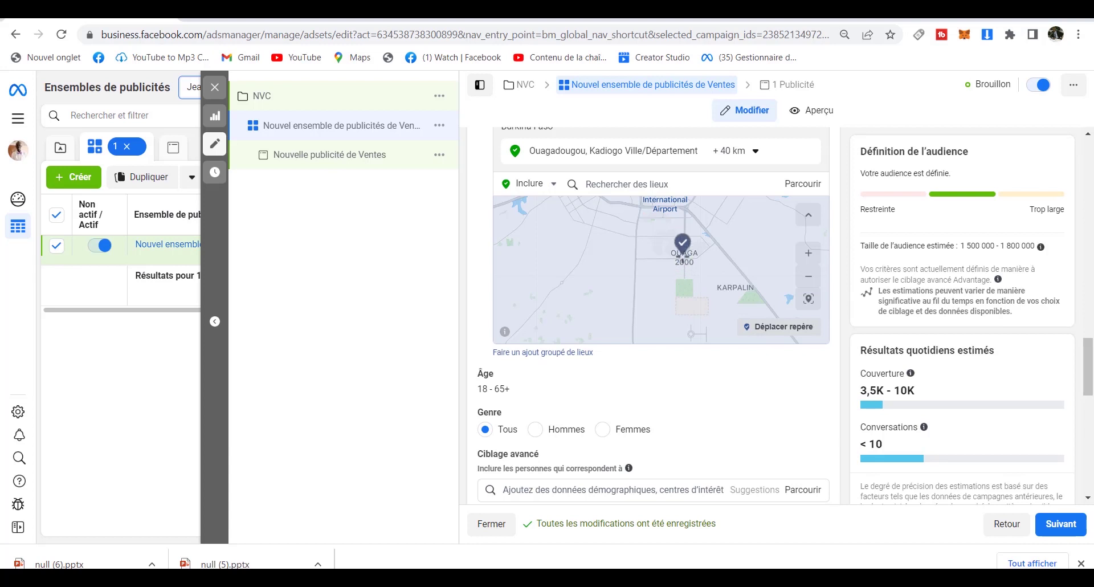
click(682, 257)
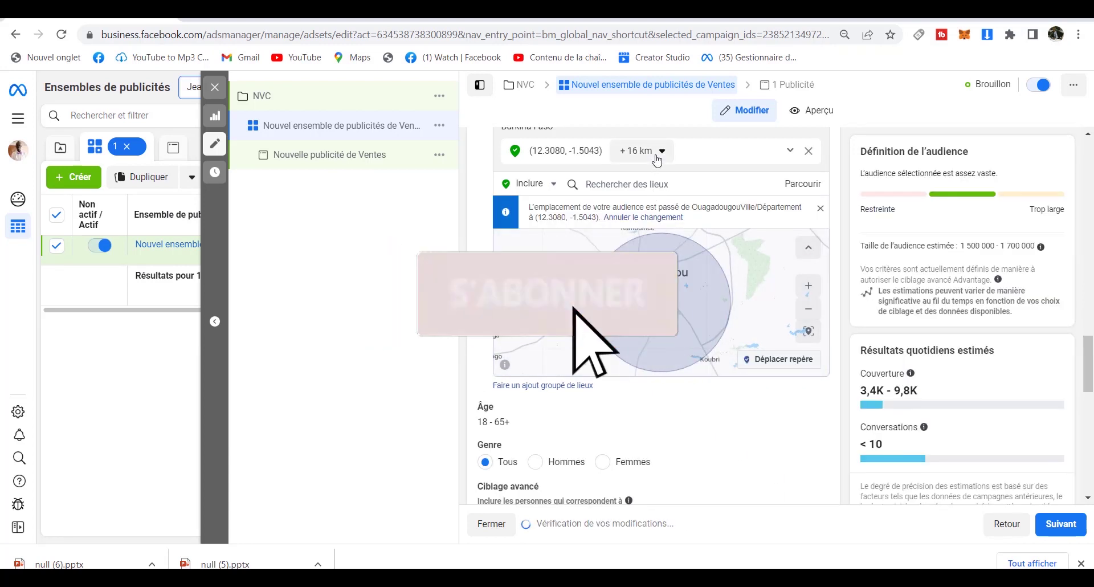
click(658, 152)
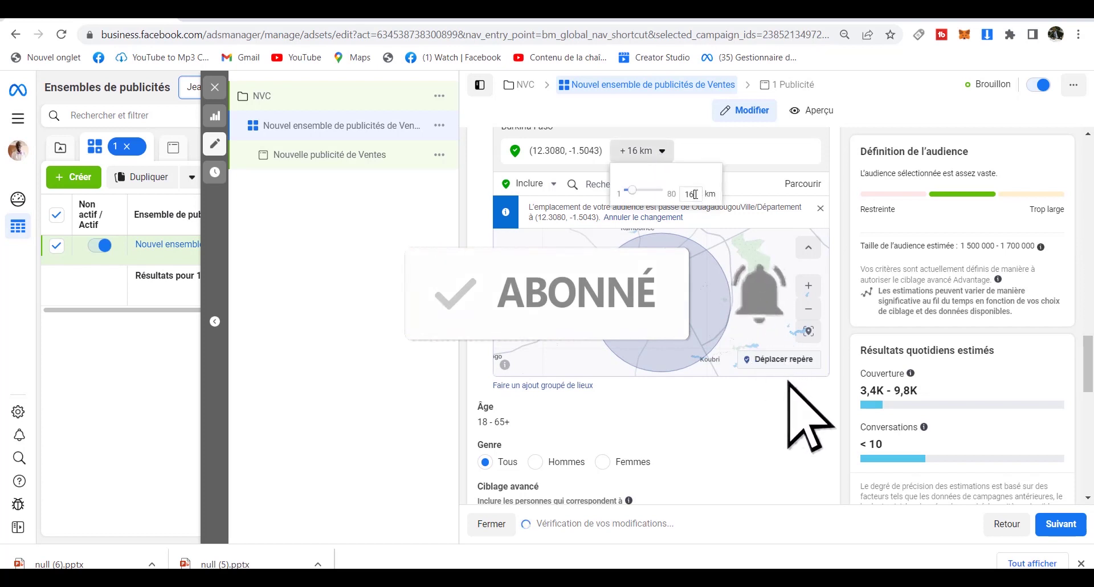
key(BackSpace)
key(BackSpace)
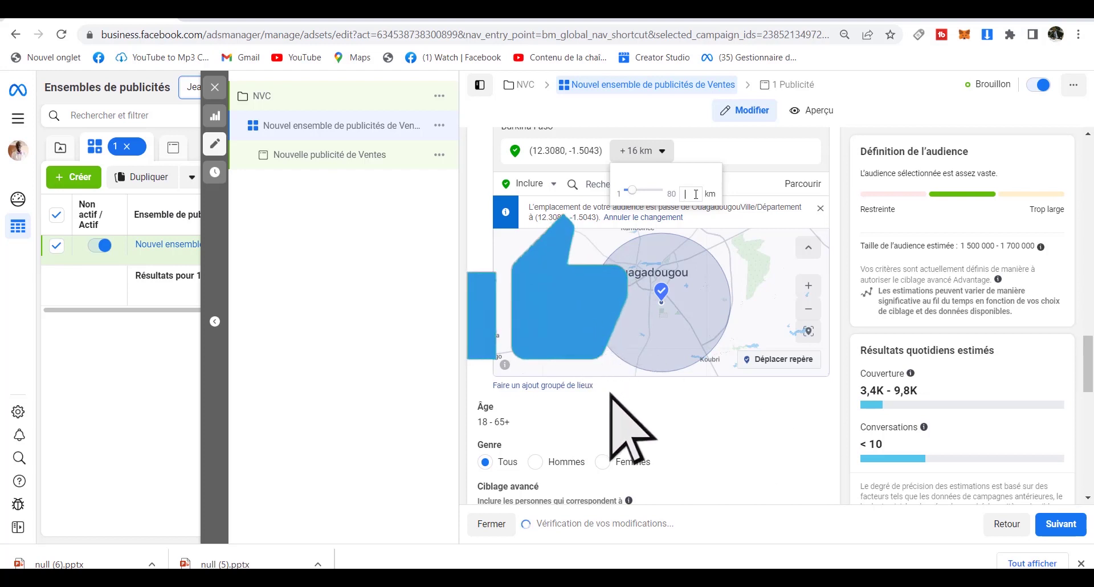
Enter 5 as the Ouagadougou pin's radius so it covers +5 km.
text(5)
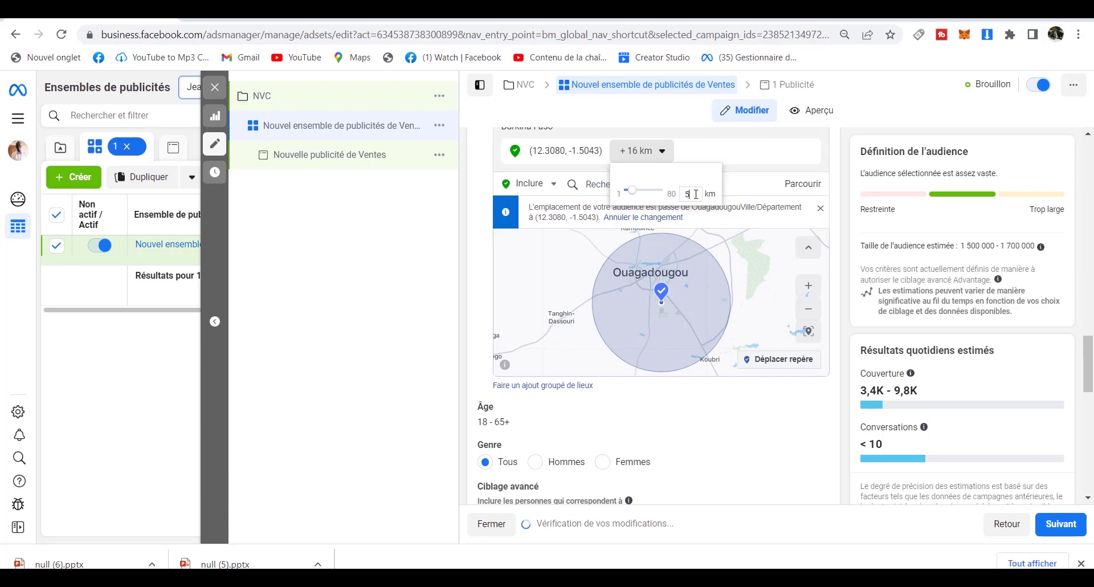
key(Return)
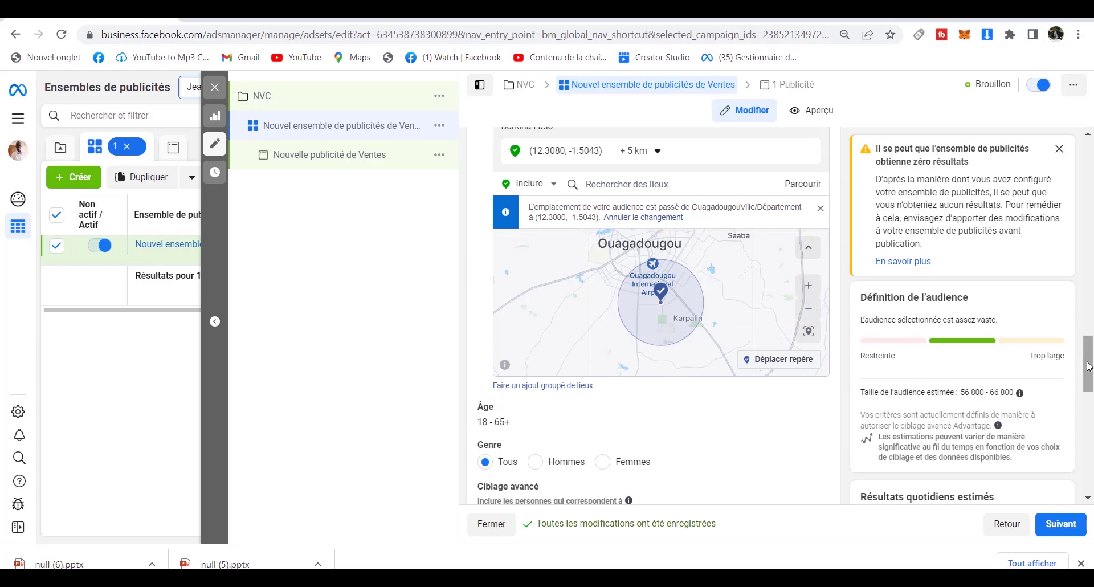
drag(1088, 366, 1083, 274)
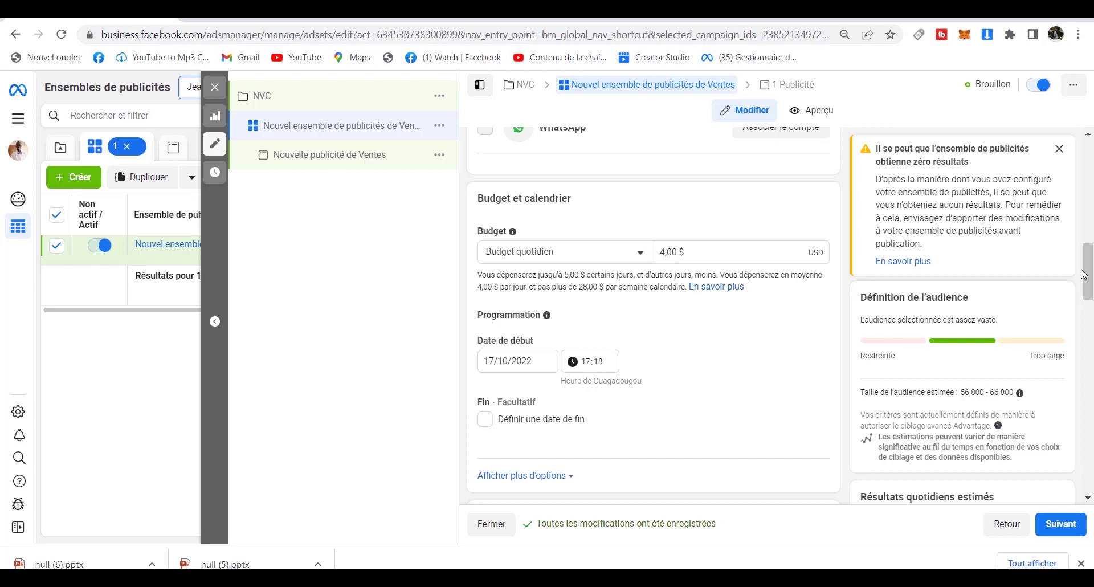
drag(1089, 276, 1089, 322)
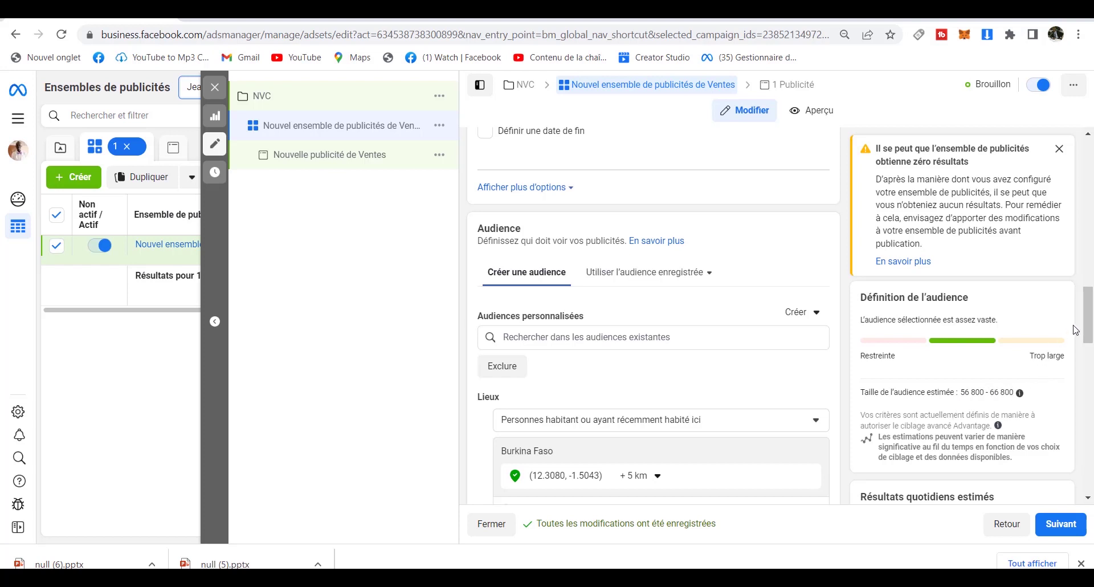
Zoom the map in and pan past central Ouagadougou to centre NIOKO-I, then start a new pin.
drag(1089, 326, 1090, 372)
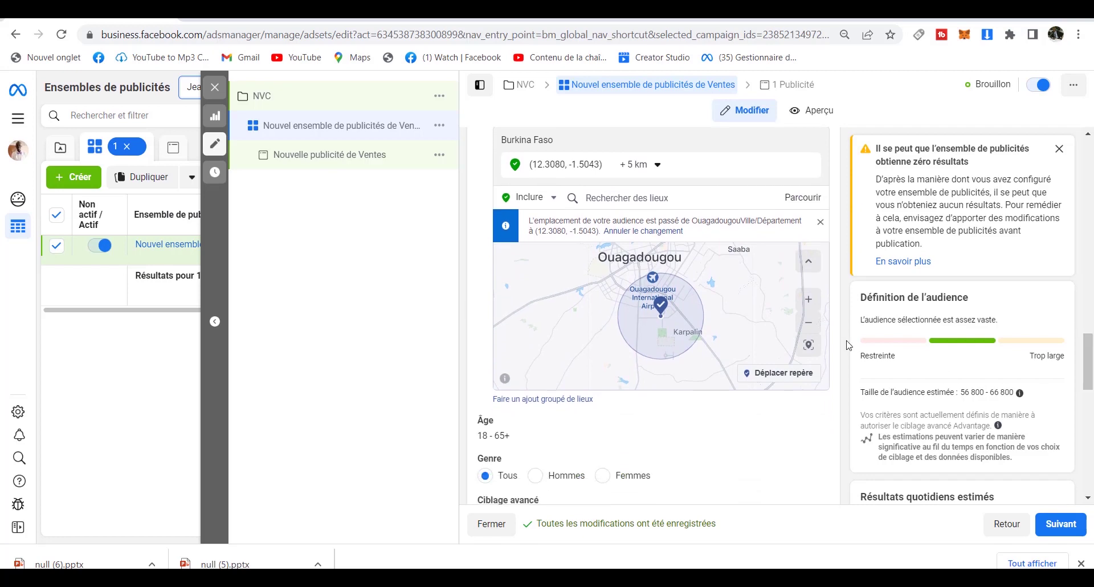
click(809, 306)
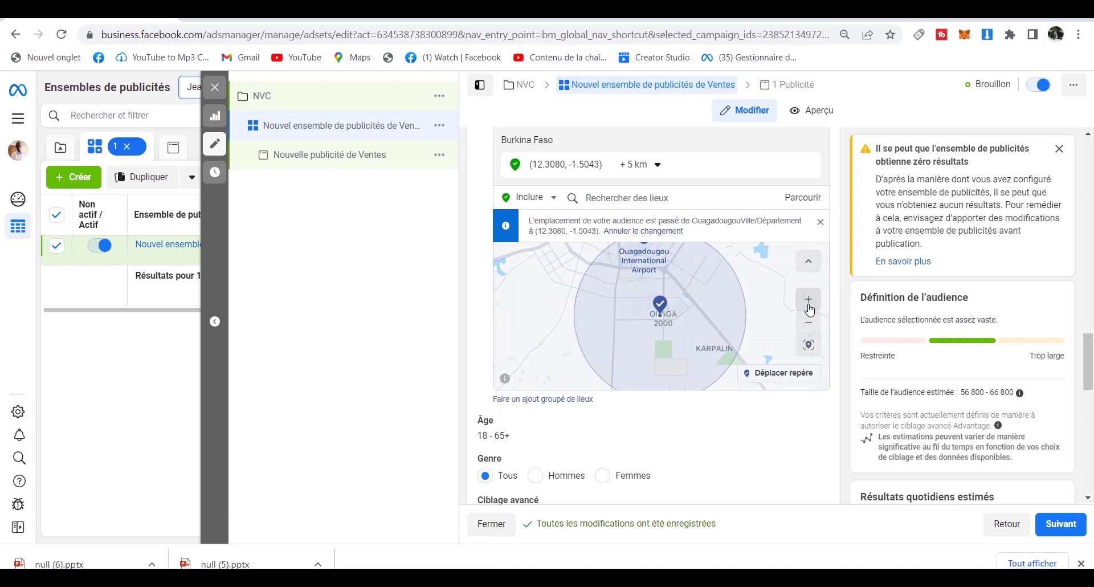
click(809, 309)
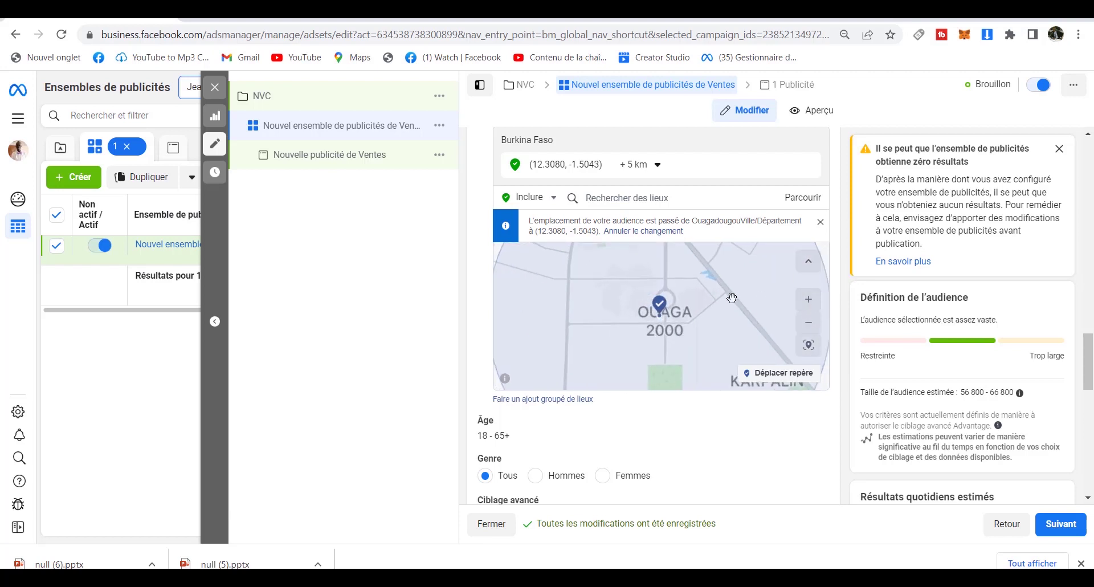
scroll(702, 314, up, 2)
drag(680, 320, 682, 376)
drag(693, 318, 704, 365)
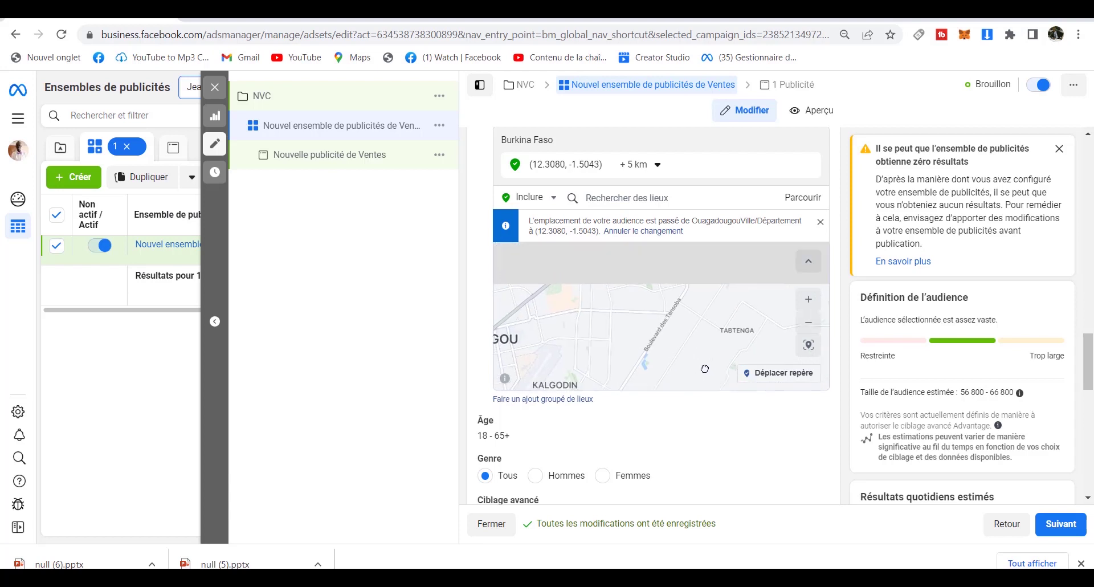
drag(627, 351, 743, 336)
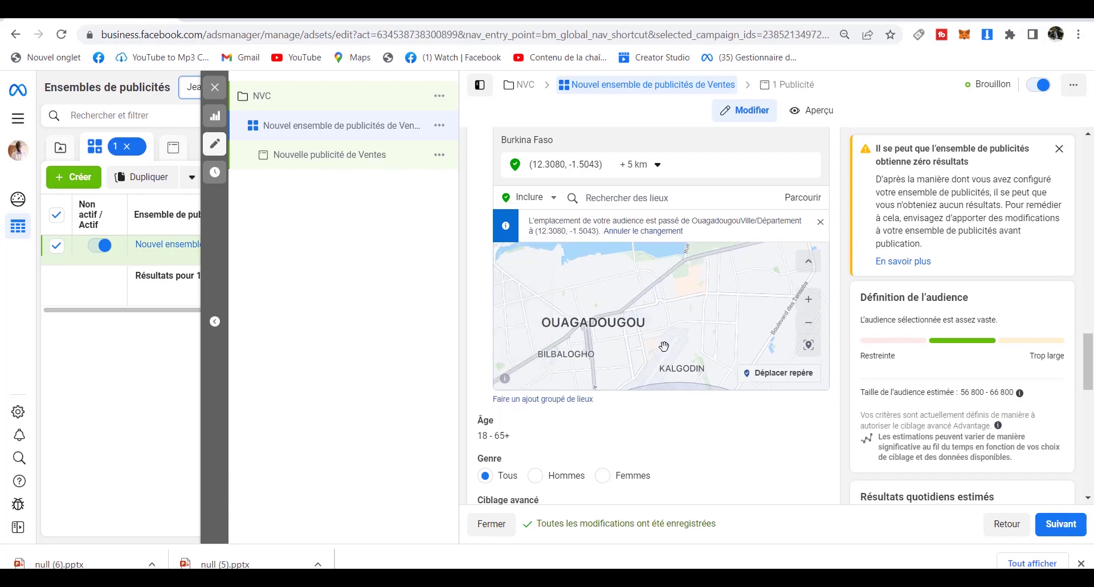
drag(666, 330, 582, 339)
drag(653, 313, 599, 339)
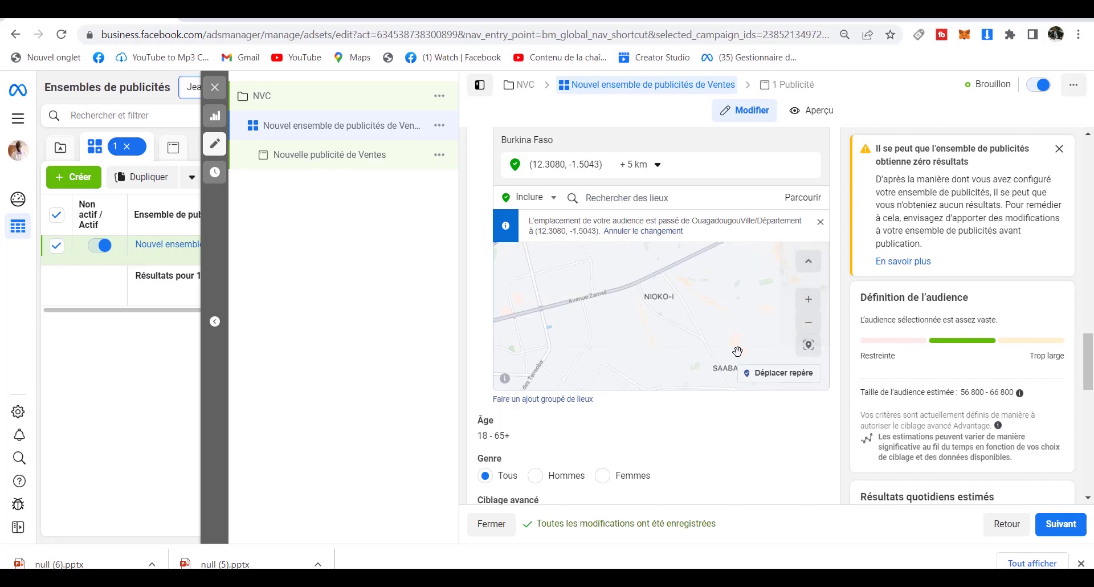
click(751, 372)
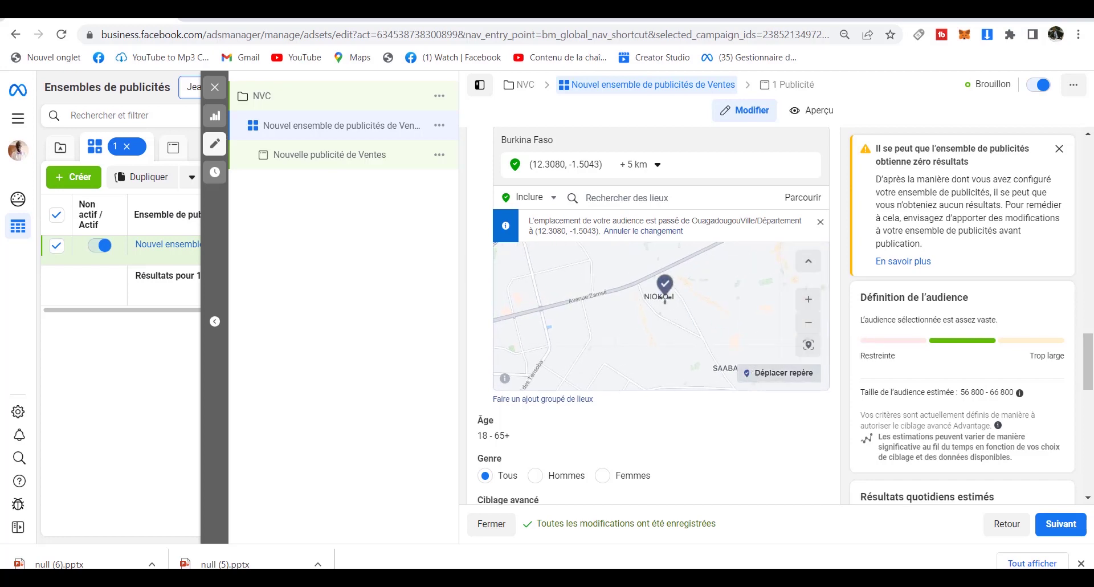
Drop the new pin on NIOKO-I and change its radius from 16 km to 3 km.
click(662, 288)
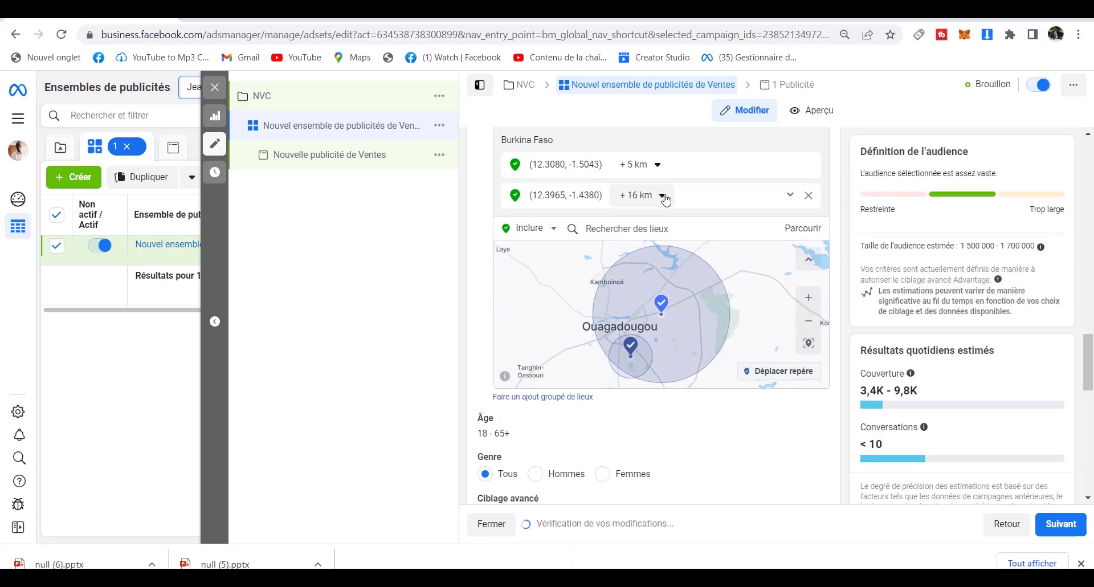
click(662, 197)
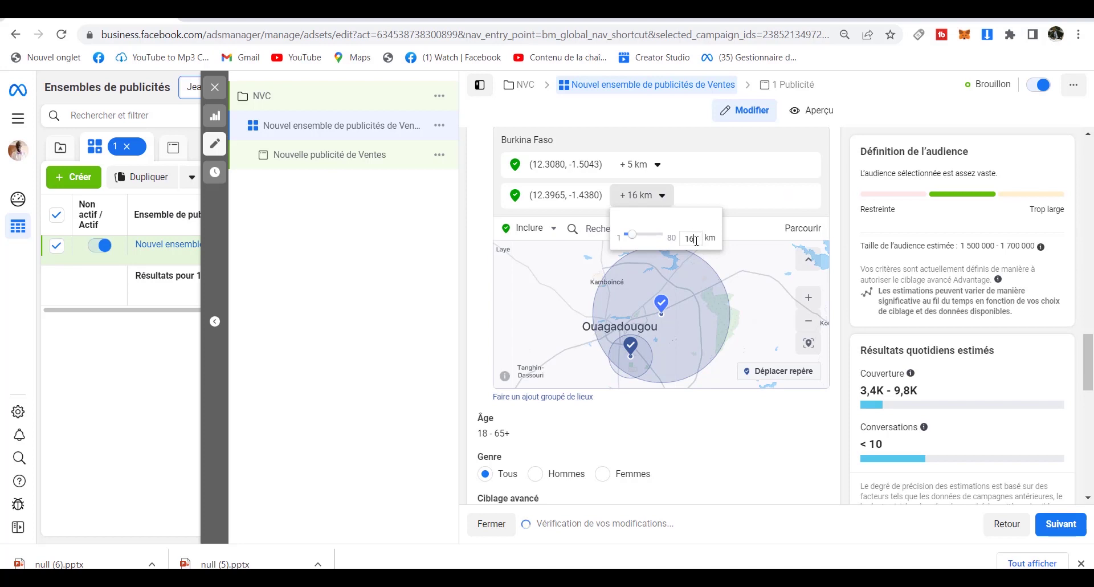
key(BackSpace)
key(BackSpace)
text(3)
key(Return)
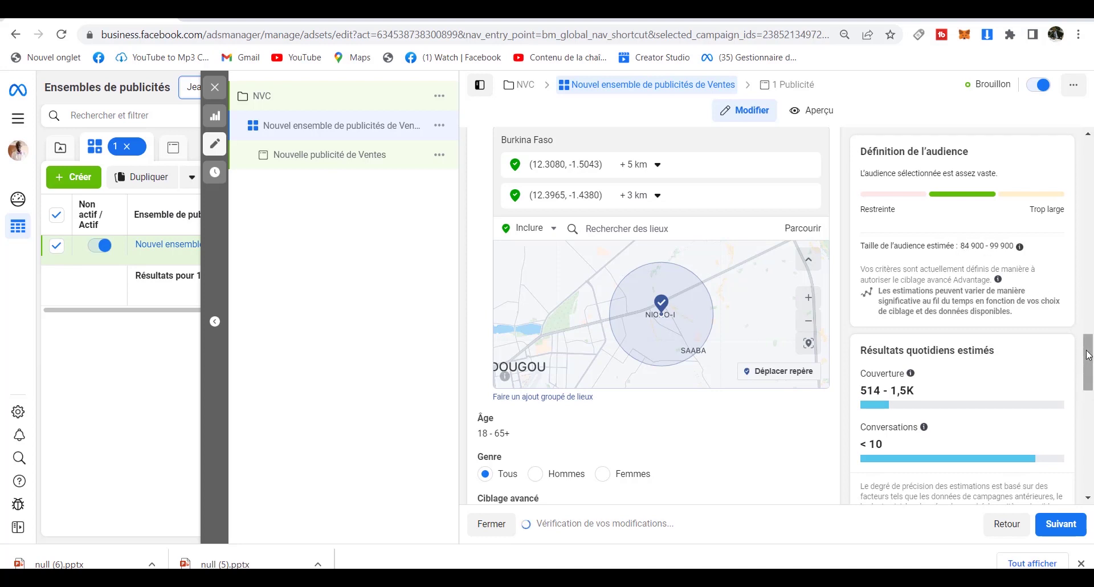
mouse_move(1088, 354)
mouse_down()
mouse_move(1088, 381)
mouse_move(1088, 355)
mouse_up()
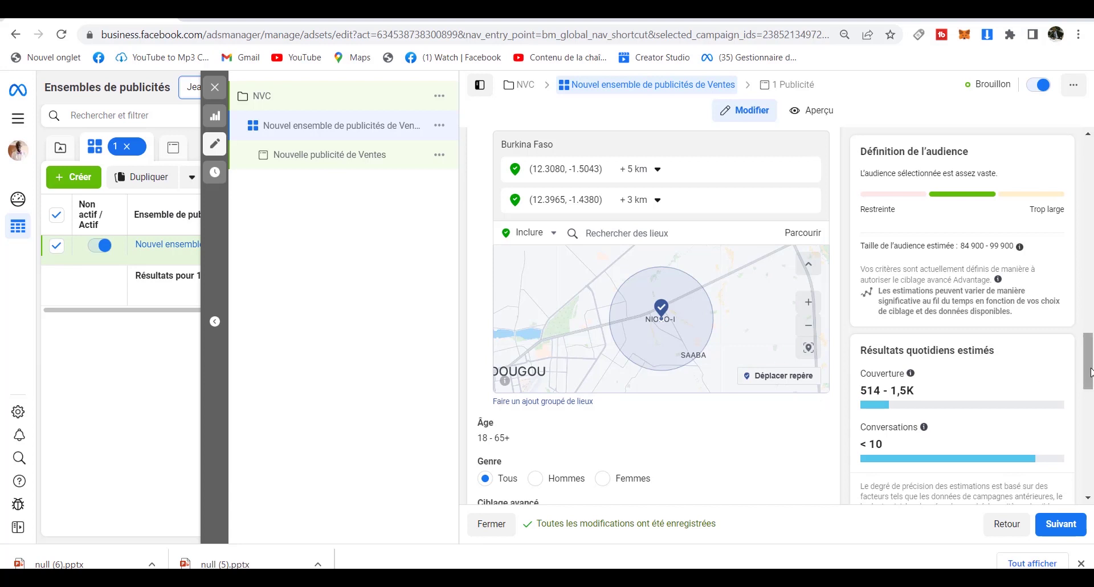
drag(1090, 371, 1073, 389)
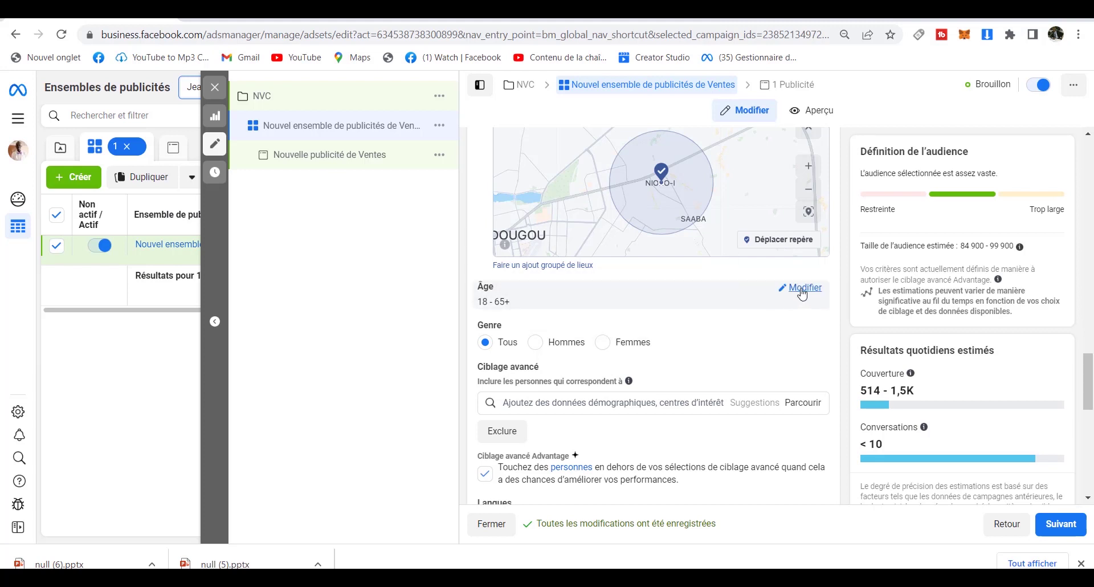
Edit Âge, choosing 20 as the minimum age and 60 as the maximum.
click(801, 288)
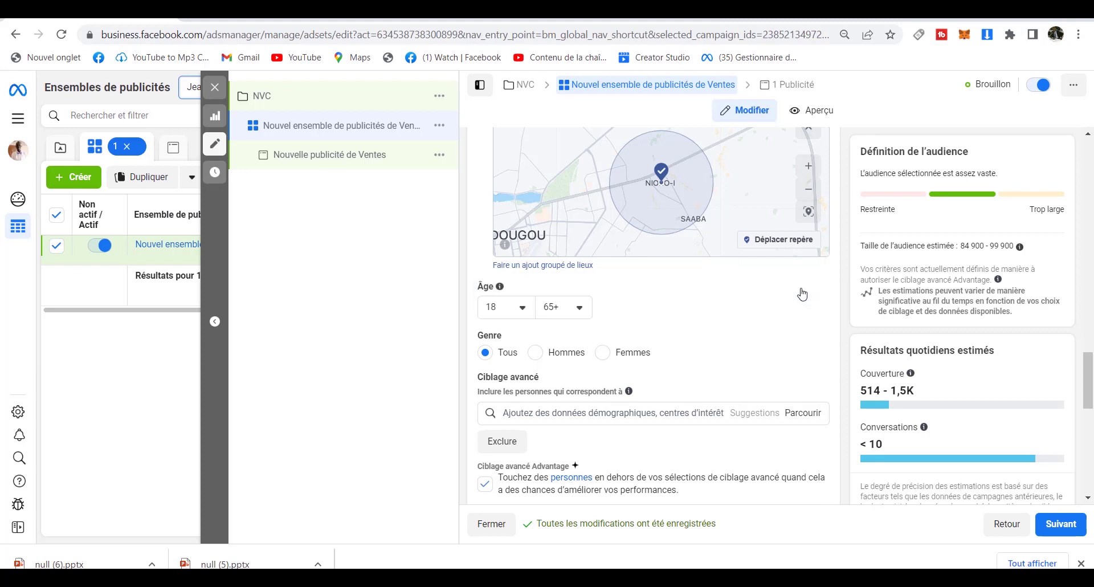
click(521, 308)
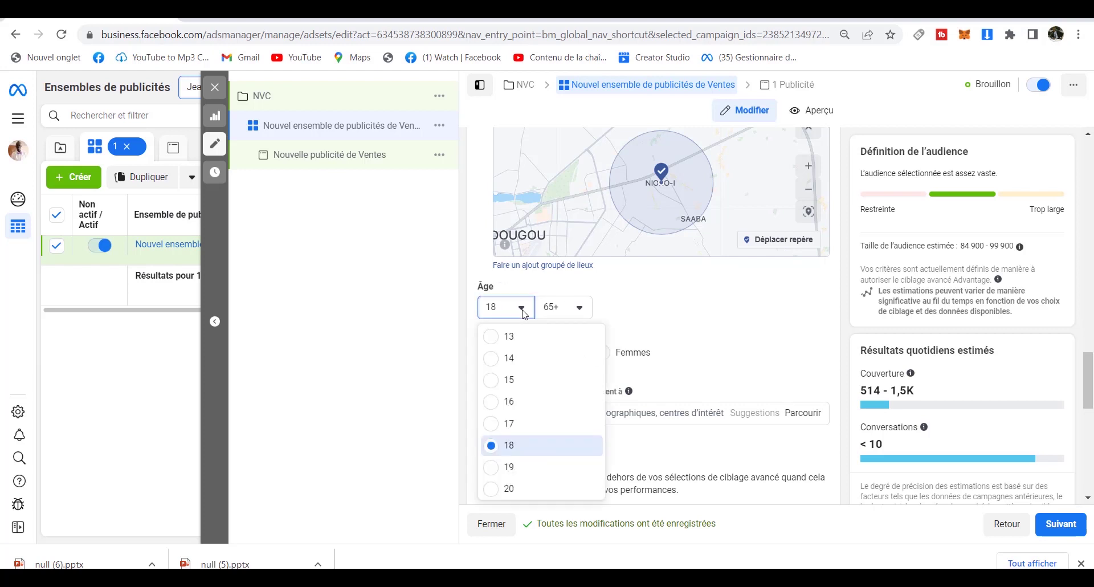
click(510, 489)
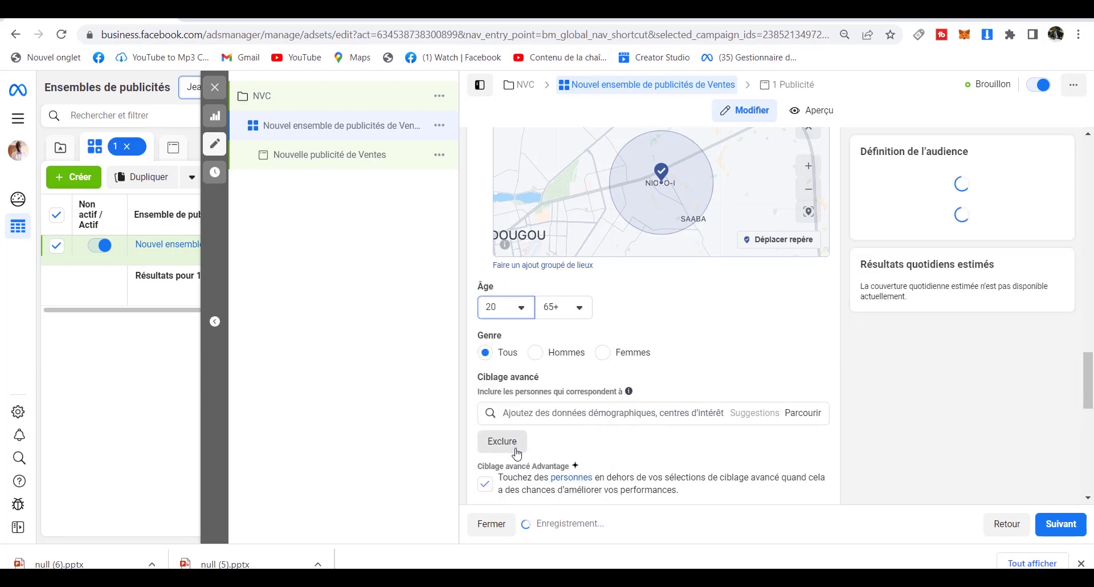
click(581, 308)
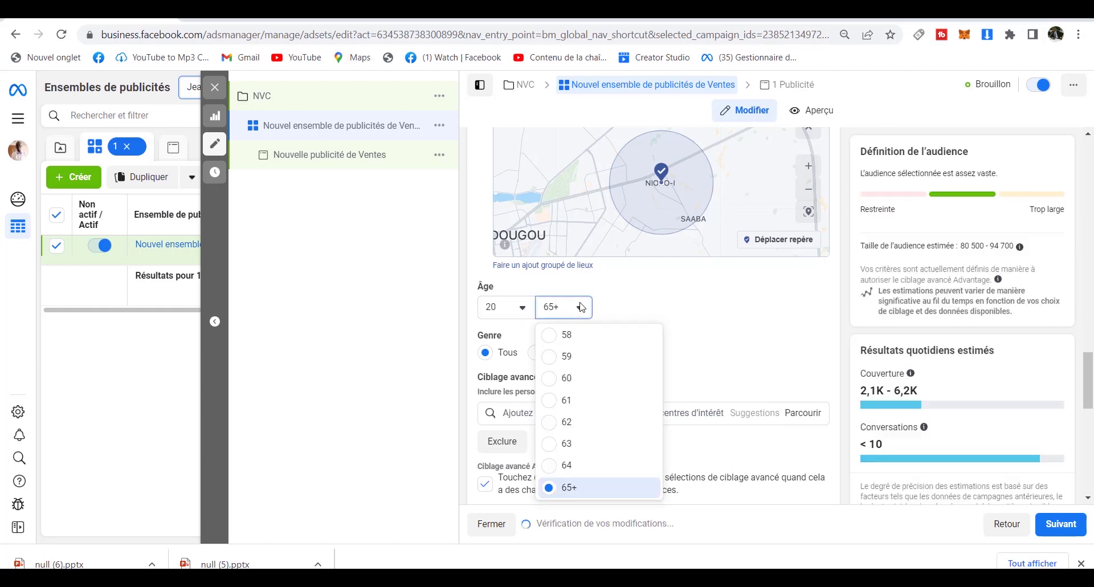
click(568, 379)
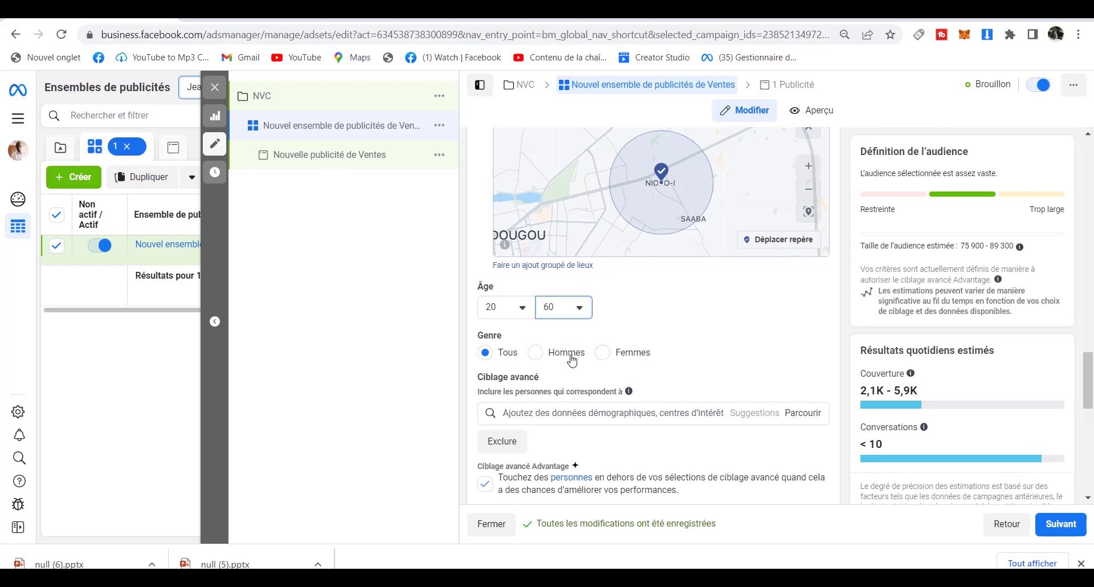
click(536, 353)
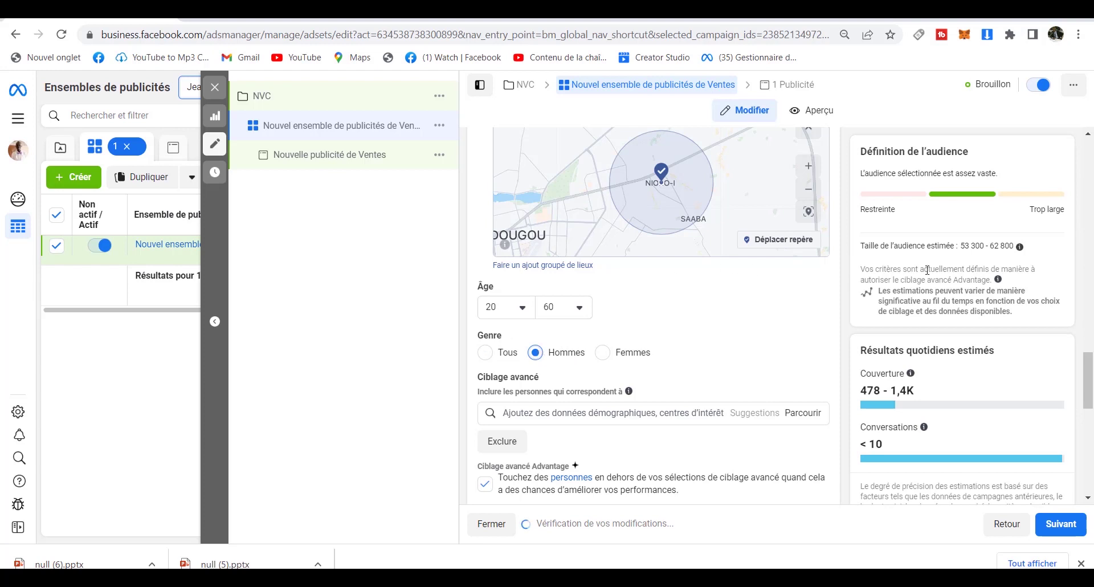
click(604, 355)
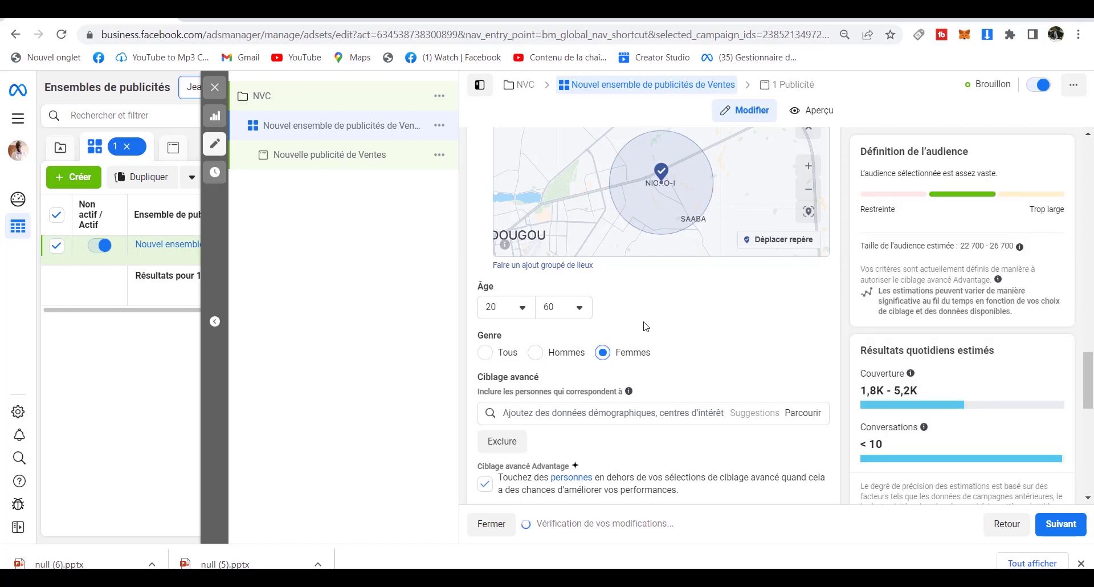
click(485, 353)
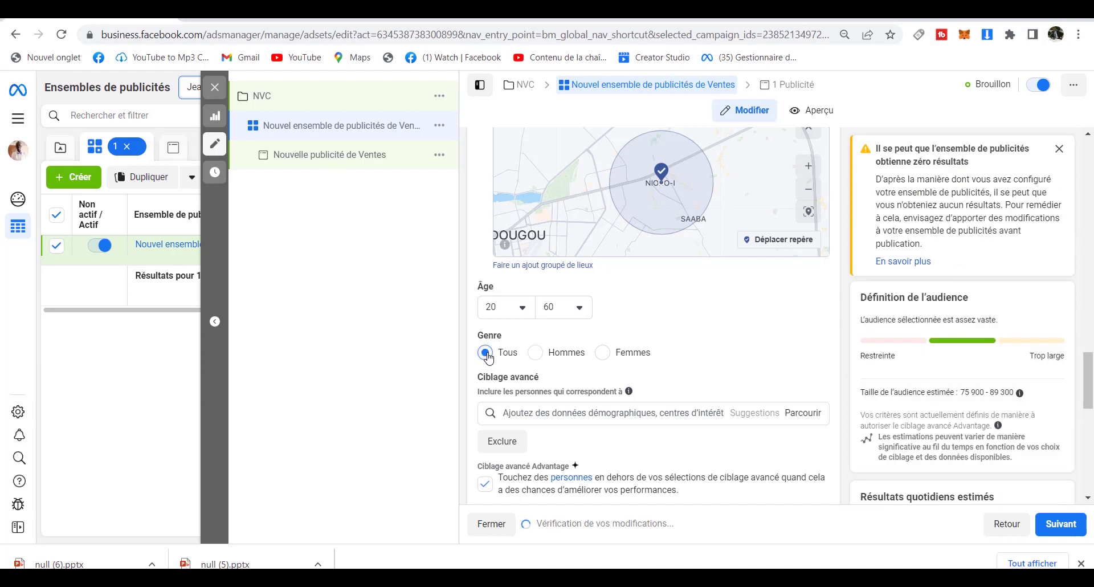
click(604, 353)
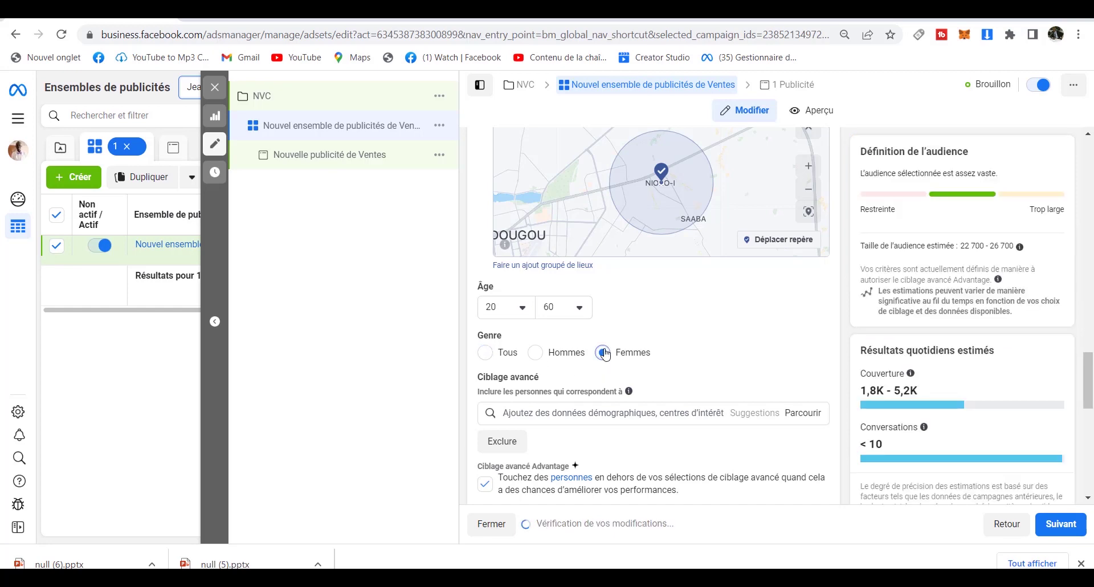
click(485, 353)
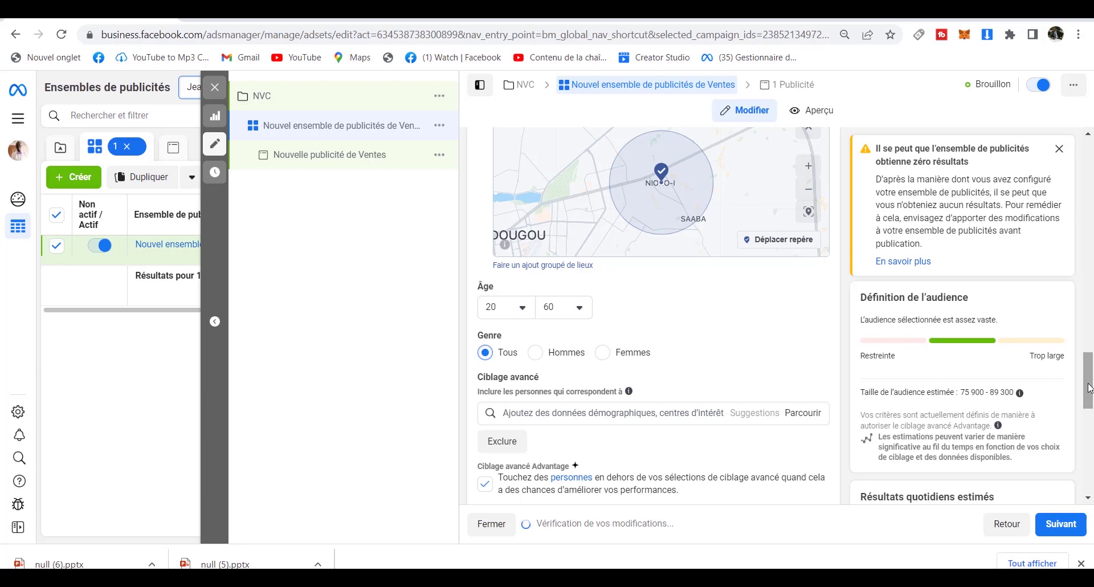
drag(1089, 387, 1088, 417)
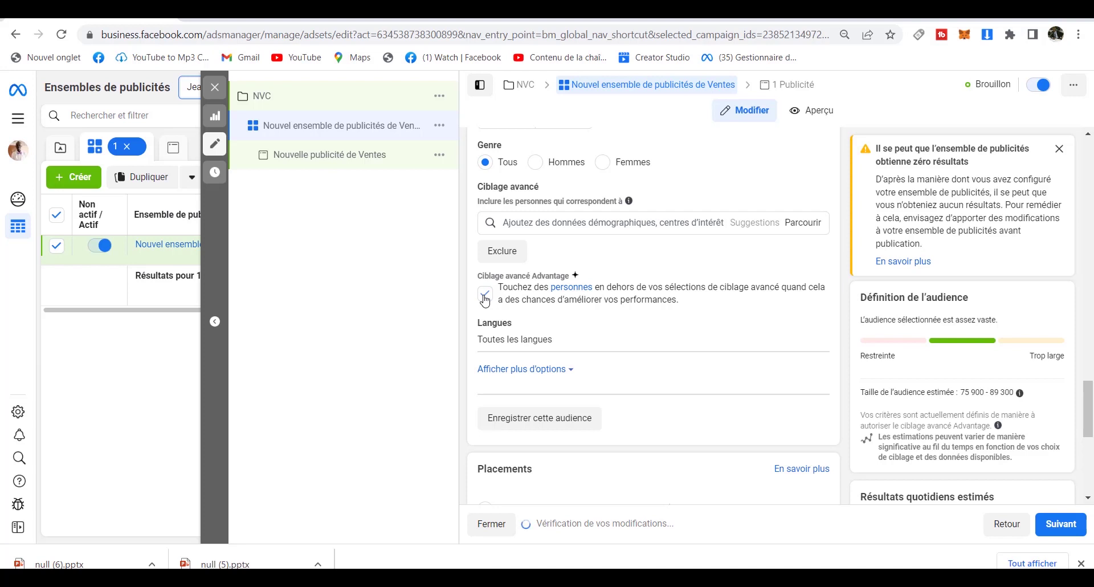
Uncheck Ciblage avancé Advantage and leave the interest search without adding anything.
click(485, 298)
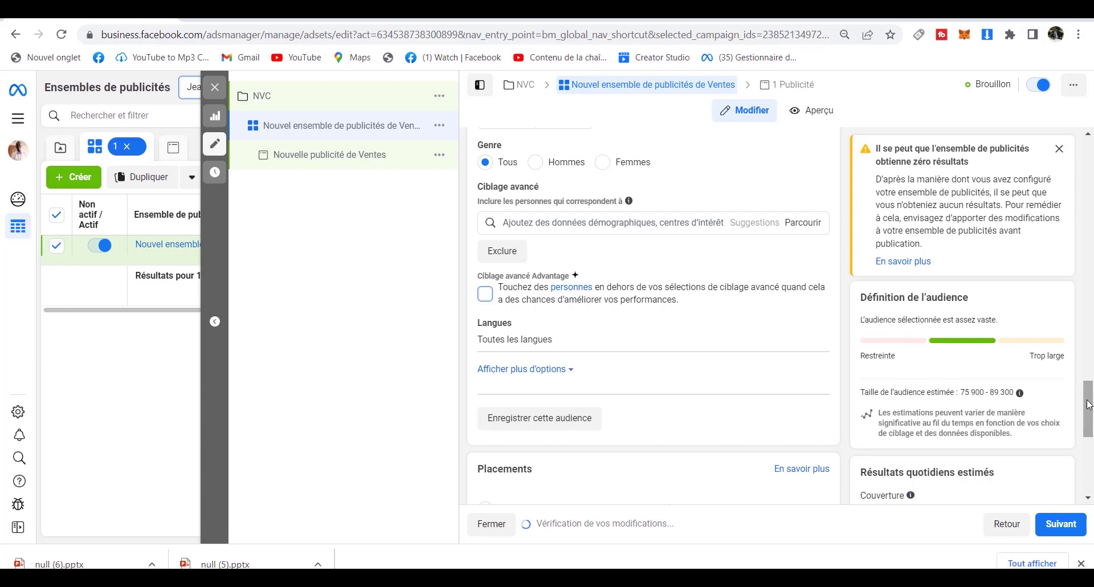
mouse_move(1088, 404)
mouse_down()
mouse_move(1091, 428)
mouse_move(1091, 405)
mouse_up()
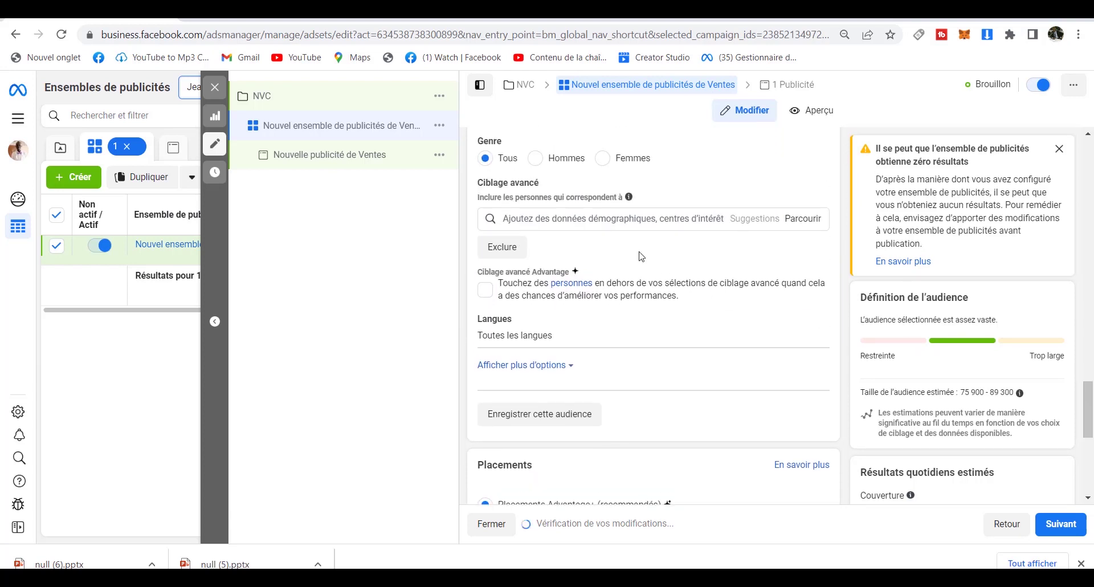
click(614, 219)
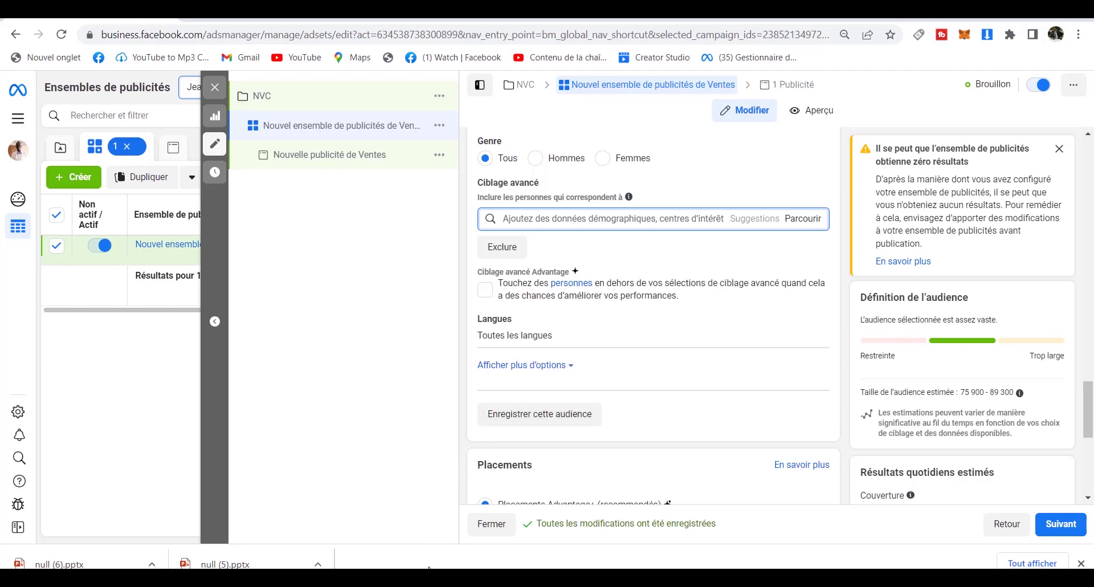
click(462, 478)
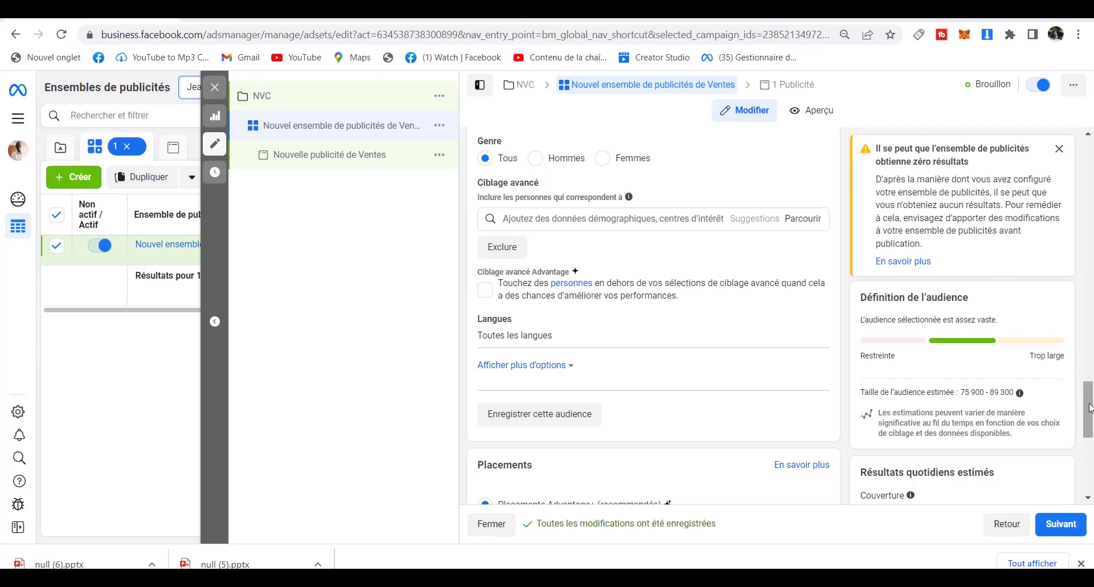
drag(1090, 405, 1091, 351)
drag(1090, 299, 1090, 396)
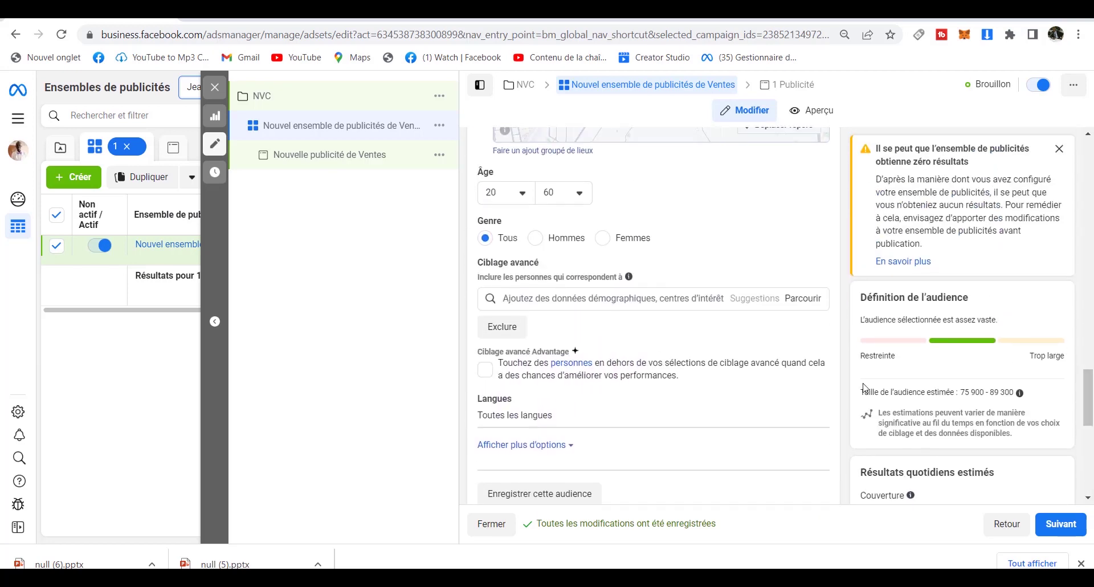
Search 'nettoy', add Services de nettoyage et de maintenance, then remove it again.
click(575, 301)
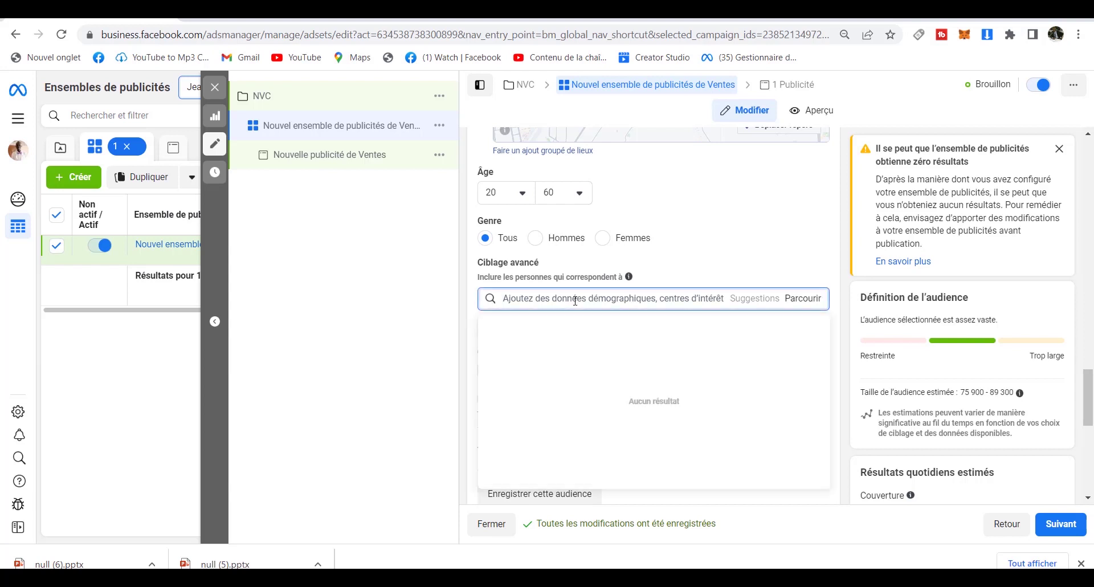
text(ne)
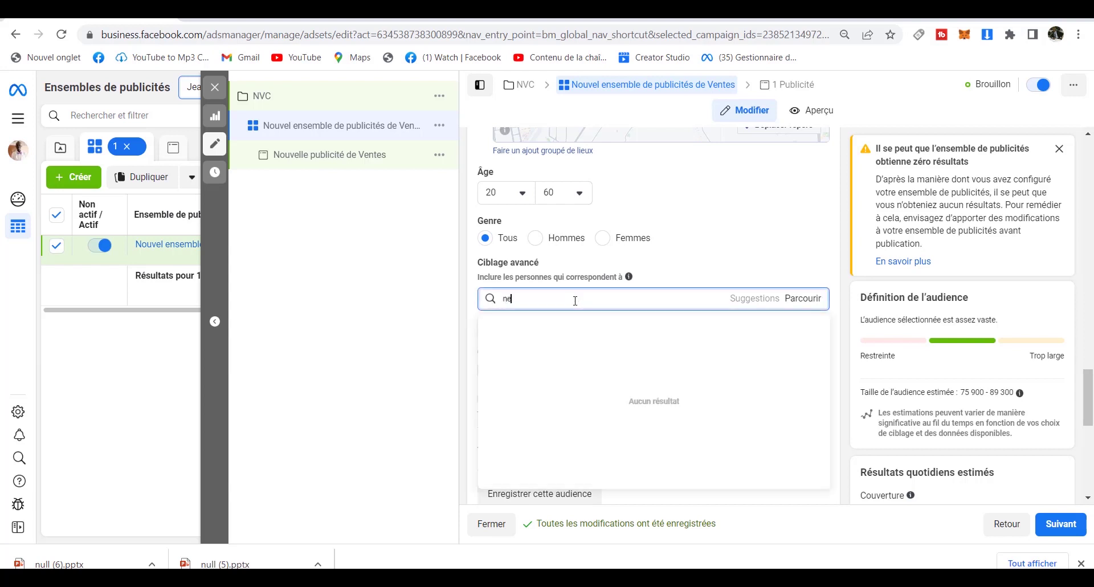
text(tto)
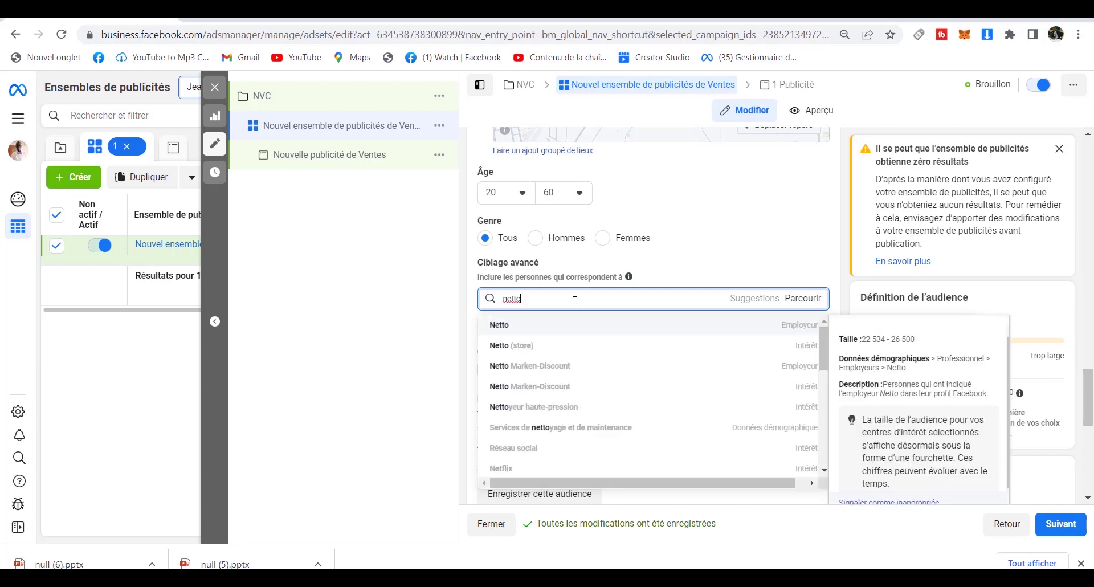
key(BackSpace)
text(oy)
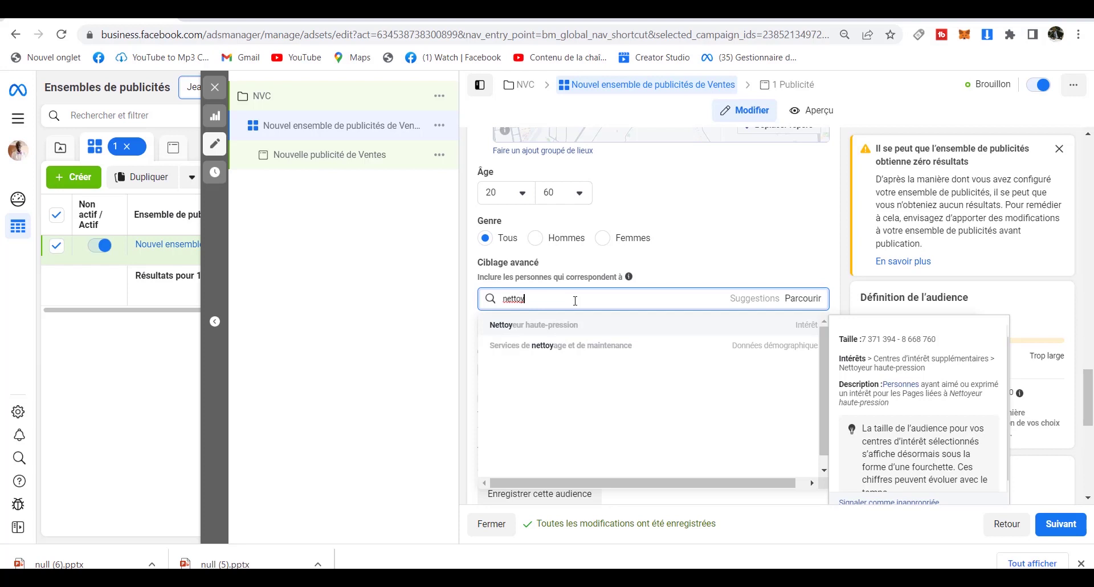
click(581, 346)
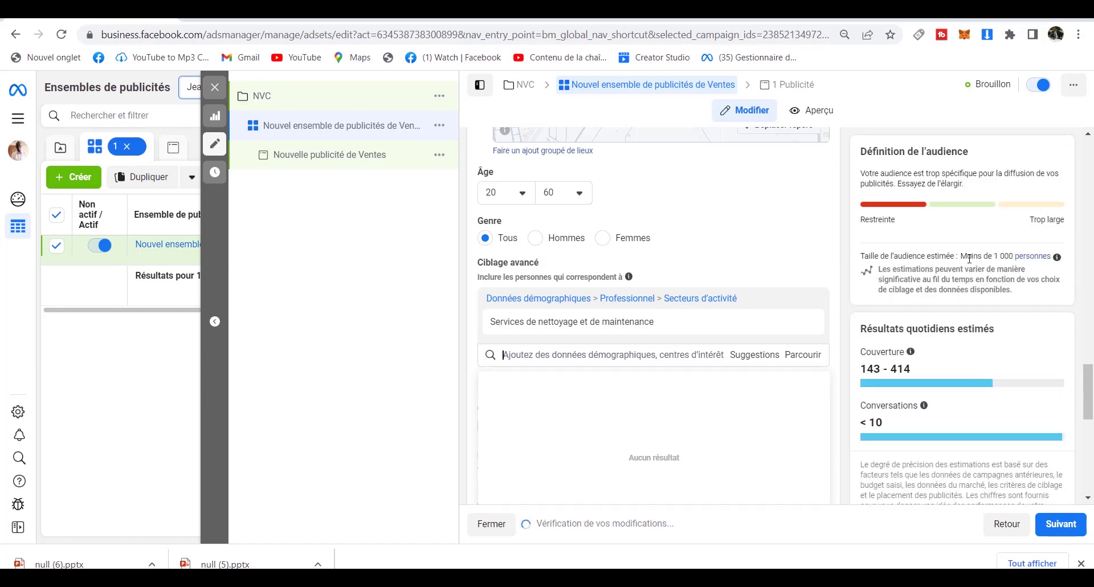
mouse_move(752, 315)
click(806, 302)
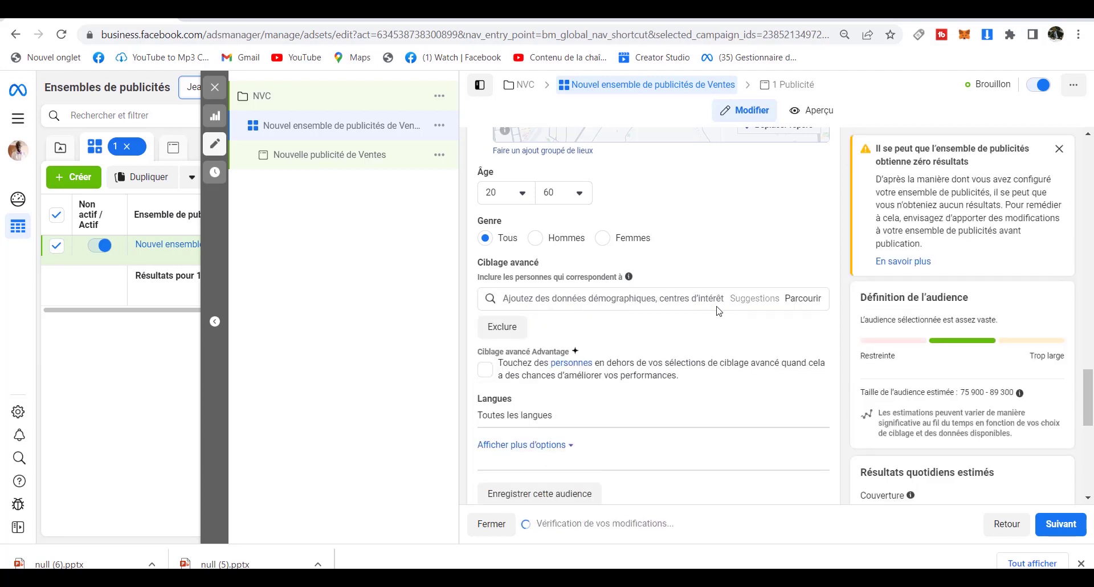
Search 'propre' and 'beaut' to add the Propreté and Beauté interests.
click(673, 301)
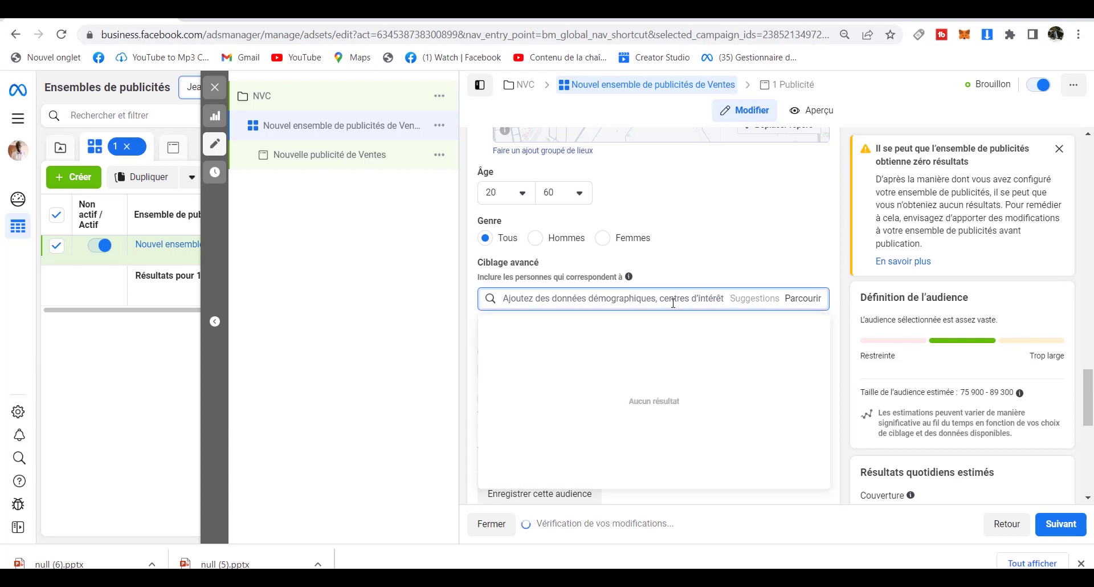
text(propre)
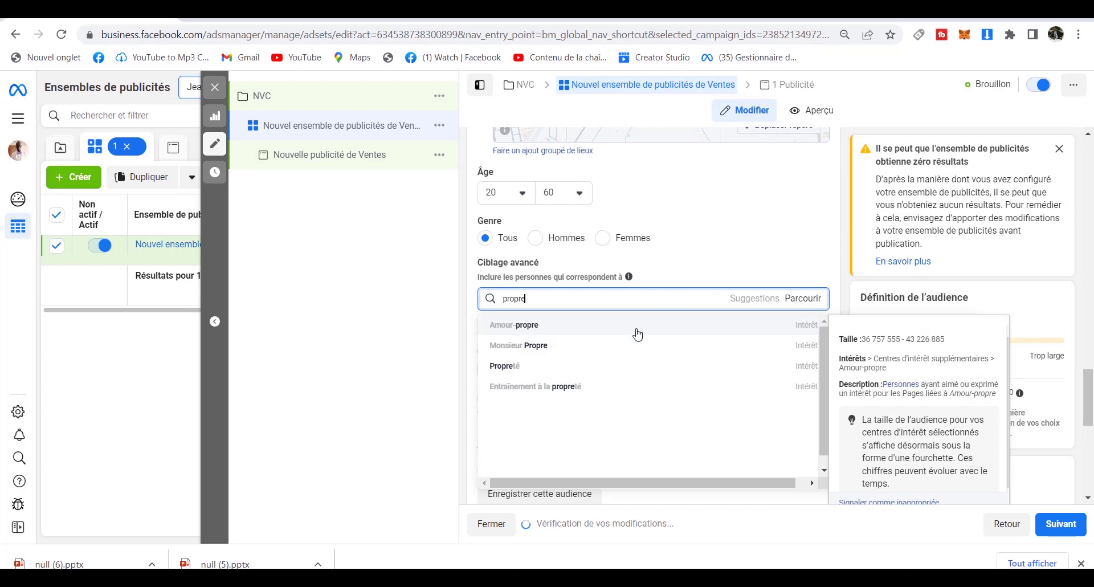
click(608, 365)
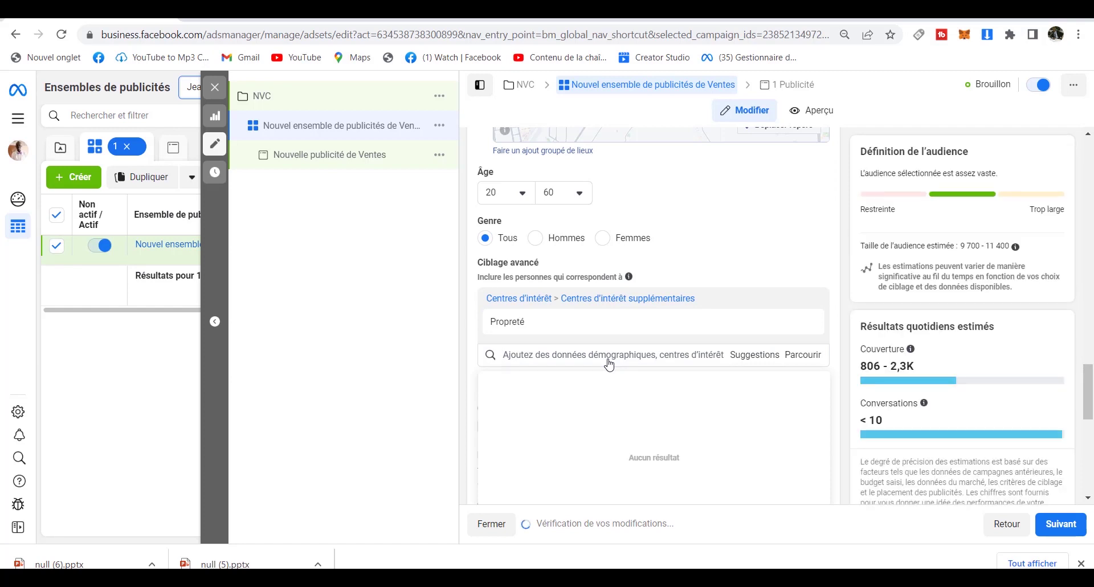
mouse_move(710, 333)
text(beaut)
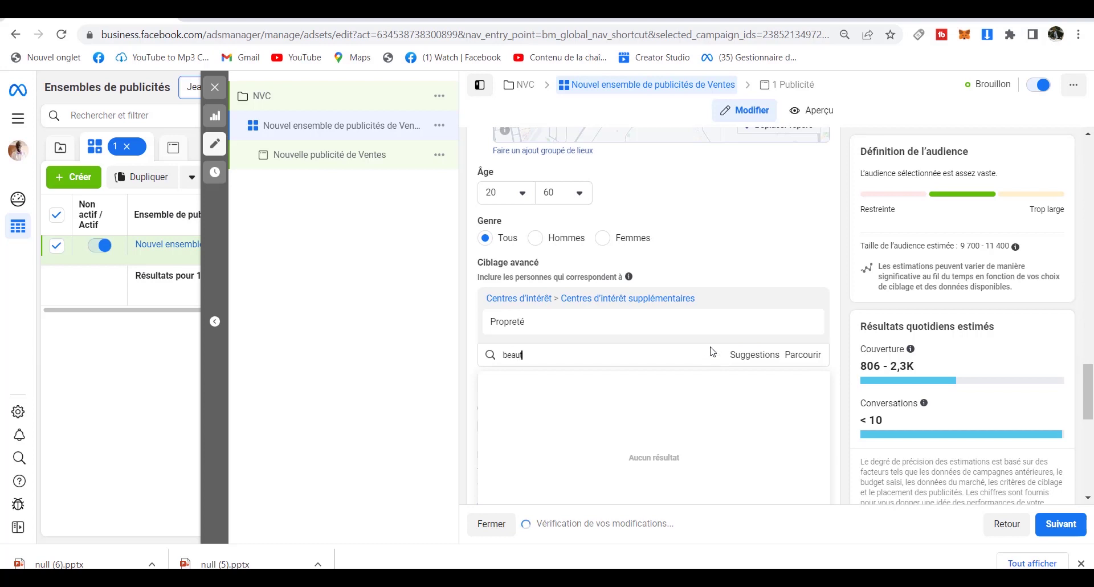
click(666, 382)
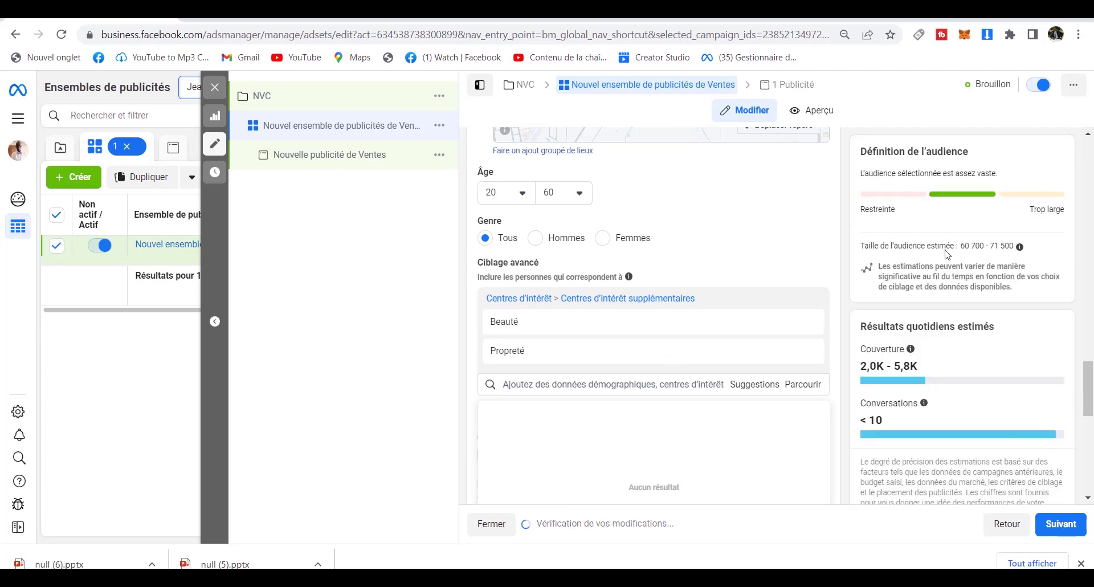
mouse_move(741, 348)
mouse_move(1092, 387)
mouse_down()
mouse_move(1092, 408)
mouse_move(1093, 389)
mouse_up()
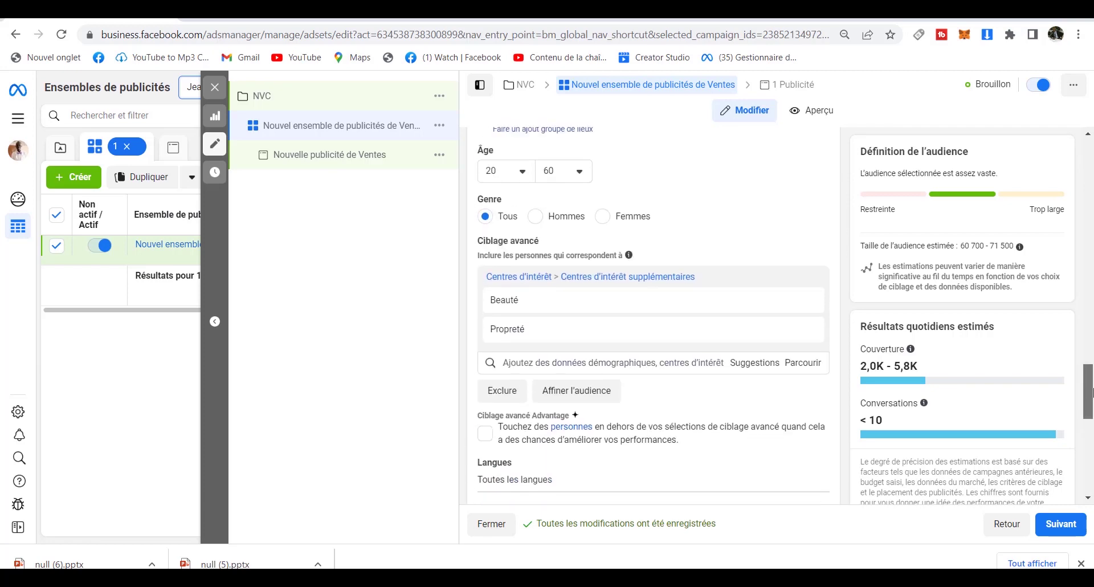
mouse_move(504, 334)
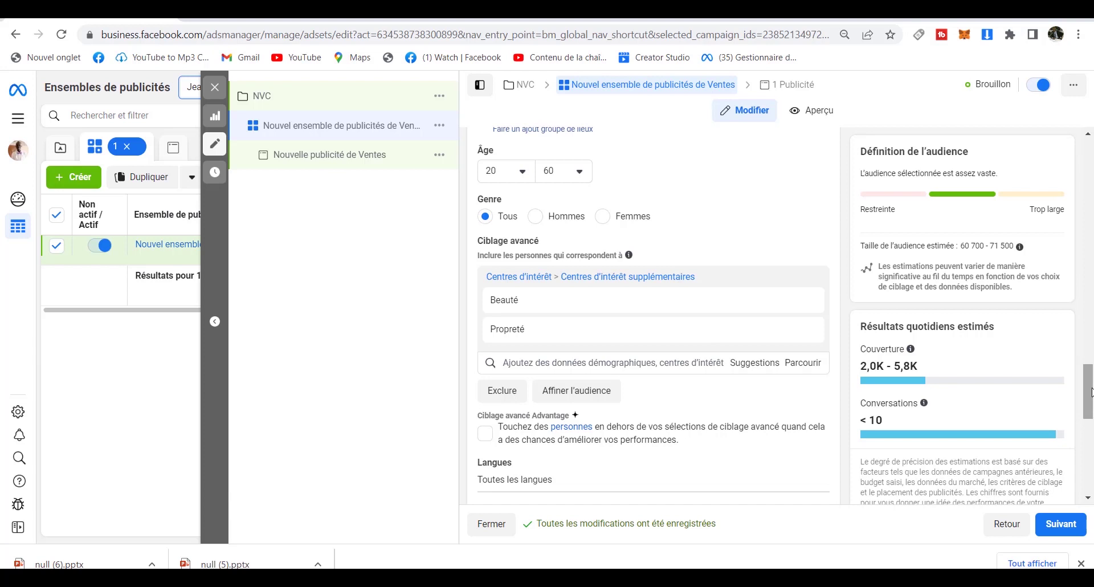
mouse_move(1091, 393)
mouse_down()
mouse_move(1091, 472)
mouse_move(1090, 400)
mouse_up()
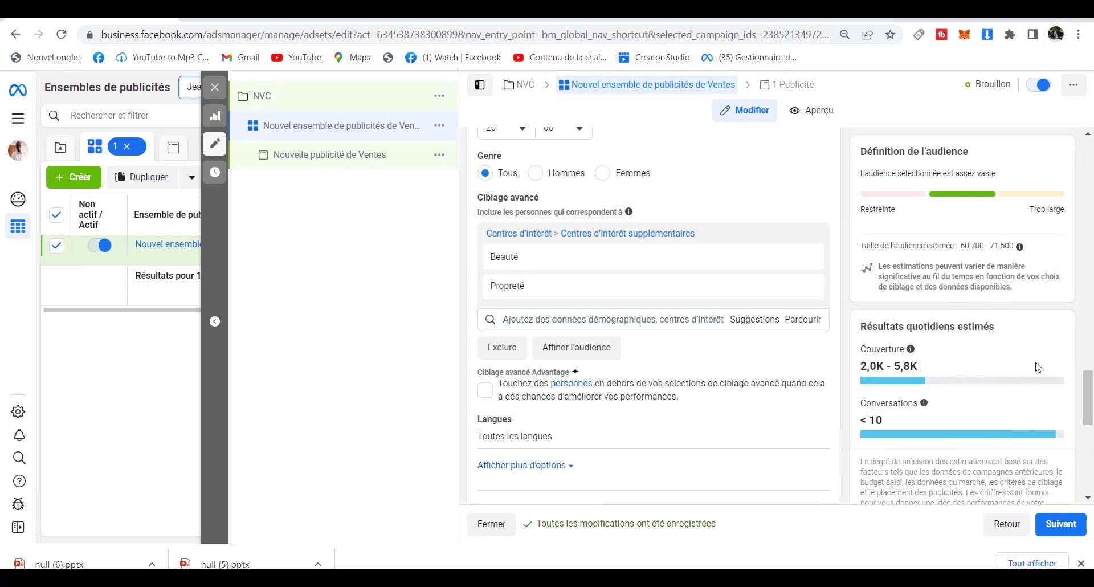
drag(1090, 399, 1084, 129)
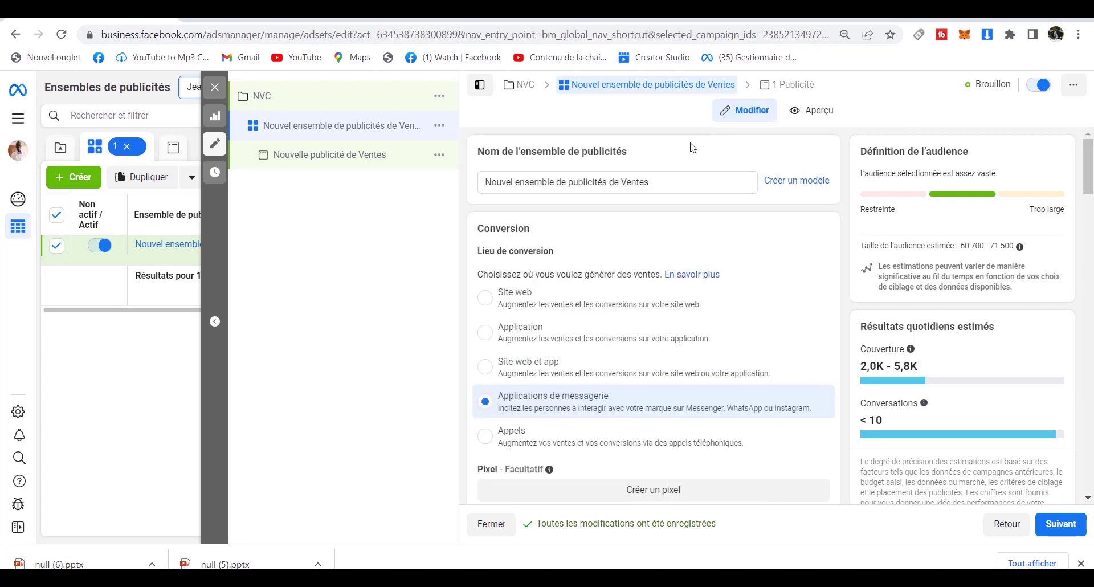
Retype the ad set name as 'propreté et beauté', correcting the typos.
drag(665, 182, 482, 185)
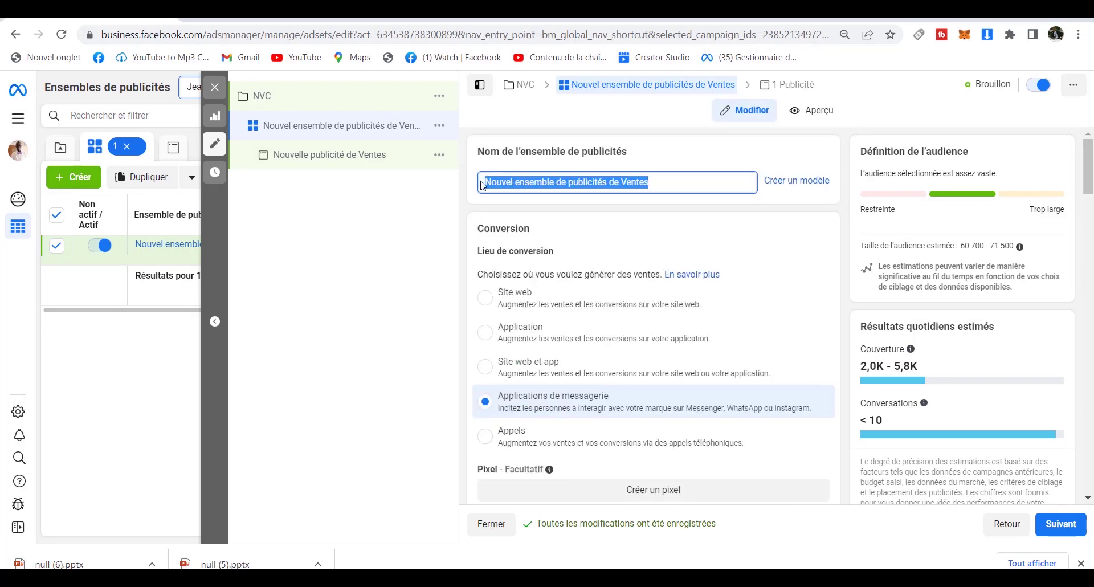
text(propre)
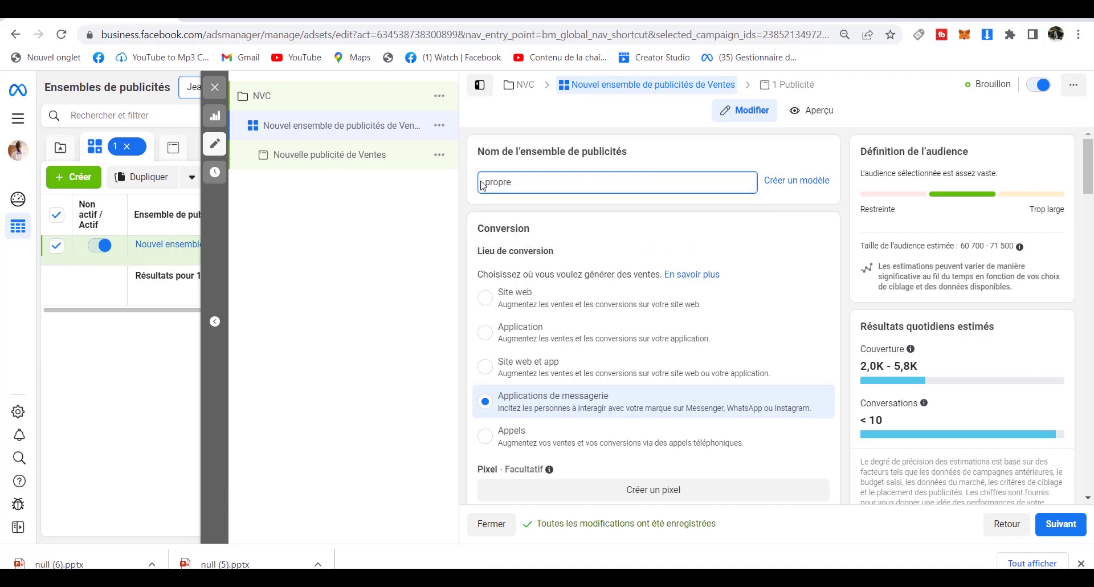
text(te)
key(BackSpace)
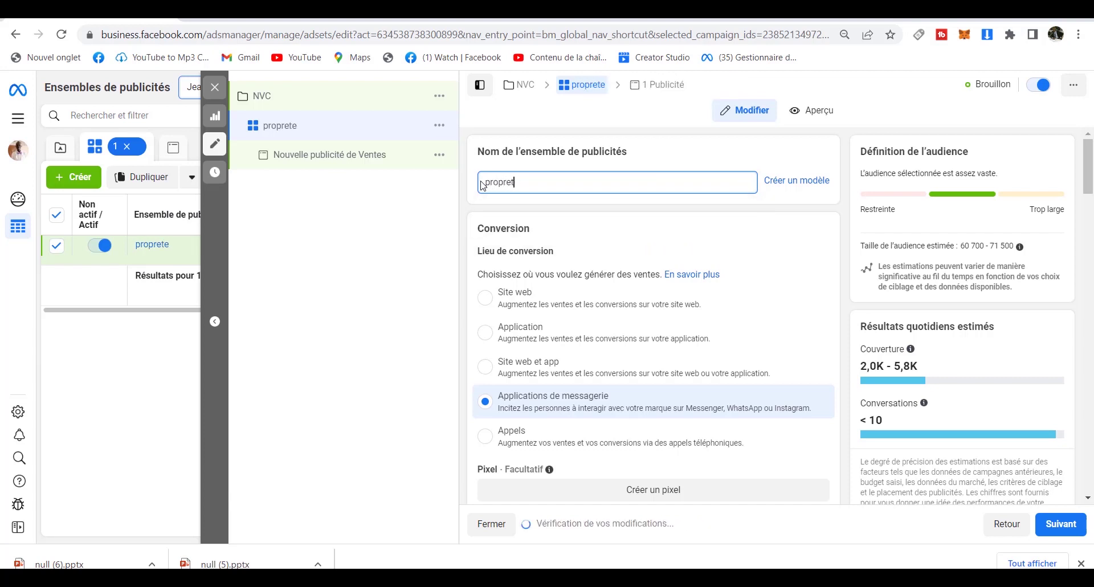
text(é et beat)
key(BackSpace)
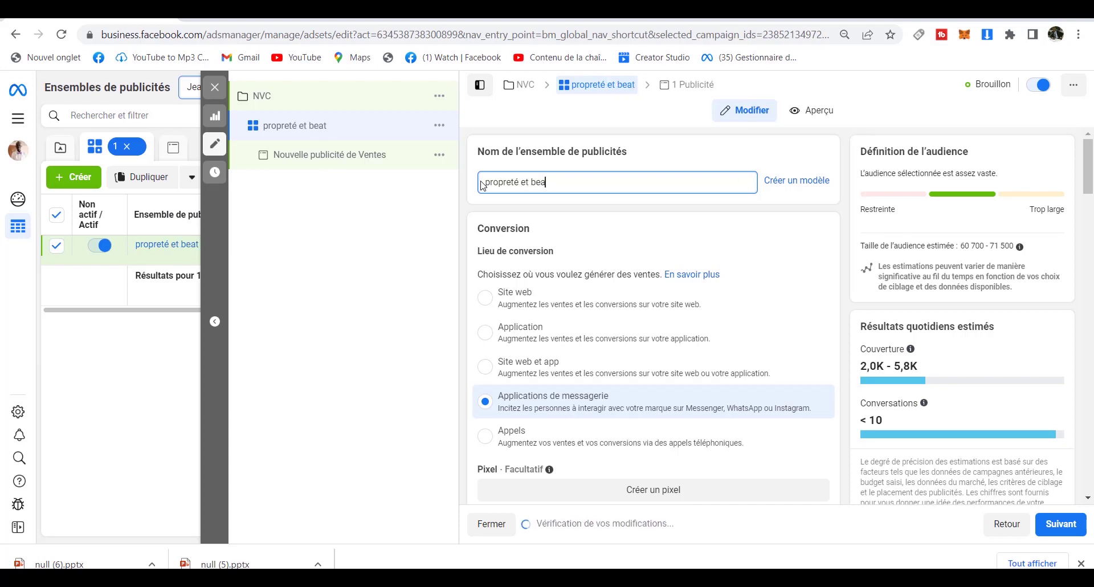
text(uté)
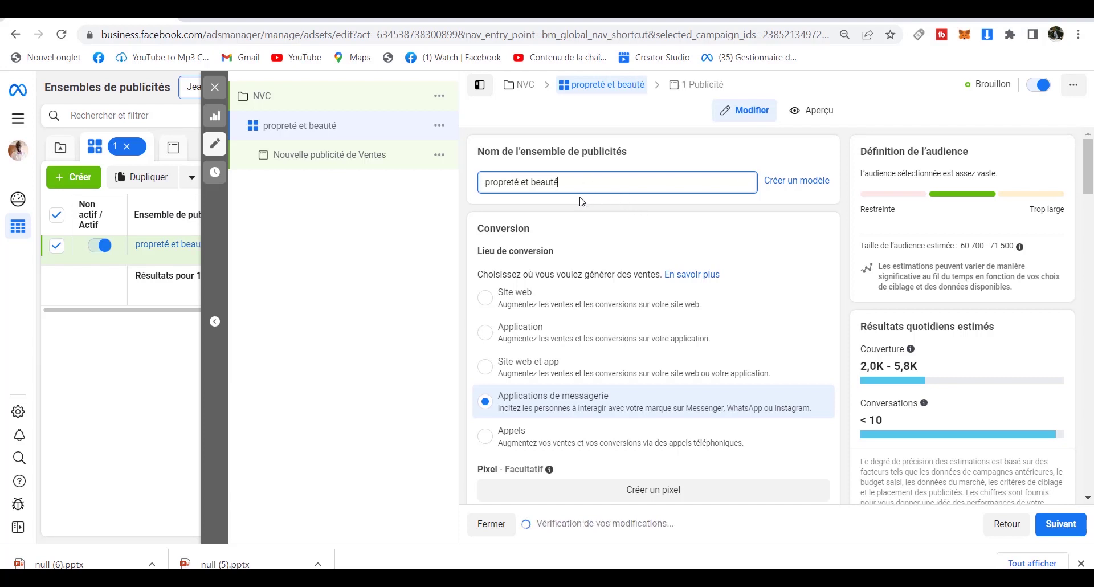
click(1061, 523)
Scroll through the ad set's budget, audience and placements sections, then go on to the ad.
drag(1091, 163, 1091, 279)
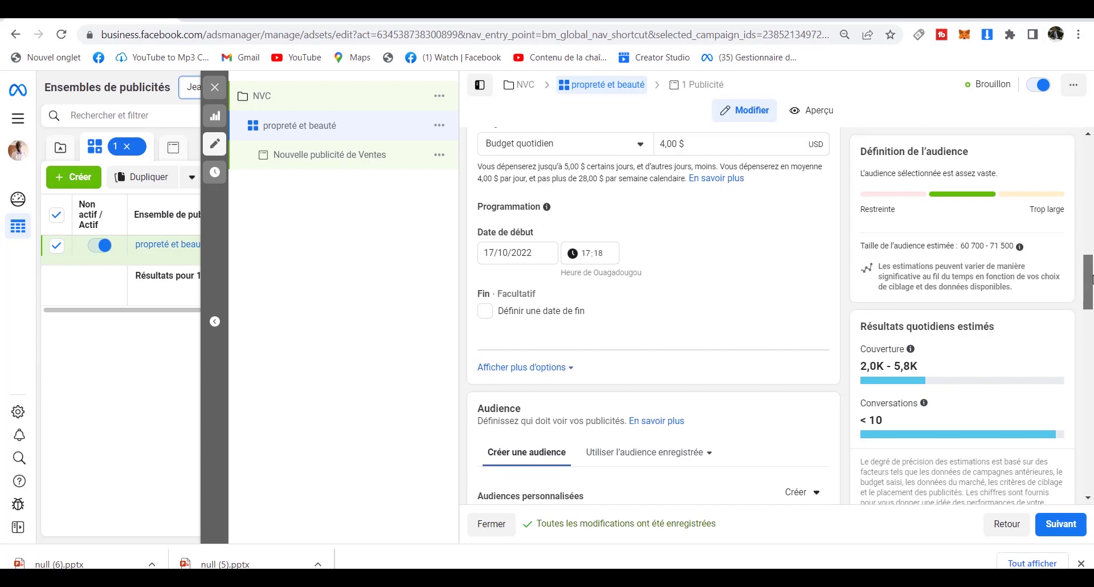
drag(1091, 280, 1091, 362)
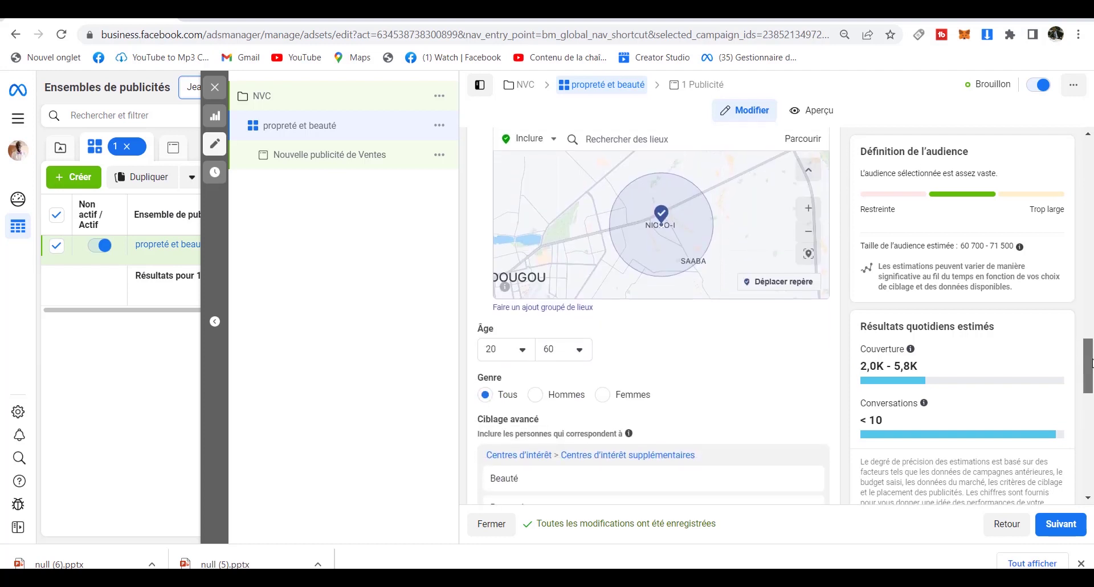
drag(1092, 362, 1091, 379)
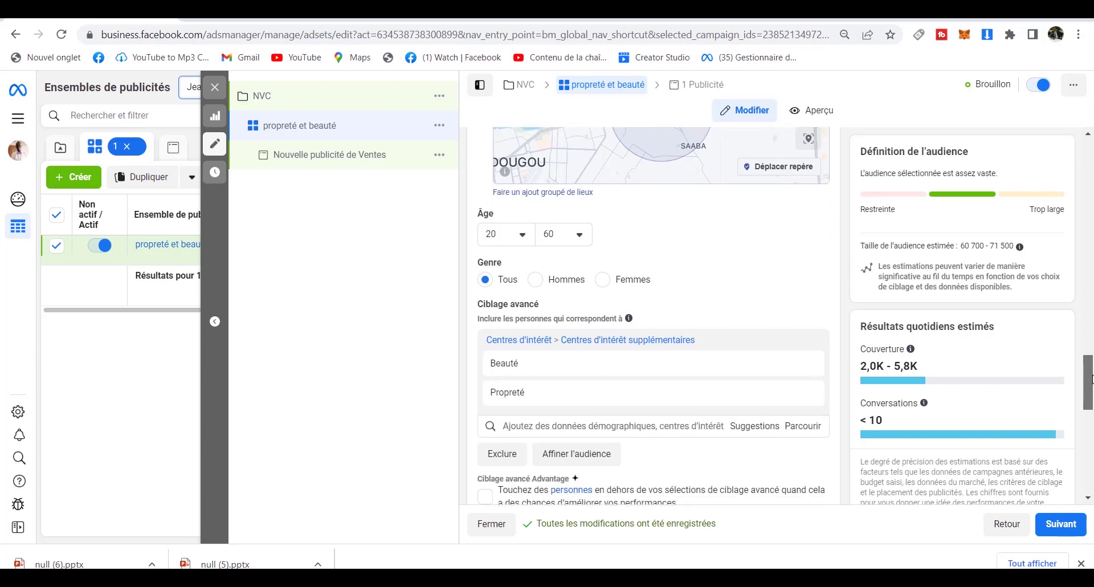
drag(1091, 378, 1091, 387)
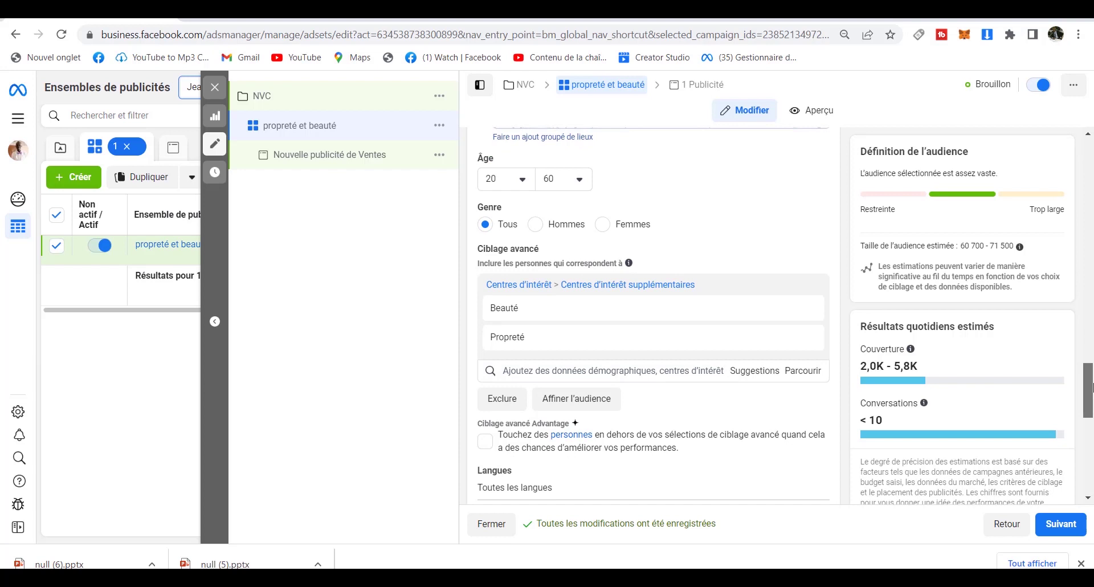
drag(1091, 387, 1093, 476)
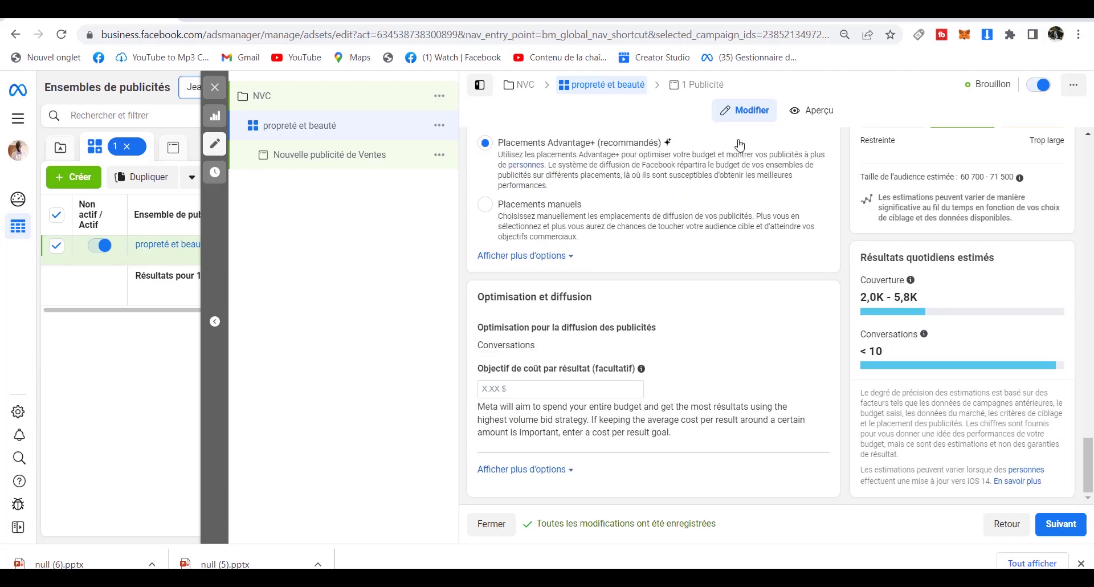
click(1053, 525)
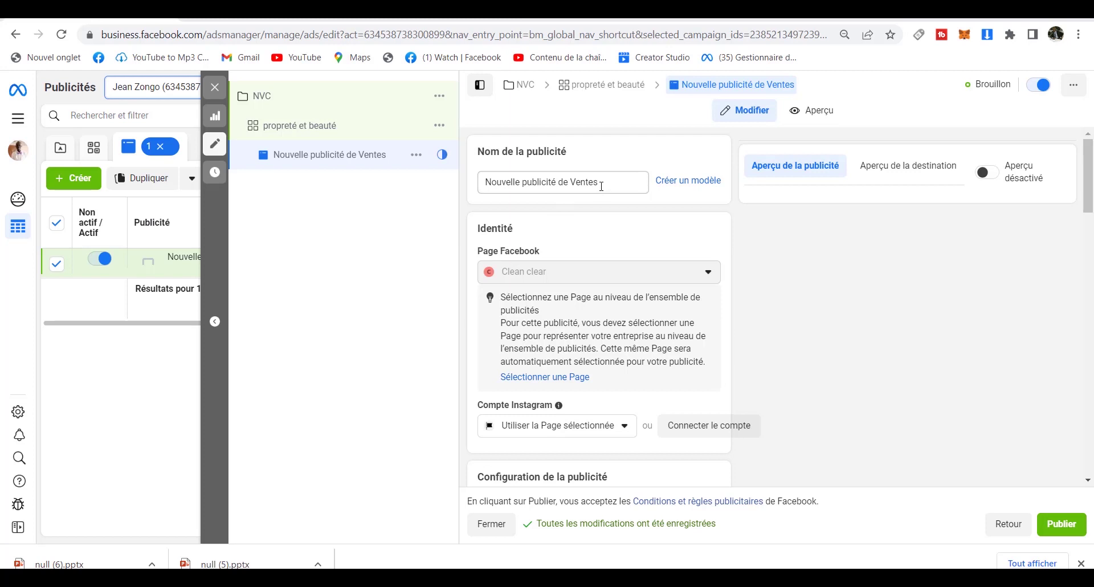
Replace the default Nom de la publicité with 'PUB'.
drag(601, 186, 480, 197)
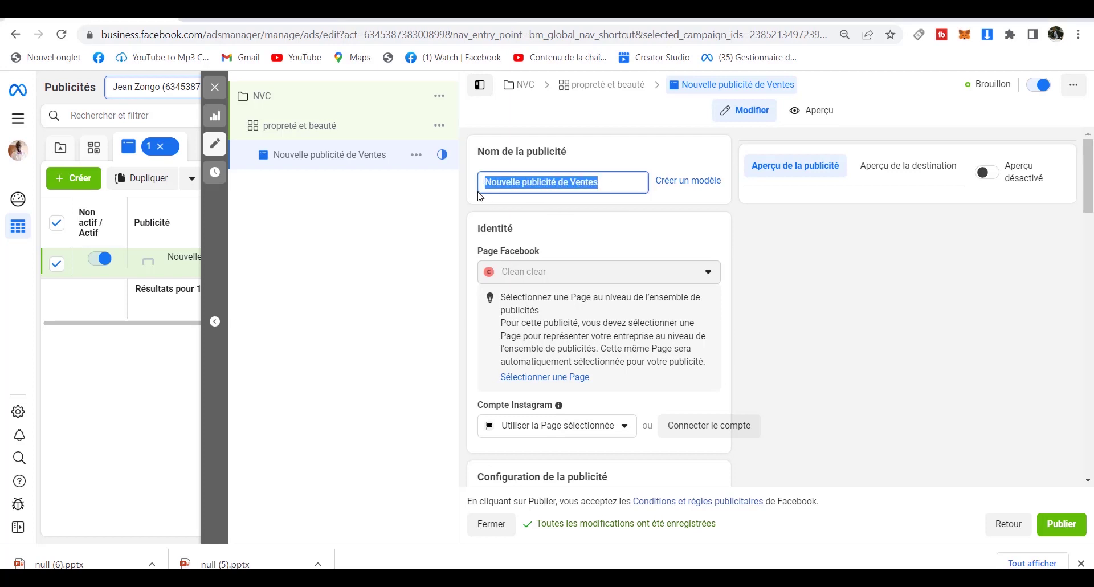
text(PU)
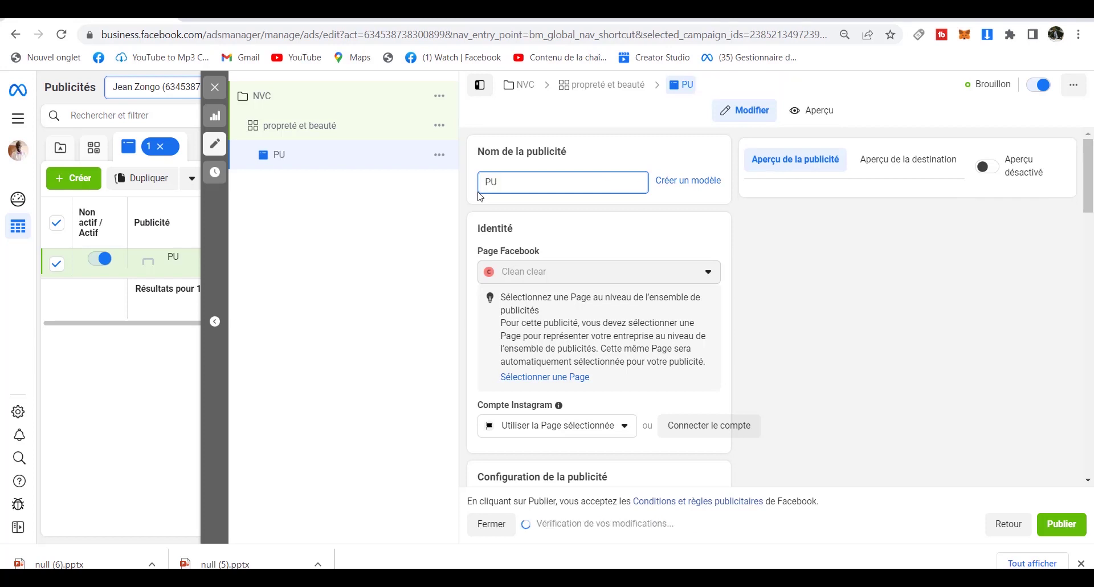
text(B)
drag(1089, 201, 1088, 241)
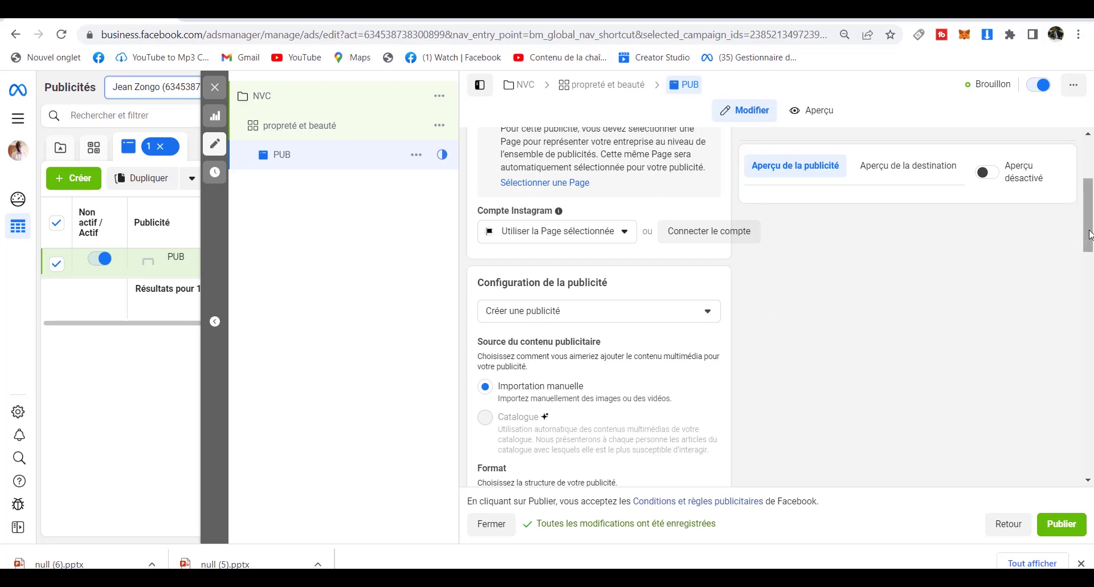
Scroll down to Contenu publicitaire and open the Ajouter du contenu dropdown.
drag(1088, 237, 1089, 273)
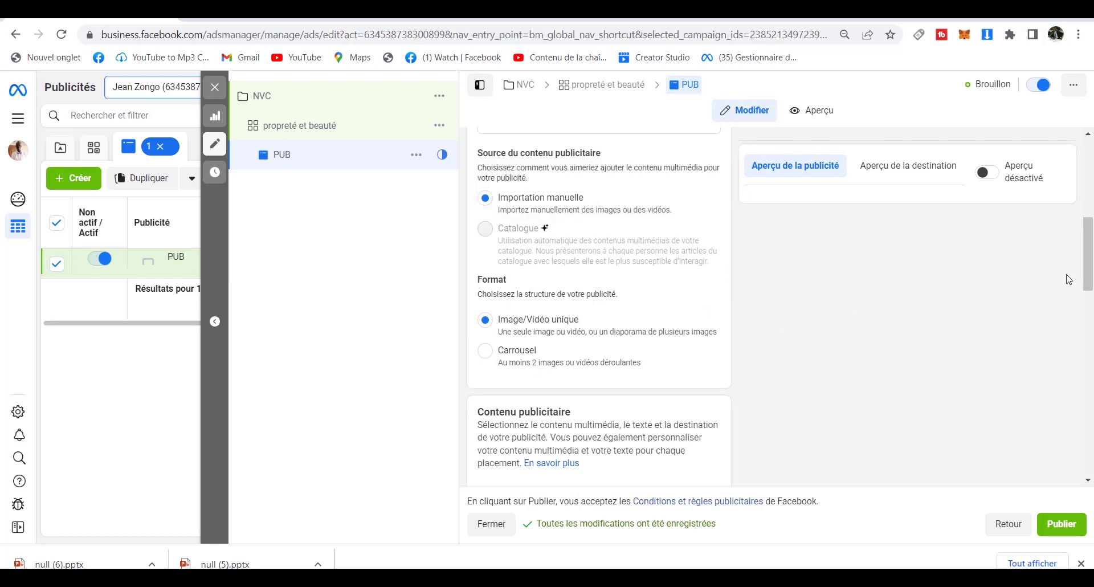
drag(1089, 267, 1091, 302)
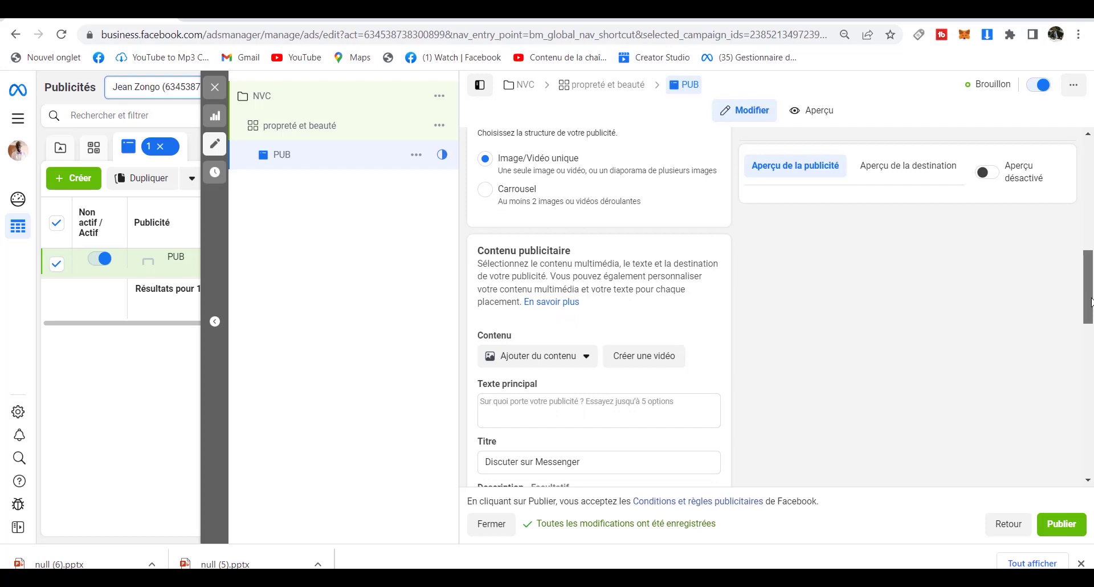
drag(1091, 302, 1091, 304)
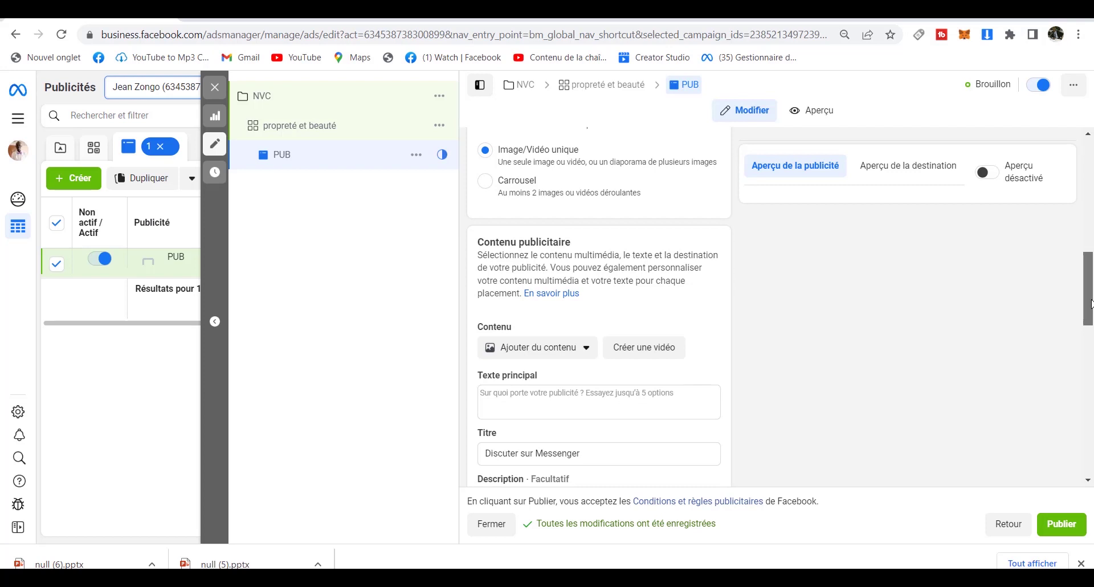
drag(1090, 303, 1090, 304)
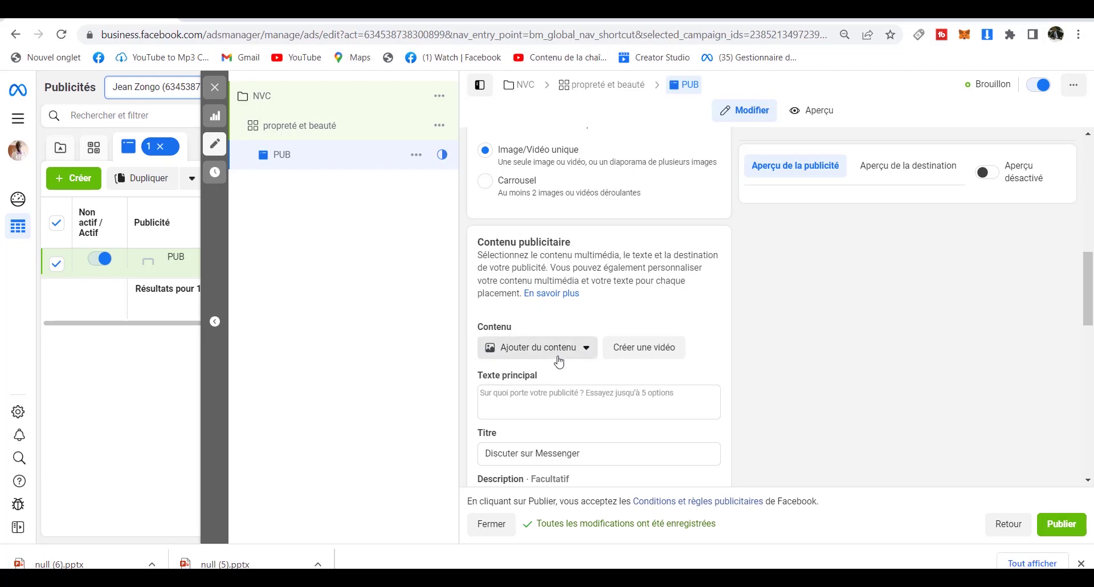
click(587, 352)
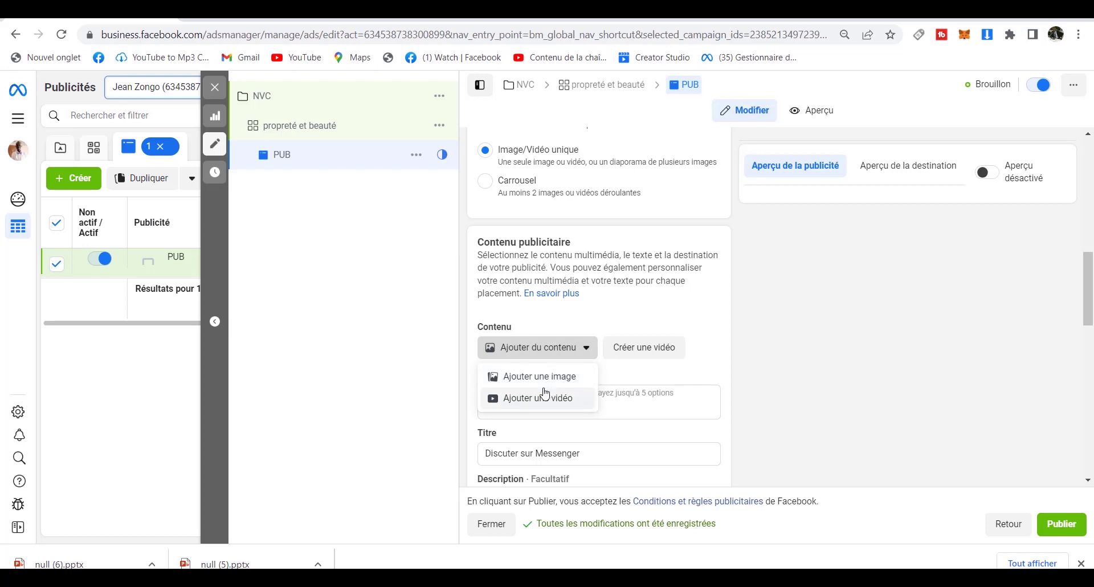
Add the photo of the man in the red suit as the image, keeping the 9:16 Stories crop.
click(543, 384)
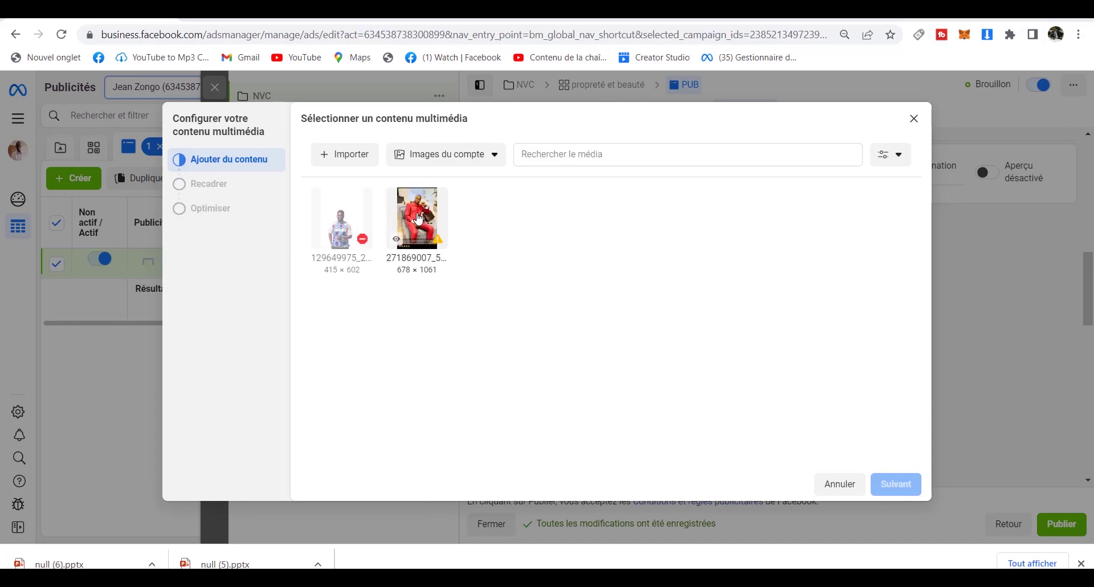
click(434, 201)
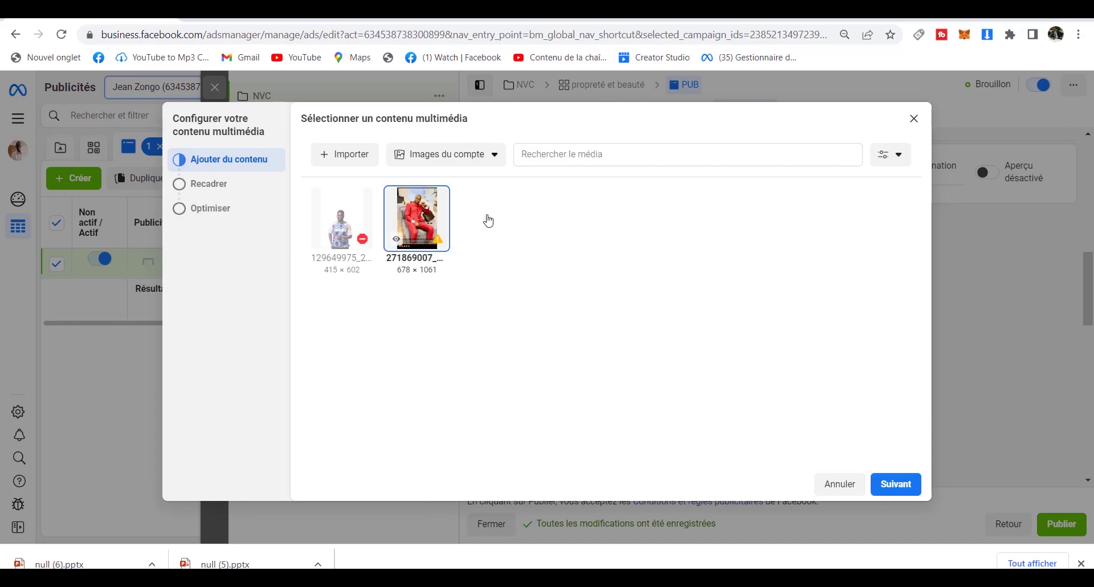
click(910, 487)
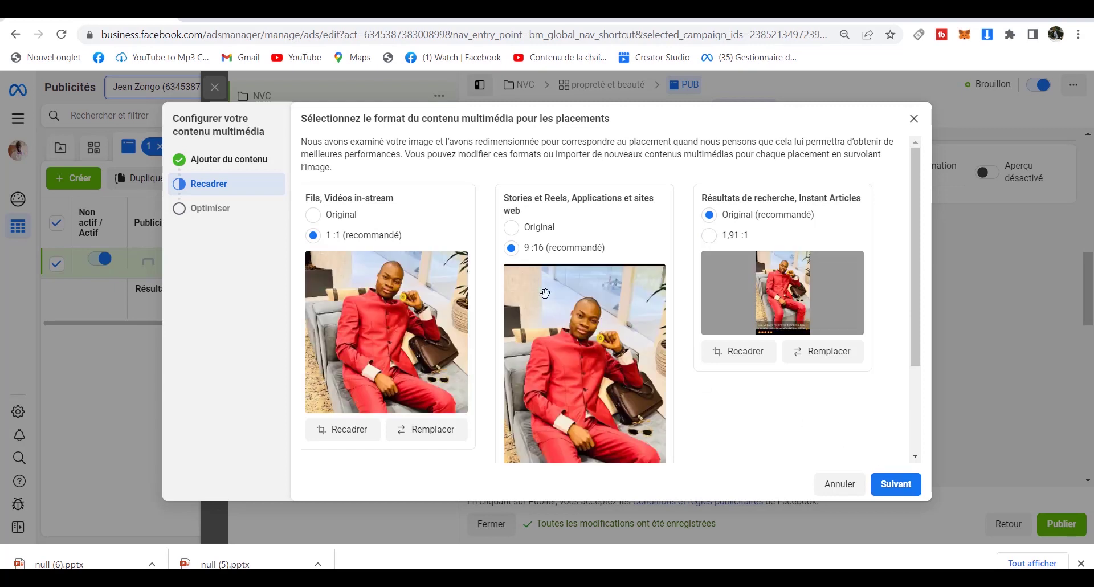
click(511, 229)
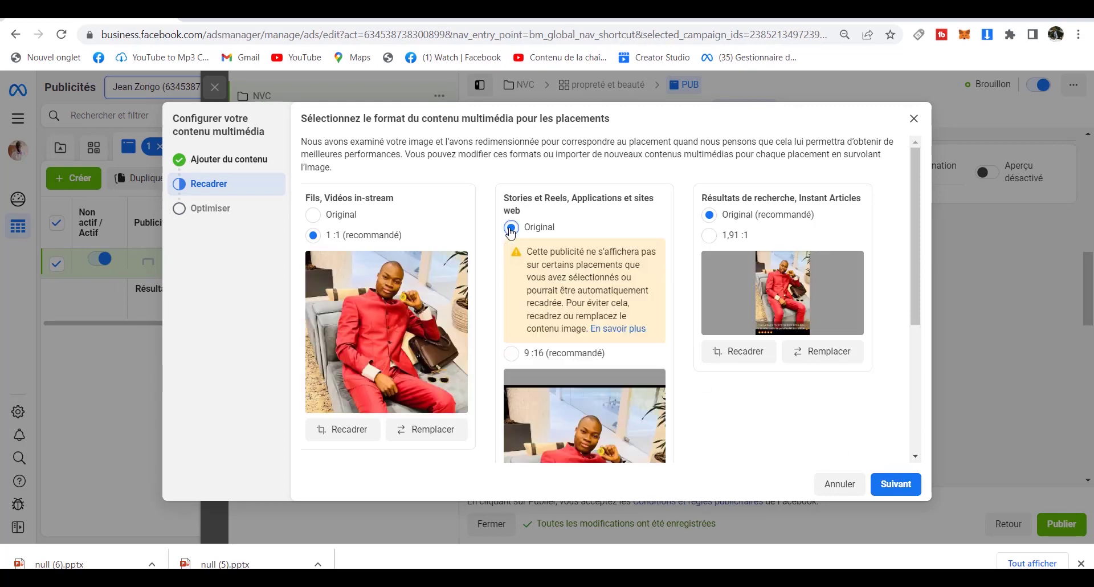
click(511, 353)
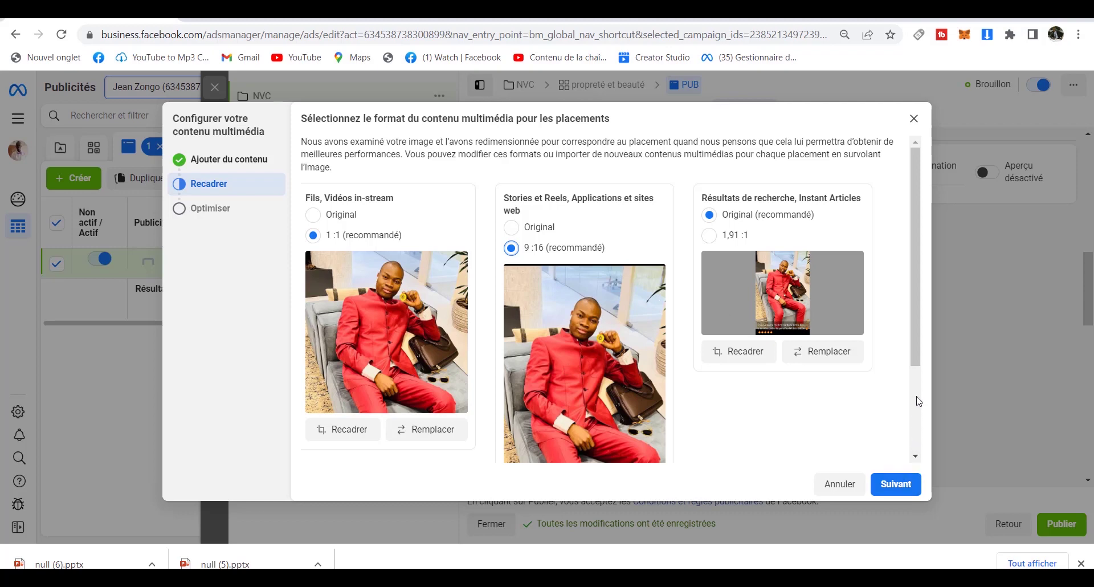
scroll(917, 394, down, 3)
click(897, 484)
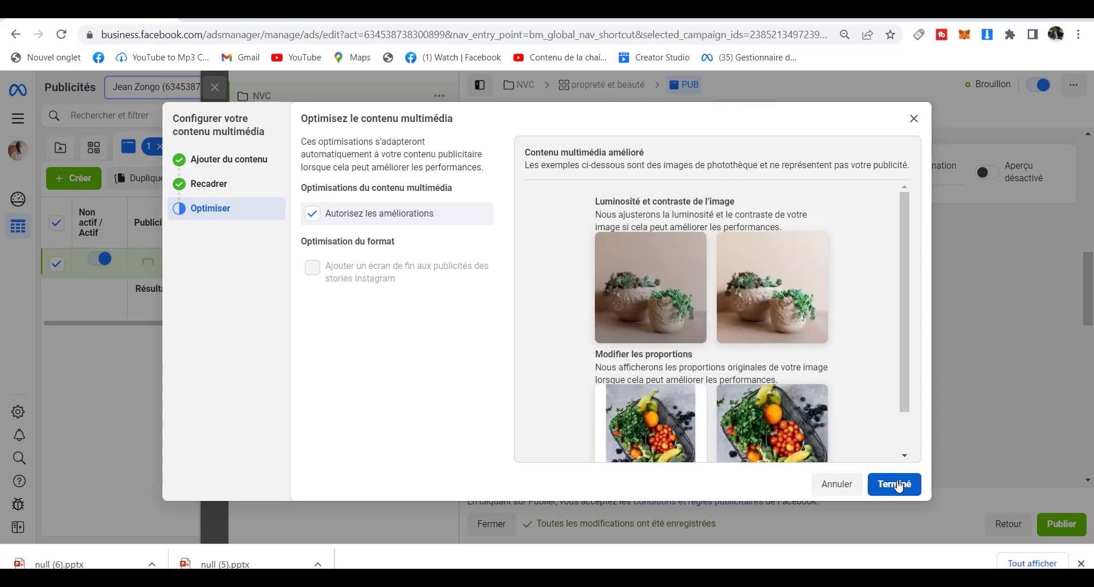
Keep Autorisez les améliorations checked and complete the image setup with Terminé.
click(897, 484)
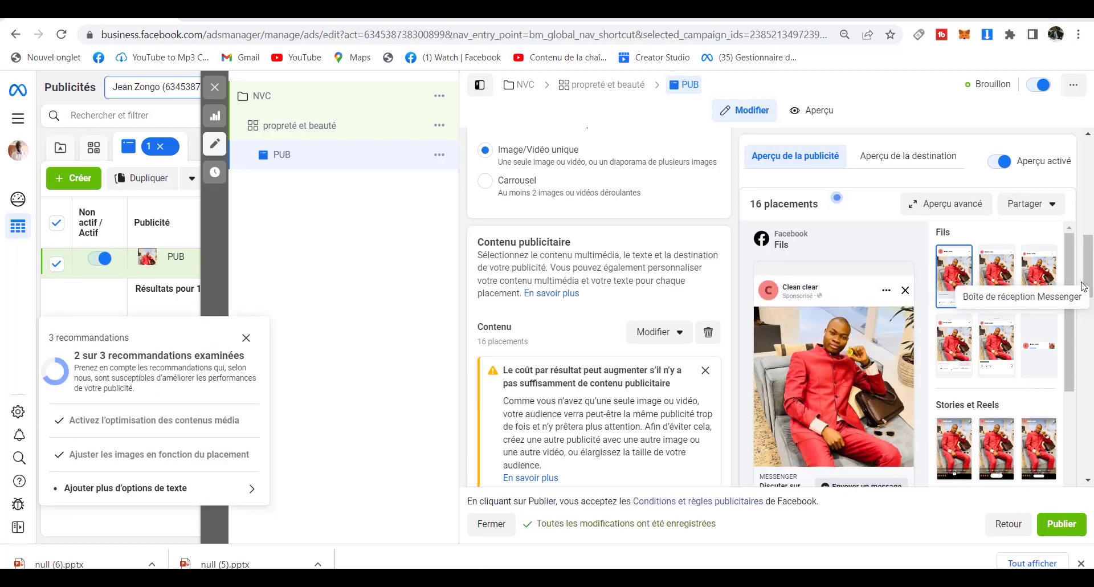
drag(1090, 283, 1073, 395)
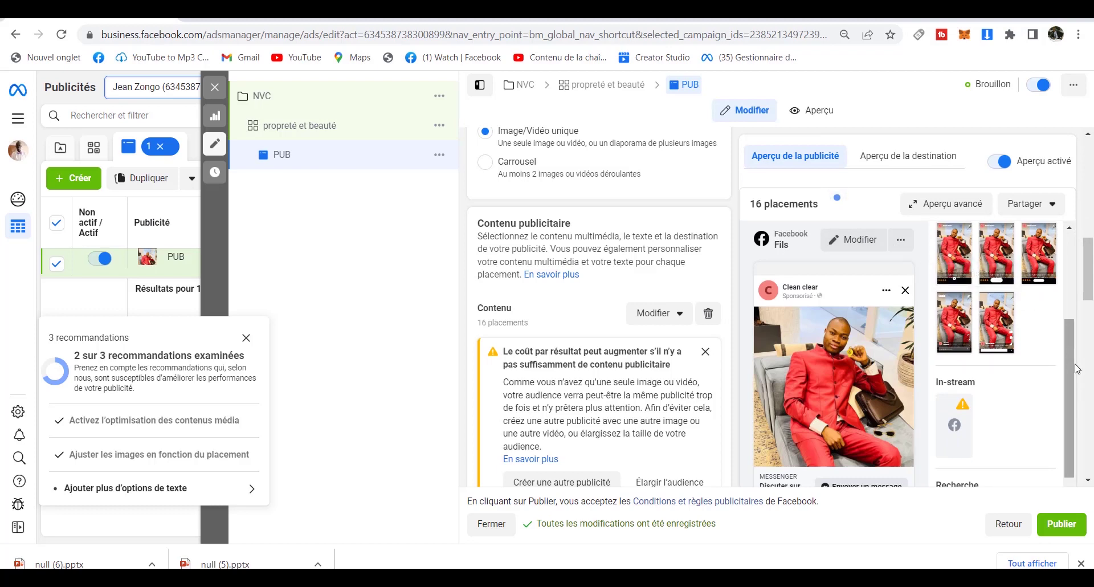
drag(1072, 373, 1070, 258)
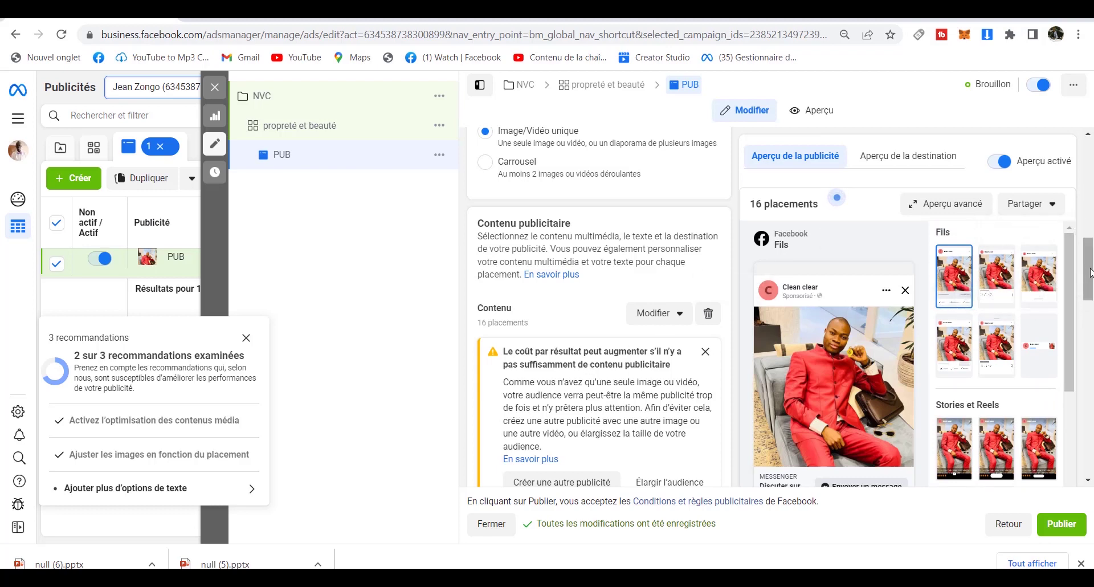
drag(1089, 273, 1090, 311)
drag(1089, 315, 1082, 342)
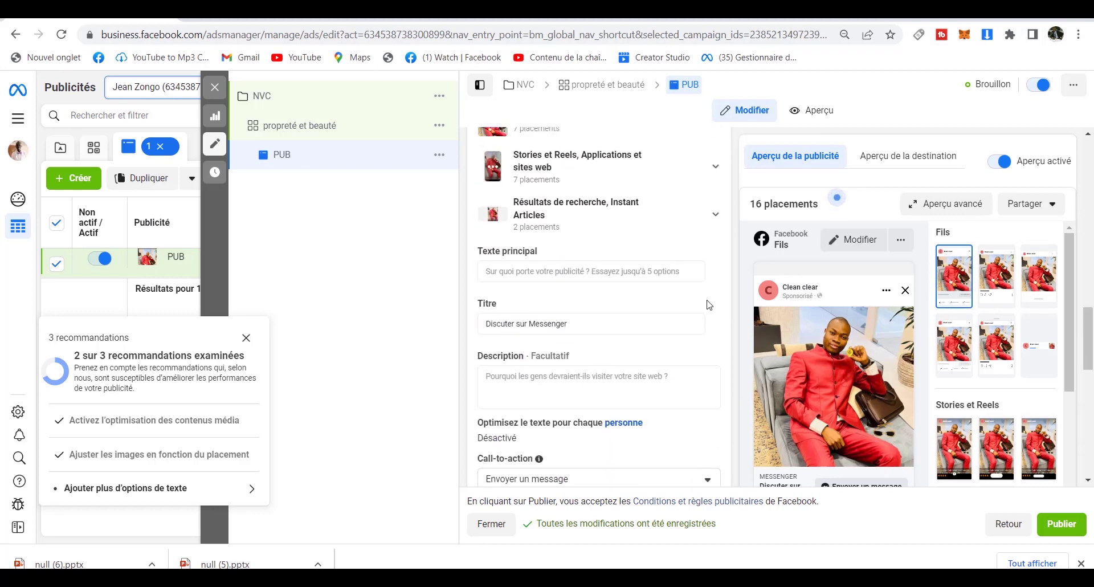
Enter 'nous offrons des services de nettoyage' as the primary text, leaving the title unchanged.
click(544, 270)
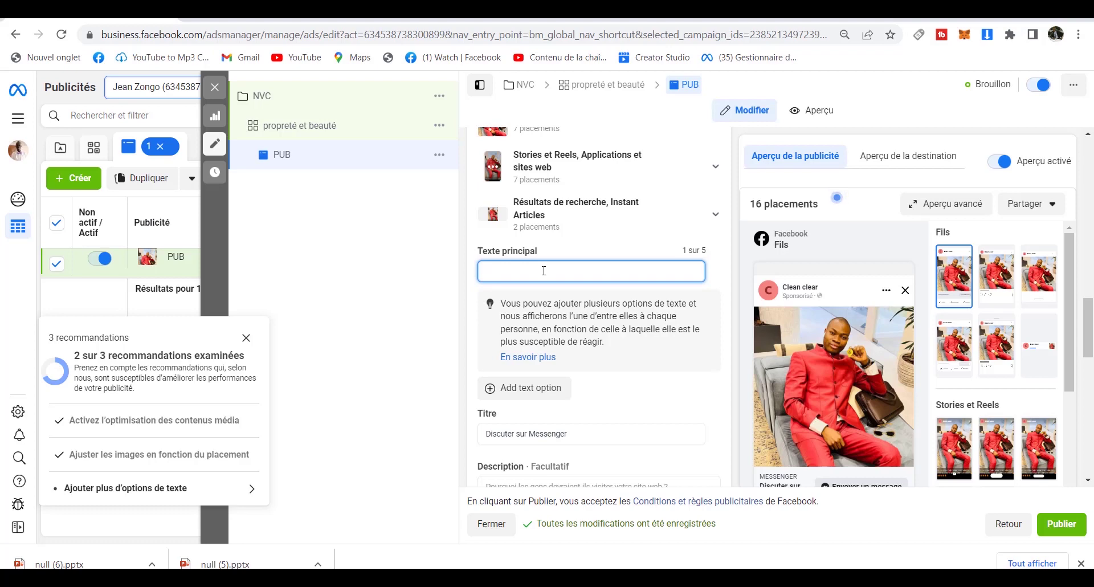
text(nous offrons)
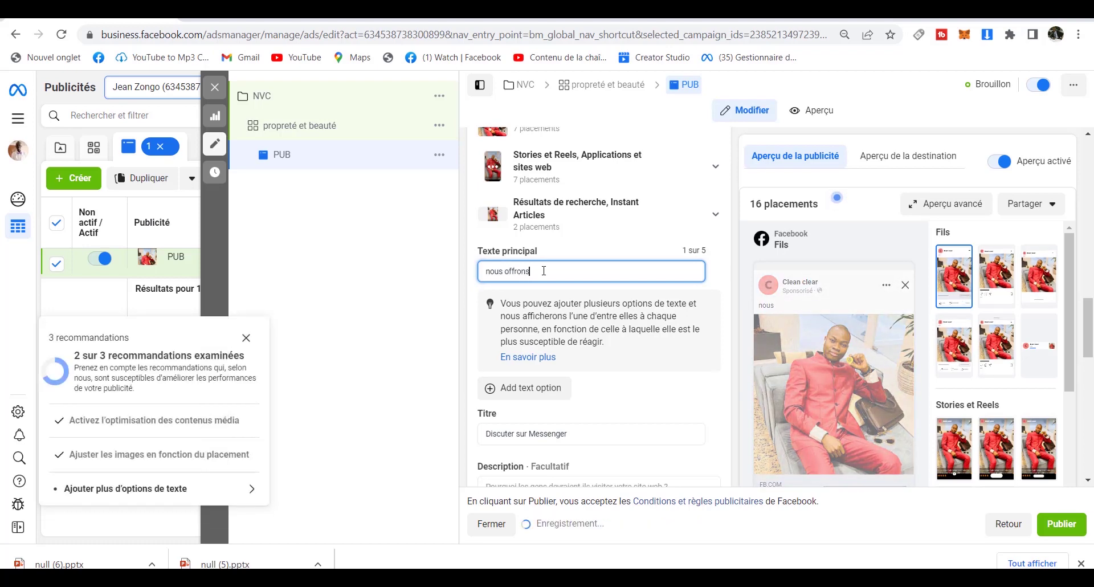
text( des services)
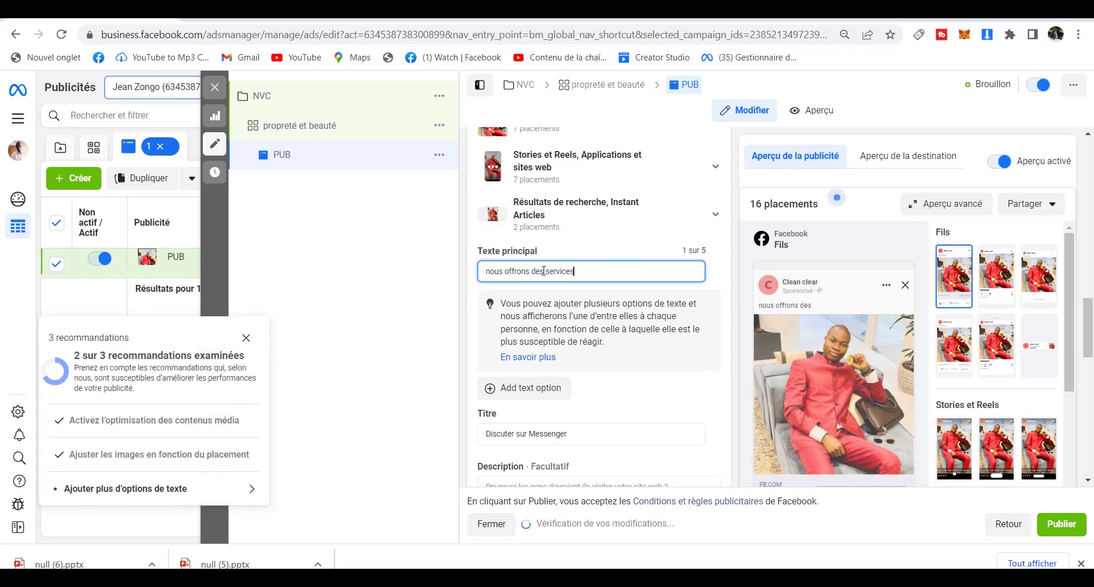
text( de nettoyag)
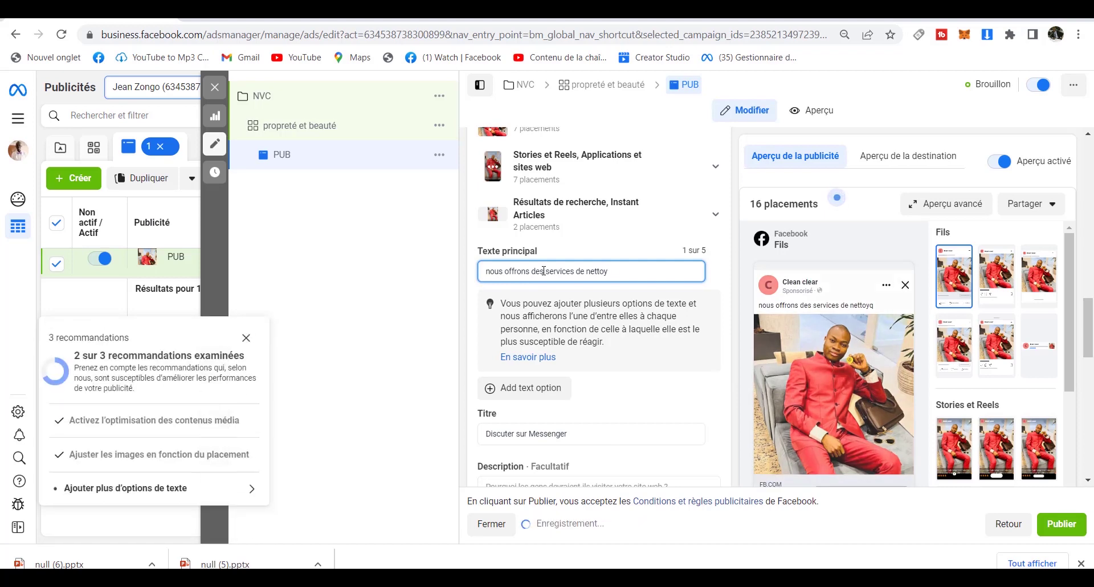
text(e)
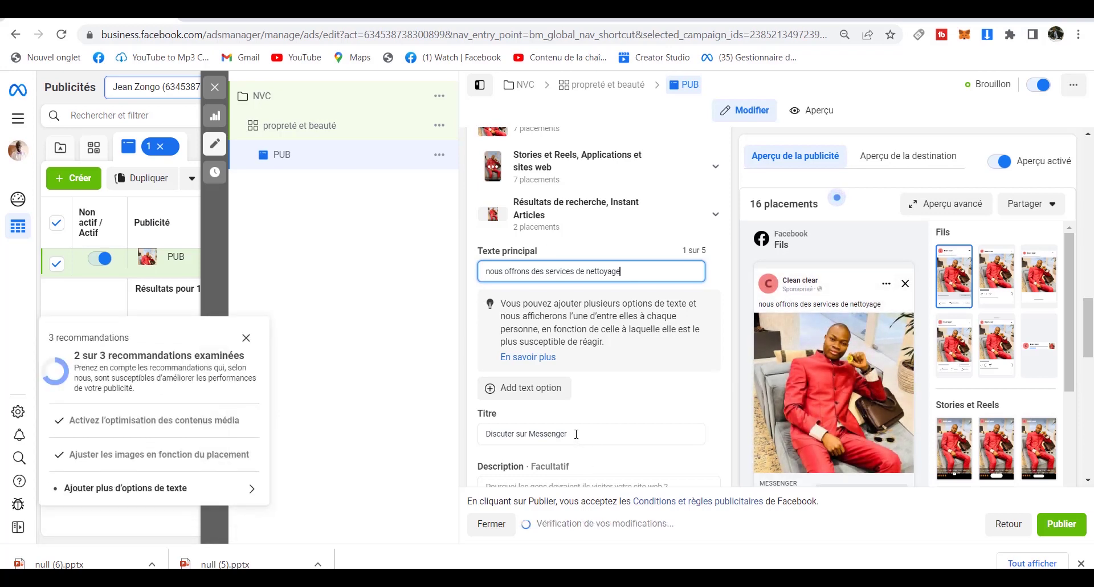
click(576, 434)
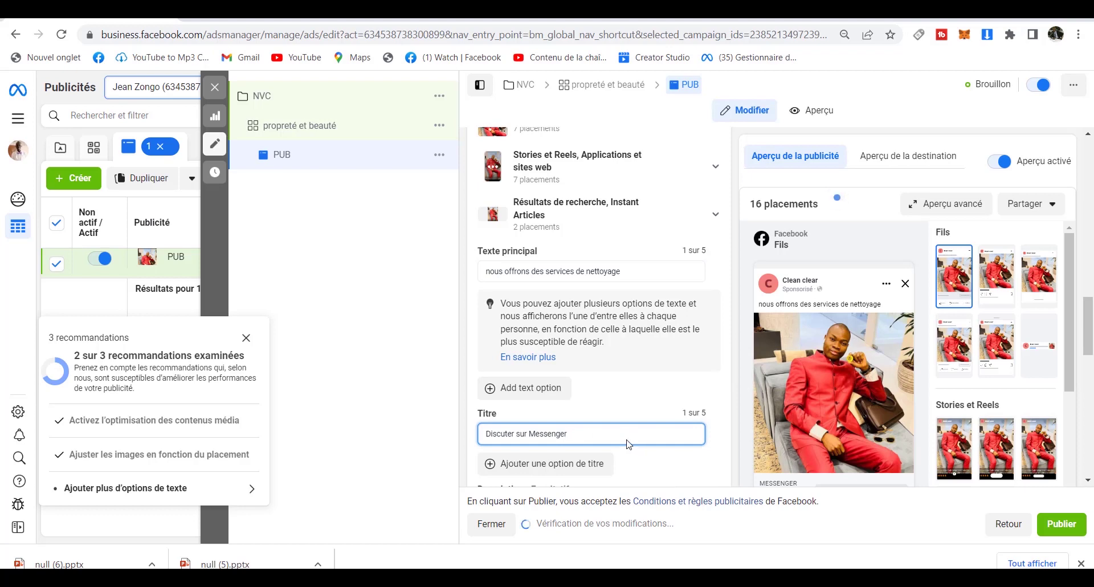
drag(592, 434, 483, 441)
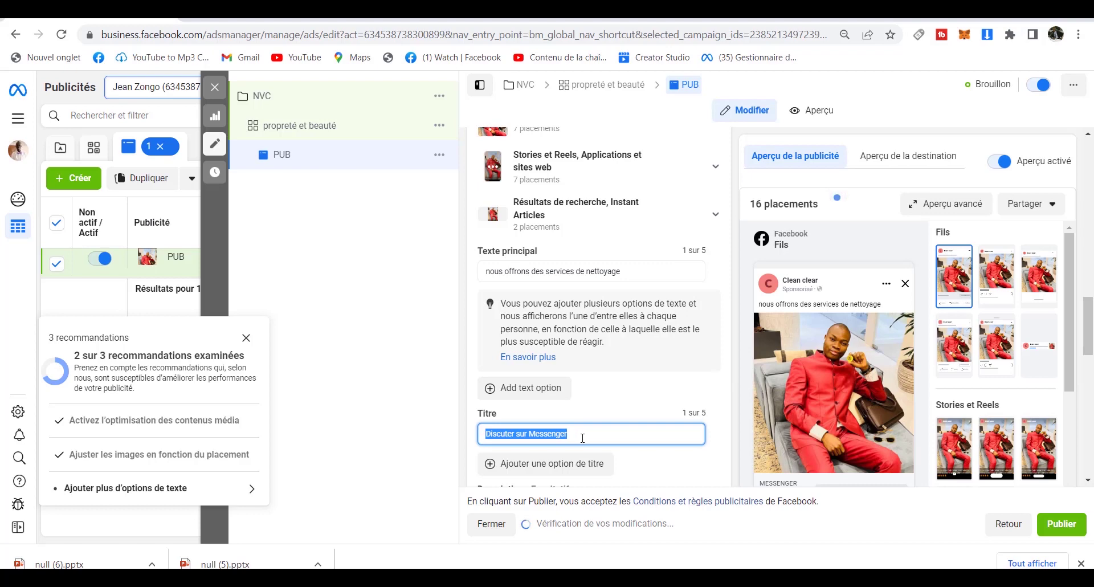
click(582, 438)
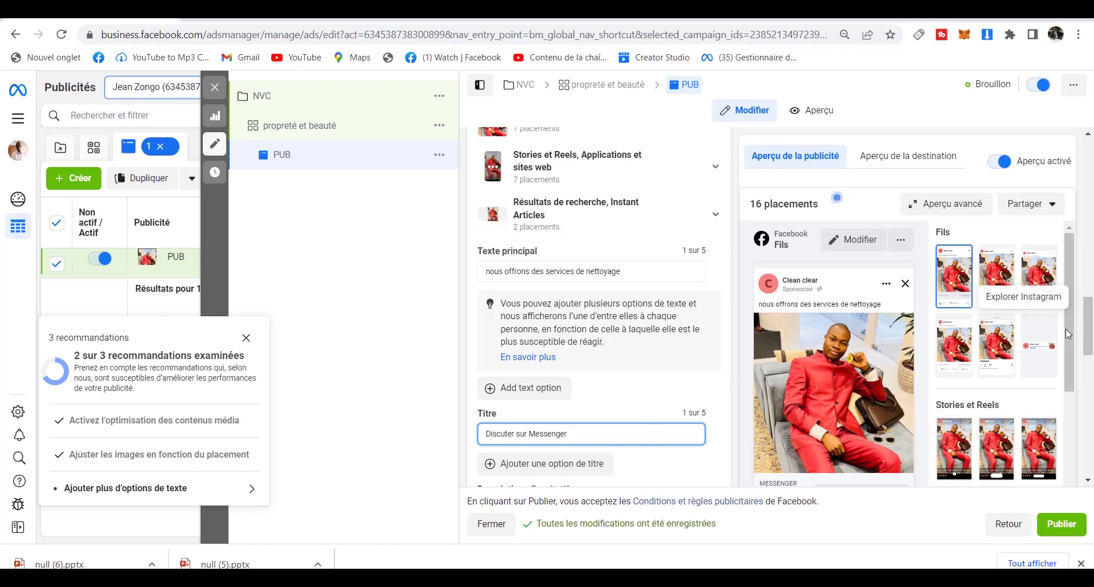
drag(1090, 332, 1090, 372)
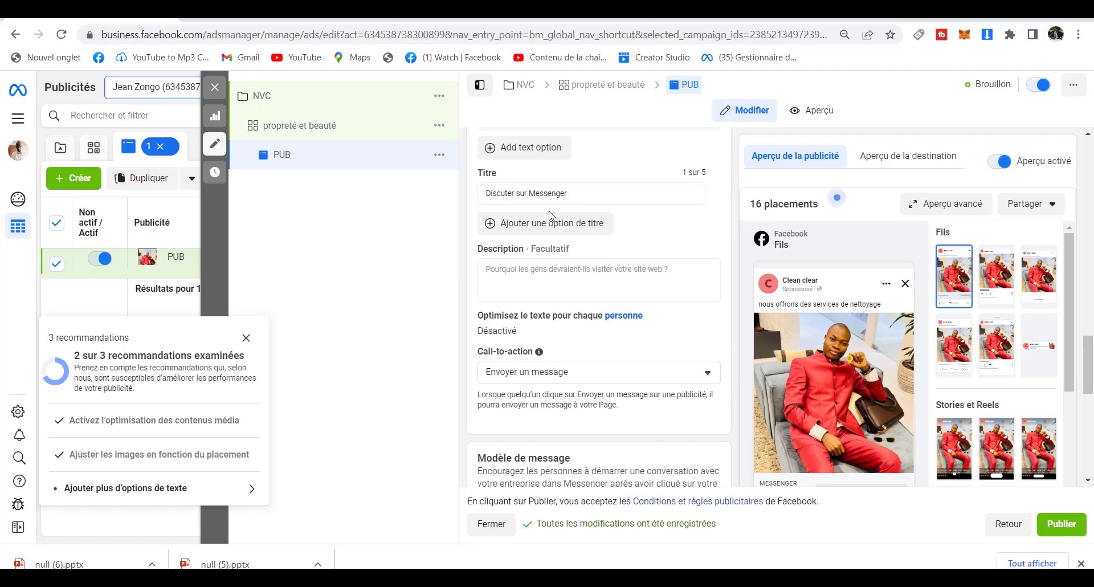
click(549, 276)
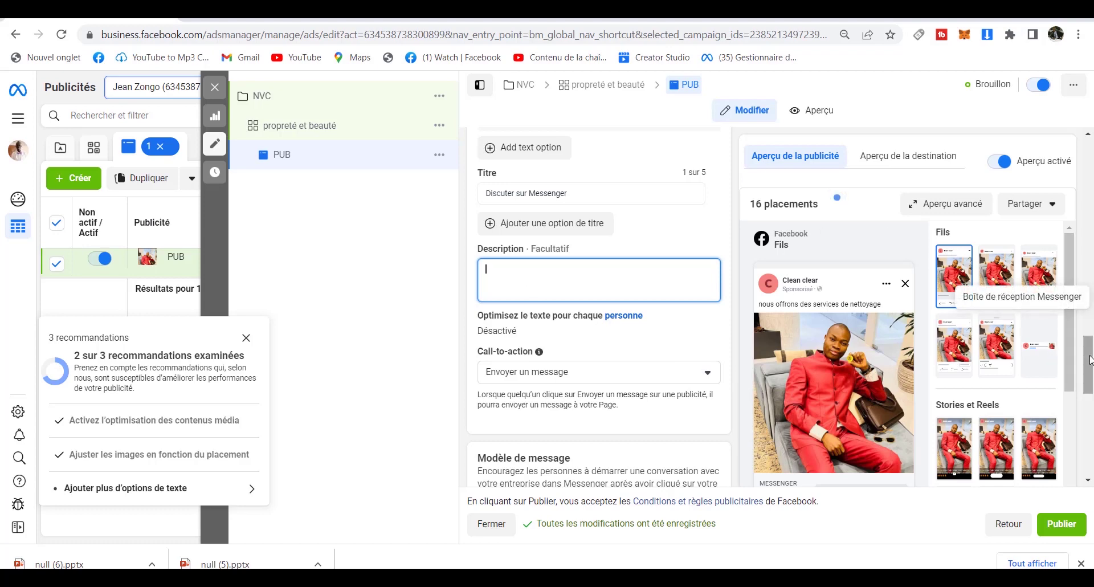
mouse_move(1088, 359)
mouse_down()
mouse_move(1088, 379)
mouse_move(1088, 367)
mouse_up()
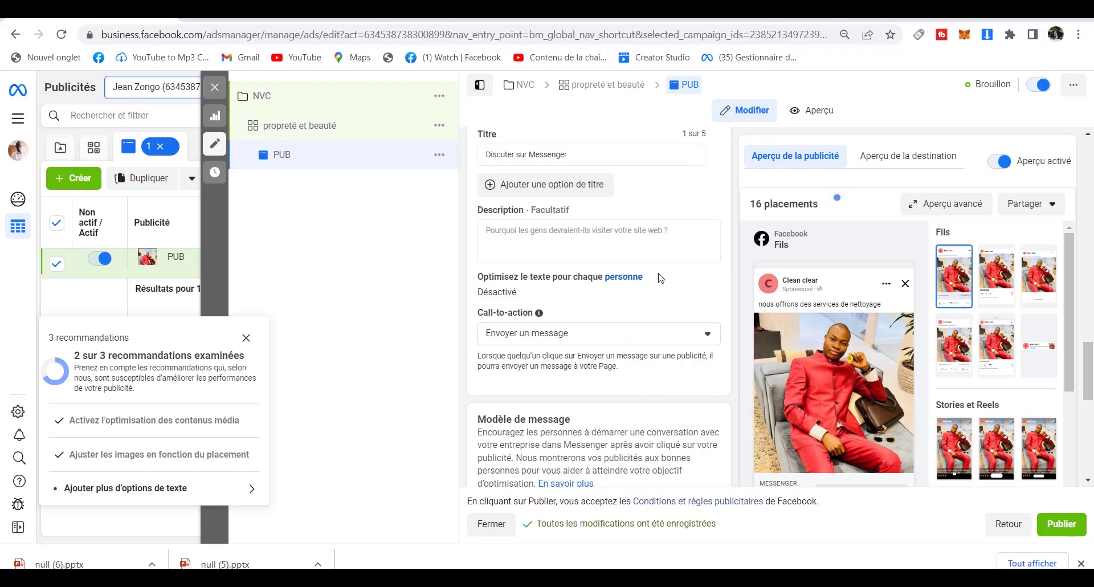
click(617, 237)
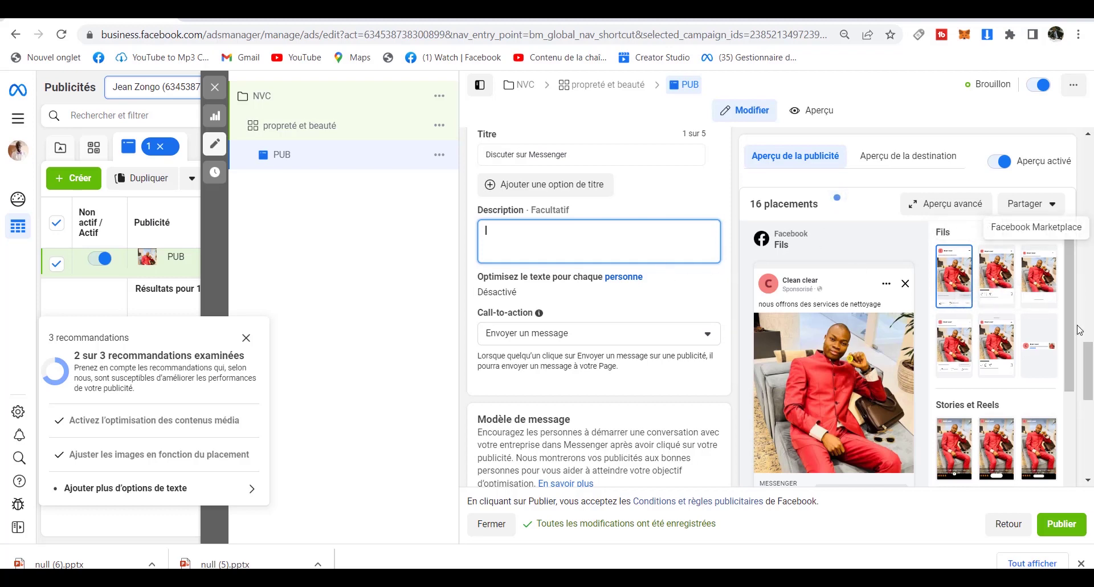
drag(1090, 365, 1091, 377)
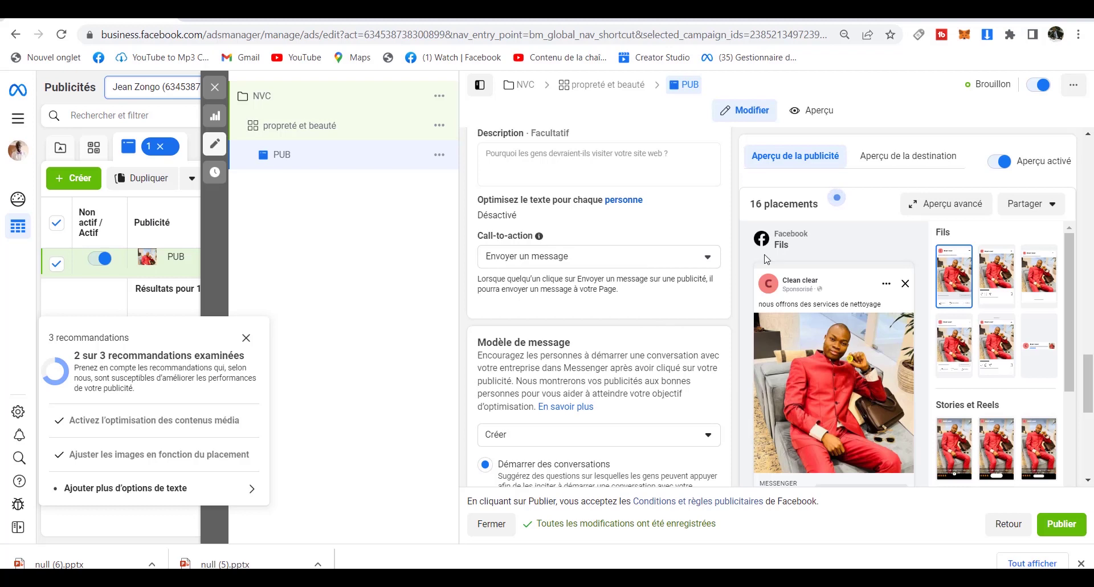
mouse_move(1091, 395)
mouse_down()
mouse_move(1090, 419)
mouse_move(1091, 407)
mouse_up()
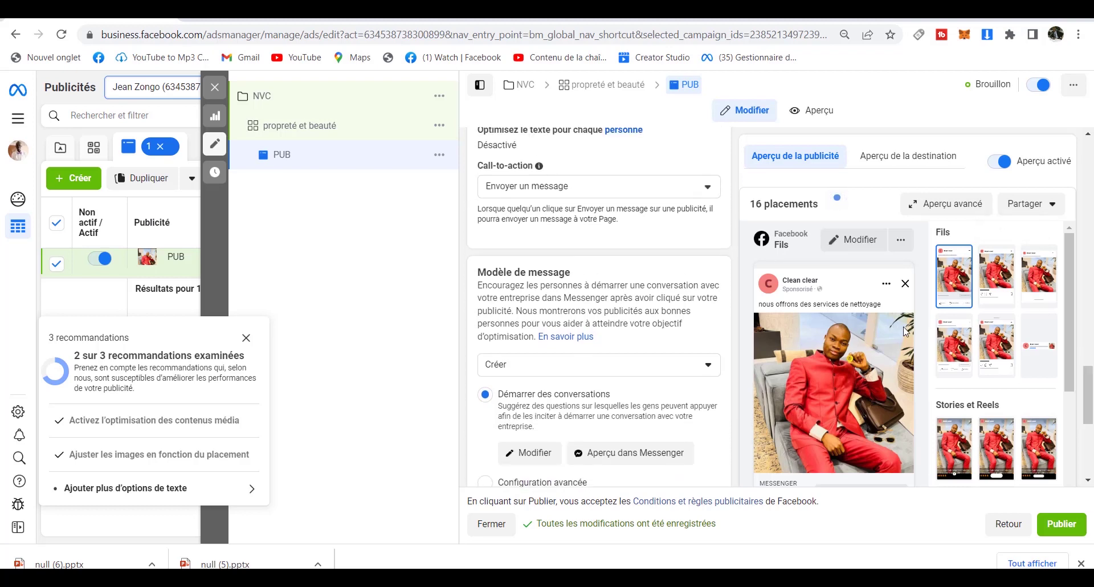
drag(1069, 336, 1070, 372)
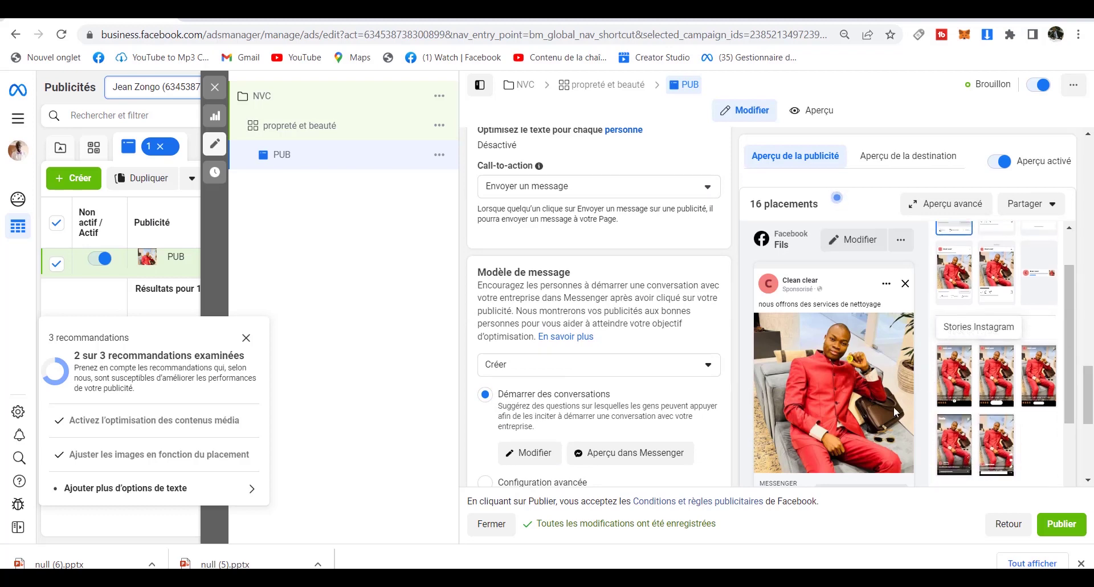
drag(1088, 401, 1088, 452)
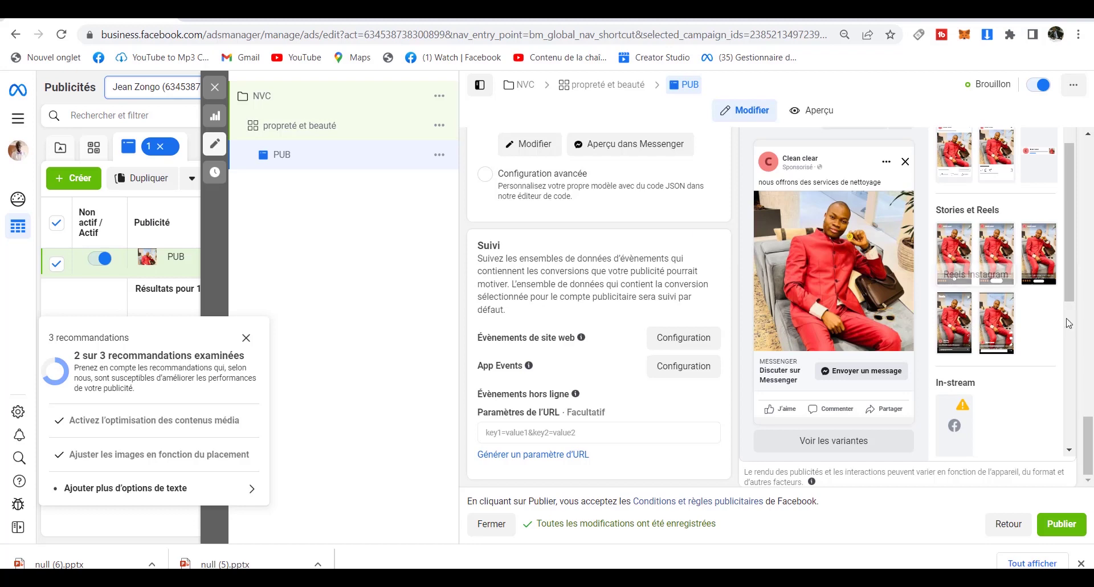
drag(1090, 436, 1090, 406)
scroll(636, 329, up, 4)
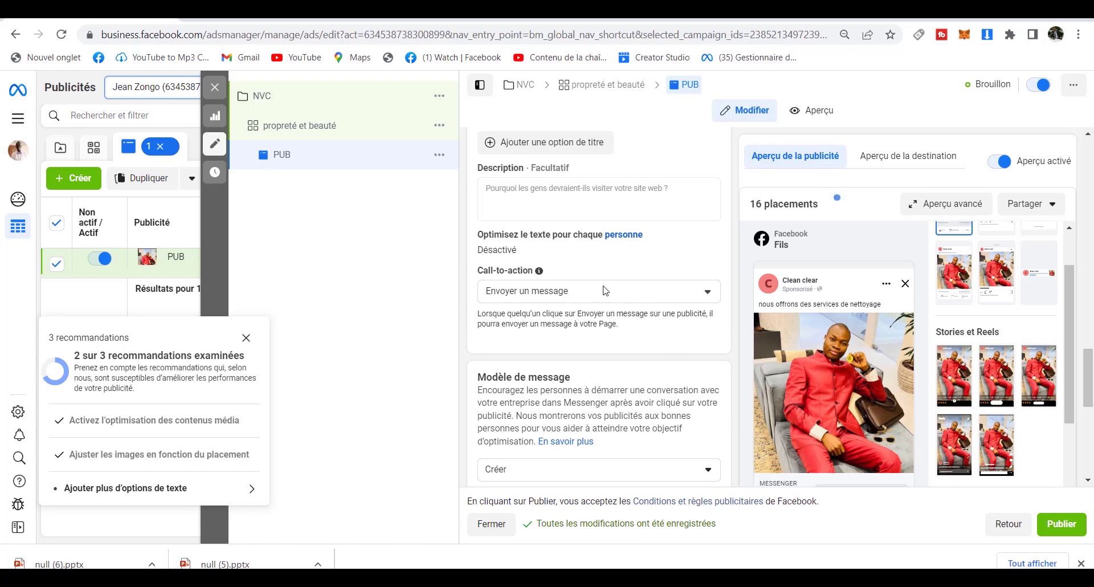
Change the call-to-action from Envoyer un message to En savoir plus and check the preview.
click(644, 293)
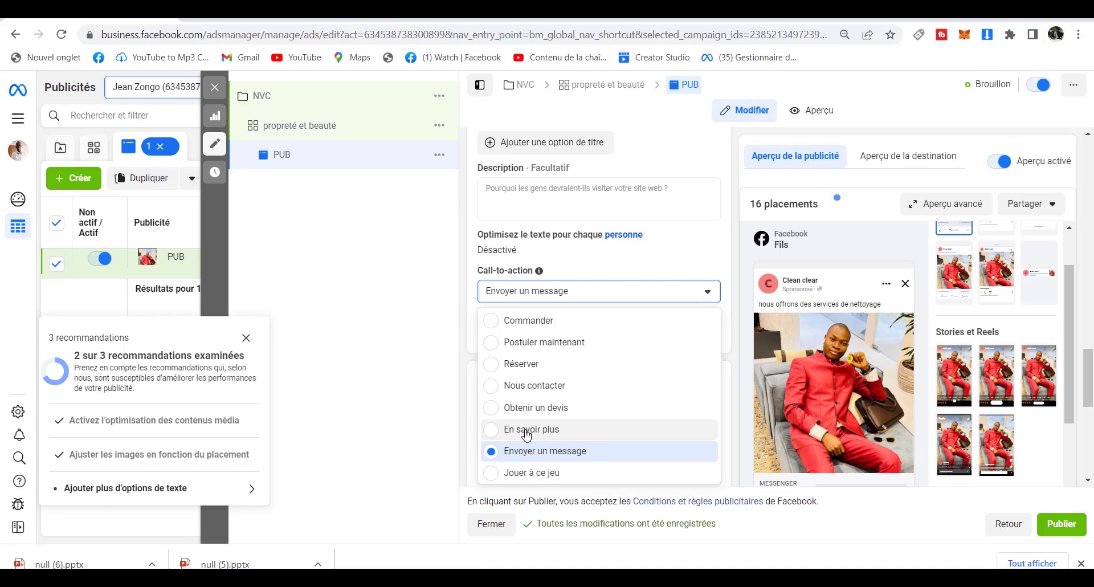
click(526, 433)
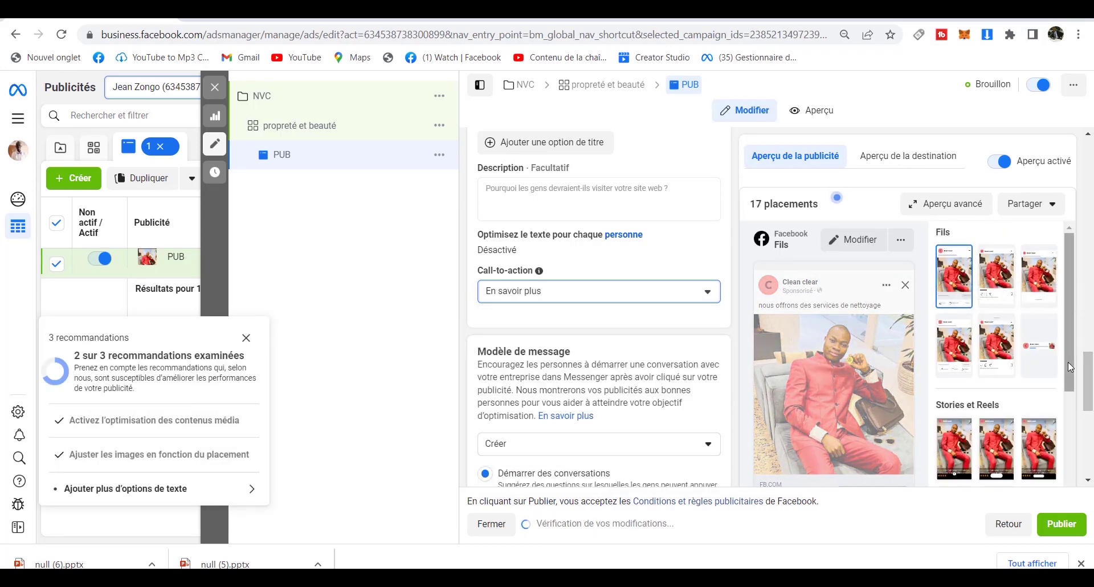
scroll(1090, 392, down, 3)
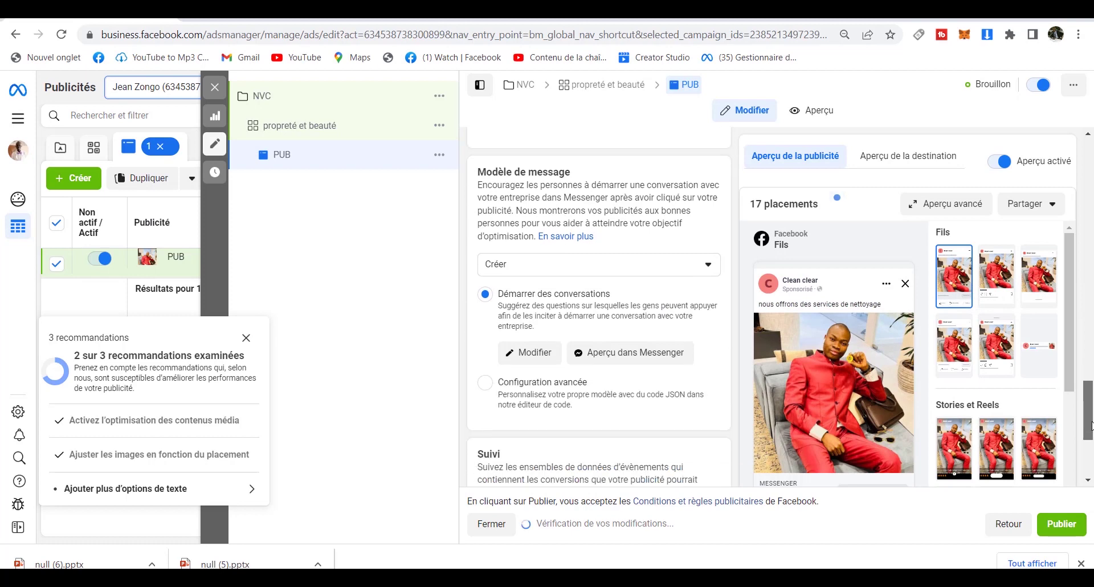
drag(1068, 382, 1072, 491)
drag(1089, 423, 1092, 456)
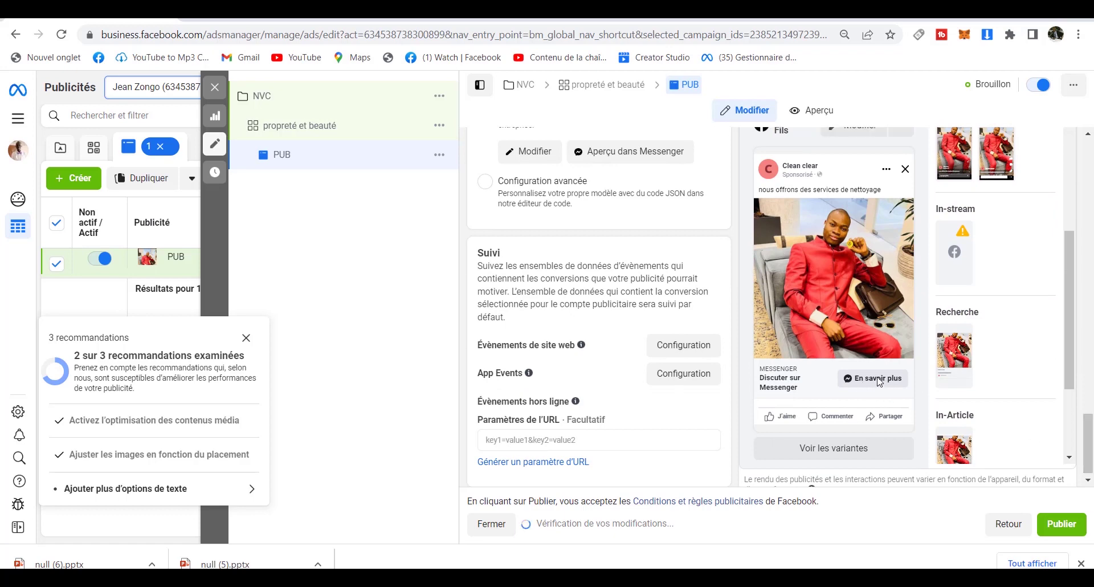
drag(1089, 437, 1092, 331)
Enter 'nous sommes en promo:::::' as the ad description, then open the Tous les outils menu.
click(643, 454)
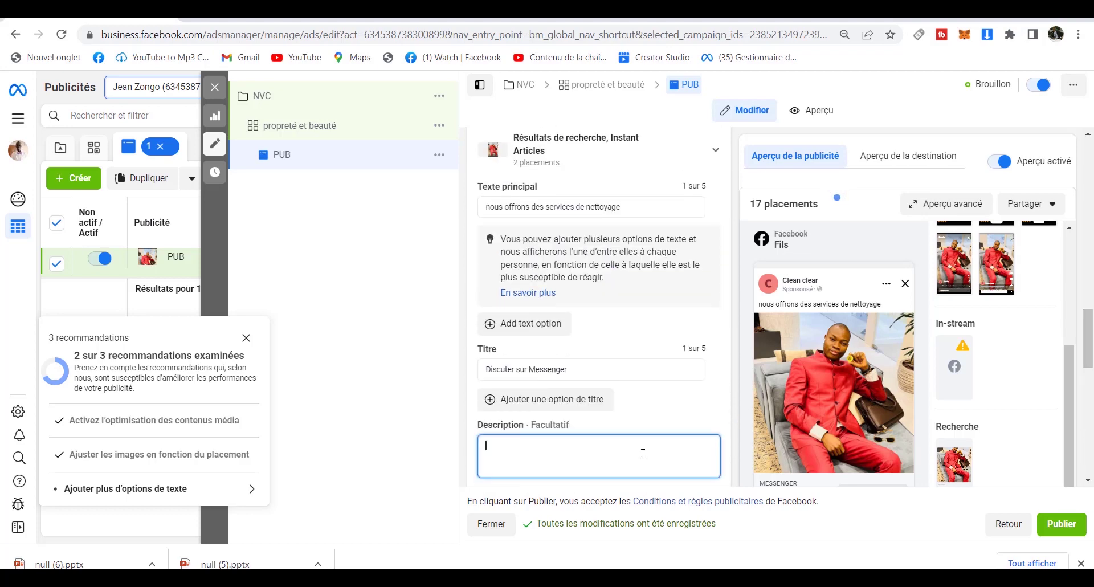
text(nous sommese)
key(BackSpace)
text(e)
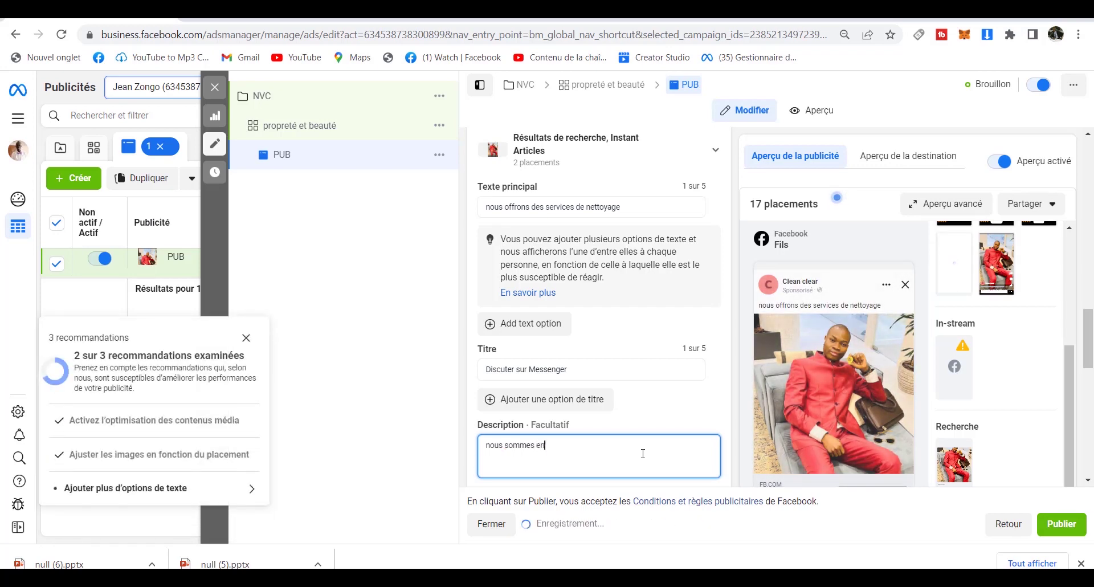
text(n promo)
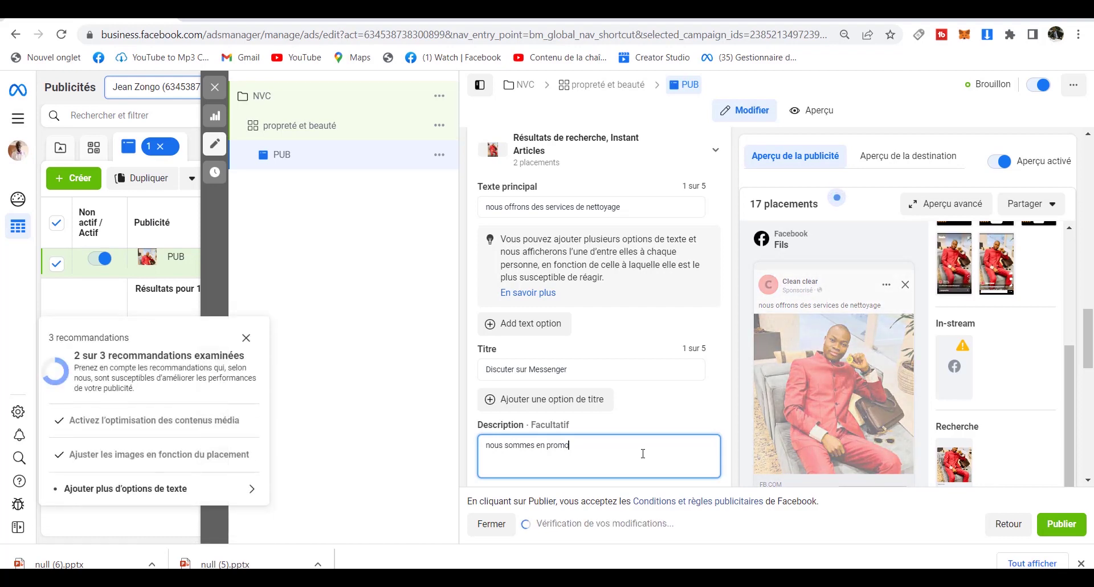
text(::::)
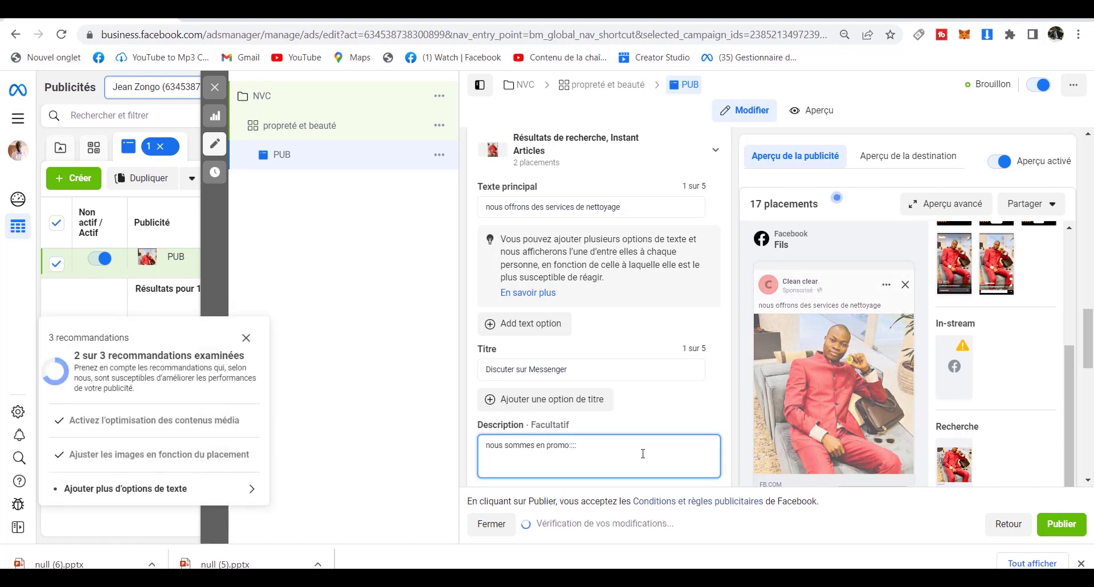
text(::::)
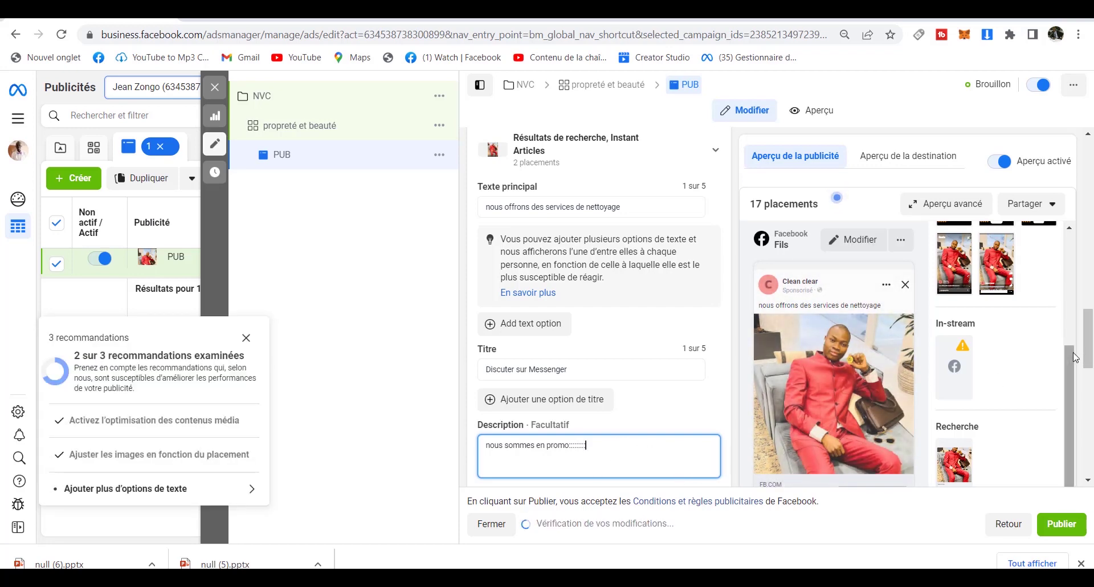
drag(1091, 342, 1092, 379)
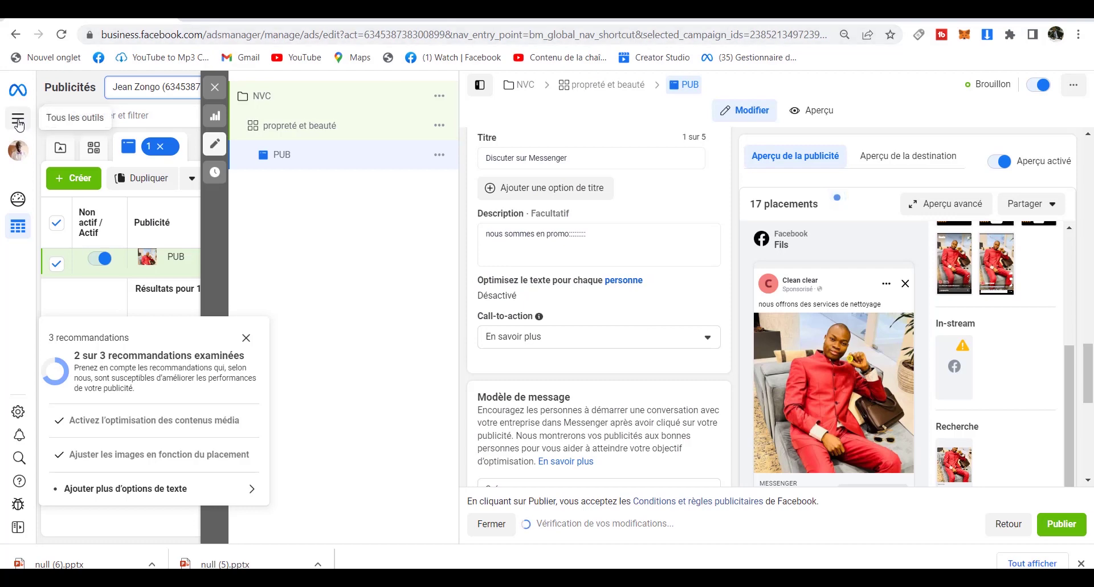
click(18, 121)
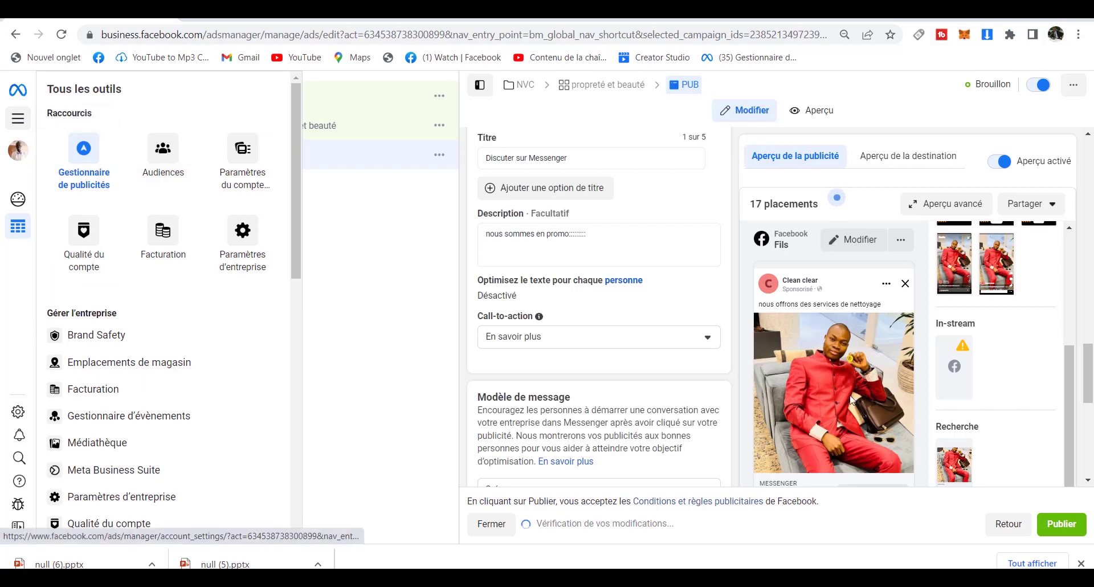
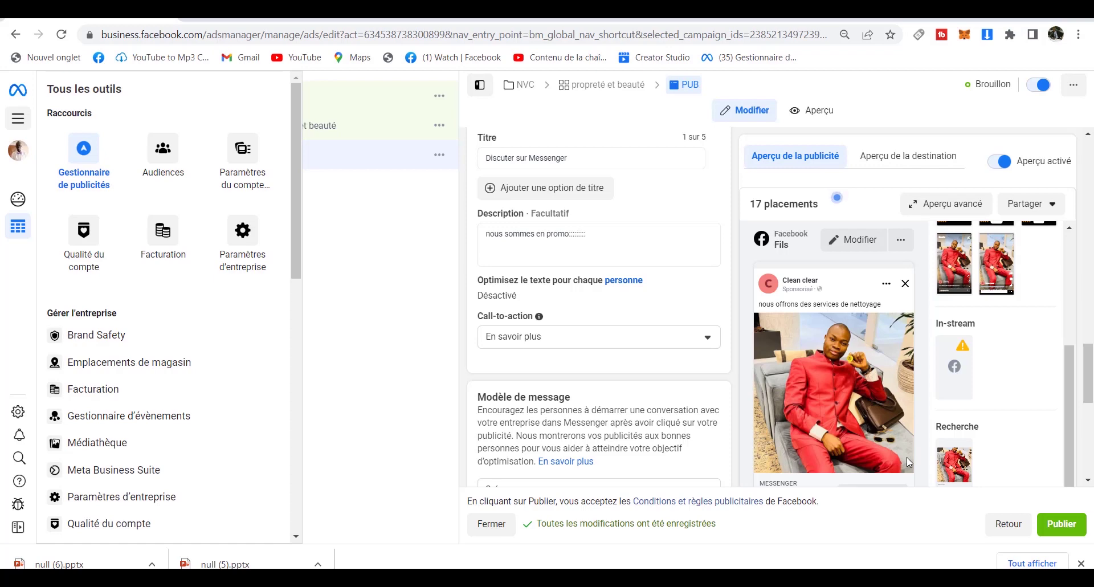
Open Ads Manager's ad set list showing the 'propreté et beauté' draft at 4,00 $ daily.
click(99, 160)
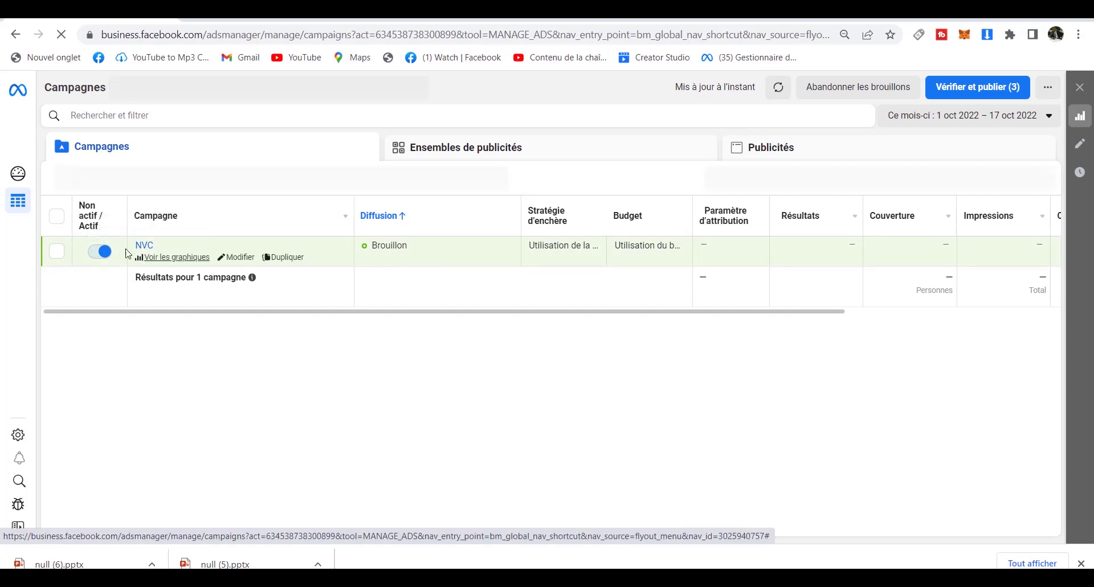
click(544, 158)
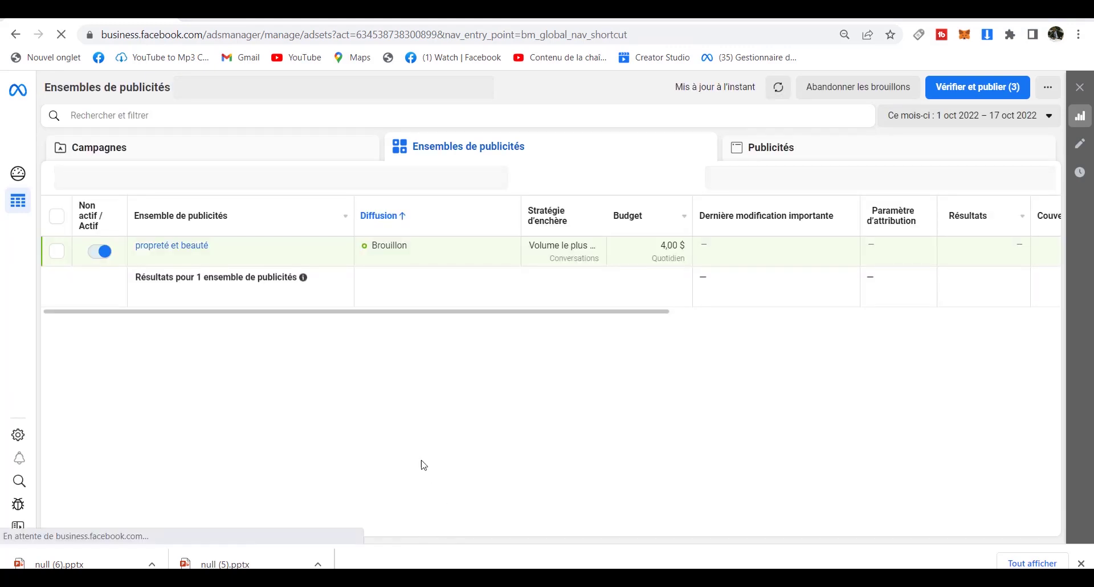
mouse_move(200, 253)
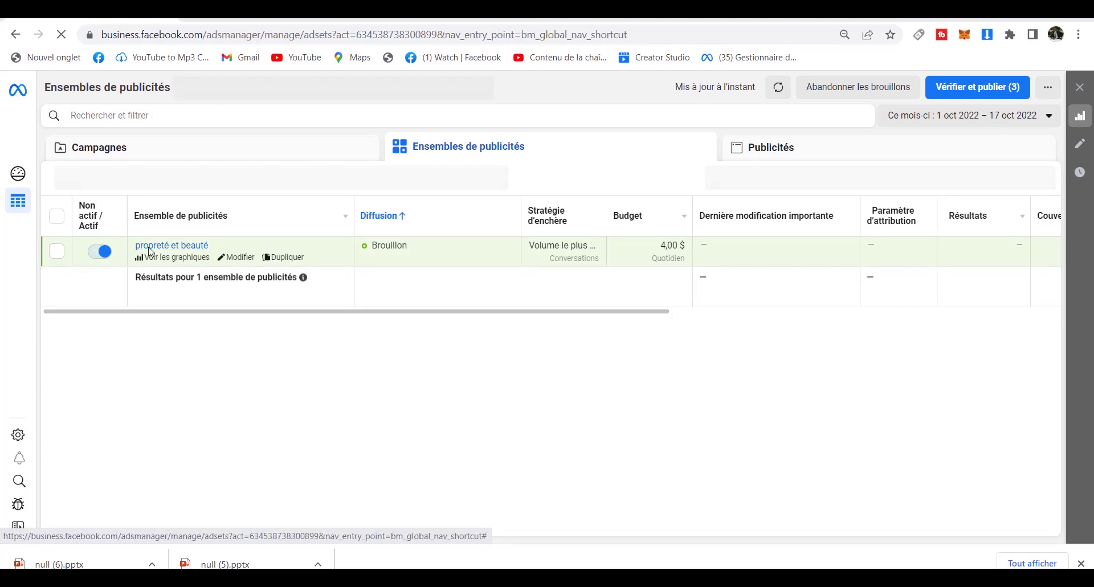
Duplicate the 'propreté et beauté' ad set as one copy in its original campaign.
click(55, 254)
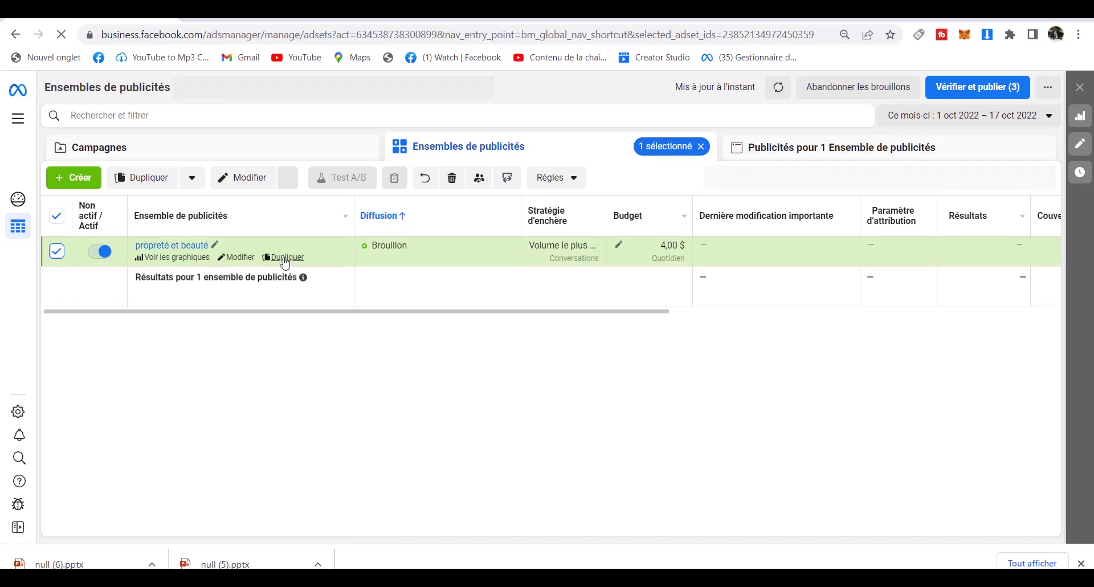
click(283, 257)
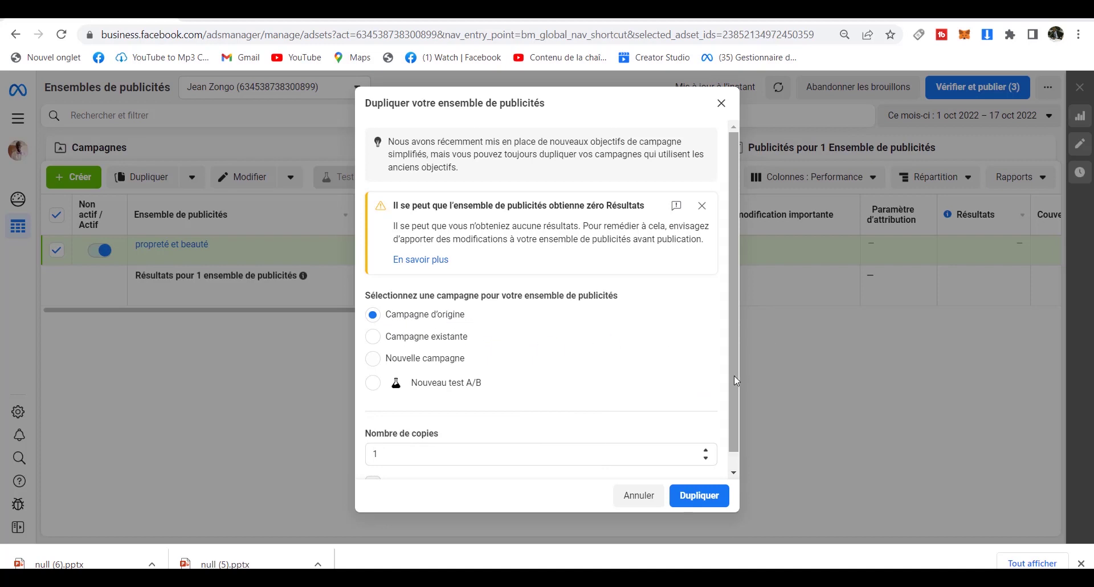
scroll(734, 375, down, 1)
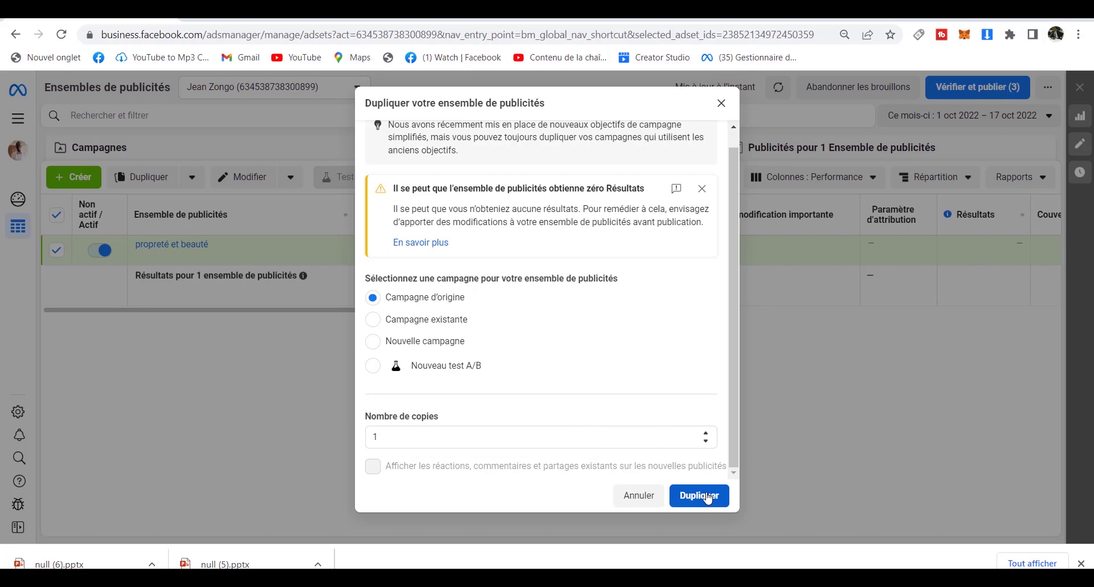
click(708, 498)
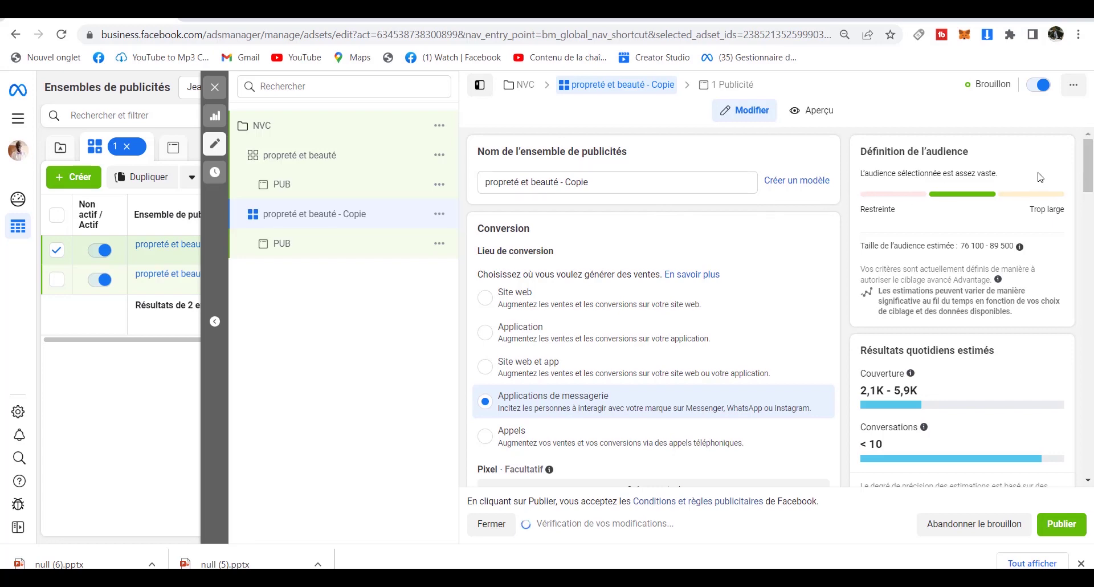
Turn off Advantage+ detailed targeting expansion, narrowing the audience to 31 400 – 37 000.
drag(1088, 180, 1081, 406)
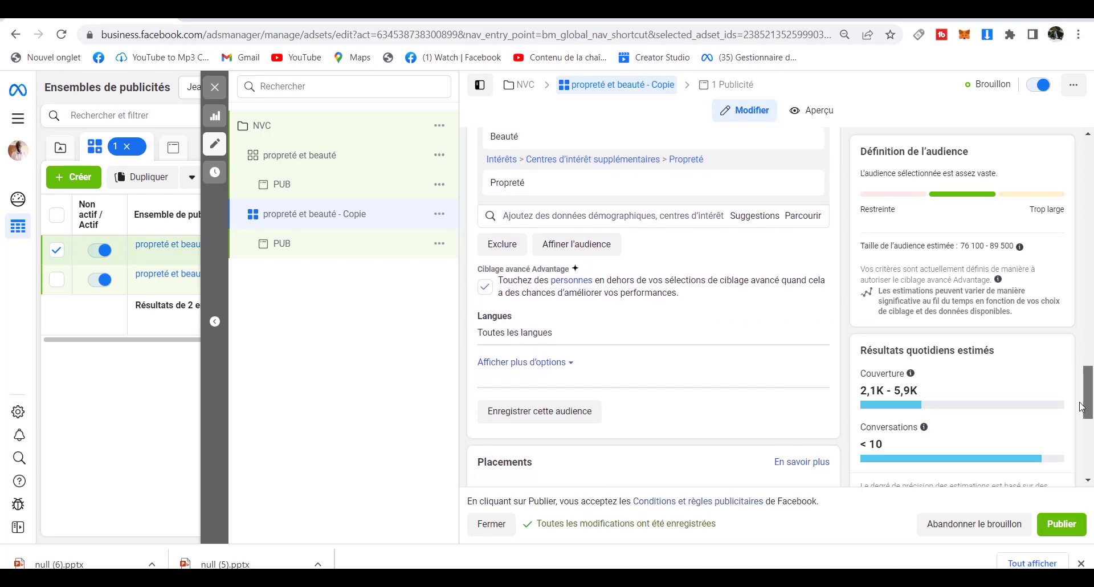
click(483, 288)
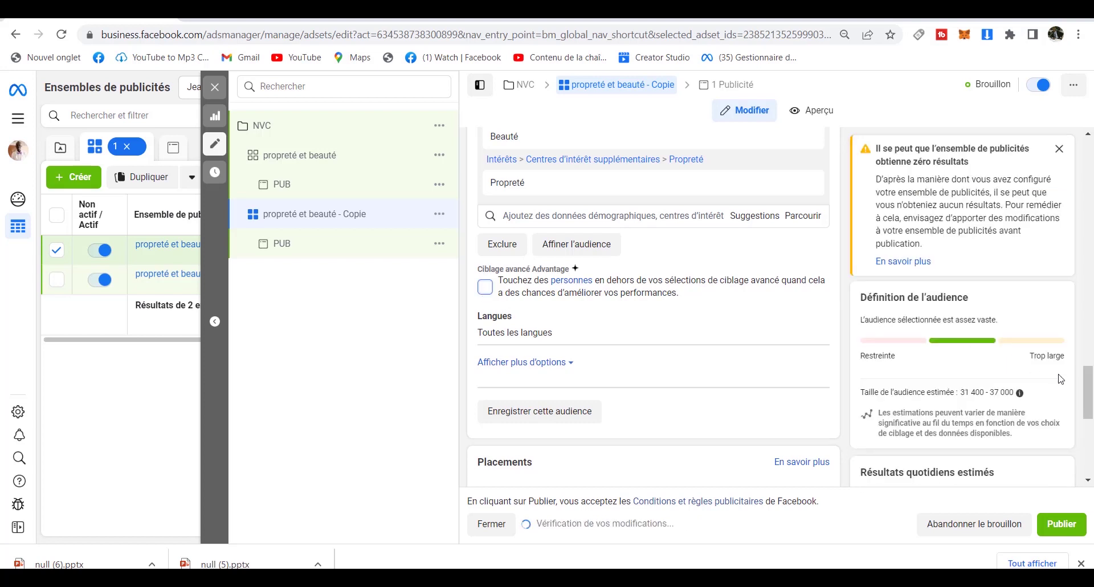
scroll(1090, 376, up, 3)
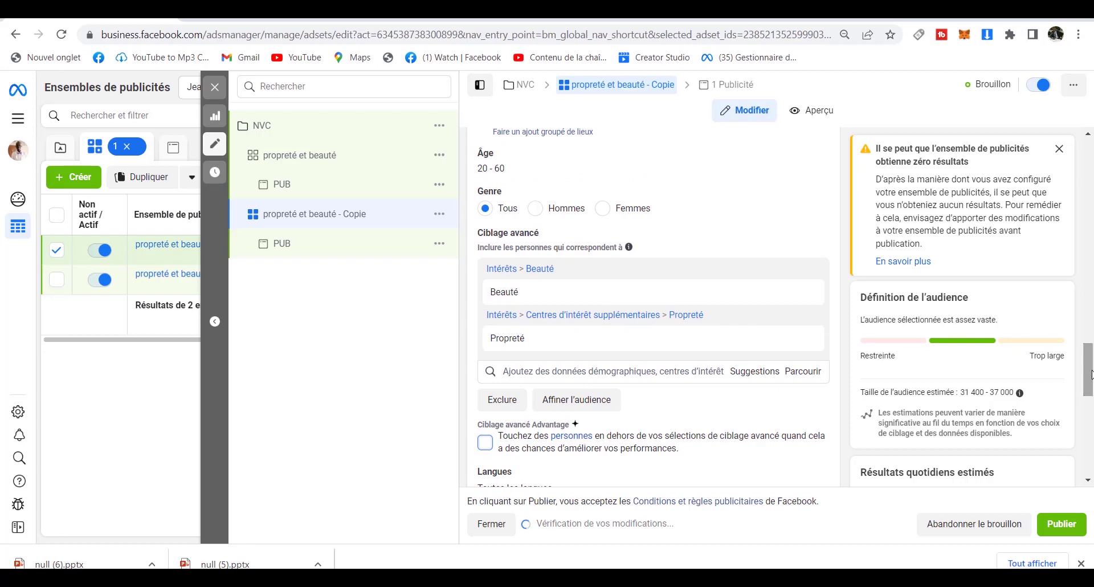
mouse_move(750, 342)
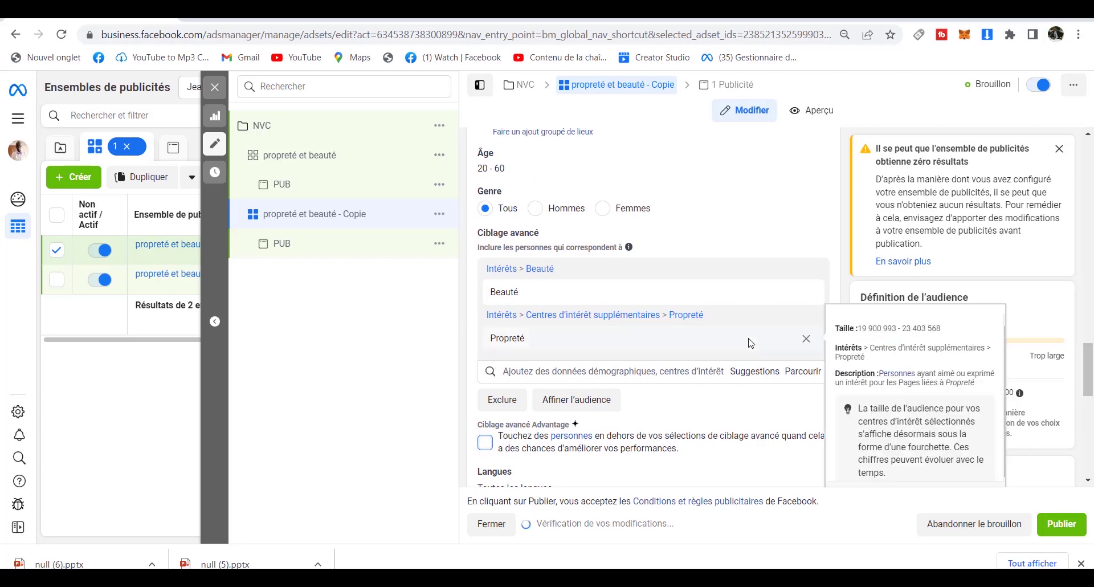
Swap the Propreté and Beauté interests for Entretien de l'automobile and Location.
click(806, 341)
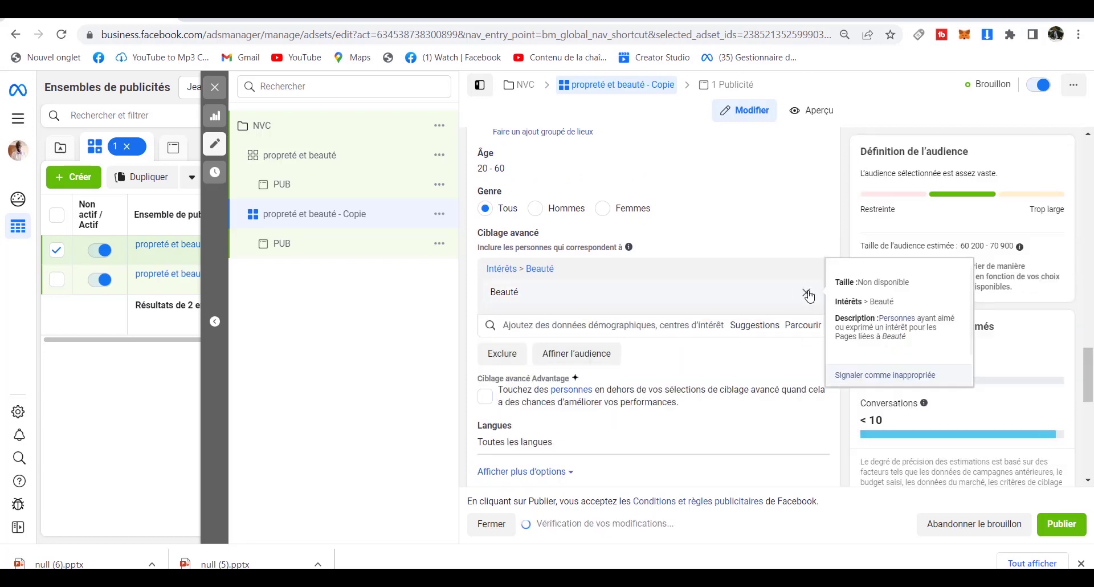
click(807, 293)
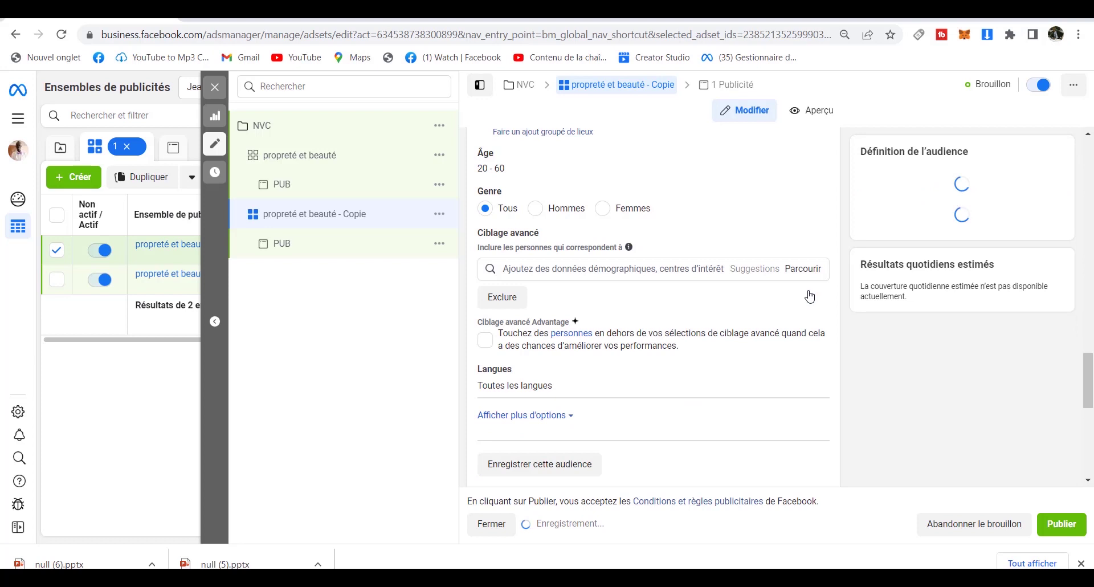
click(671, 270)
text(entre)
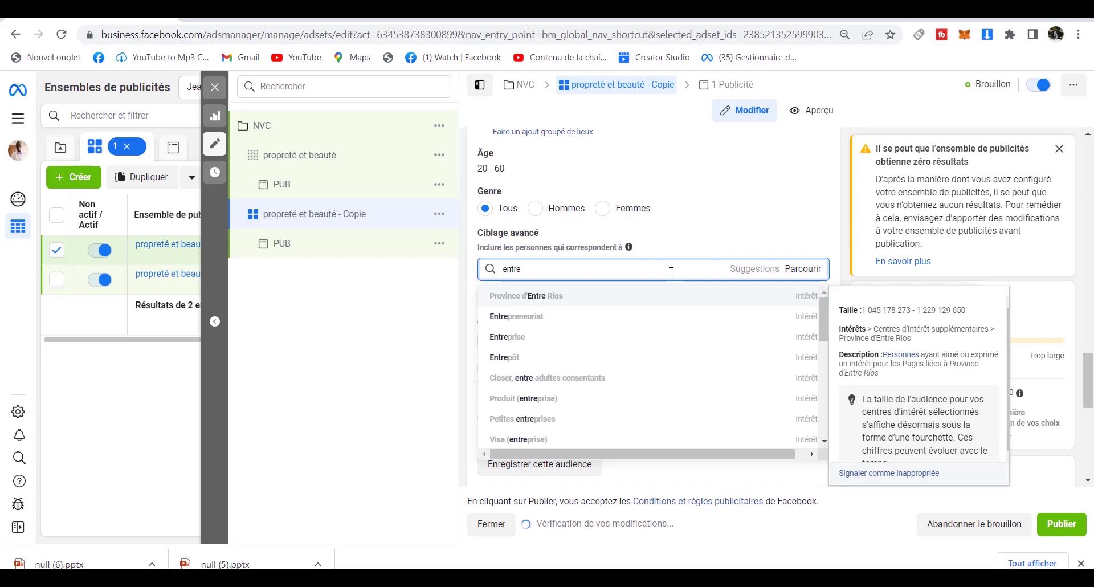
text(tie)
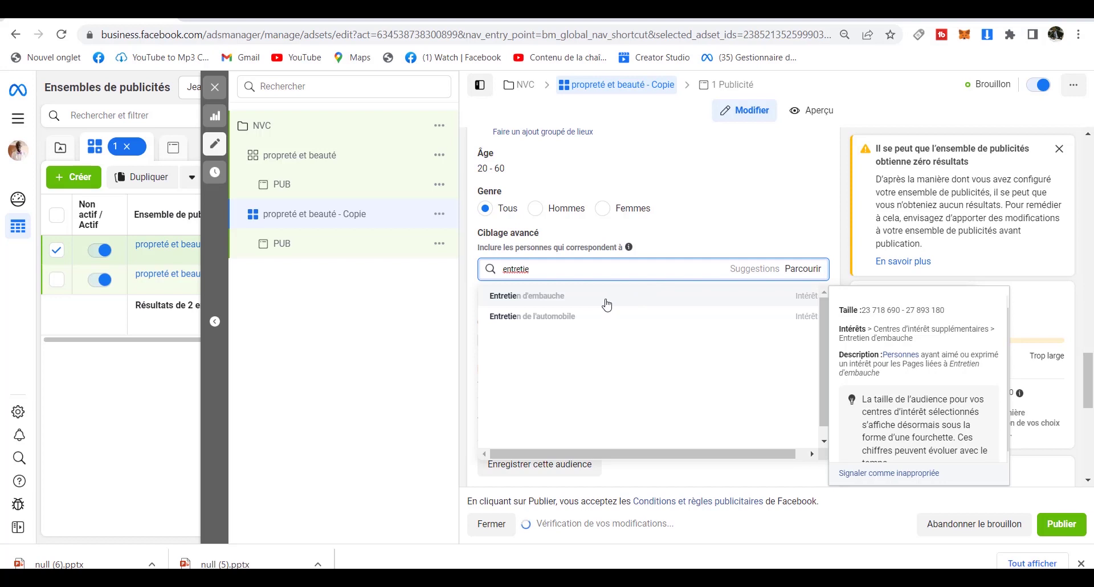
click(580, 323)
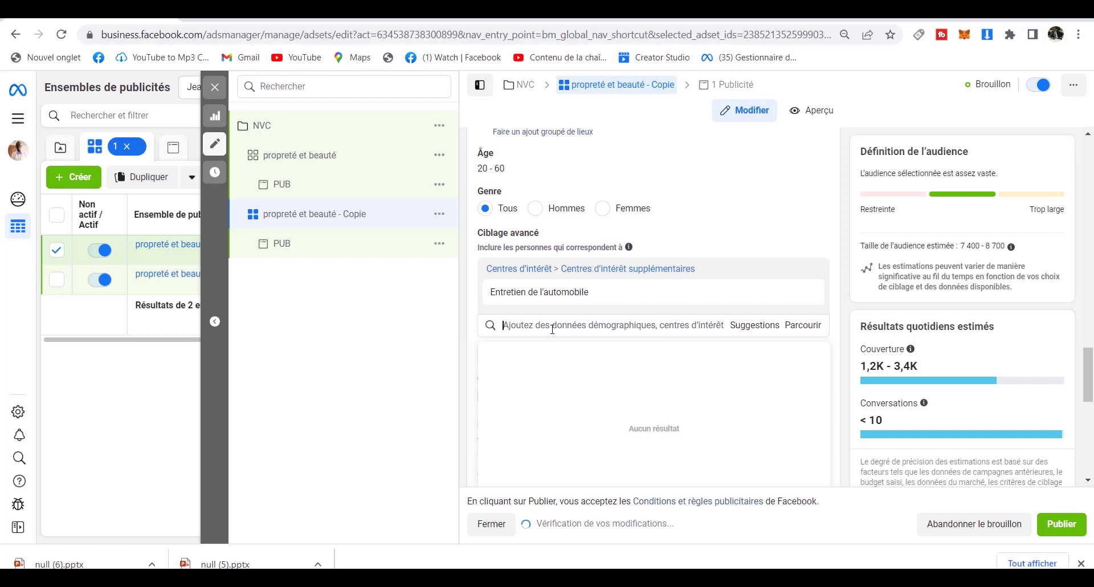
click(552, 329)
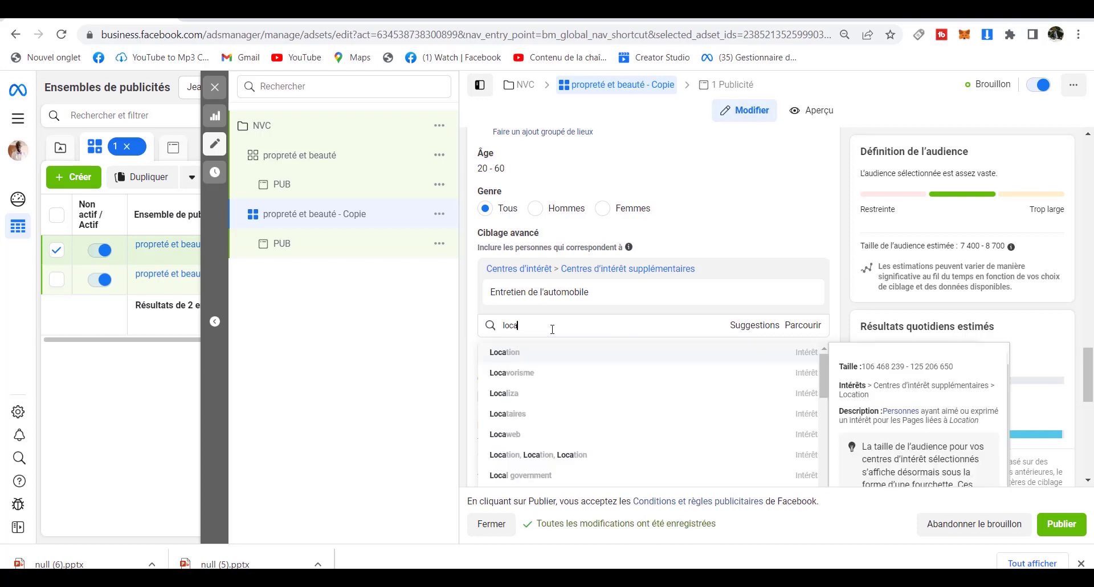
click(553, 359)
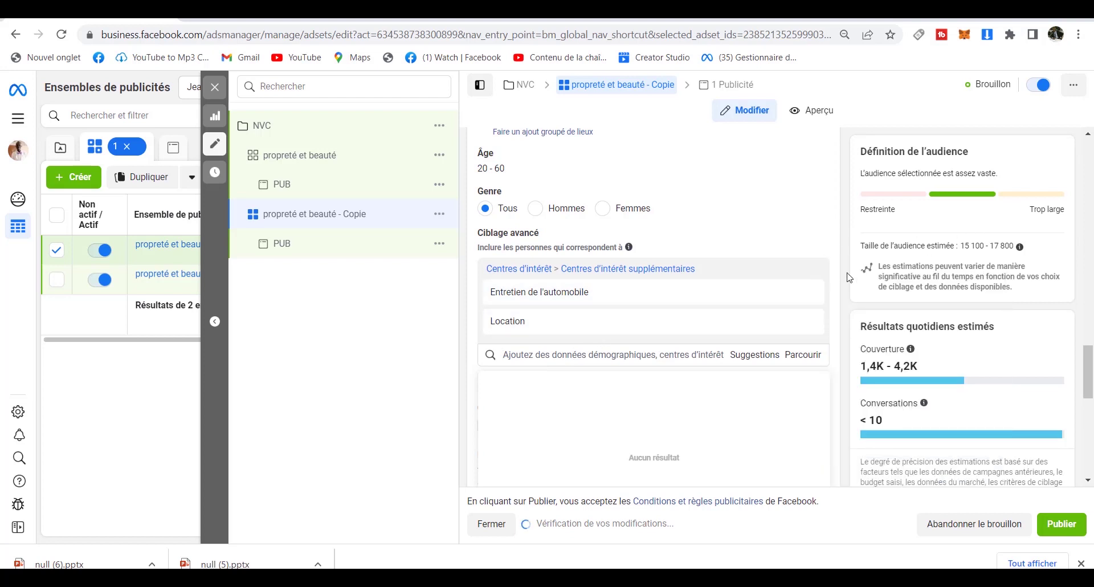
click(655, 353)
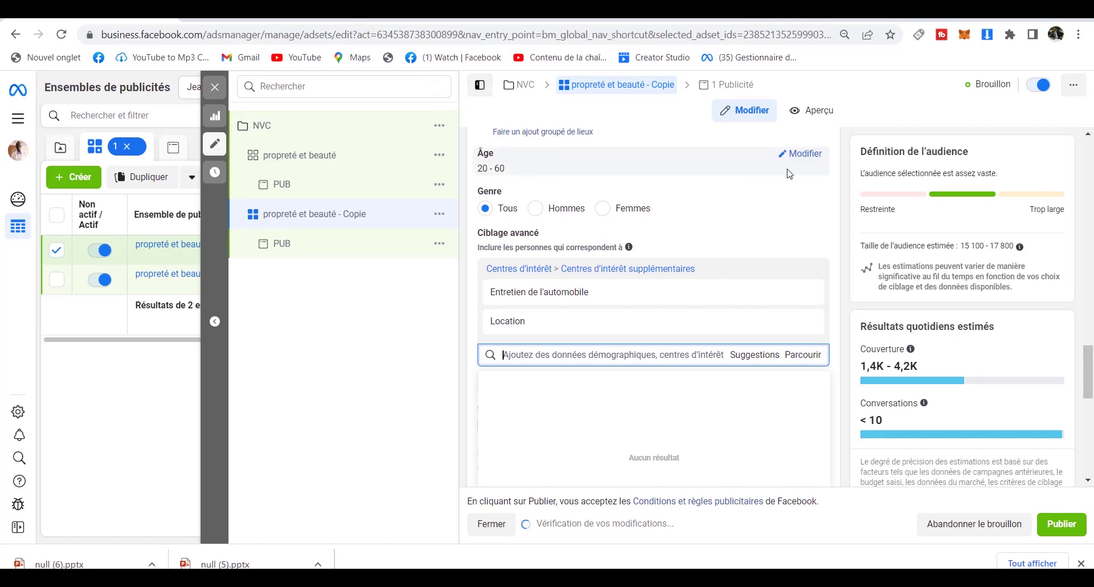
Set the copy's age range to 20 through 65+.
click(803, 155)
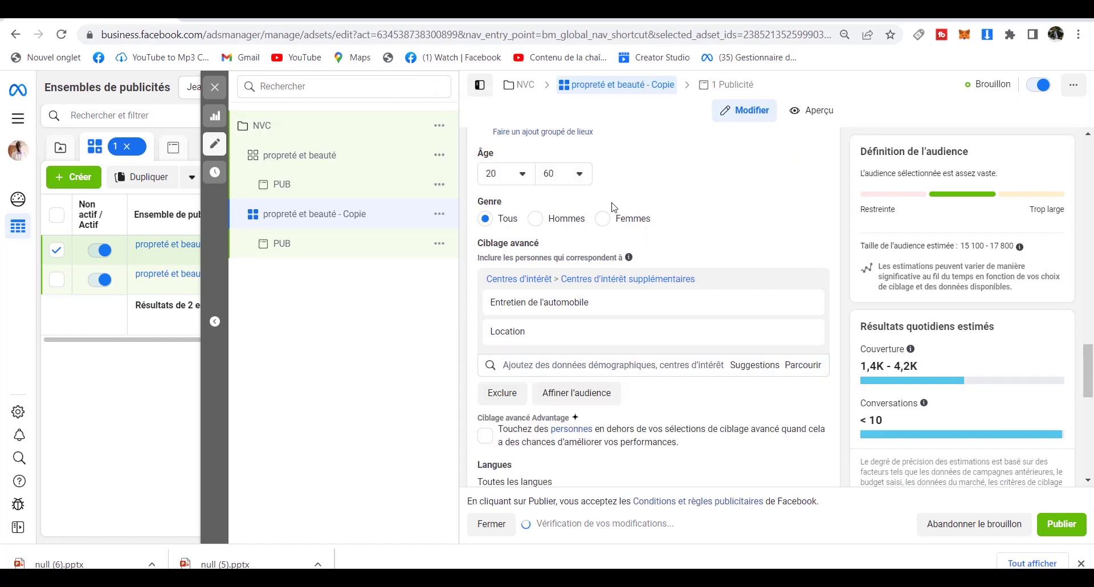
click(579, 179)
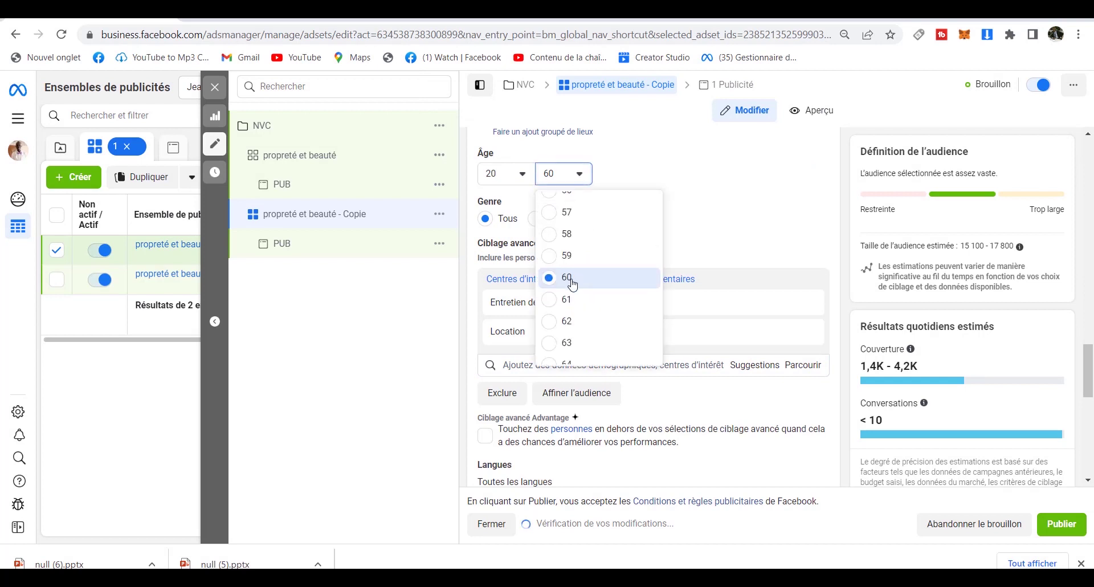
click(581, 363)
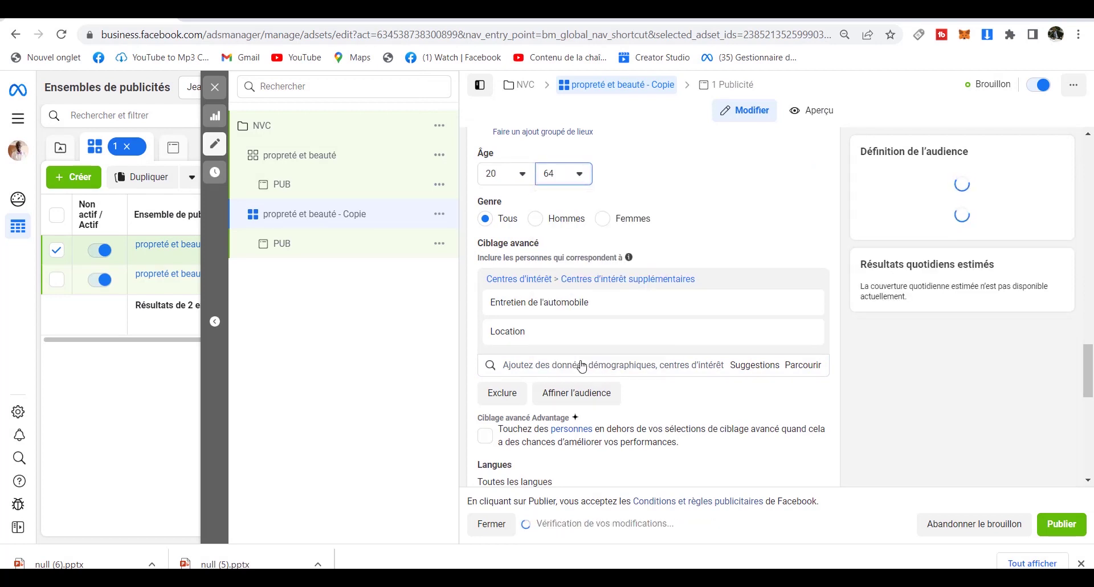
click(580, 176)
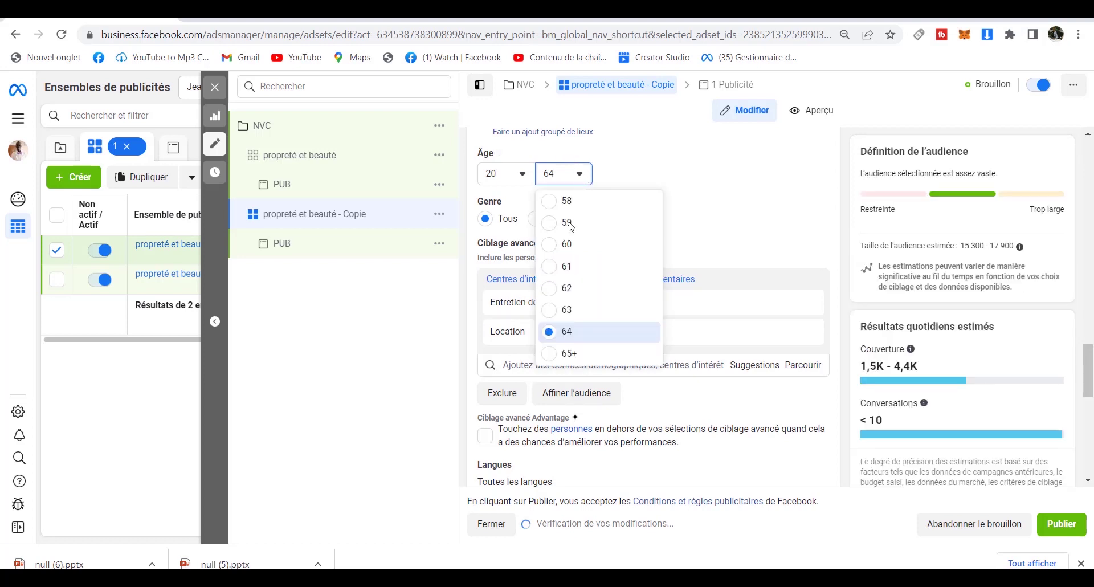
click(561, 354)
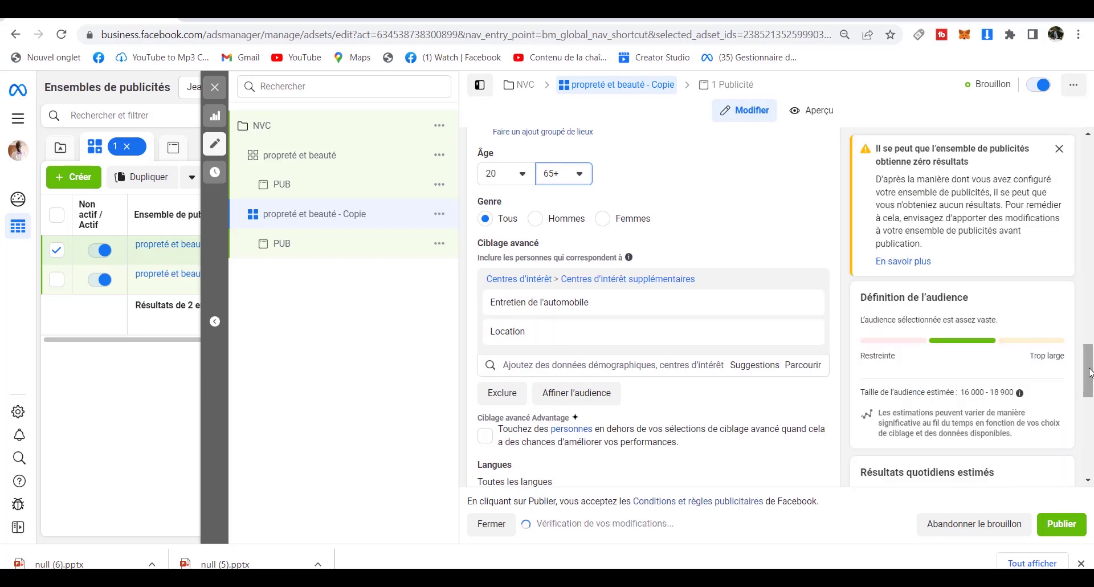
drag(1090, 372, 1091, 342)
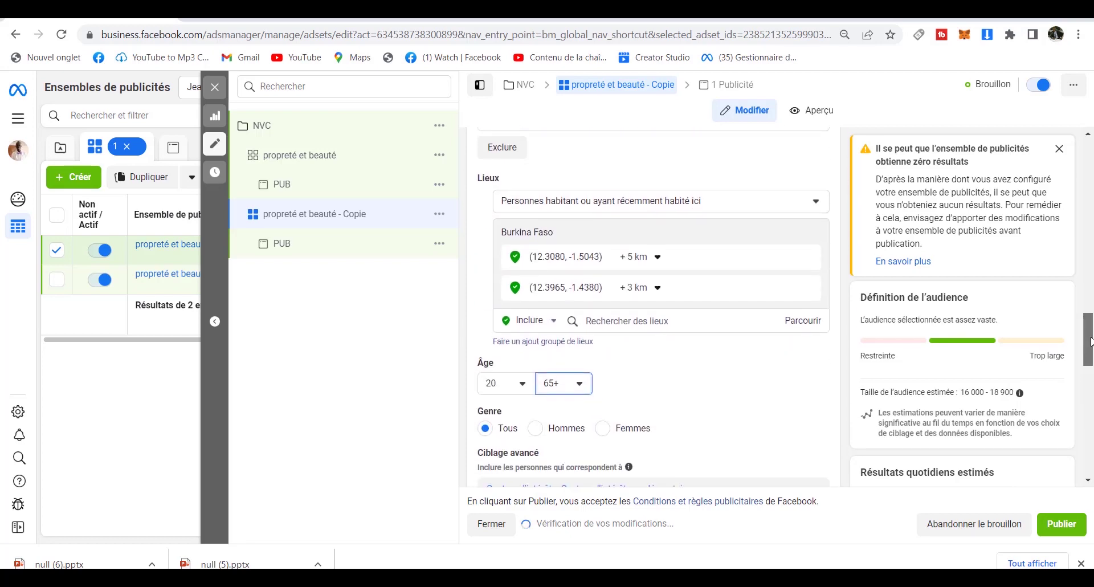
Drop a new location pin on Tampouy, north-west of Ouagadougou, on the Lieux map.
click(636, 323)
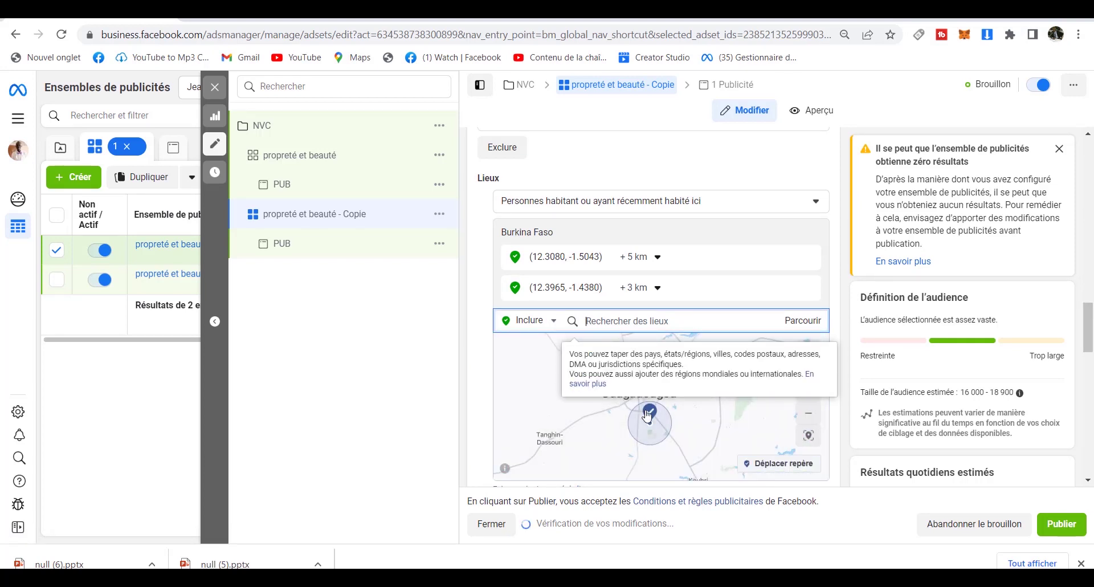
click(715, 427)
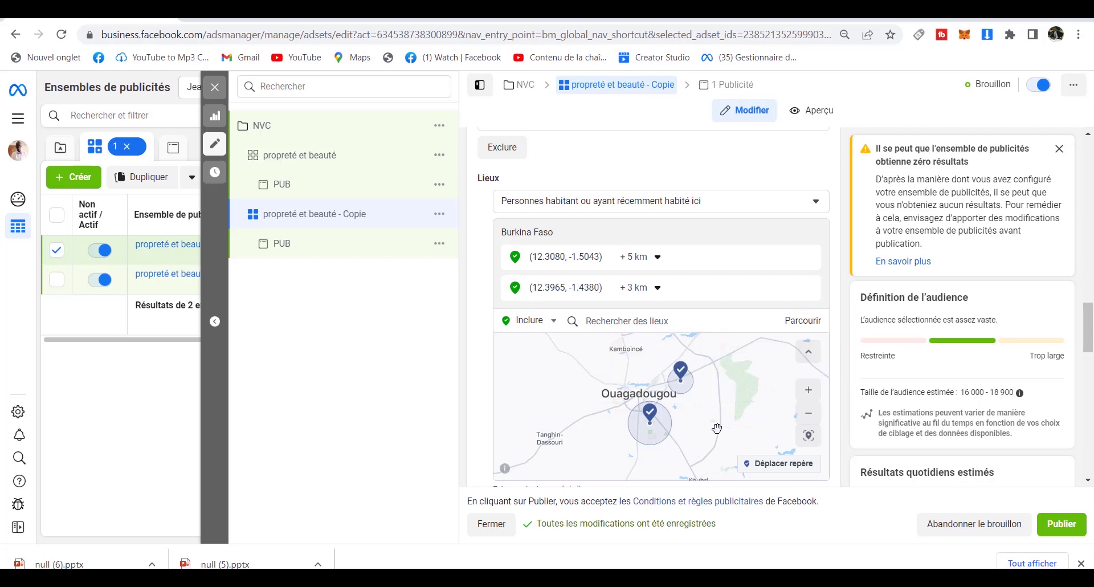
click(809, 391)
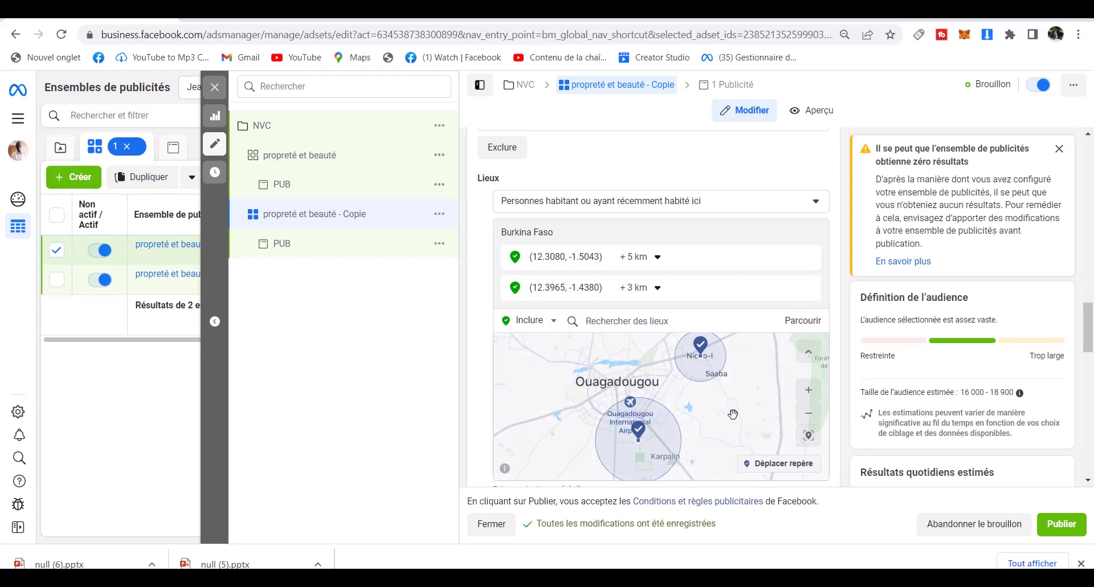
drag(734, 409, 800, 437)
drag(674, 436, 725, 434)
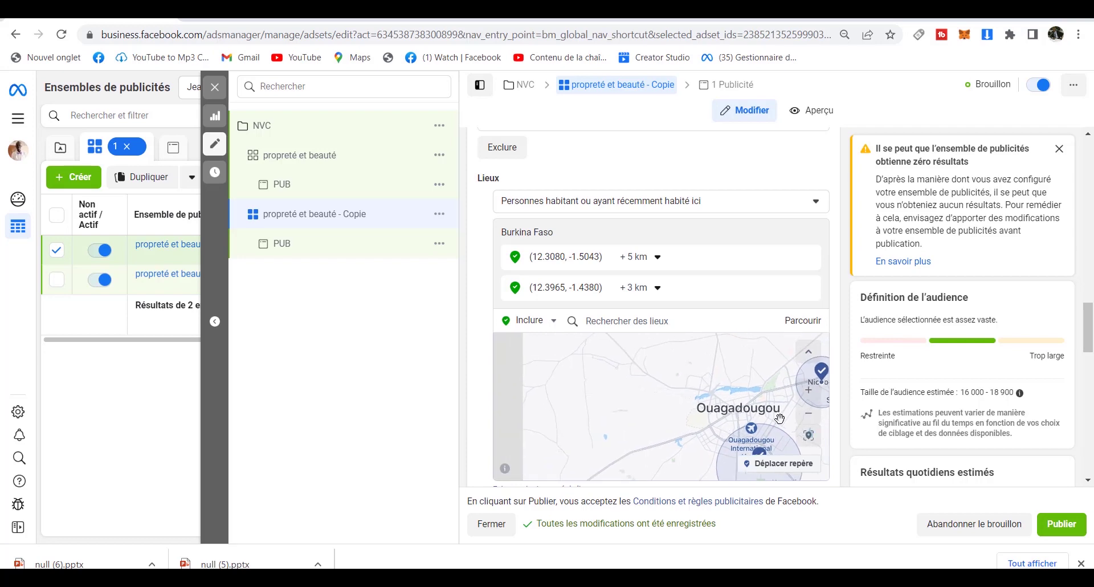
click(811, 396)
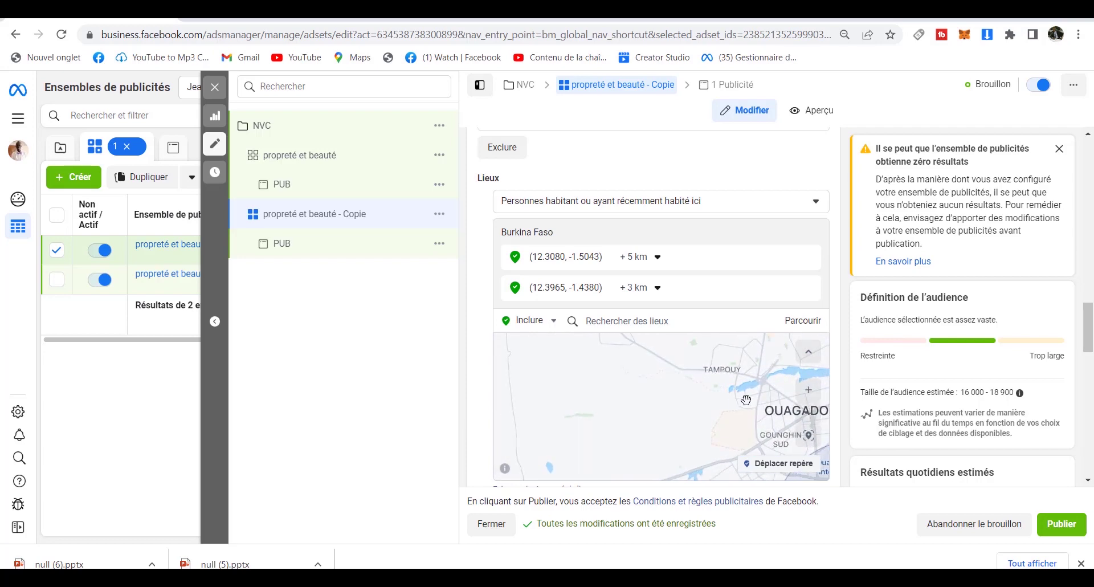
drag(743, 404, 728, 427)
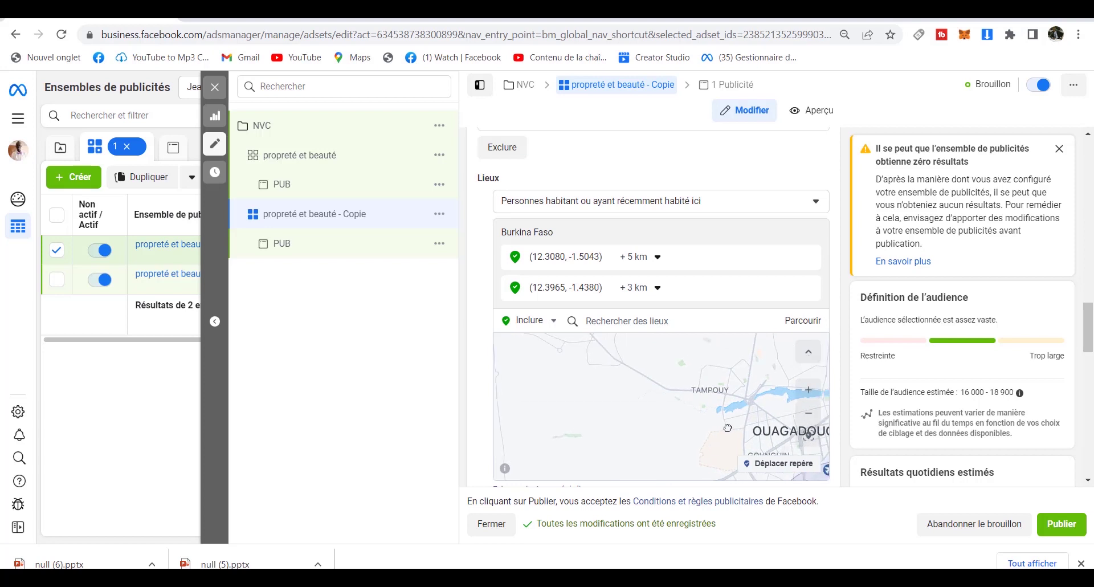
click(776, 466)
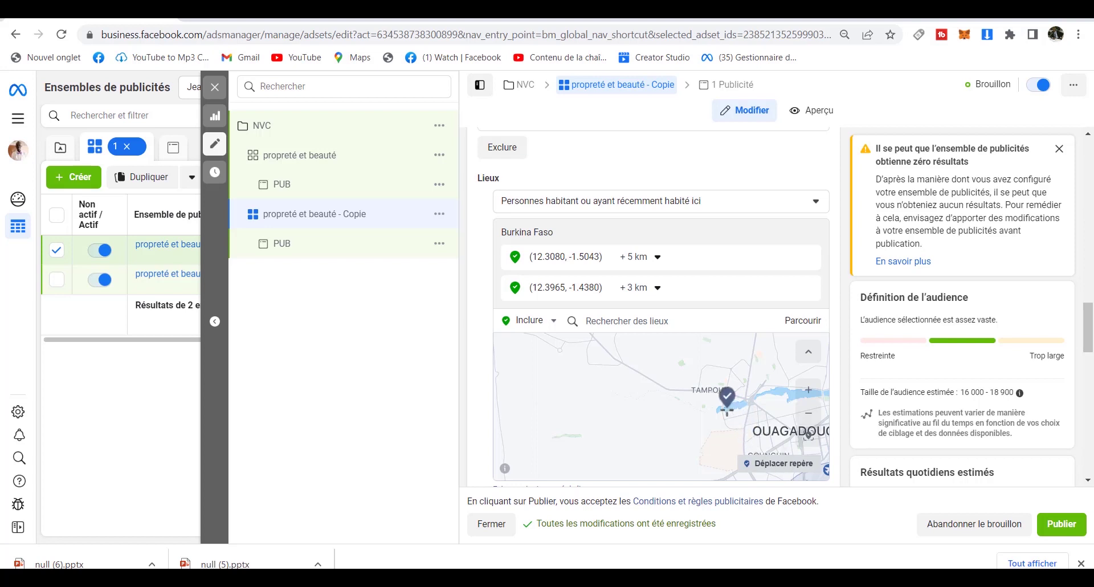
click(711, 392)
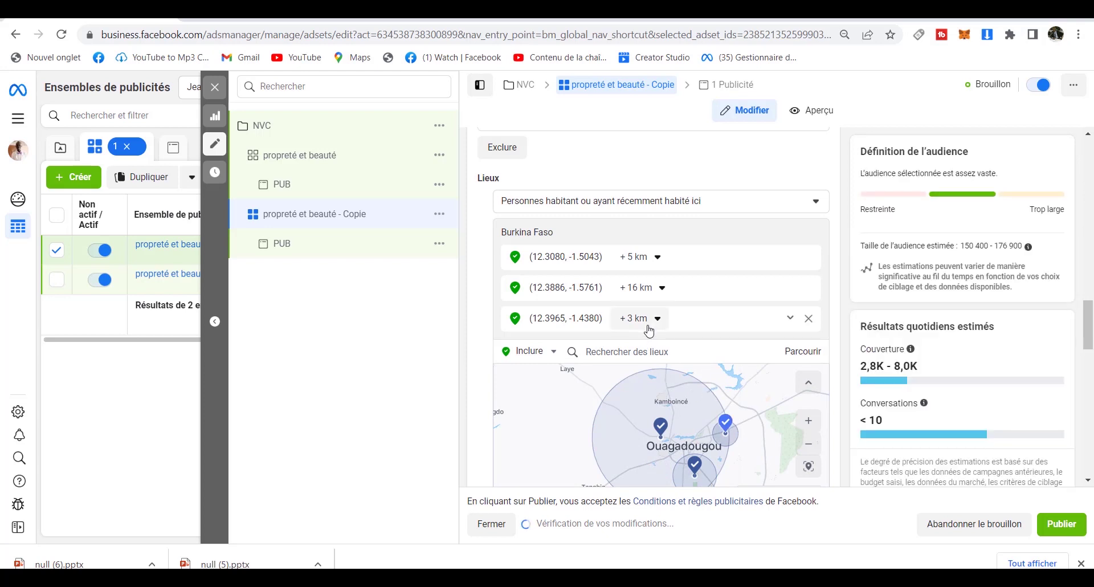
click(661, 288)
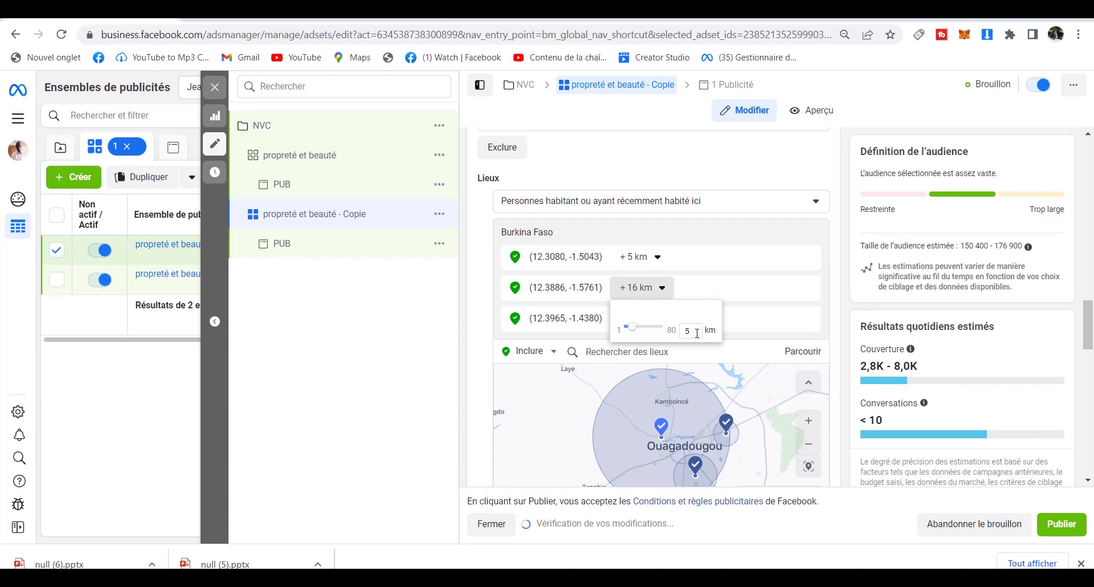
Set the second location's radius to 7 km.
text(5)
key(Return)
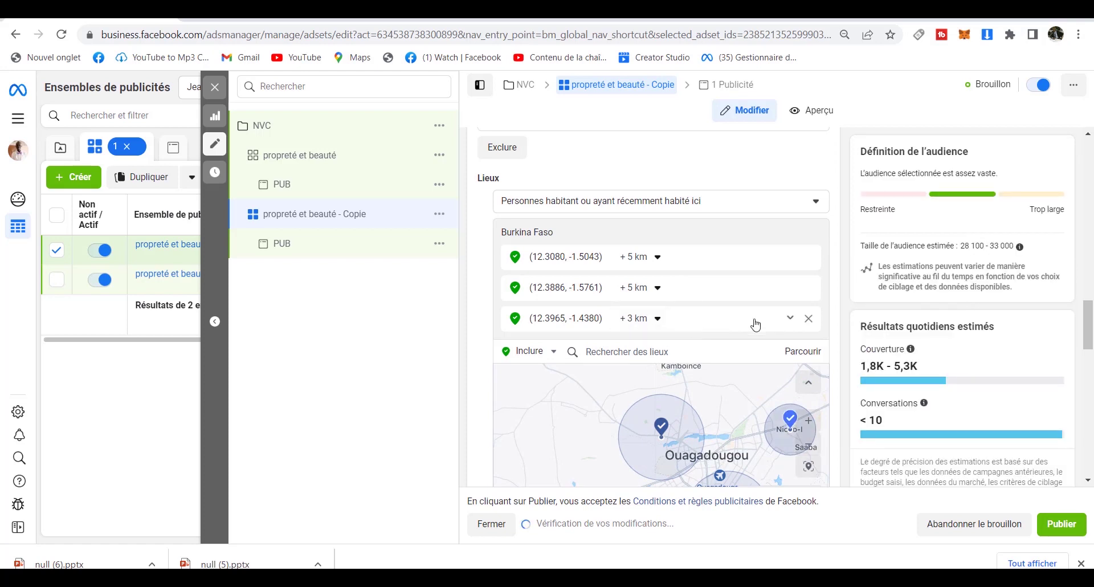
click(658, 290)
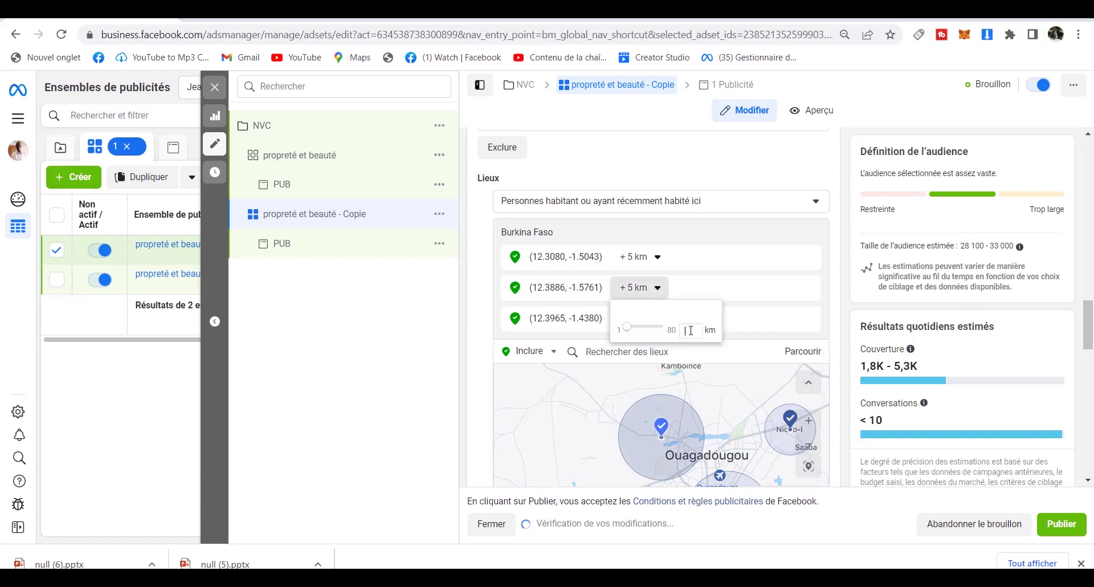
key(Return)
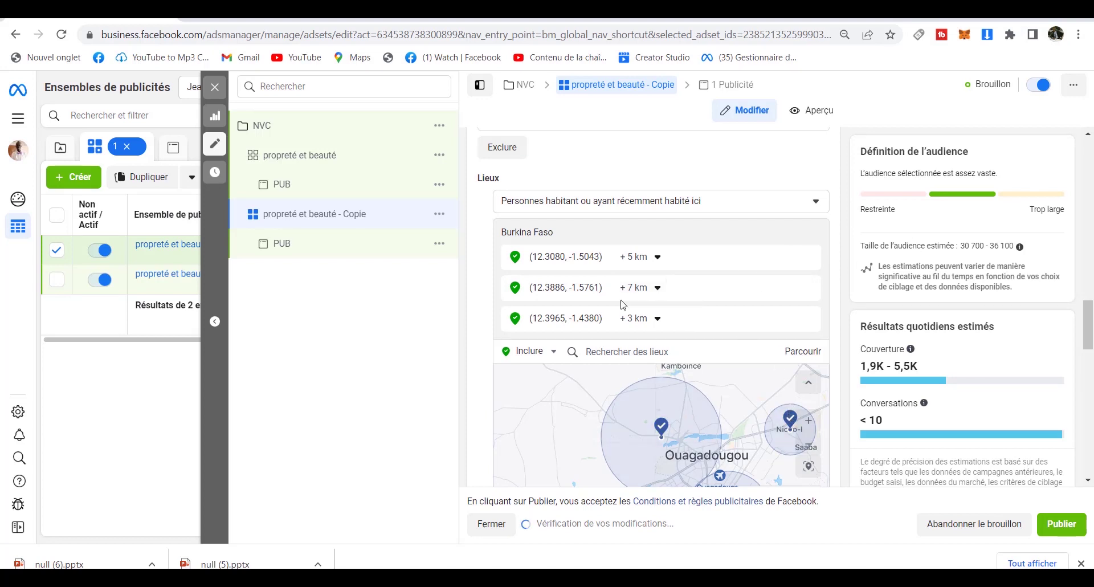
Set the third location's radius to 5 km, lowering the audience to 31 700 – 37 300.
click(650, 318)
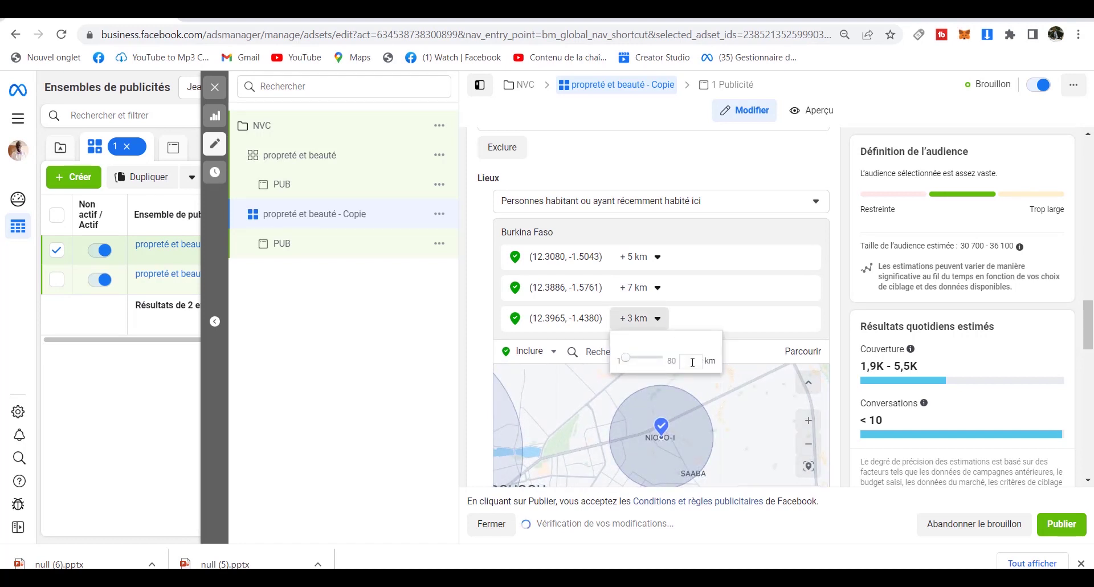
text(4)
key(Return)
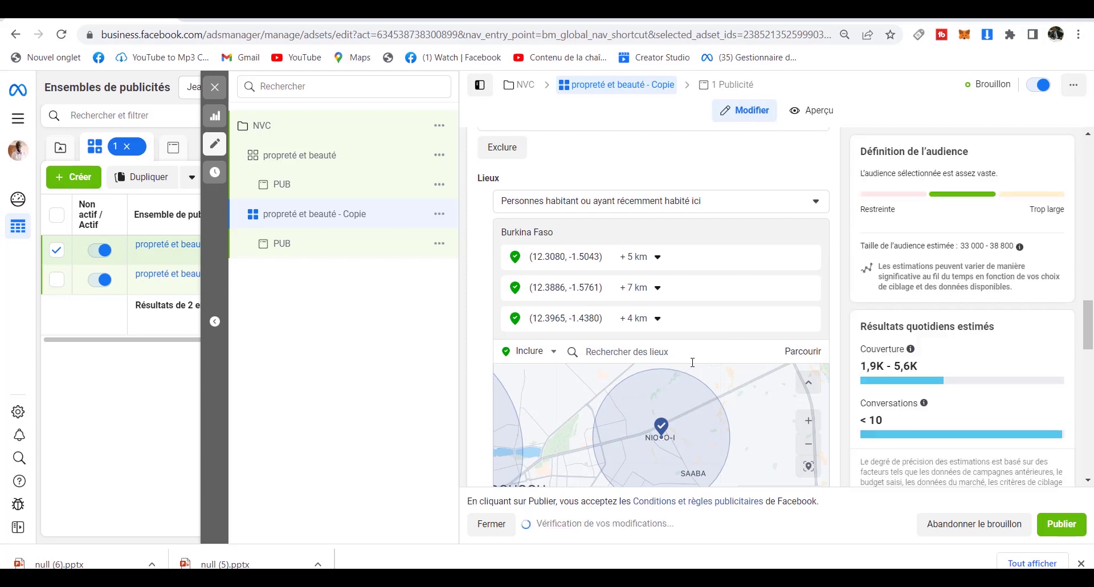
click(658, 320)
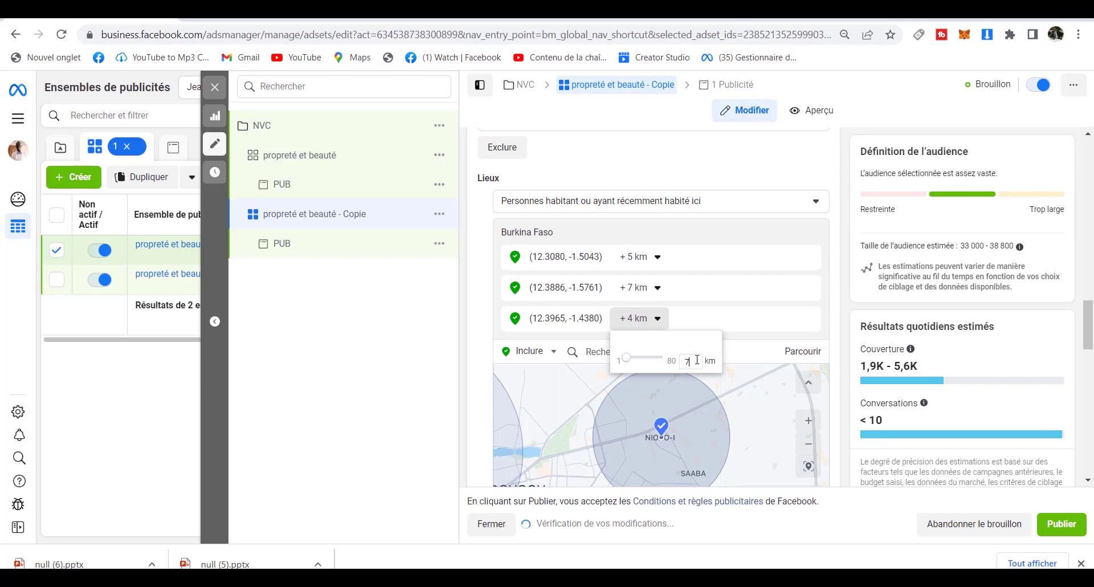
text(7)
key(Return)
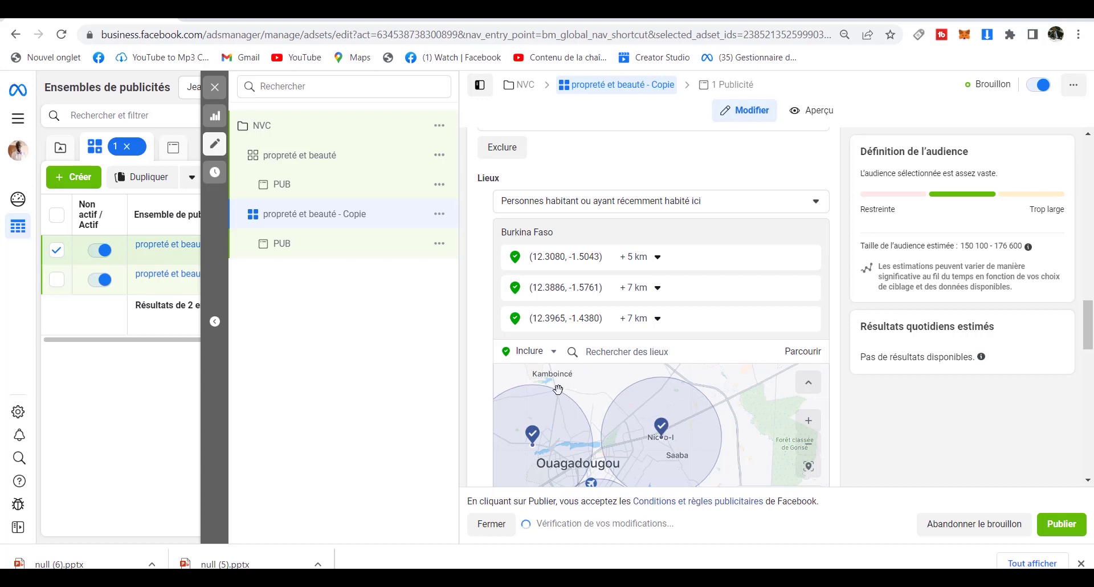
click(658, 319)
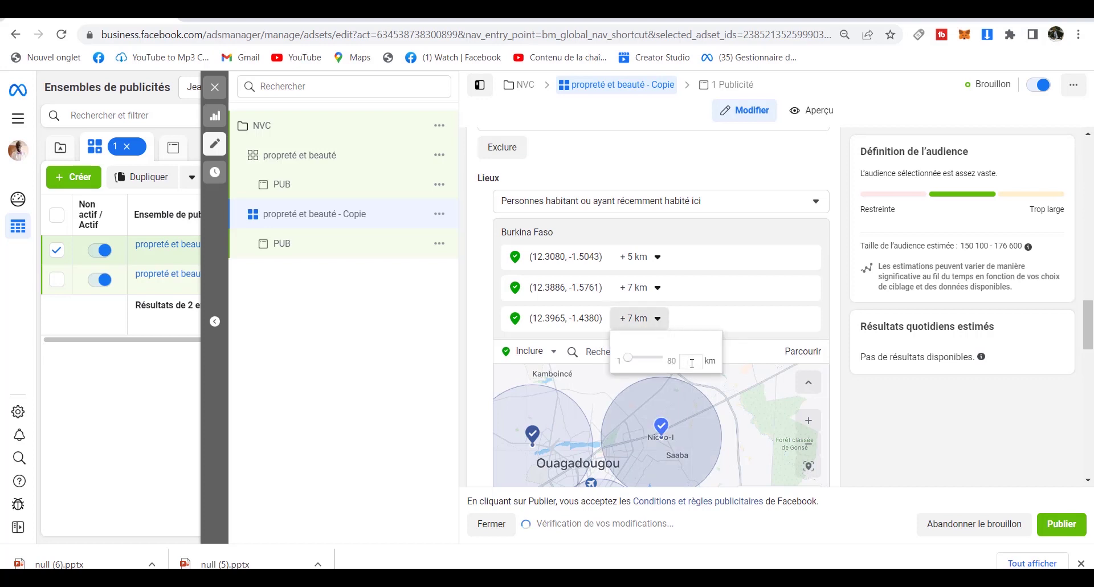
key(Return)
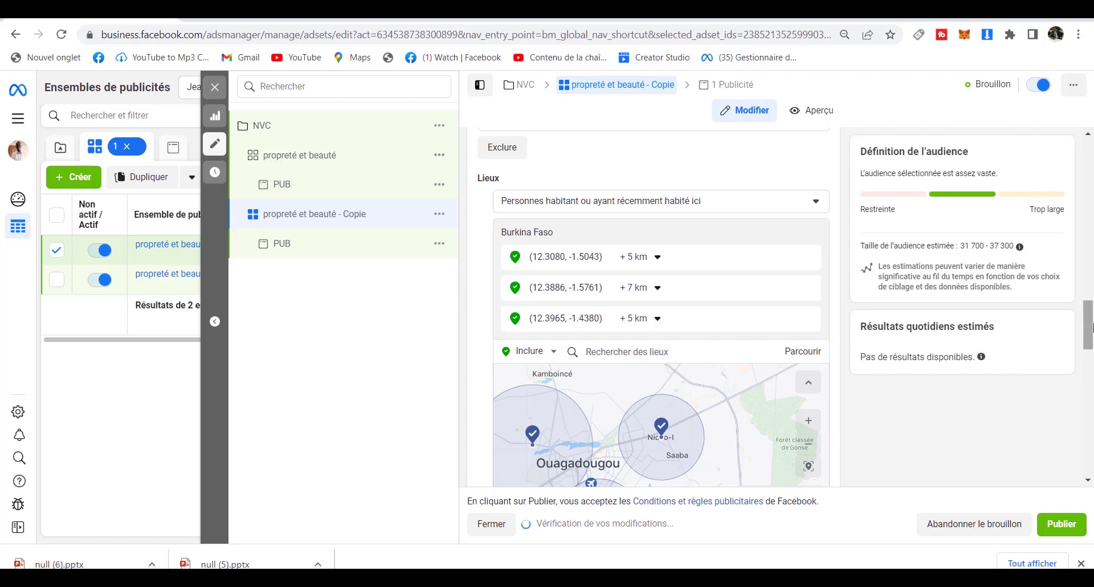
drag(1090, 326, 1075, 142)
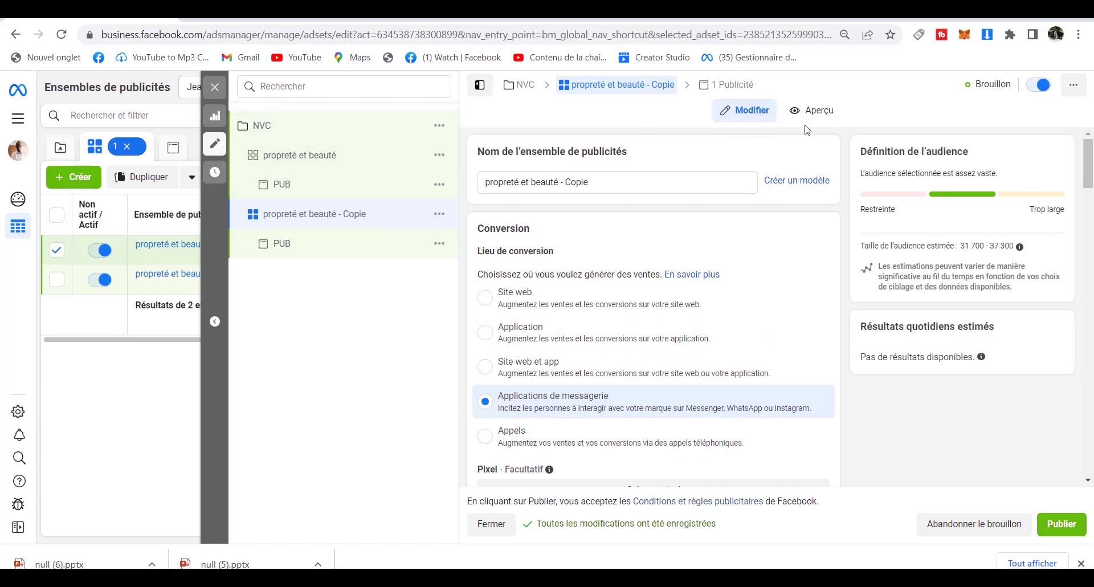
click(731, 91)
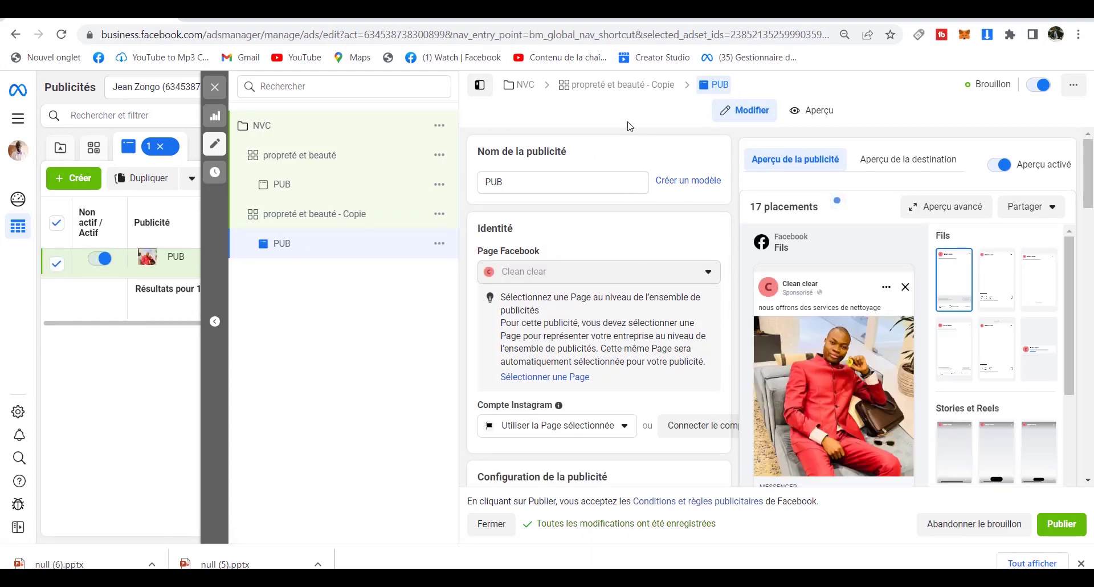
click(606, 83)
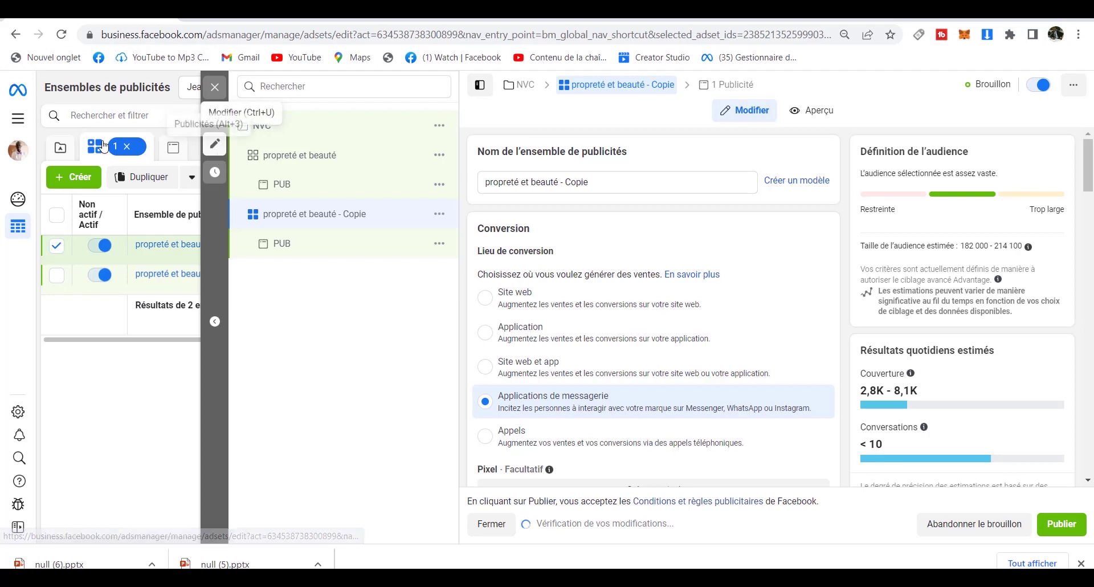
Go back to Ads Manager's ad set list showing 'propreté et beauté' and its Copie.
click(13, 117)
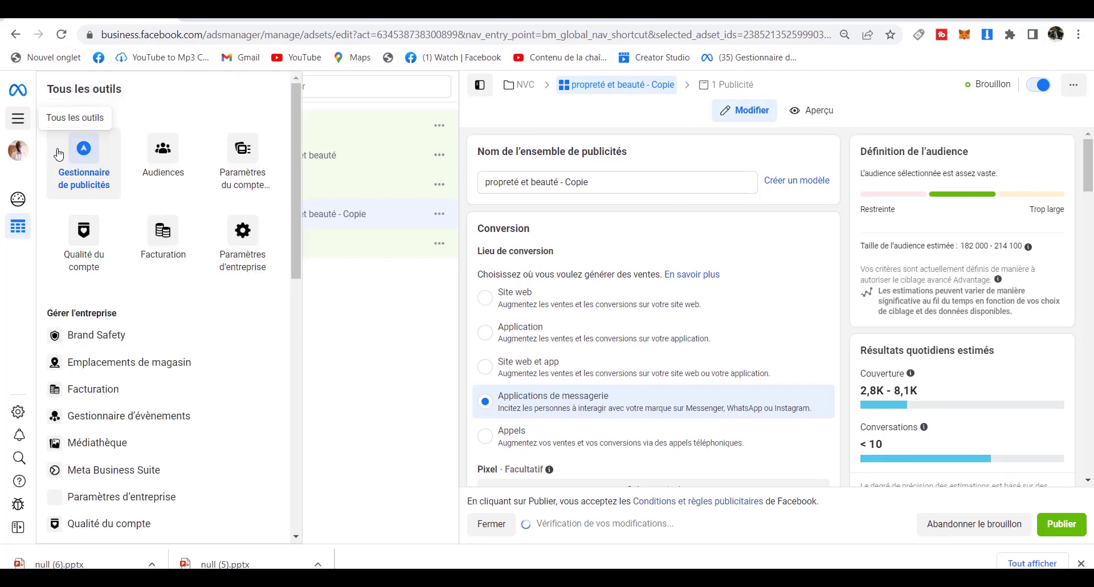
click(84, 159)
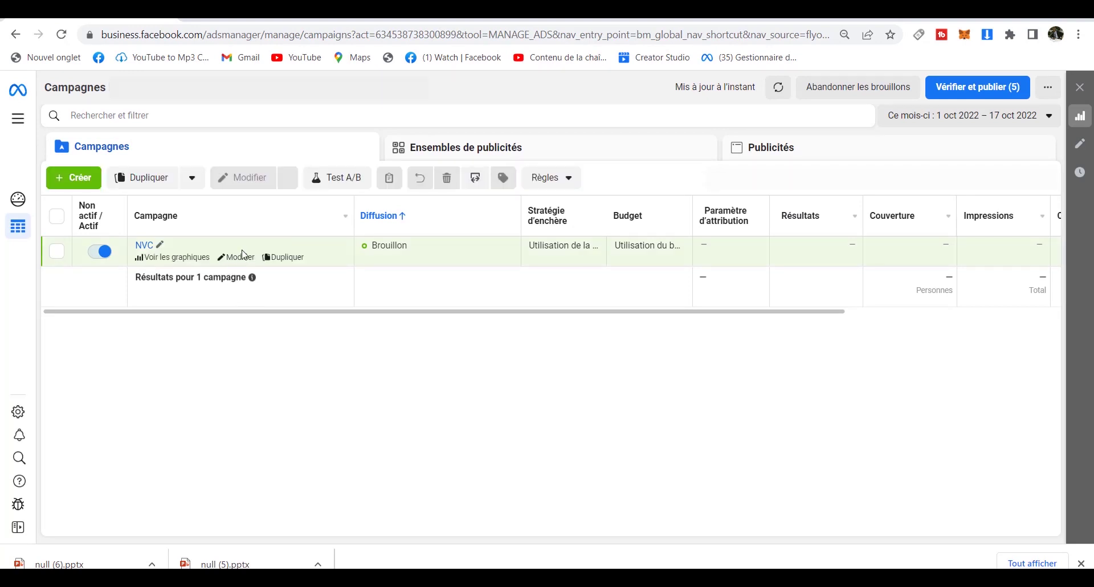
mouse_move(174, 237)
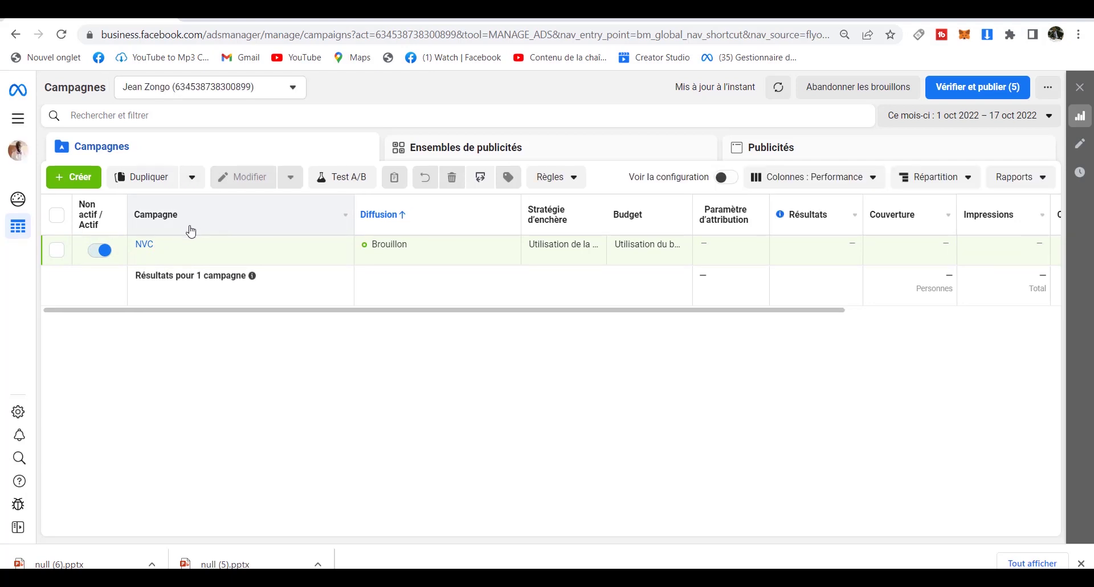
click(506, 151)
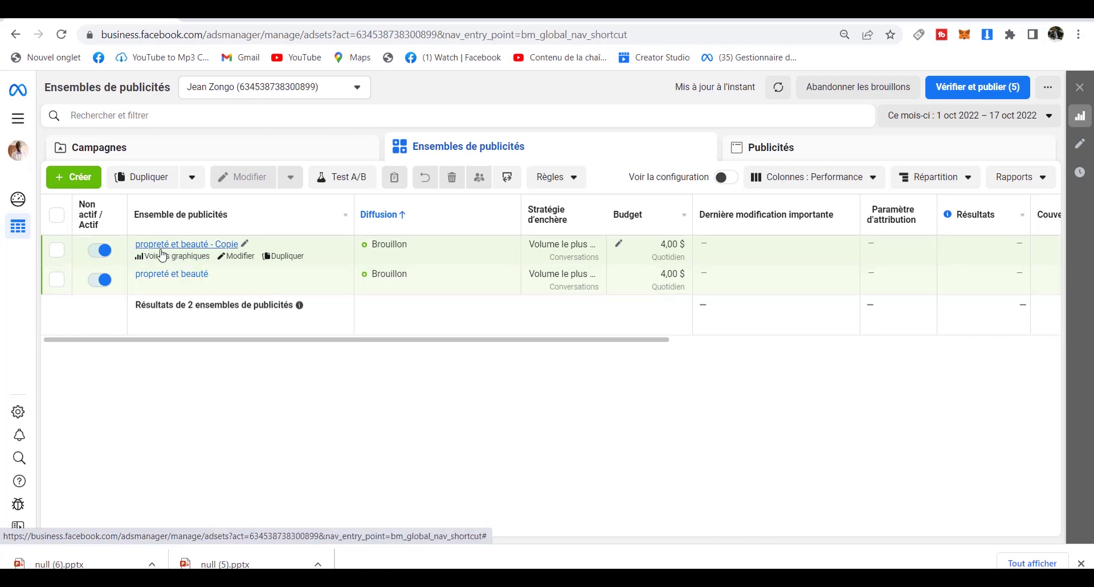
Reopen the 'propreté et beauté - Copie' ad set and scroll through its targeting settings.
click(243, 246)
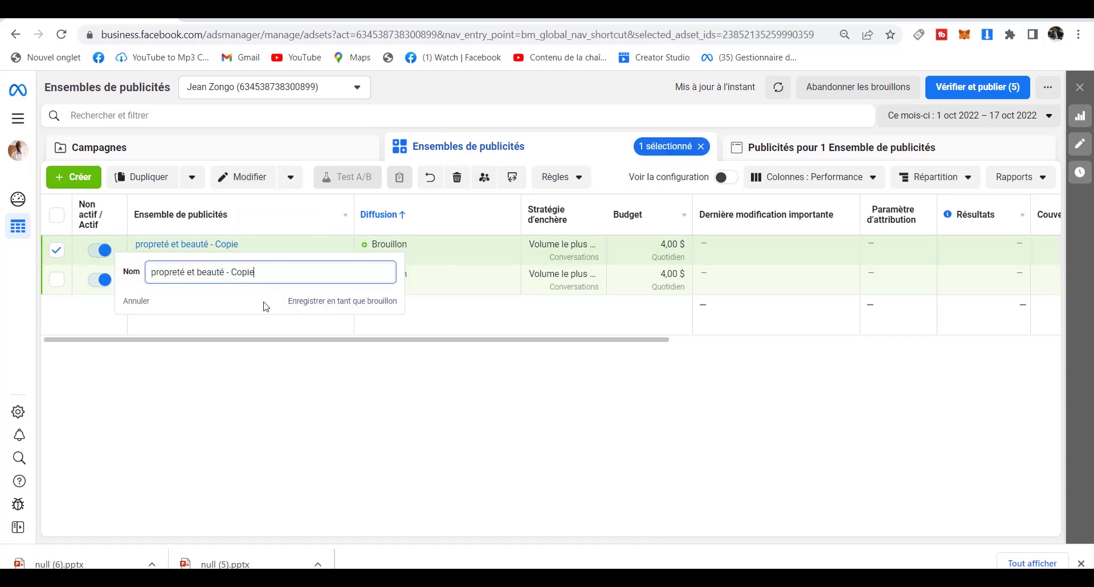
key(BackSpace)
key(BackSpace)
key(BackSpace)
key(BackSpace)
key(BackSpace)
key(BackSpace)
key(BackSpace)
key(BackSpace)
key(BackSpace)
key(BackSpace)
key(BackSpace)
key(BackSpace)
key(BackSpace)
key(BackSpace)
key(BackSpace)
key(BackSpace)
key(BackSpace)
key(BackSpace)
key(BackSpace)
key(BackSpace)
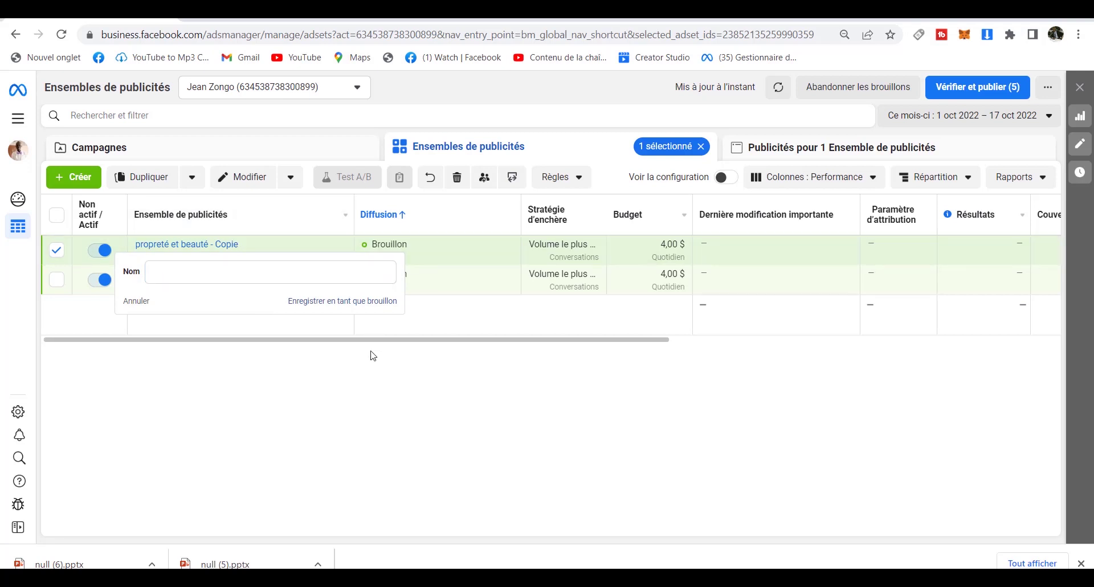
click(255, 187)
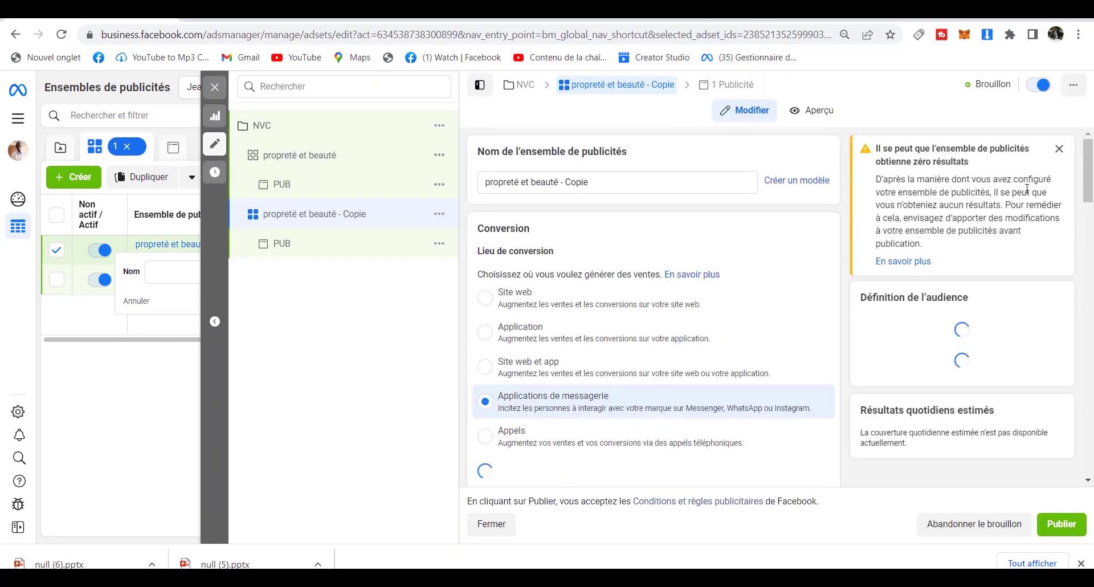
drag(1089, 183, 1089, 396)
mouse_move(515, 400)
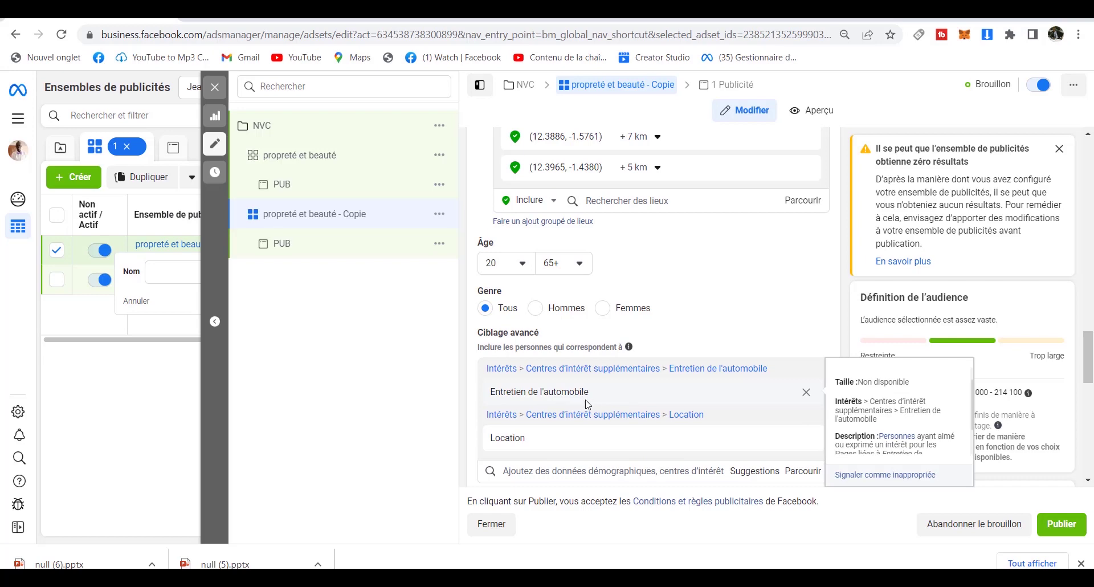
drag(1091, 359, 1091, 142)
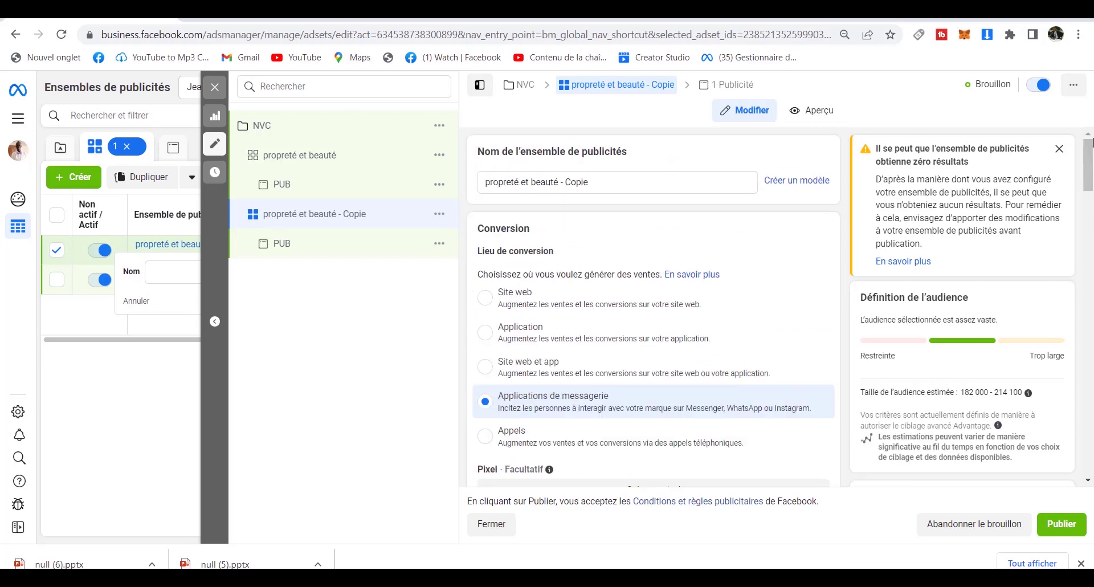
Rename the copied ad set to 'entretient et location'.
click(608, 183)
drag(608, 183, 470, 190)
text(entr)
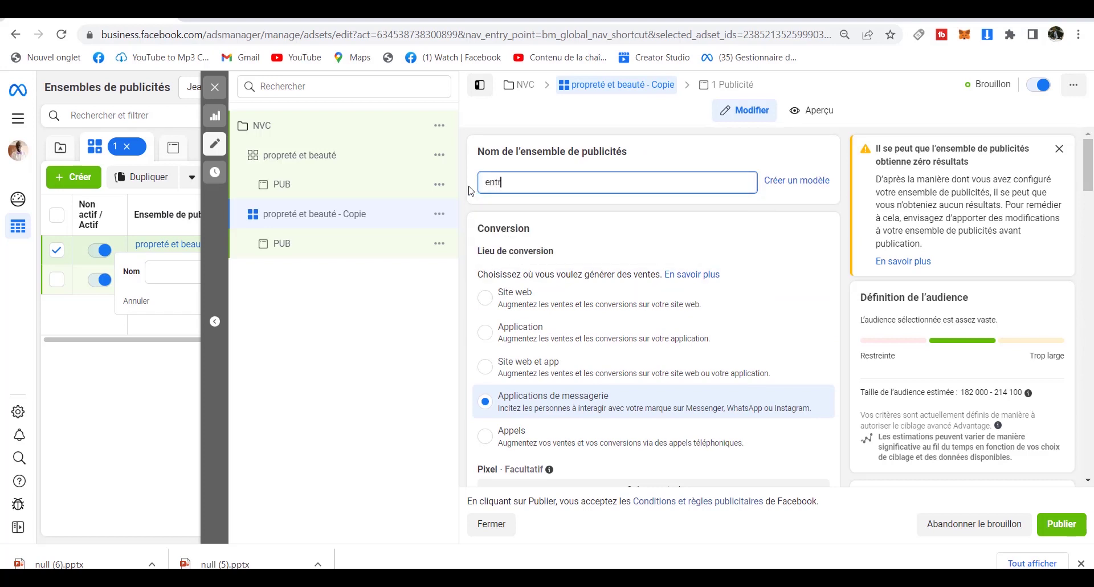
text(etient location)
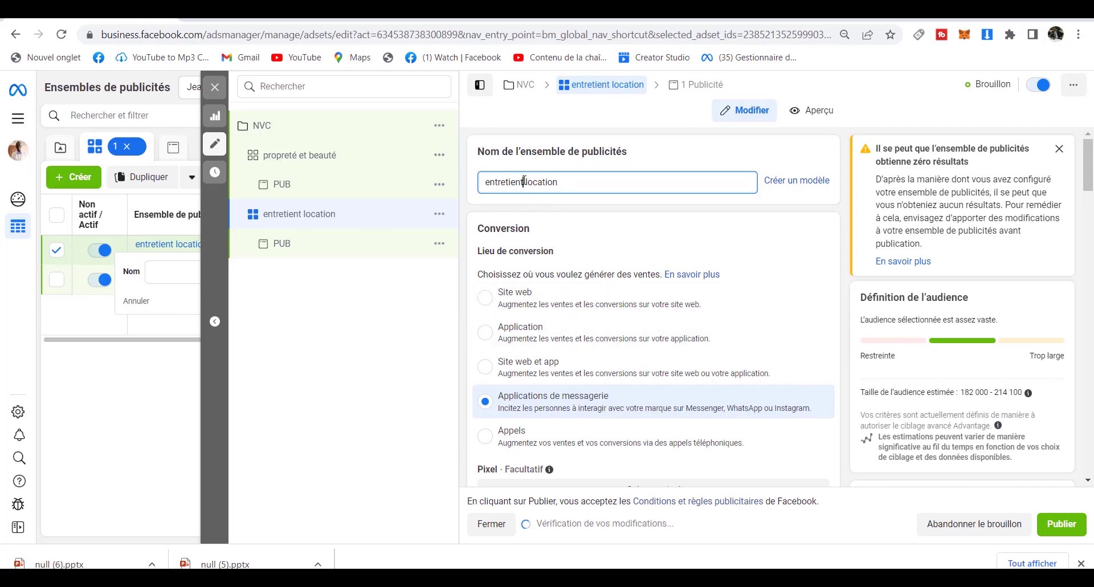
click(524, 181)
text(et)
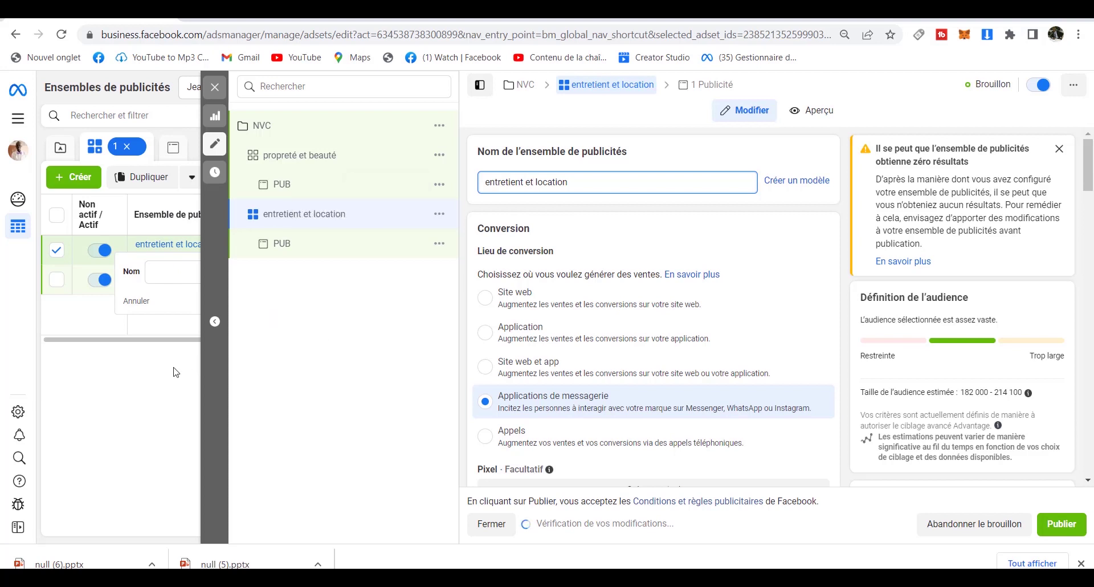
click(163, 354)
Go back to Gestionnaire de publicités and show the Ensembles de publicités list with both 4,00 $ drafts.
click(22, 127)
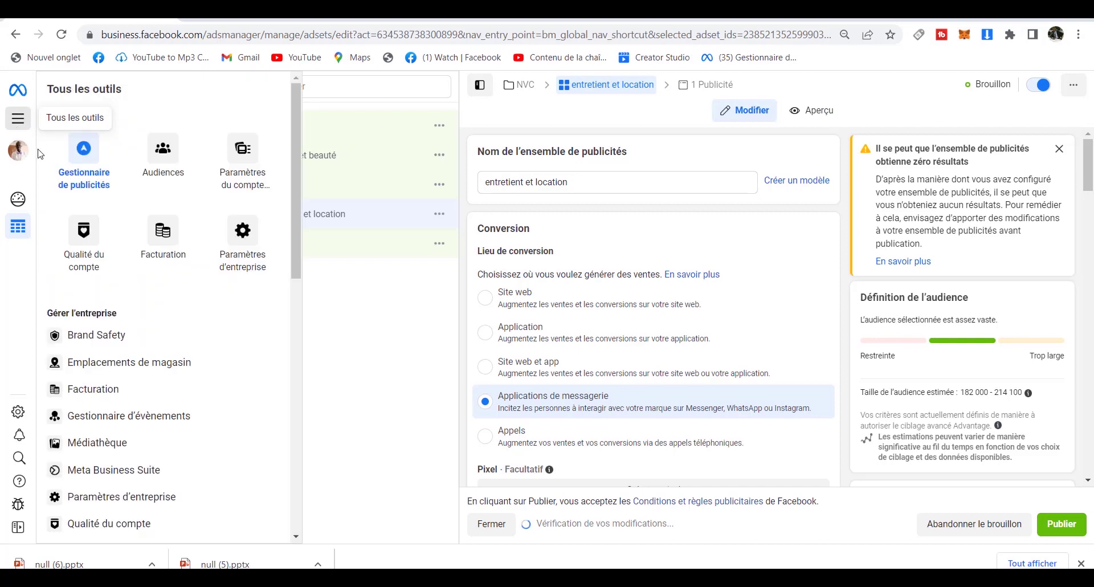
click(81, 165)
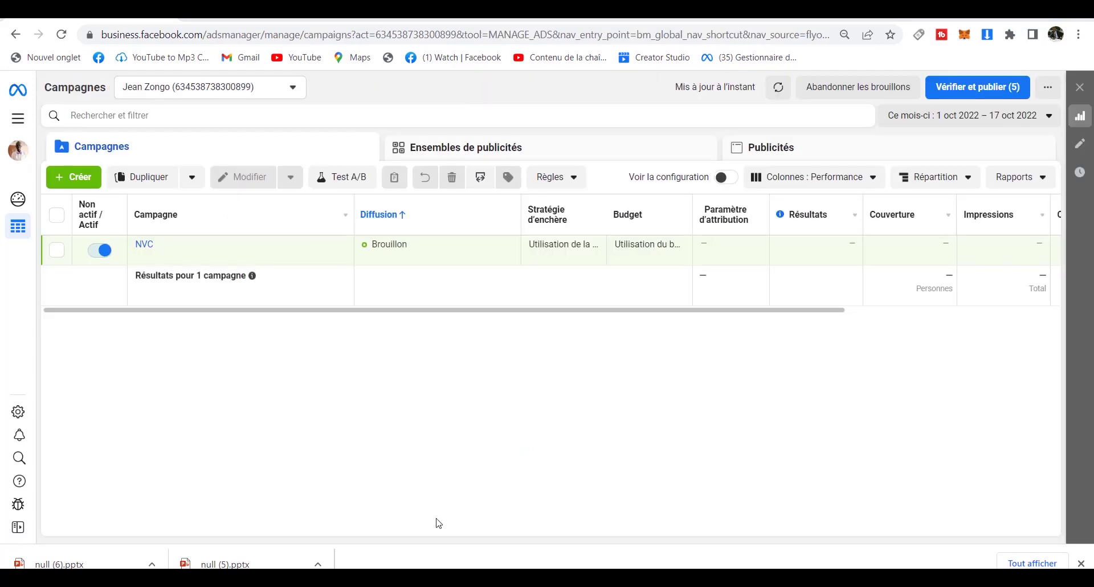
click(463, 159)
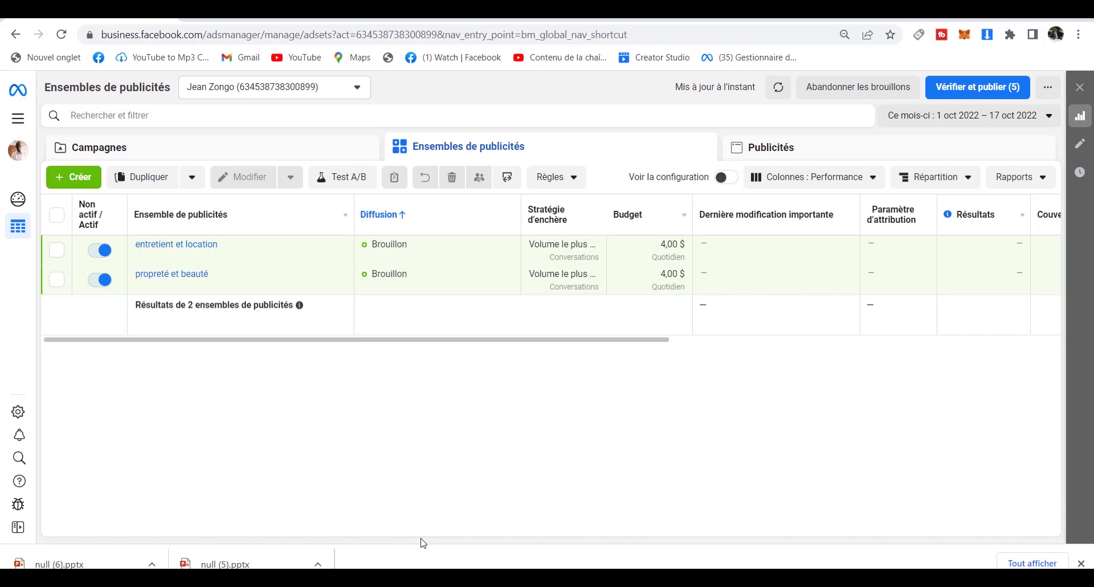
mouse_move(151, 256)
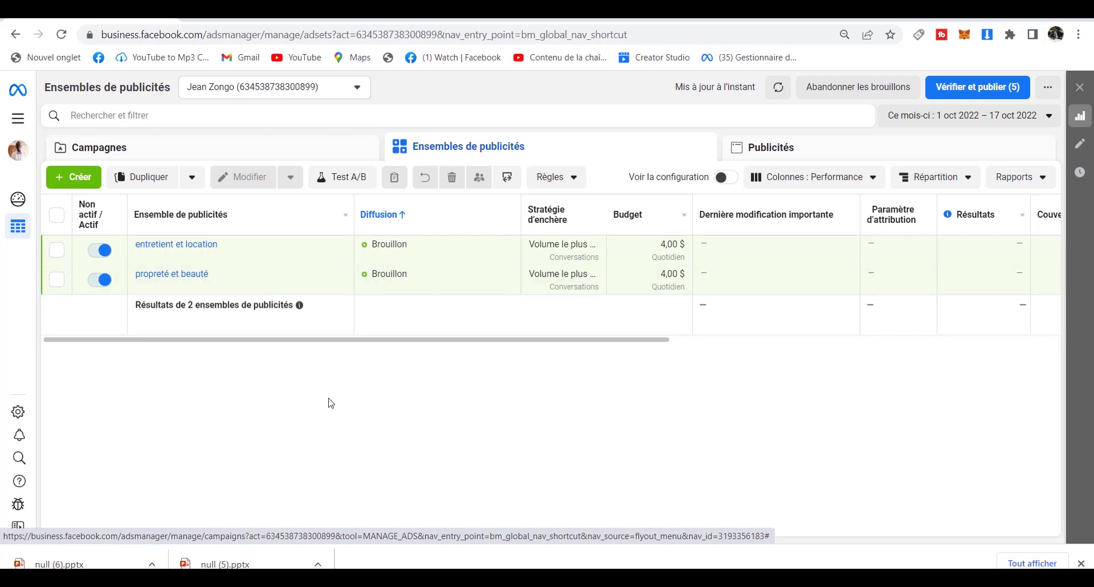
click(56, 217)
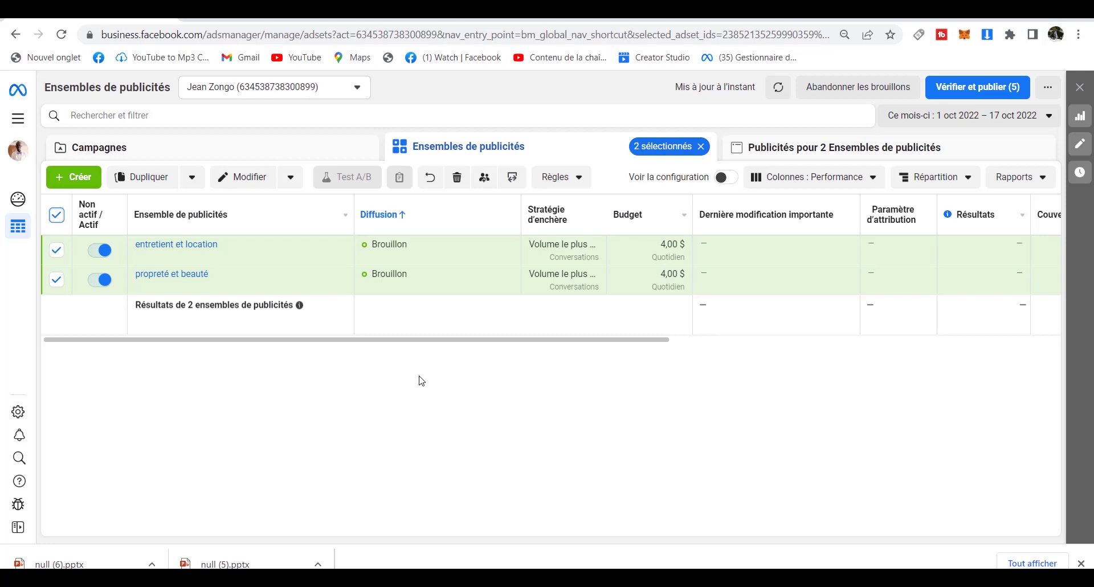
click(57, 215)
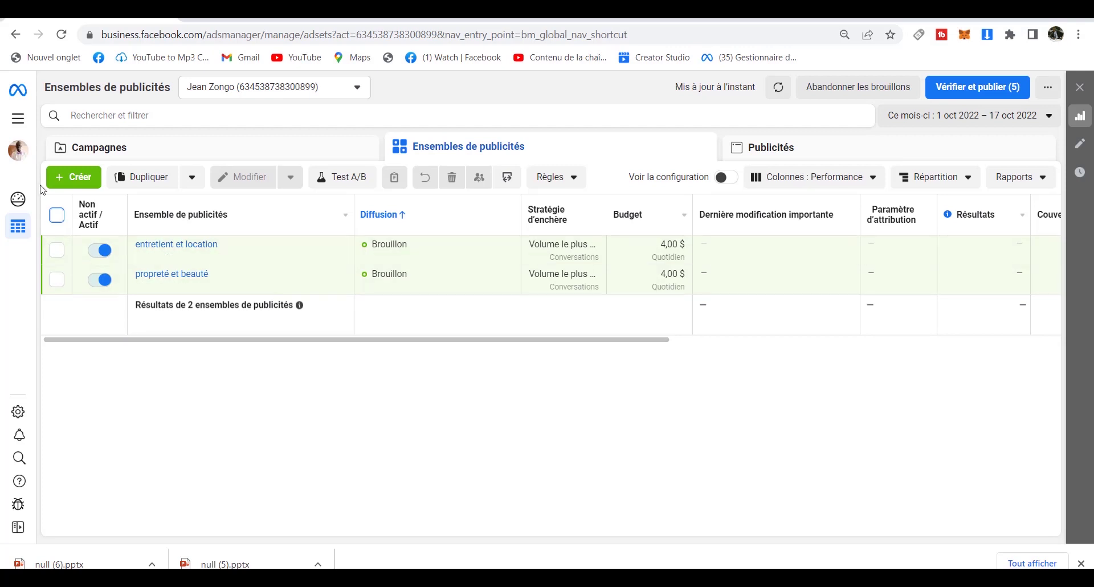
Go to the Audiences page under Promouvoir and open the Créer une audience menu.
click(17, 120)
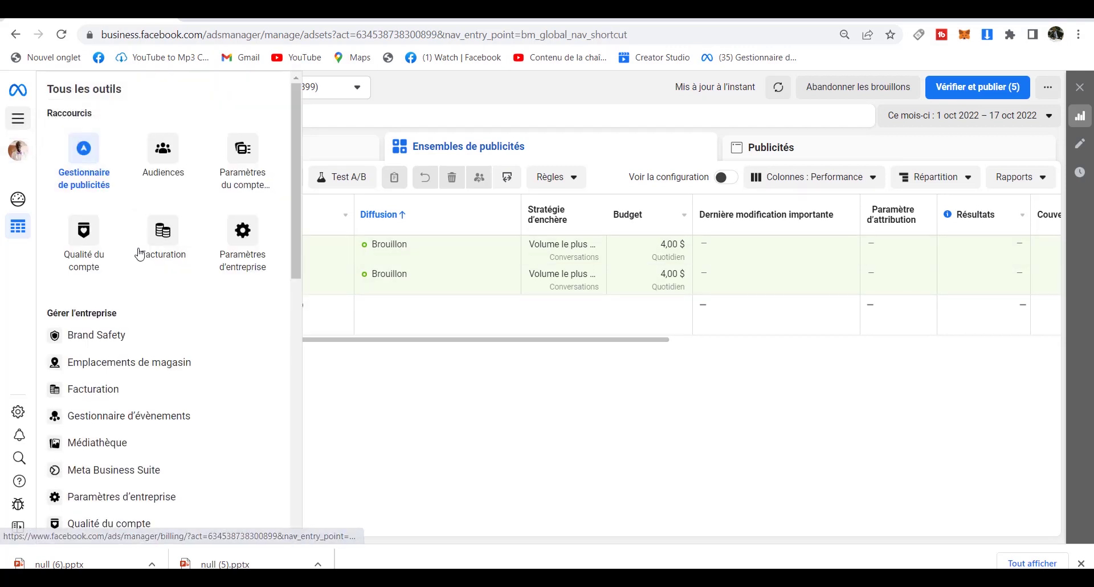
drag(294, 228, 288, 376)
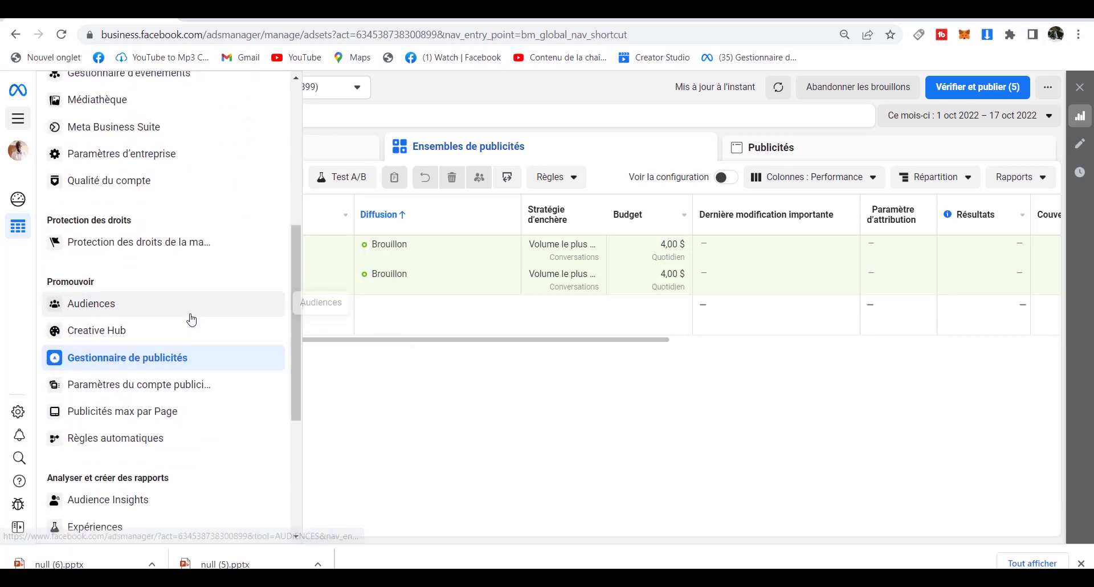
click(178, 314)
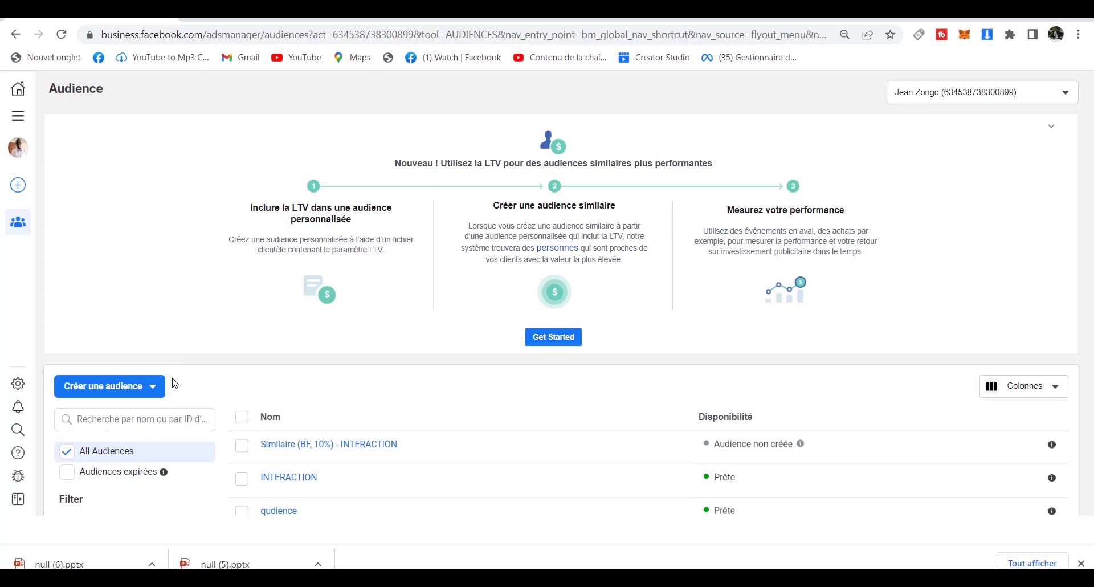
click(155, 390)
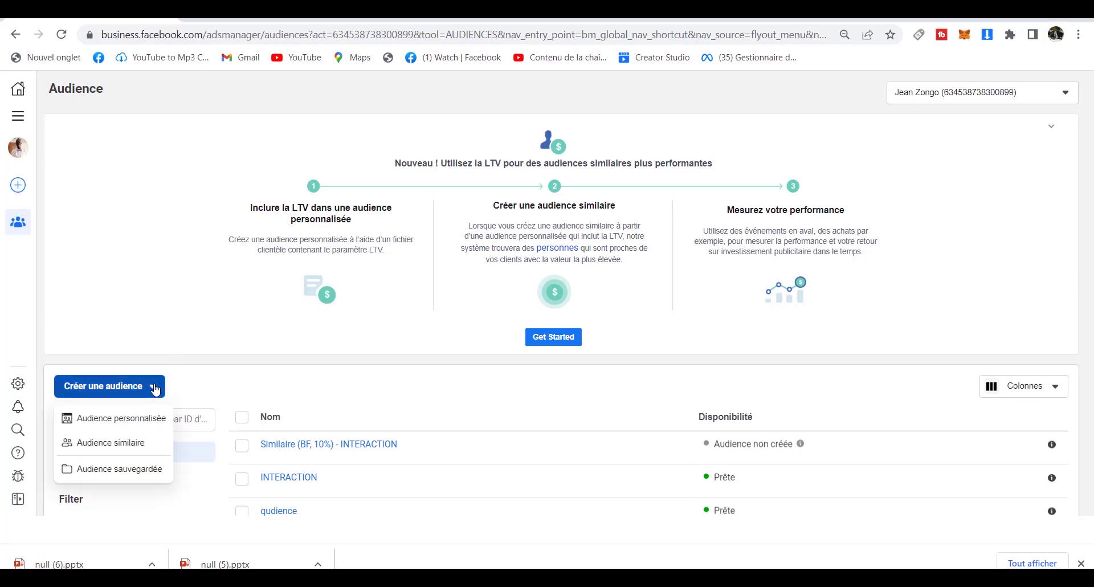
Start an Audience personnalisée with Page Facebook selected as its source.
click(125, 421)
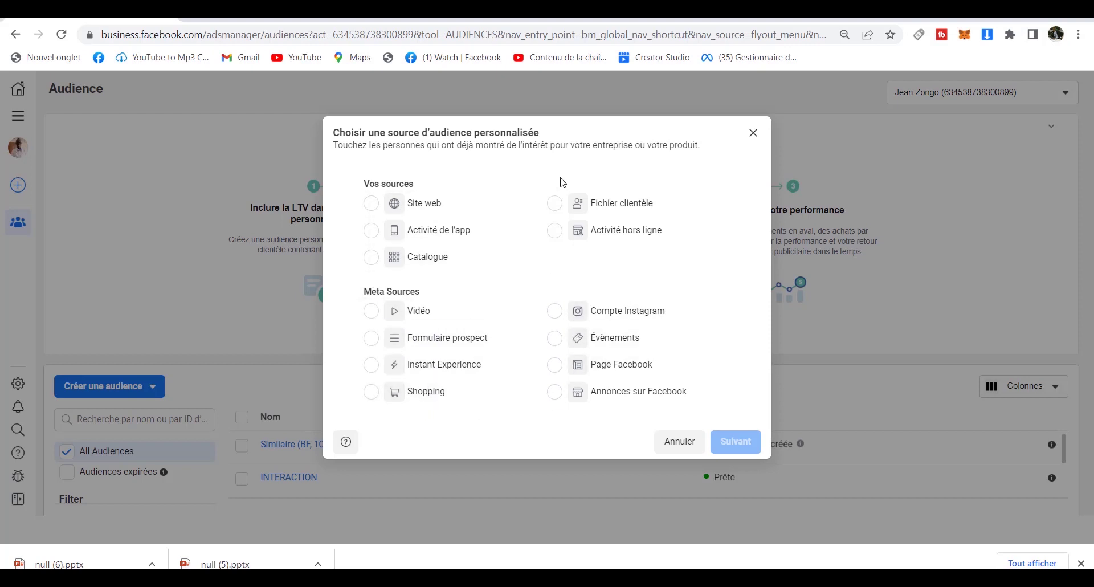
click(555, 369)
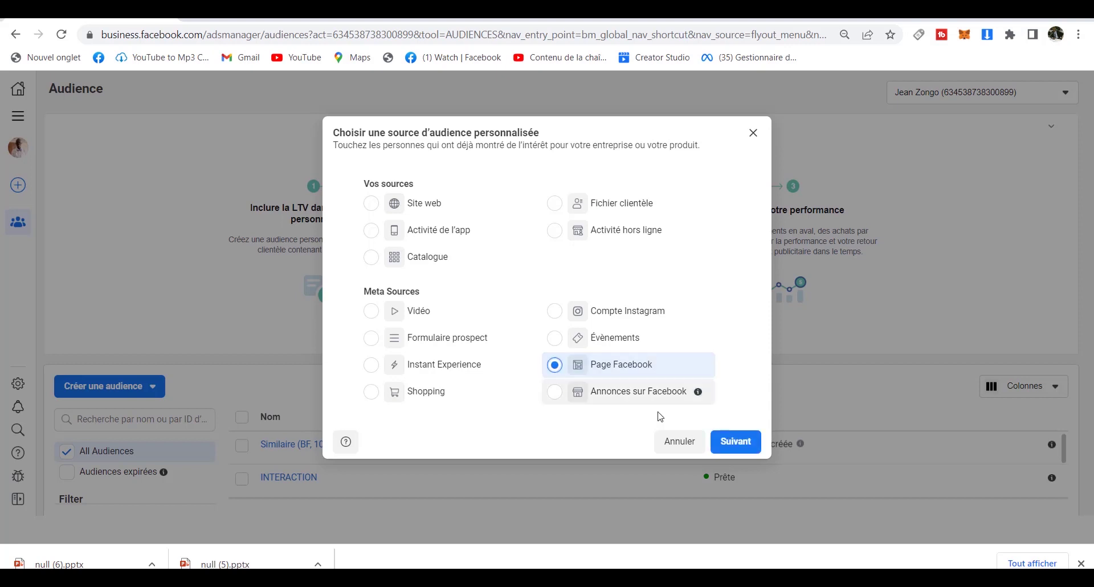
Continue to the Page audience settings and choose the Clean clear page as the source.
click(736, 443)
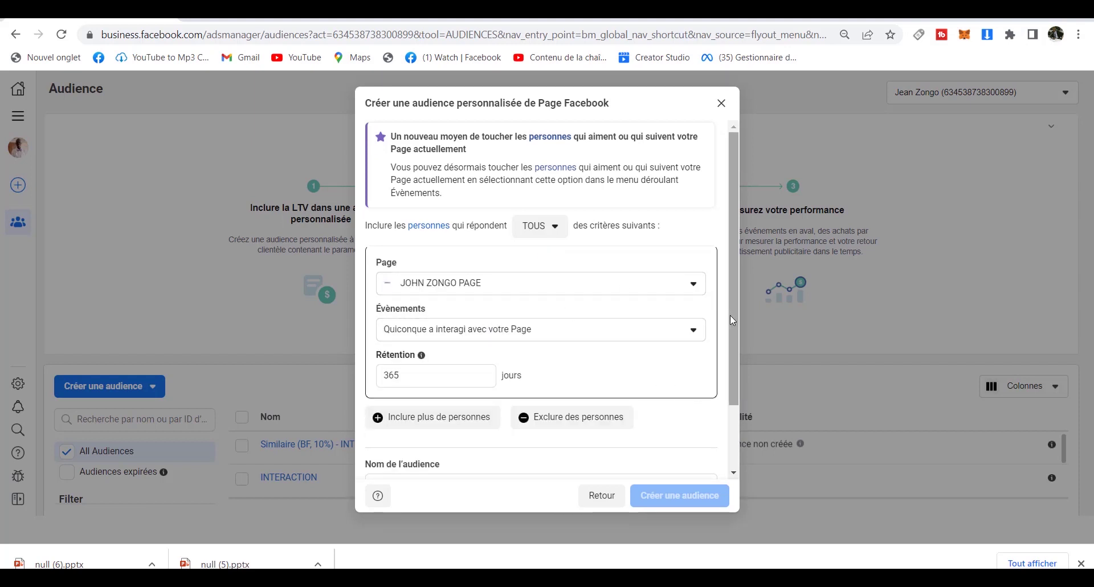
drag(731, 320, 737, 292)
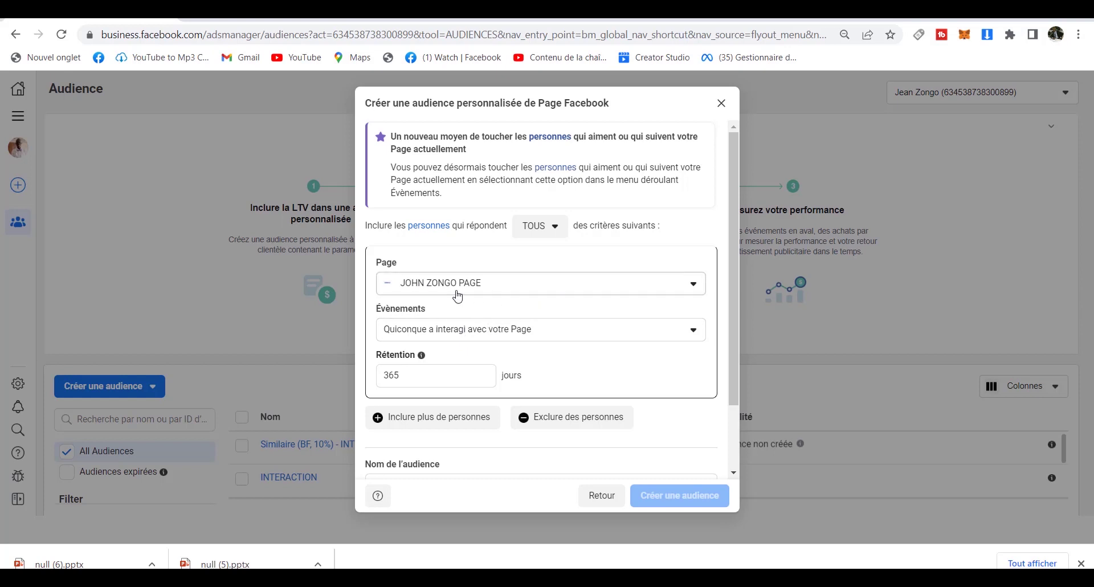
click(547, 293)
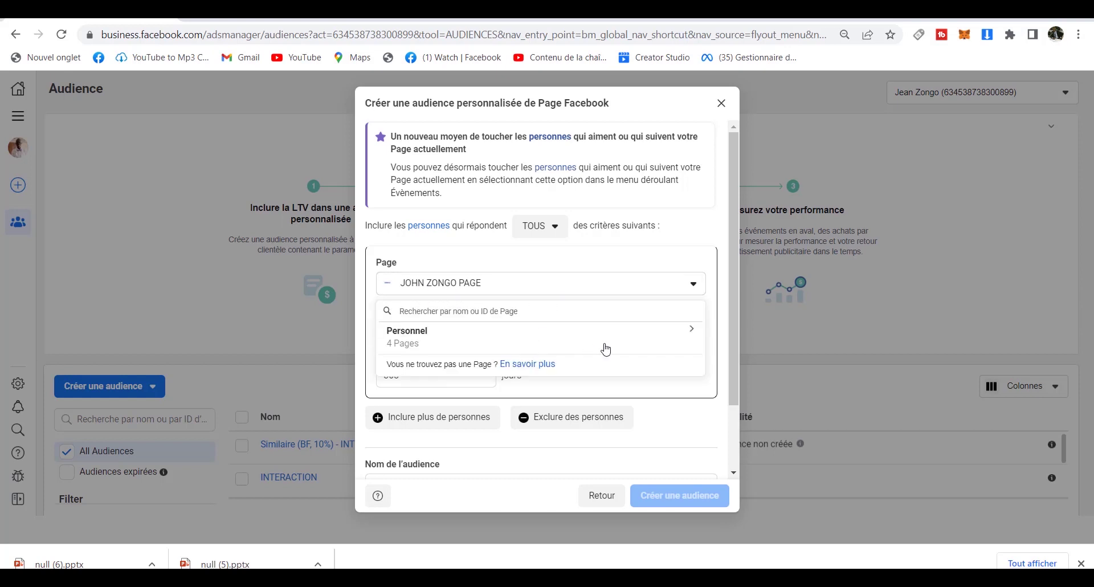
click(605, 348)
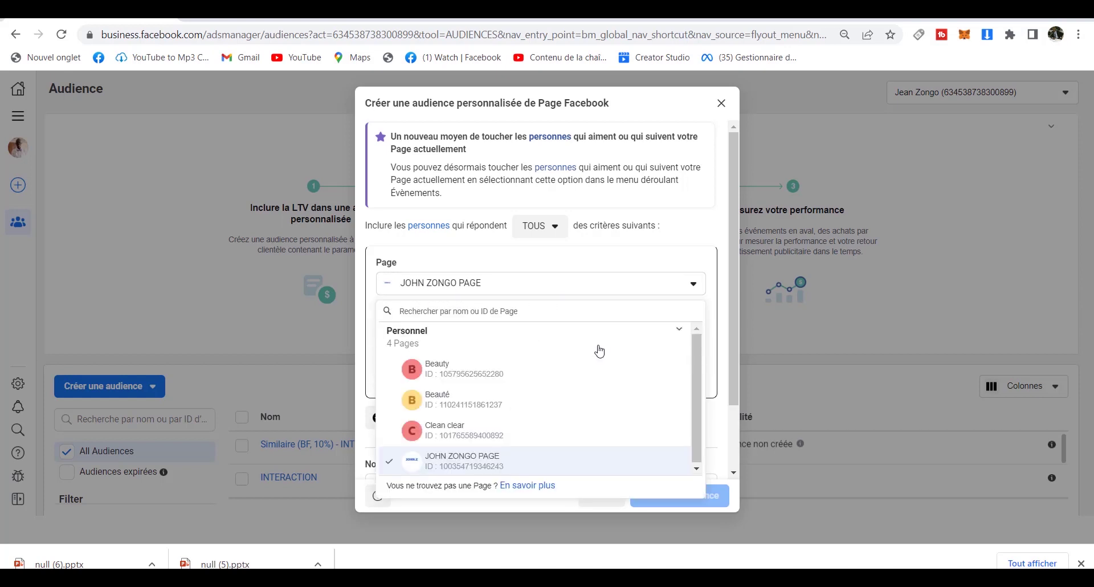
click(462, 431)
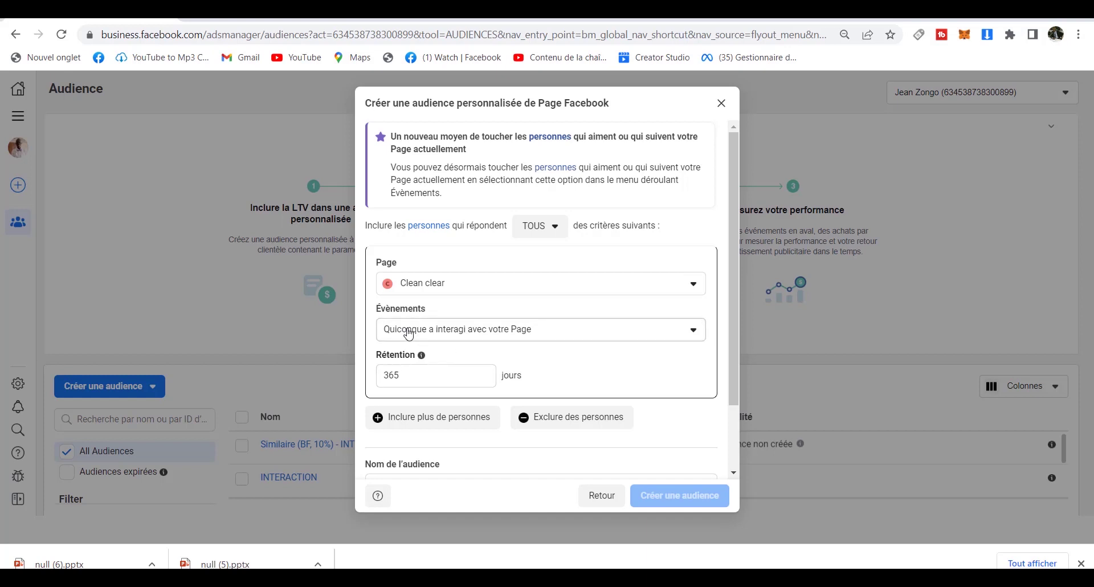
Set the event to people who interacted with a post or ad, with 365-day retention.
click(491, 333)
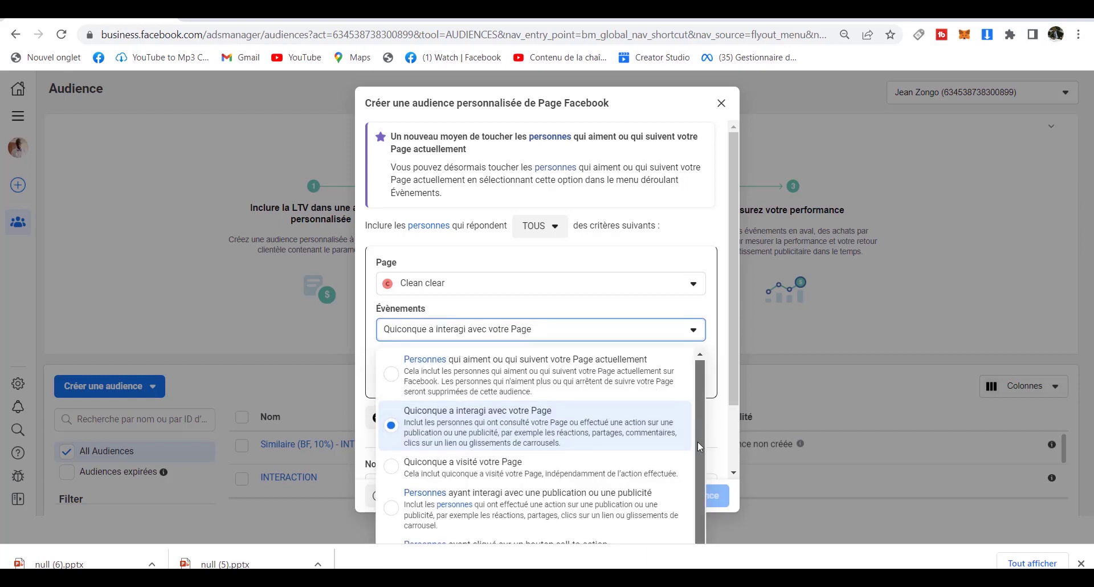
scroll(699, 432, down, 1)
scroll(699, 446, up, 1)
scroll(699, 456, down, 1)
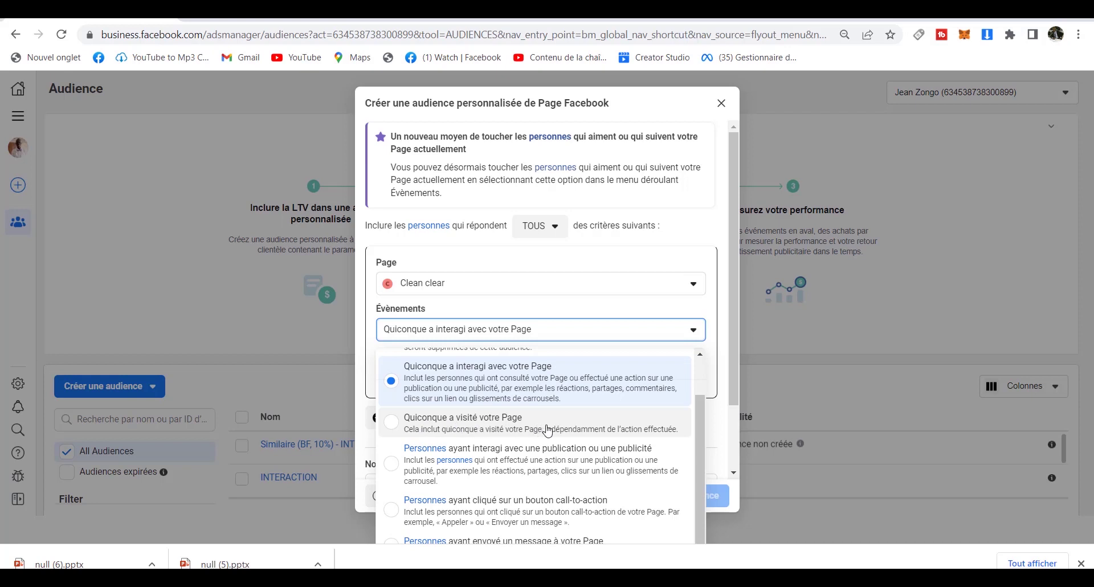
click(491, 431)
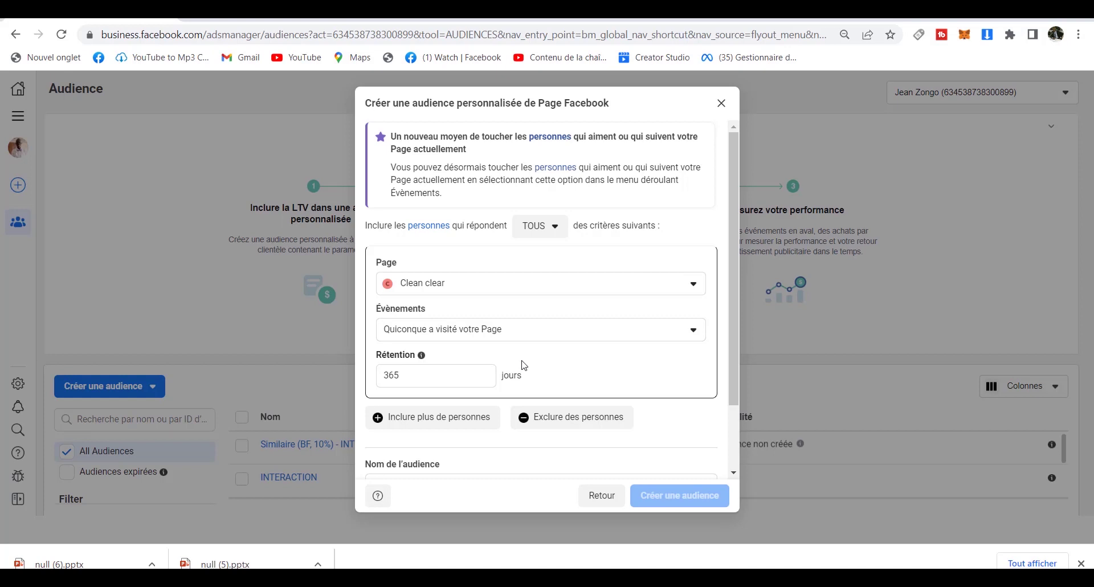
click(598, 336)
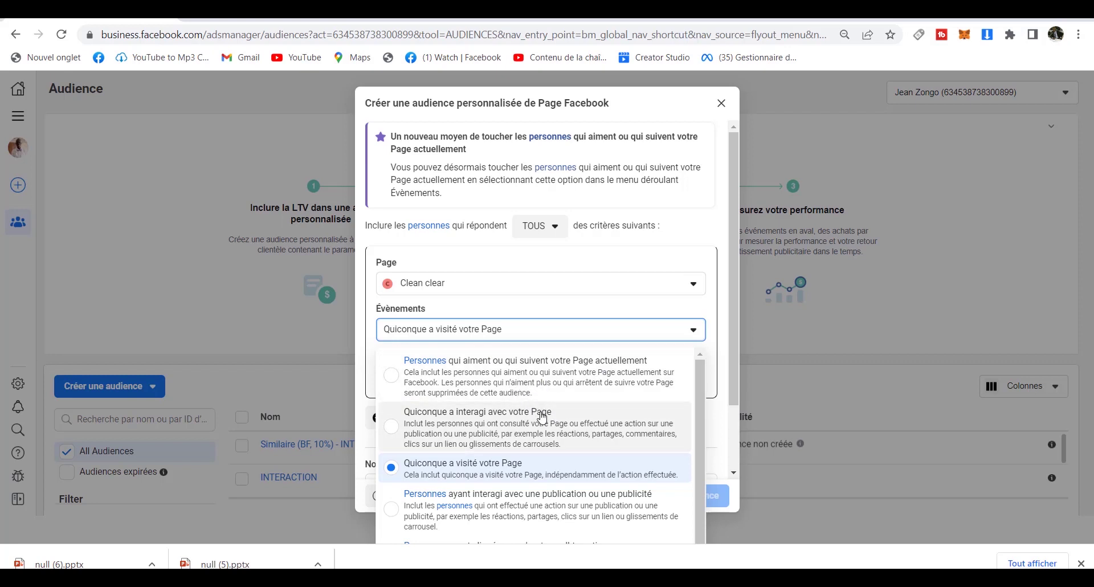
drag(699, 429, 699, 472)
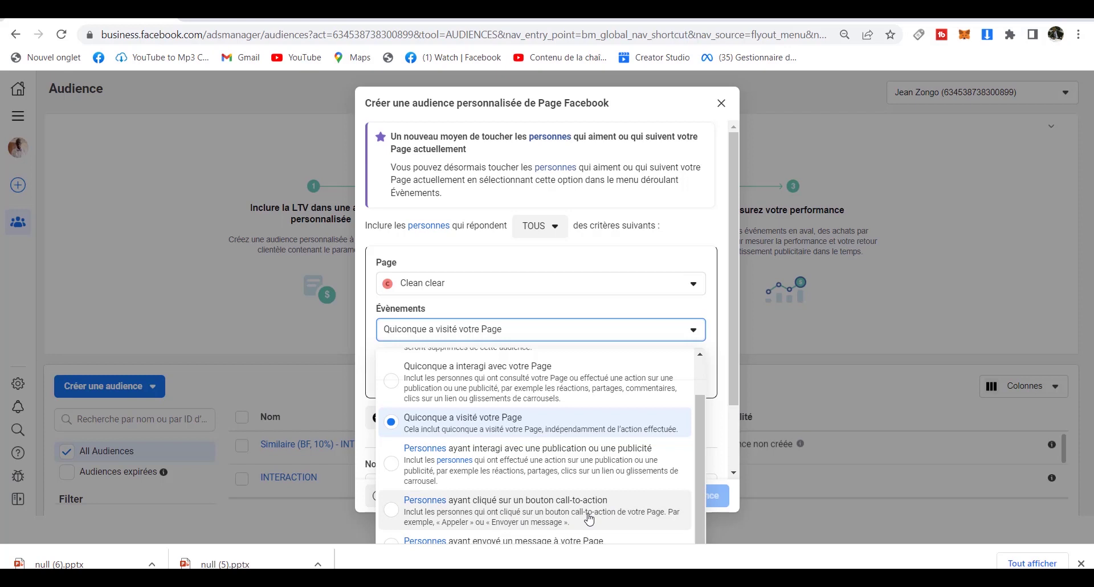
click(521, 476)
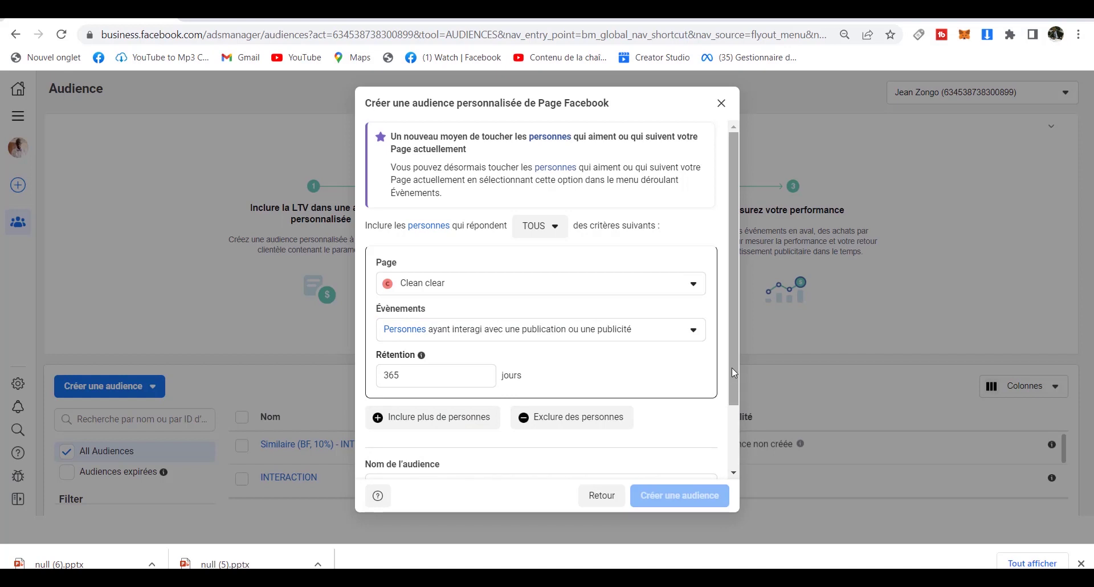
drag(732, 368, 738, 470)
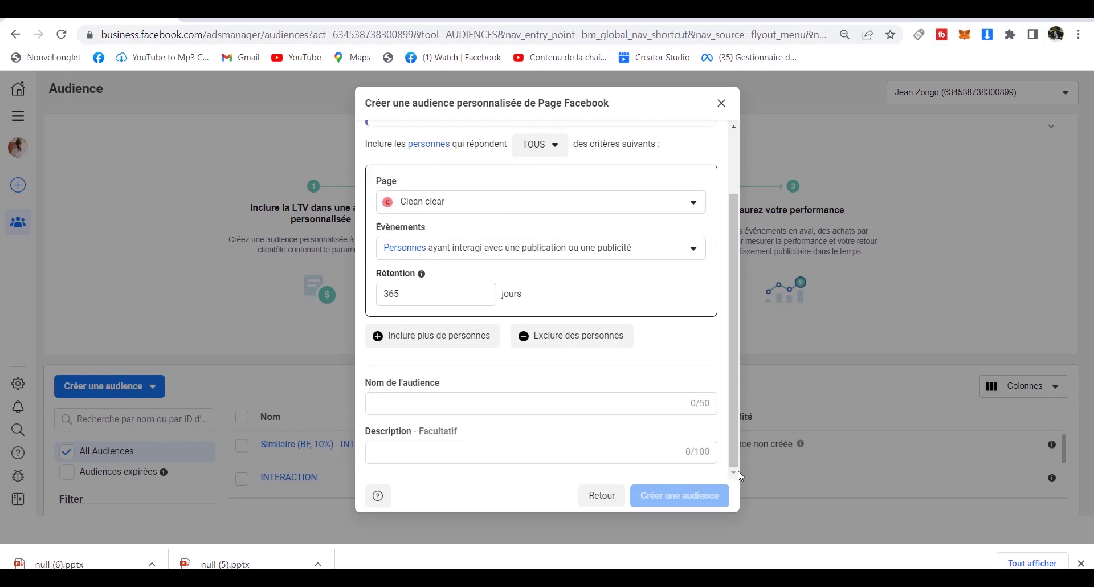
Name the Page custom audience 'interagie page' and create it.
click(491, 408)
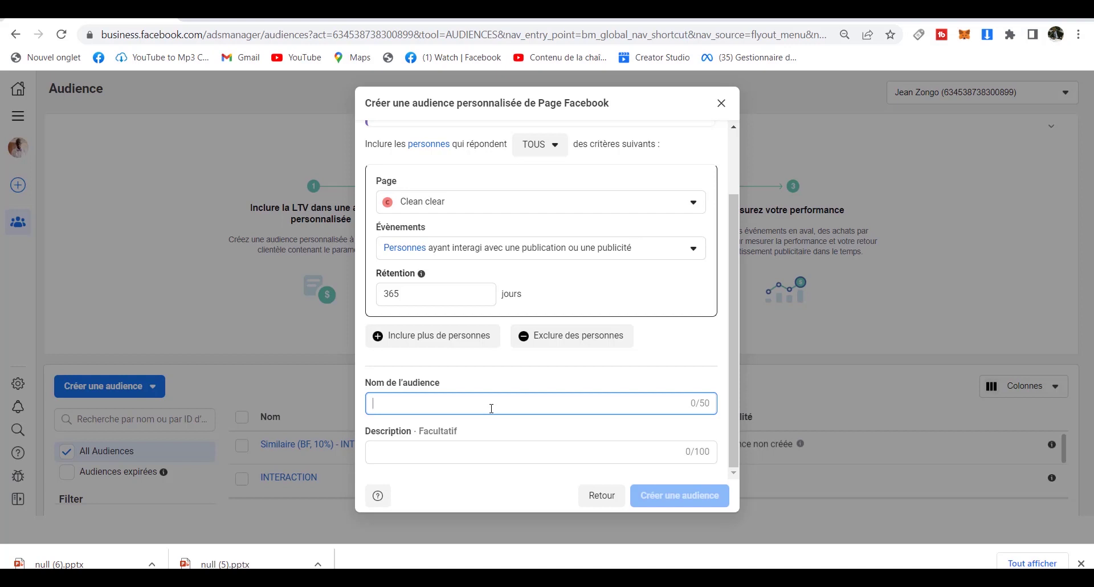
text(i)
key(BackSpace)
text(inter)
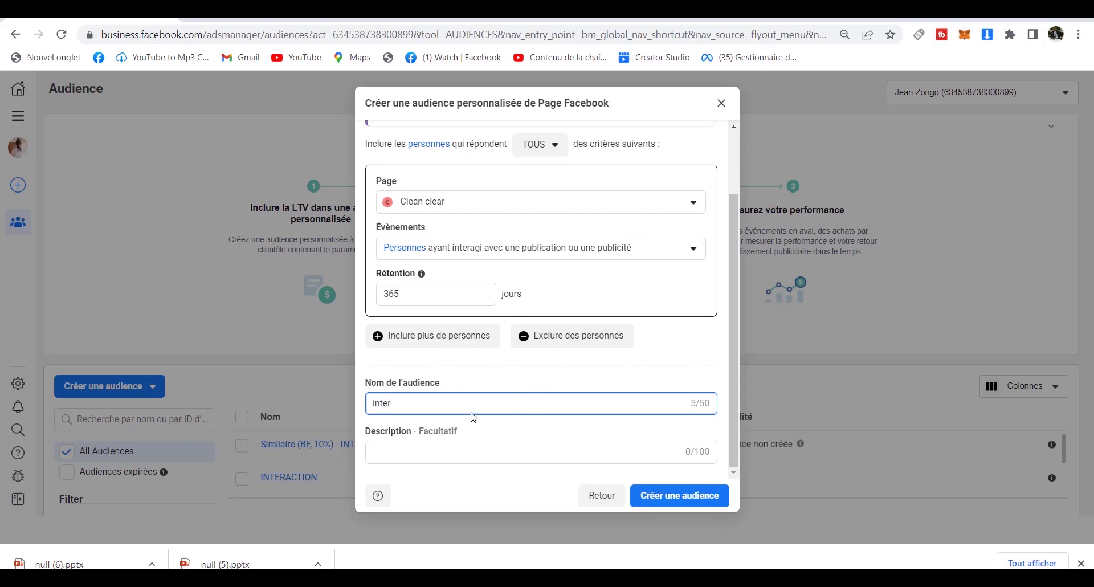
text(agie page)
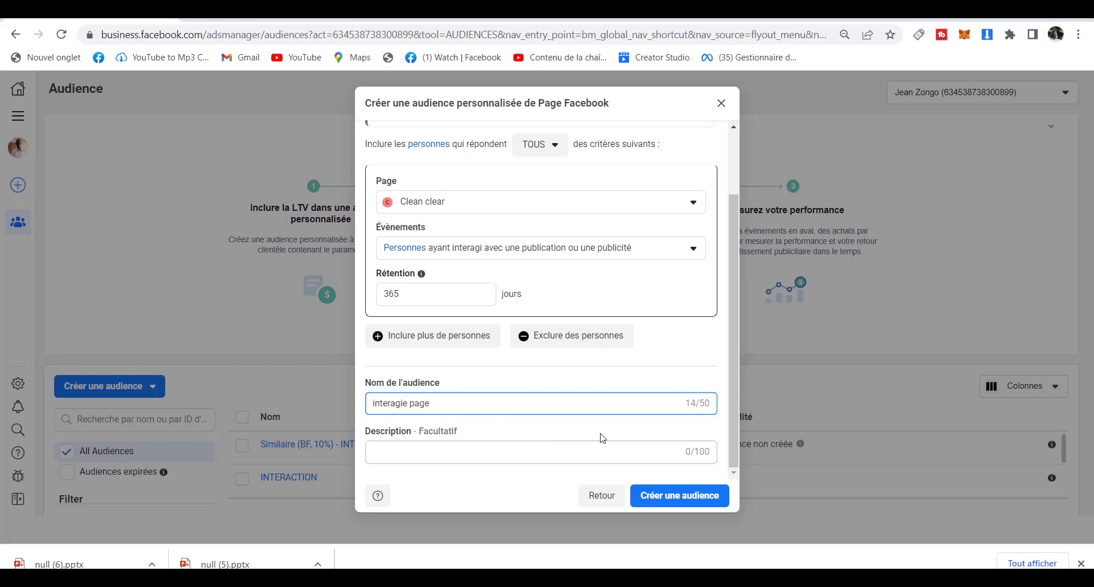
click(680, 496)
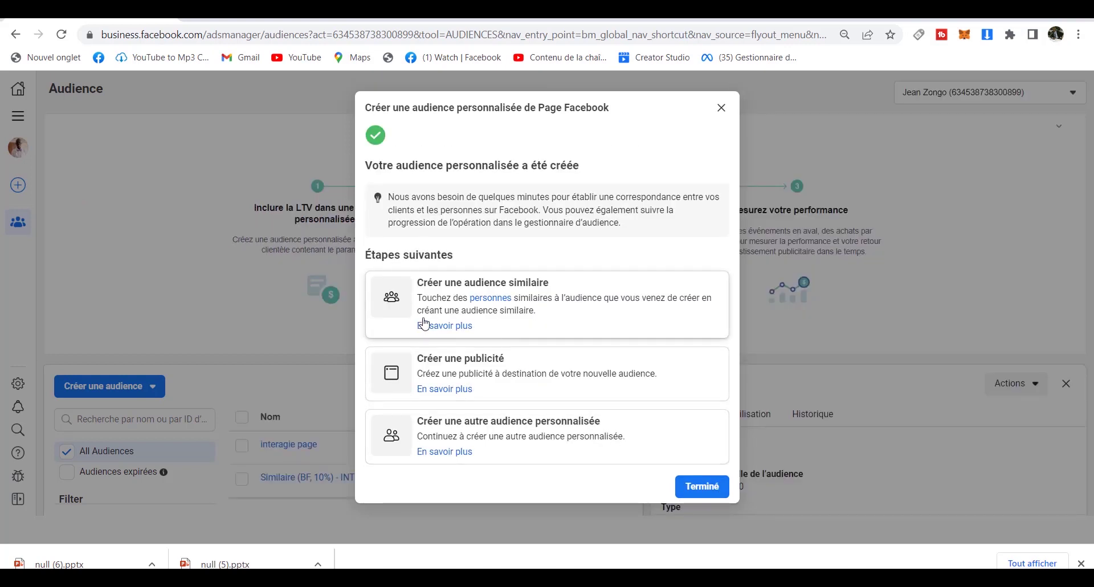
Start a lookalike from 'interagie page' sized up to 10% and begin browsing its locations.
click(544, 315)
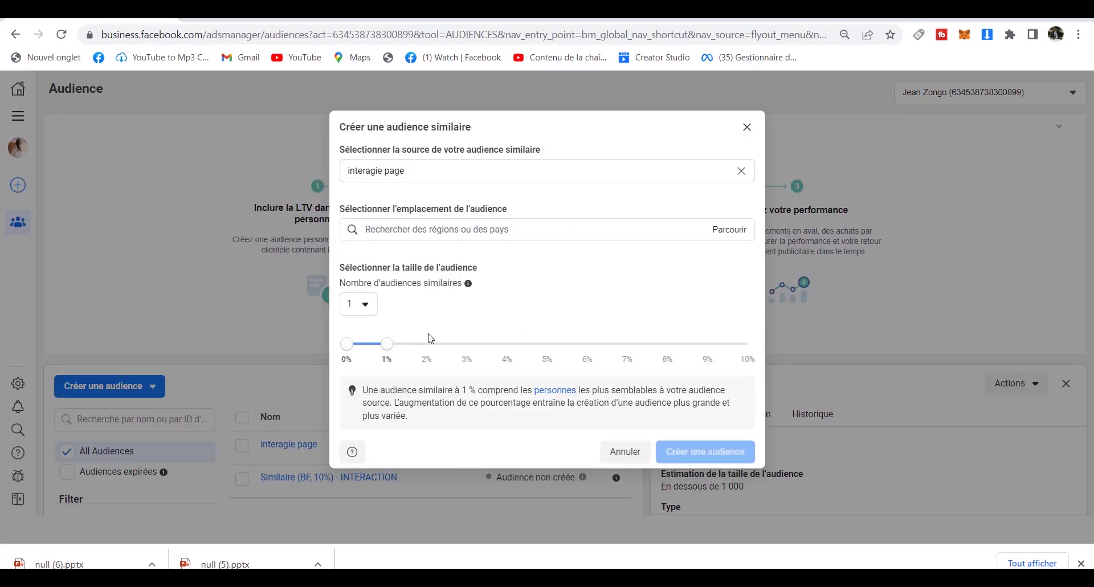
drag(393, 350, 757, 368)
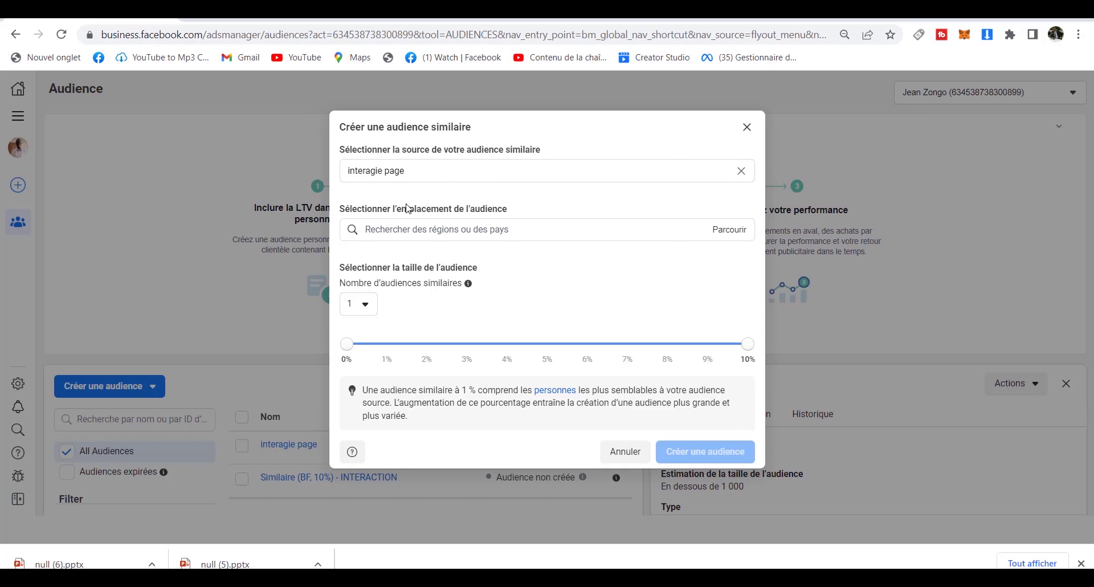
click(440, 227)
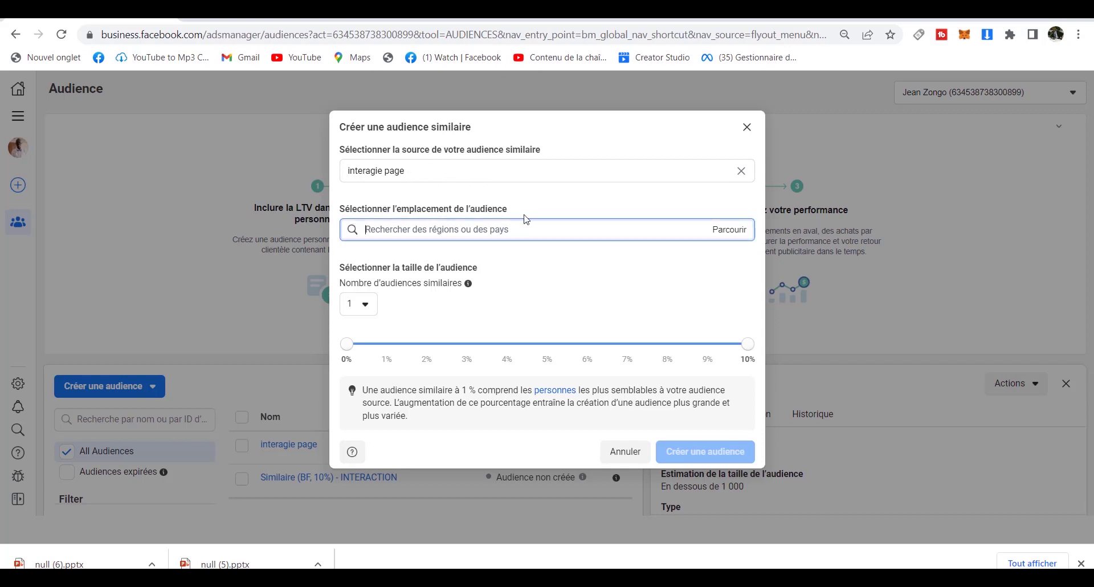
click(720, 233)
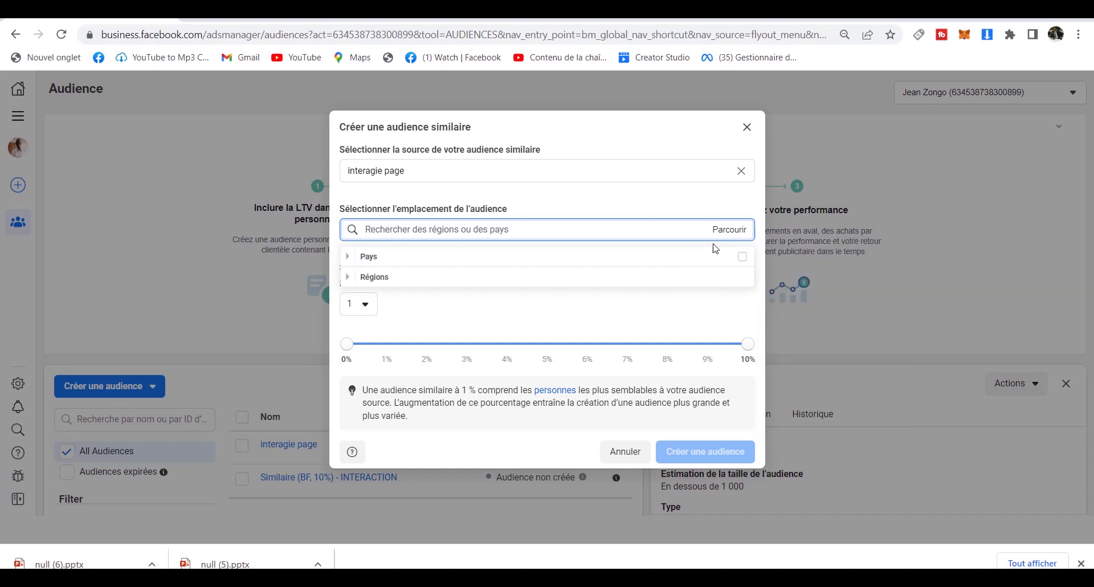
click(541, 231)
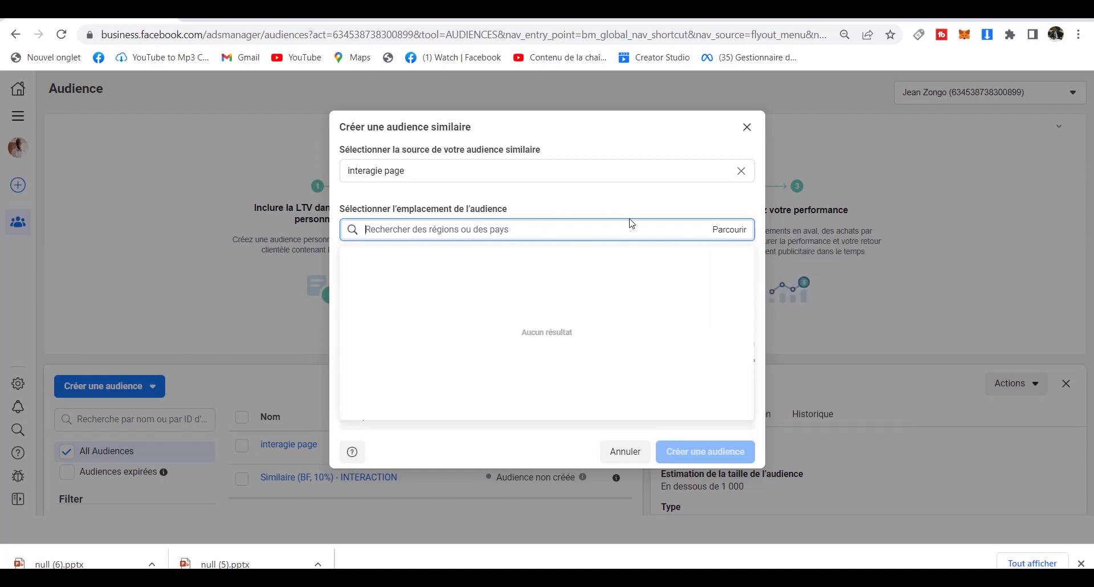
click(631, 202)
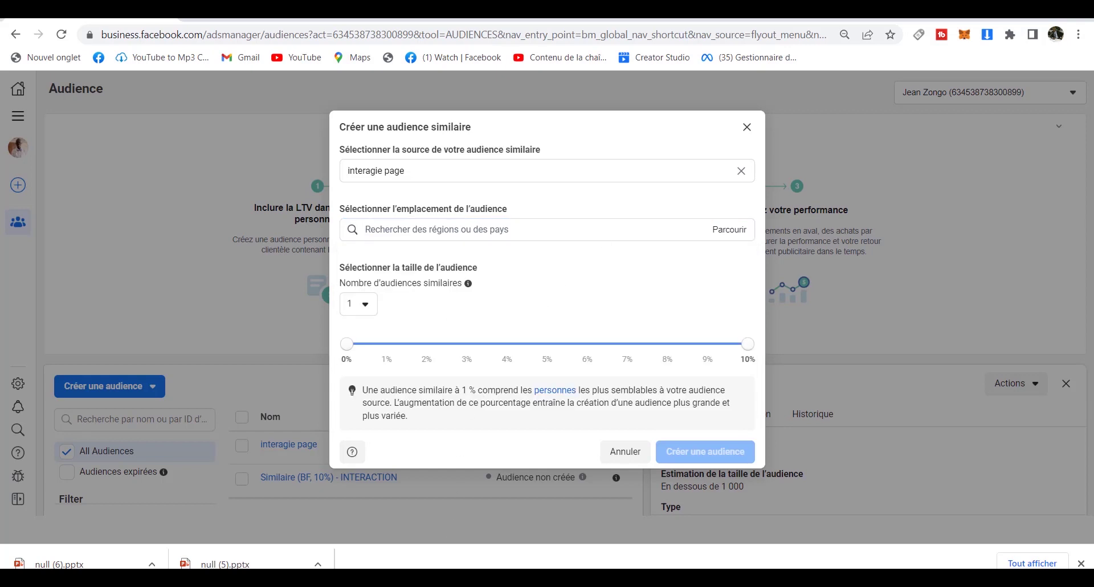
click(542, 229)
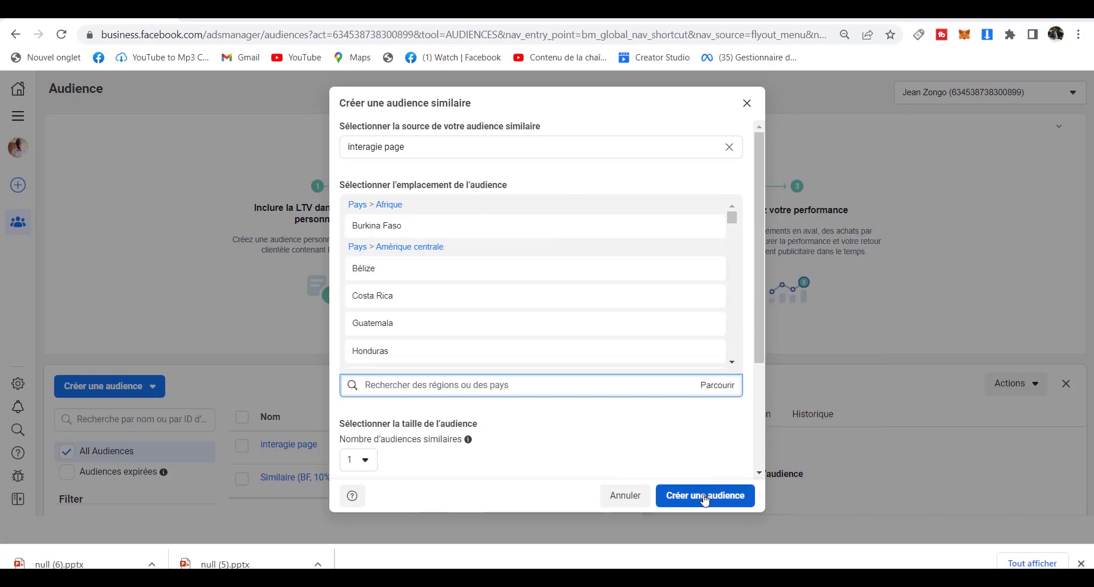
Try to create the lookalike, adding all African countries as locations and retrying.
click(705, 498)
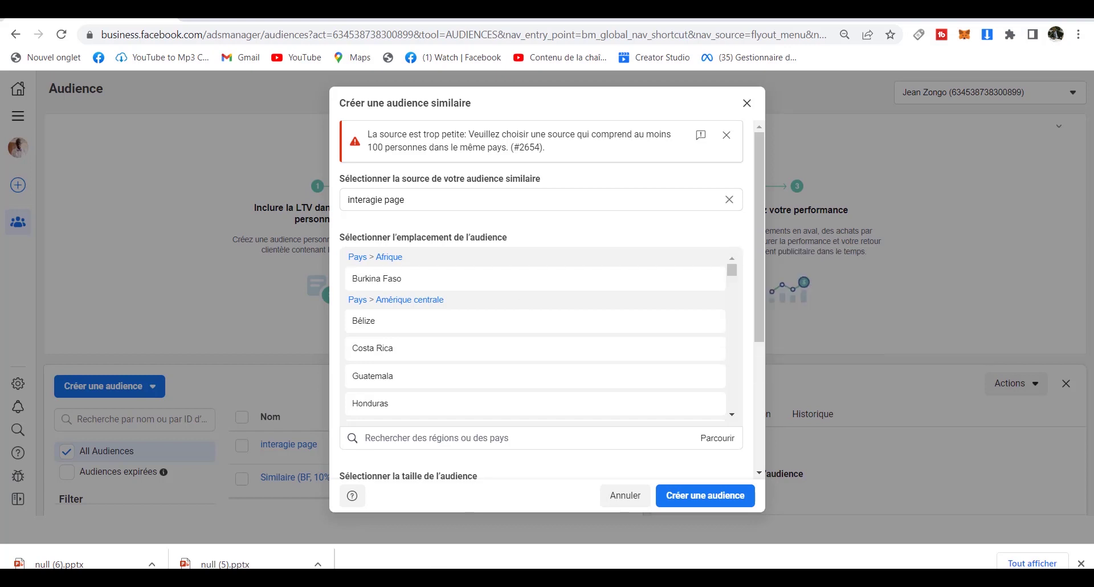
click(389, 257)
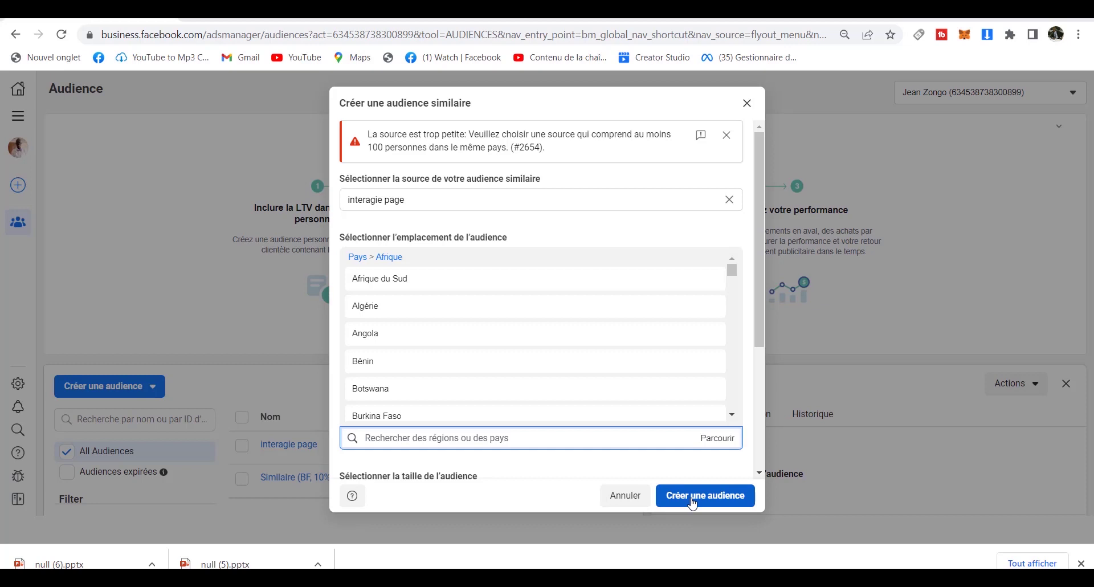
click(692, 495)
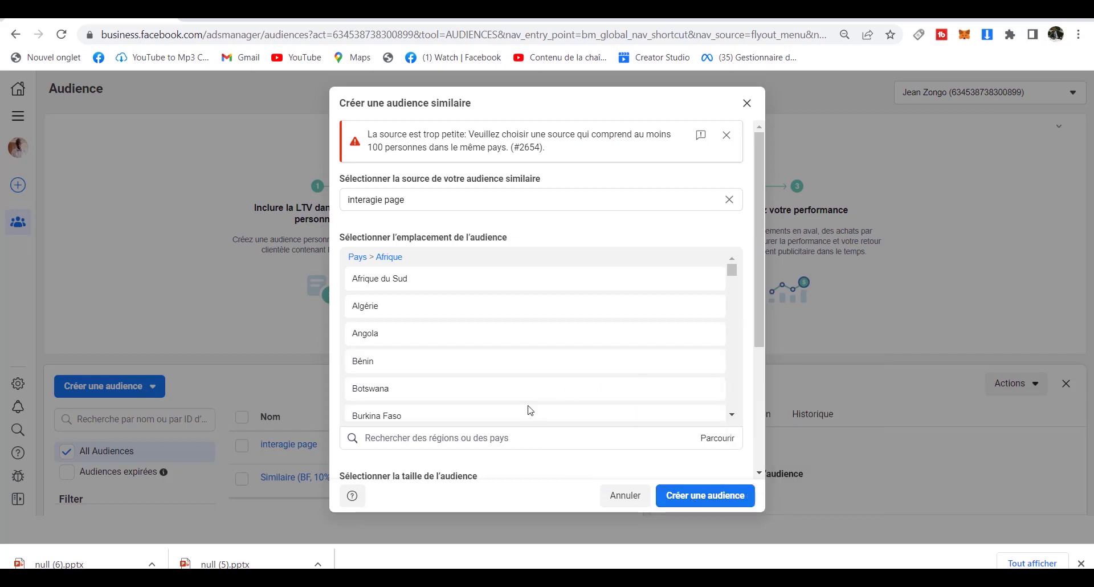
Remove the Afrique, Amérique centrale, Nord, Sud, Europe, Les Caraïbes and Océanie location groups.
mouse_move(733, 275)
mouse_down()
mouse_move(724, 420)
mouse_move(724, 264)
mouse_up()
scroll(730, 374, up, 1)
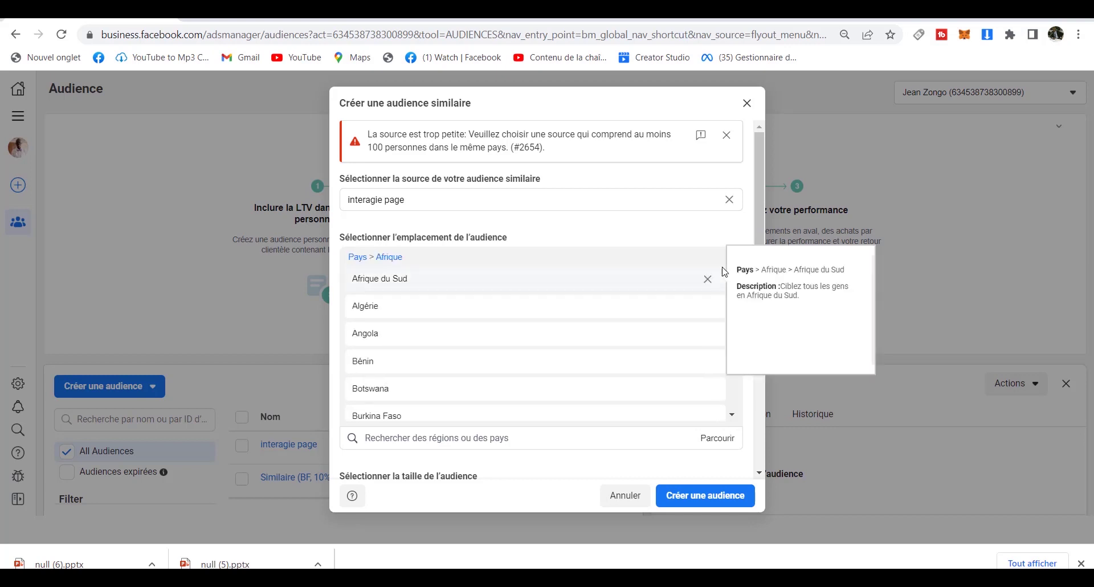
drag(359, 257, 374, 262)
click(375, 262)
click(709, 261)
click(709, 262)
click(709, 263)
click(709, 263)
click(709, 262)
click(708, 263)
click(709, 263)
click(711, 264)
click(710, 264)
click(711, 264)
click(729, 266)
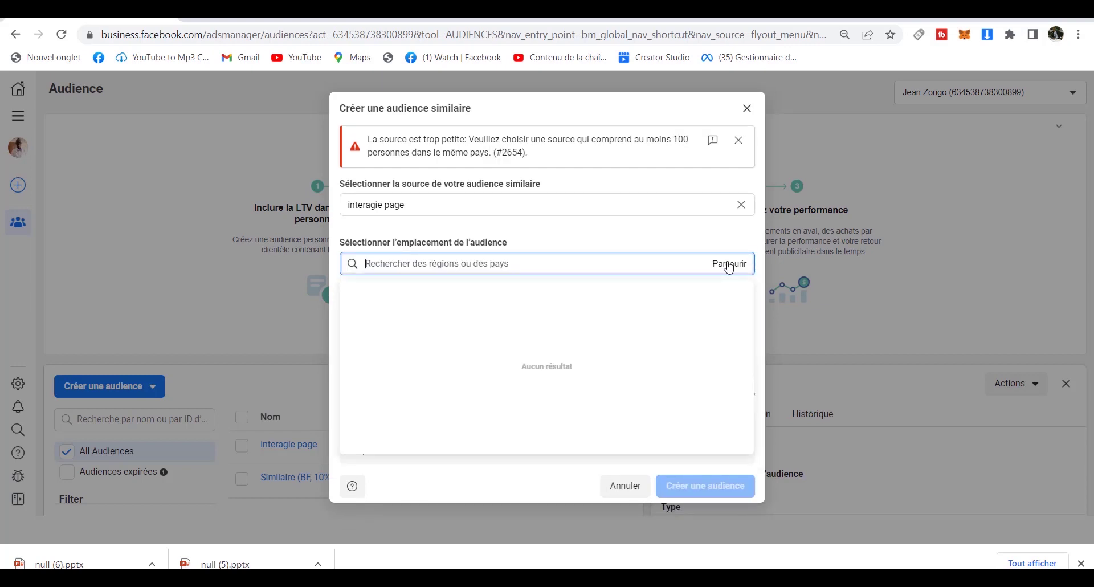
Select every country under Pays as the location and create the lookalike audience.
click(729, 266)
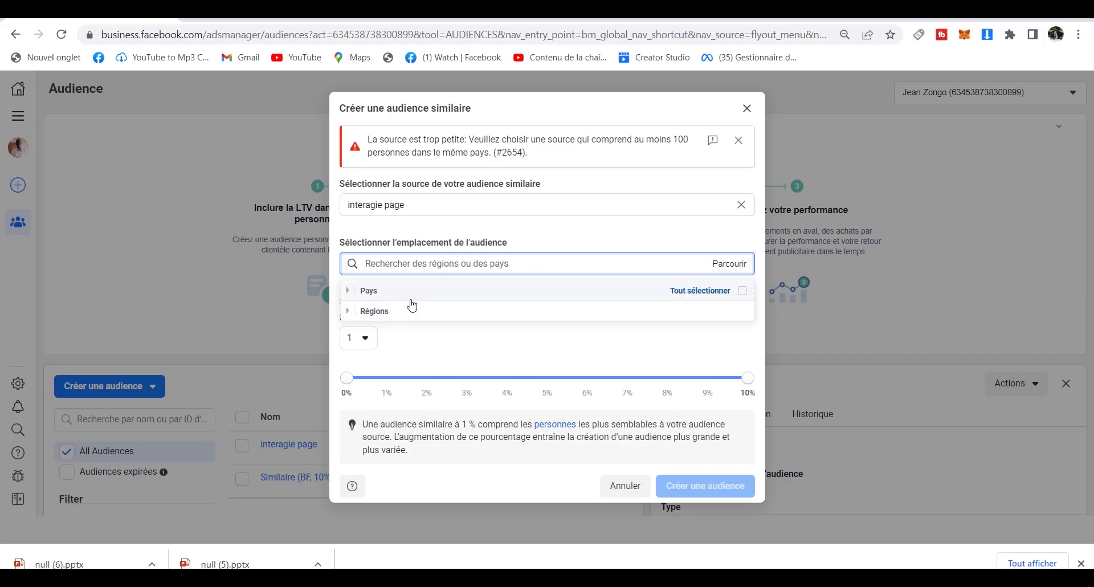
click(743, 293)
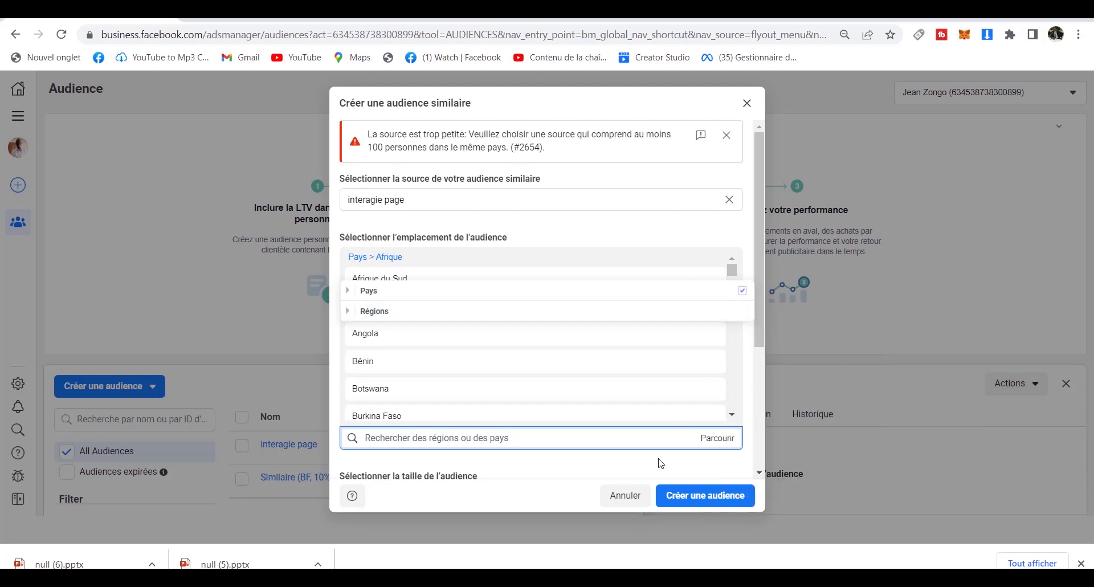
click(692, 501)
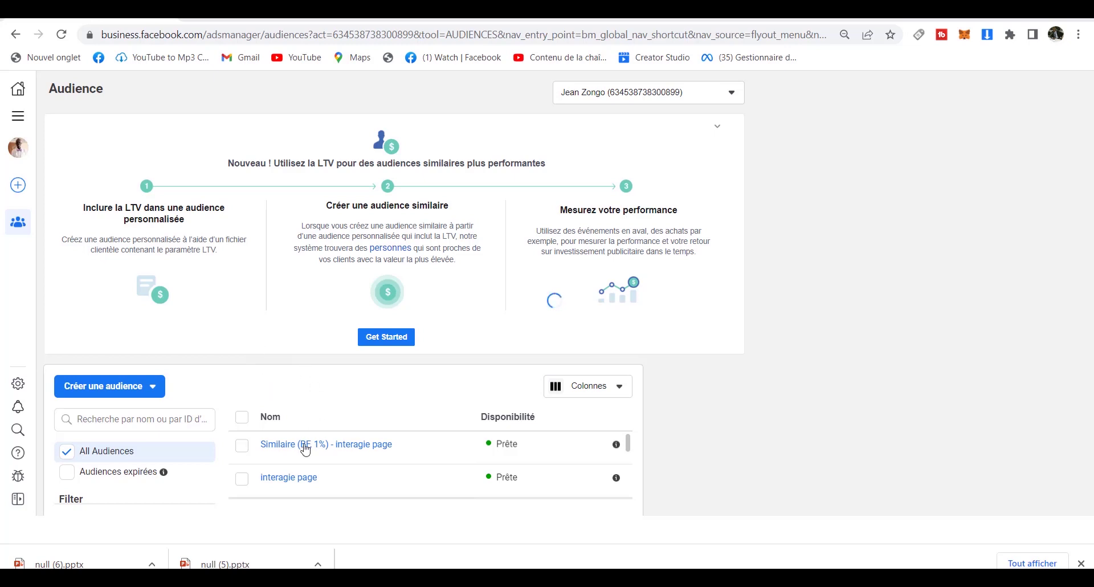
mouse_move(317, 444)
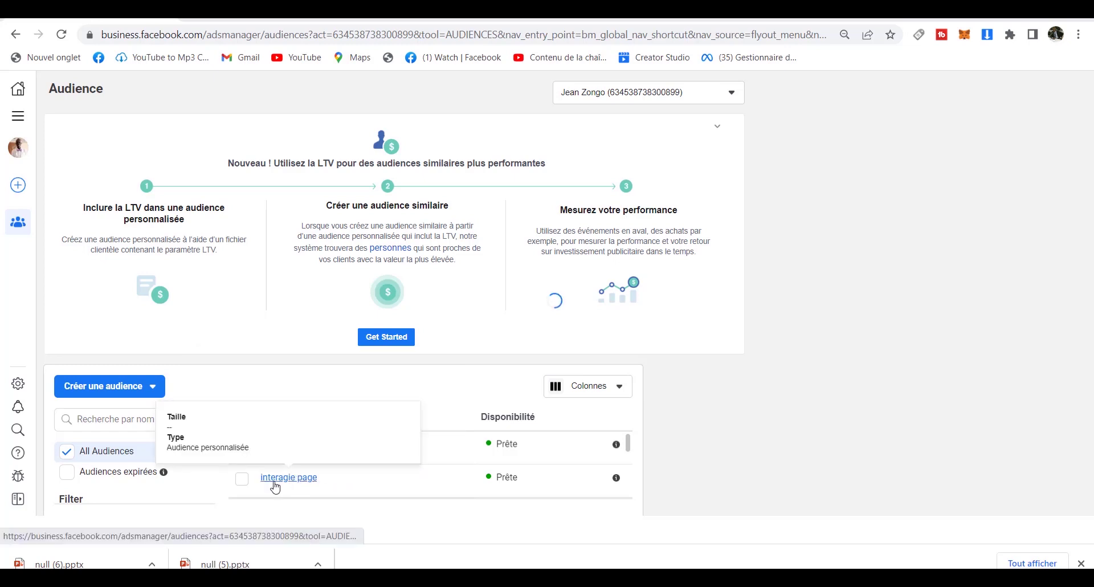
mouse_move(280, 479)
mouse_move(371, 455)
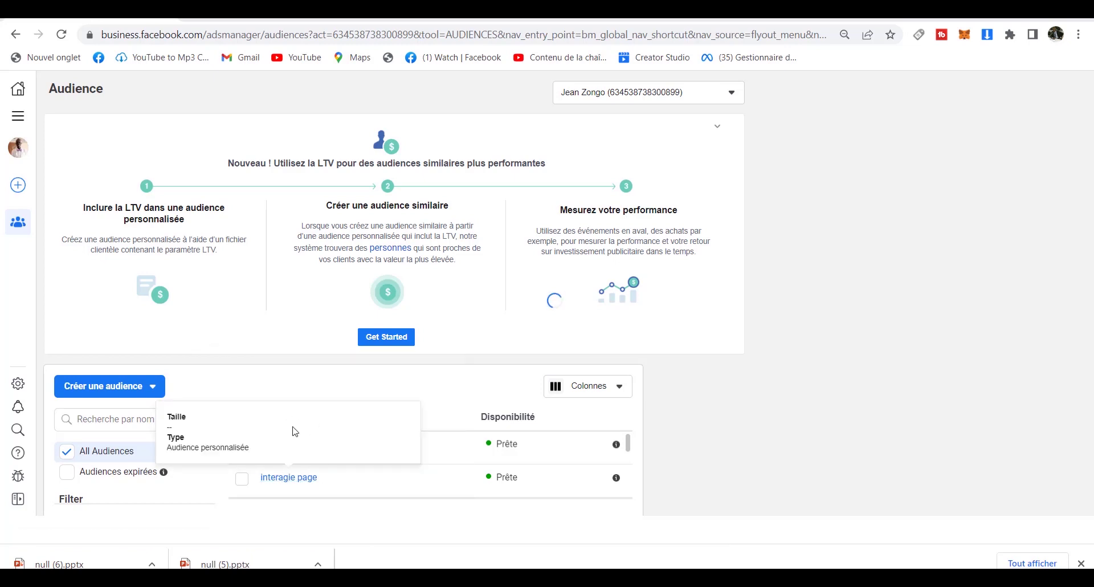
Return to Gestionnaire de publicités and view the Ensembles de publicités tab.
click(23, 117)
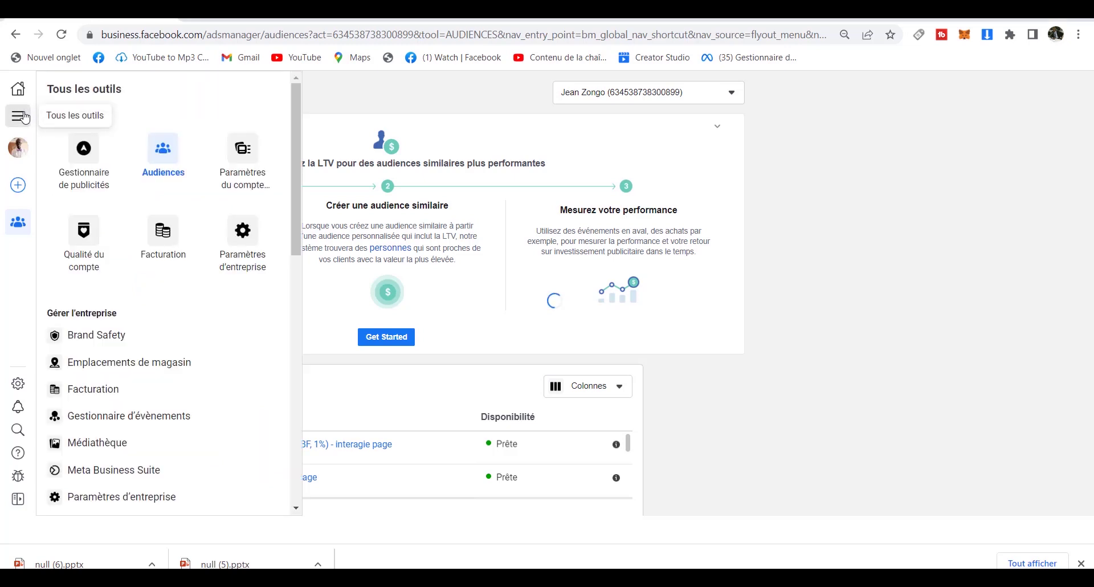
click(82, 161)
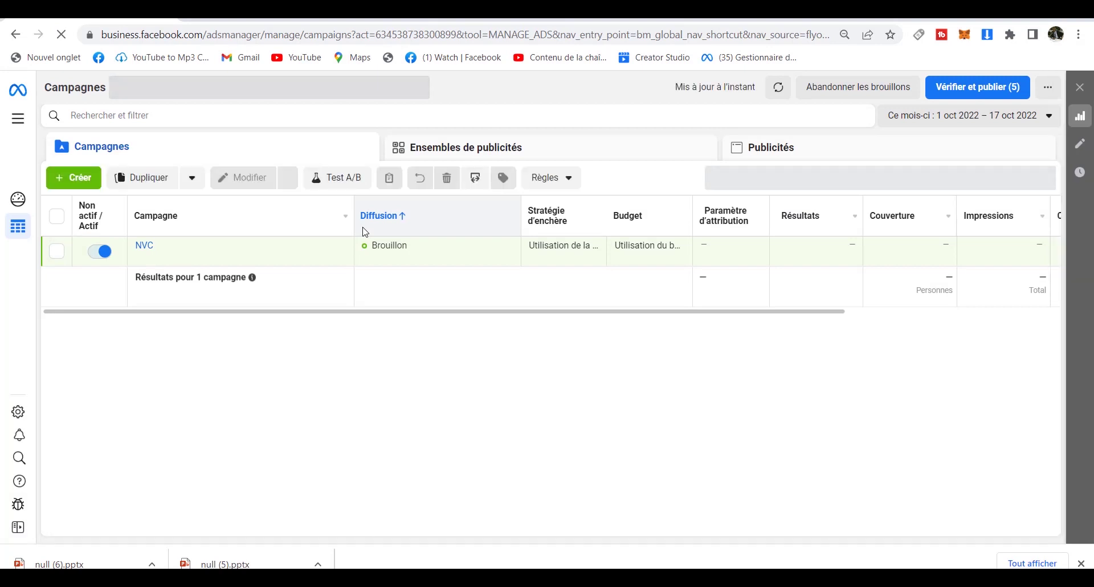
click(484, 154)
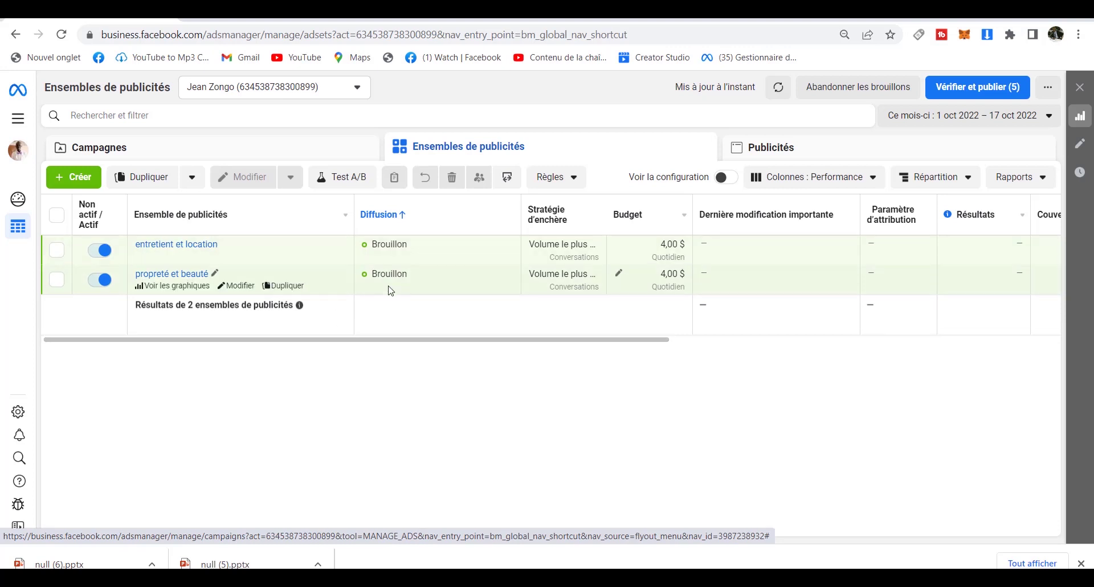
Duplicate 'propreté et beauté' into the same campaign and rename the copy 'reciblage'.
click(287, 285)
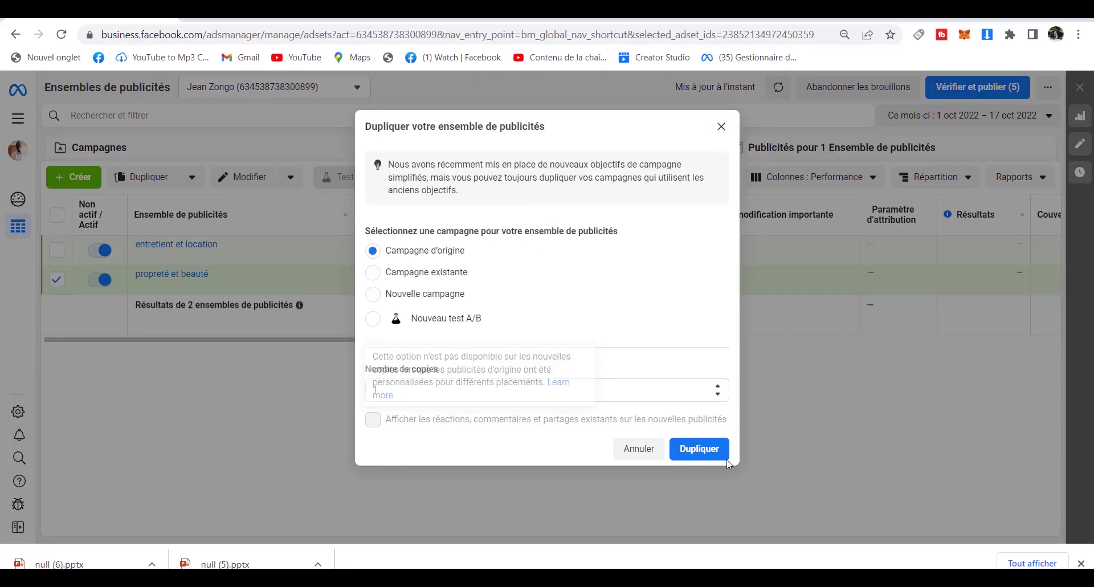
click(711, 451)
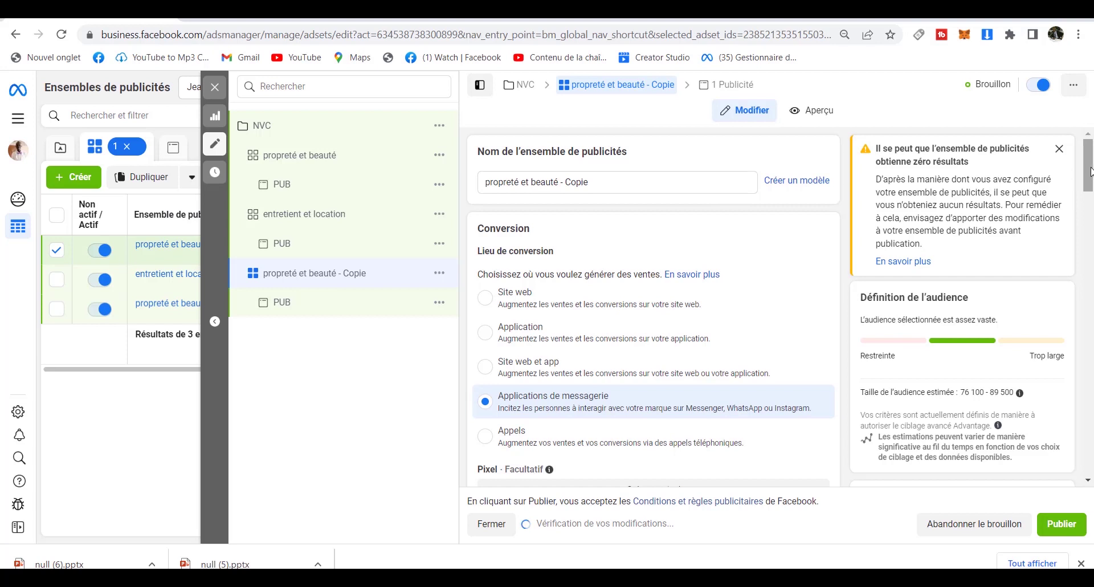
click(609, 182)
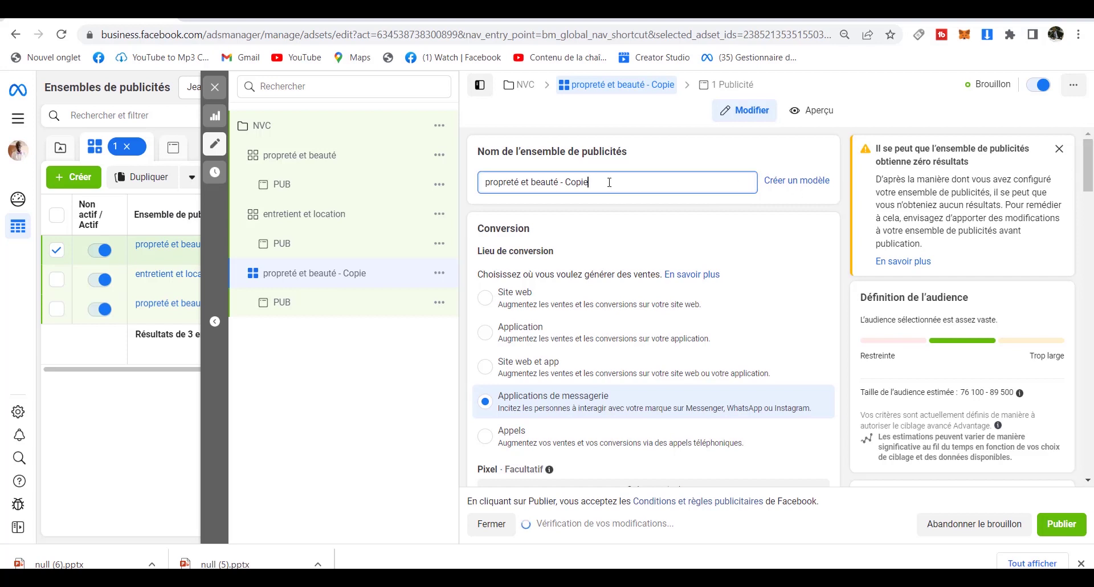
key(BackSpace)
key(BackSpace)
key(BackSpace)
key(BackSpace)
key(BackSpace)
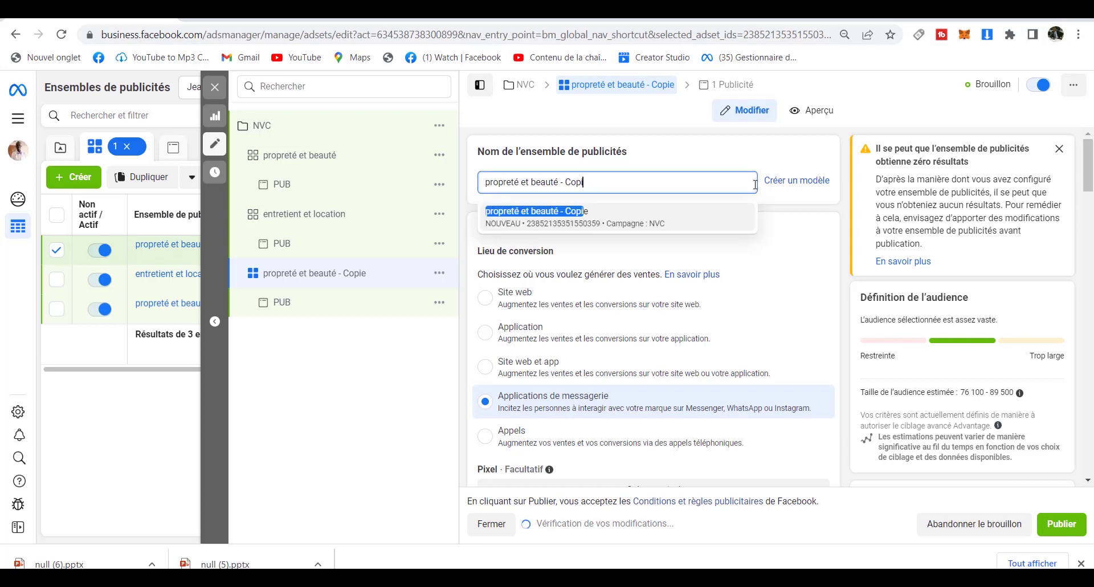
key(BackSpace)
key(BackSpace)
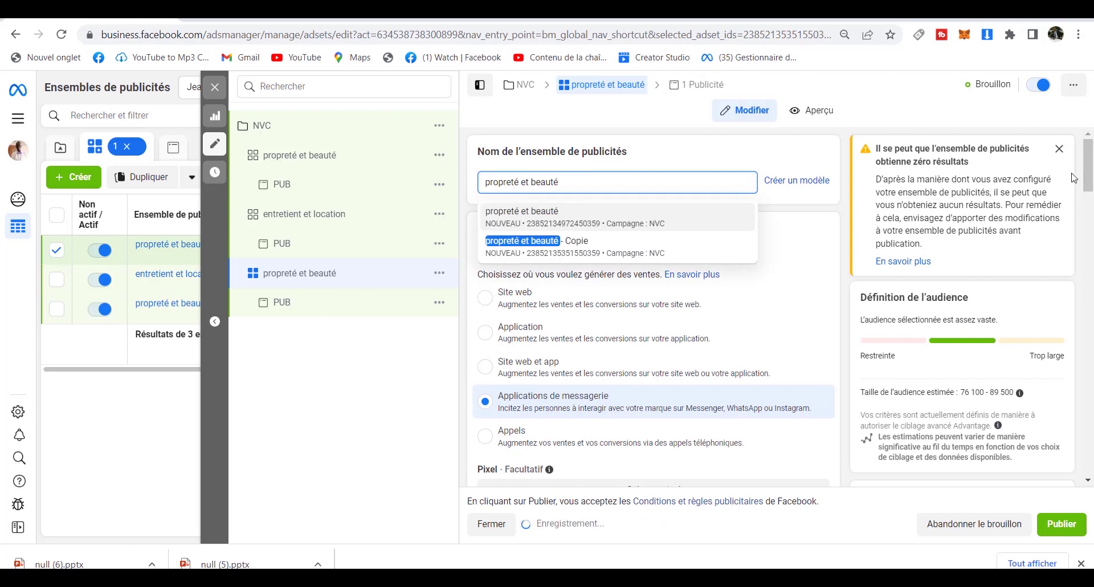
key(BackSpace)
key(BackSpace)
key(BackSpace)
key(BackSpace)
key(BackSpace)
key(BackSpace)
key(BackSpace)
key(BackSpace)
key(BackSpace)
key(BackSpace)
key(BackSpace)
key(BackSpace)
key(BackSpace)
key(BackSpace)
key(BackSpace)
key(BackSpace)
key(BackSpace)
key(BackSpace)
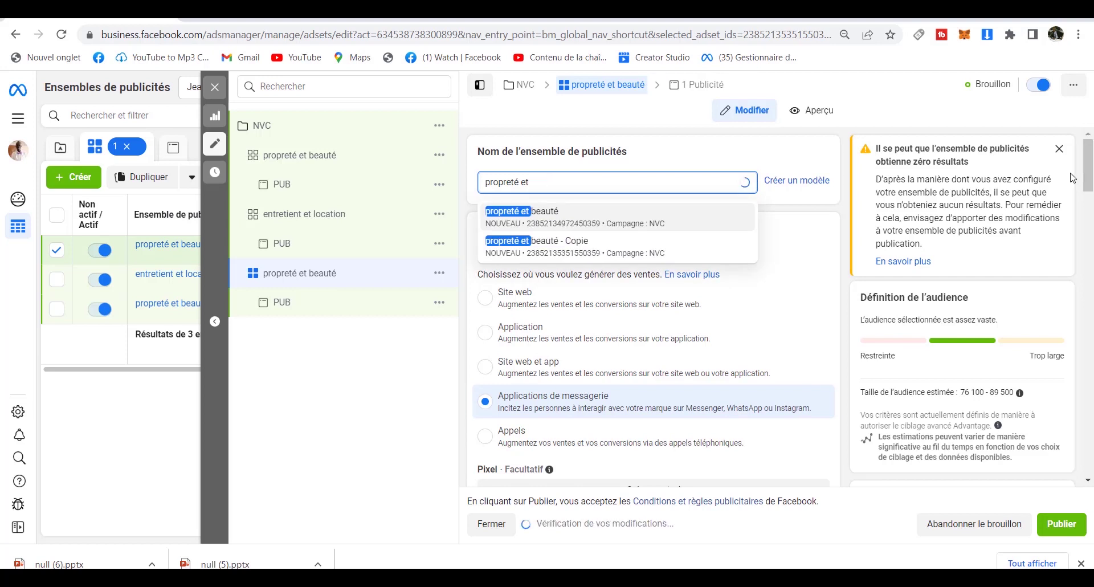
text(reci)
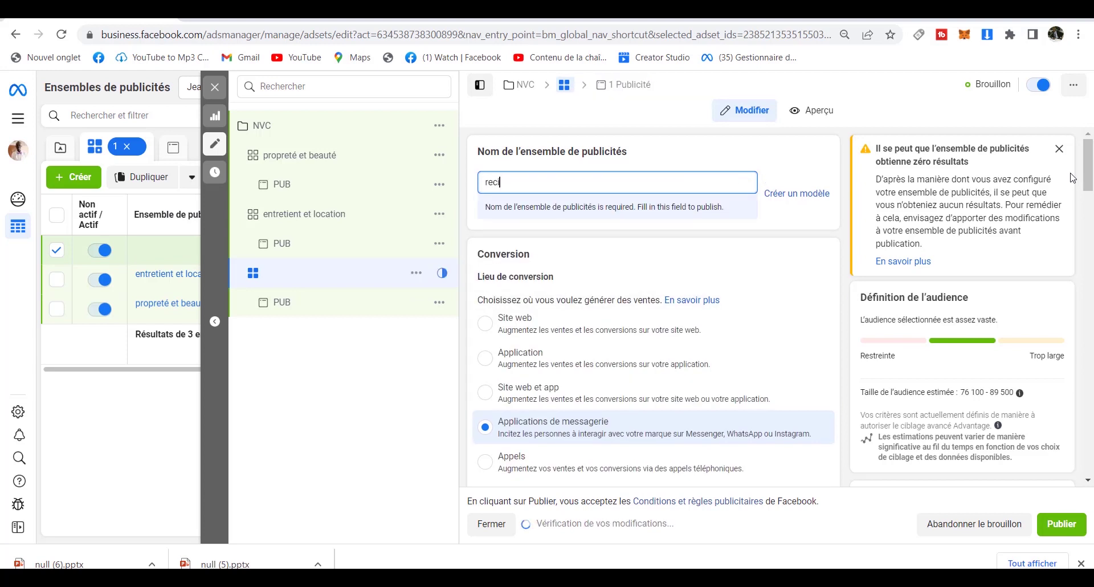
text(blage)
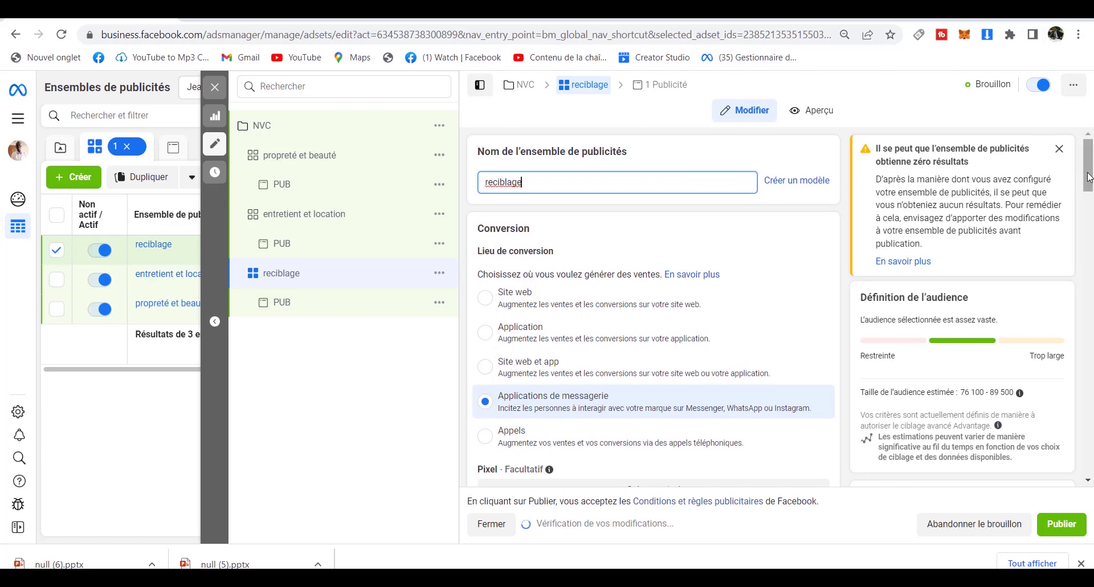
Clear Propreté and Beauté from Ciblage avancé and uncheck Advantage, leaving a 76 100–89 500 estimate.
drag(1088, 177, 1090, 385)
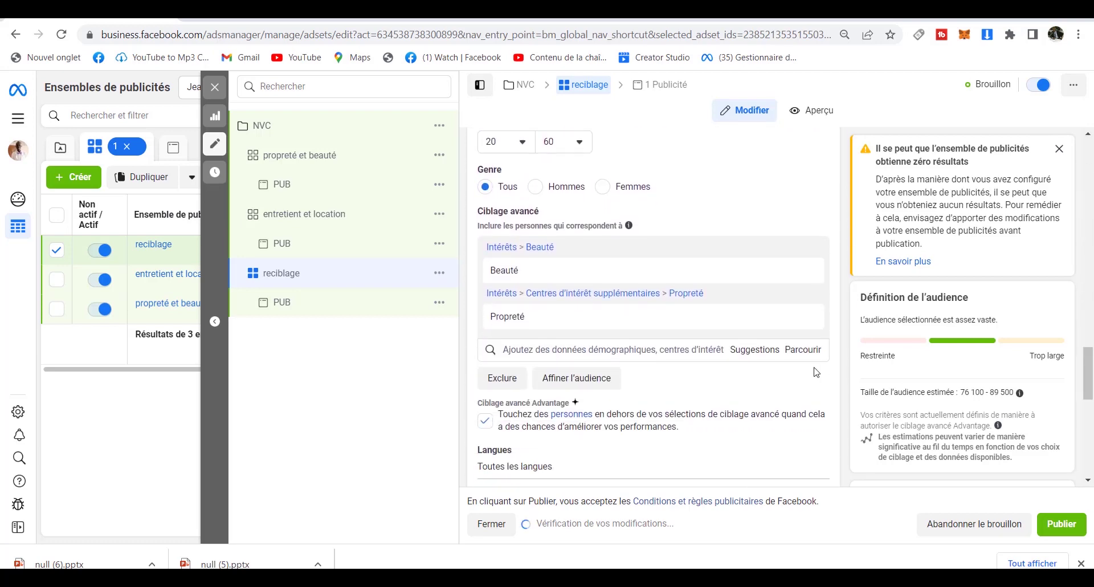
click(807, 318)
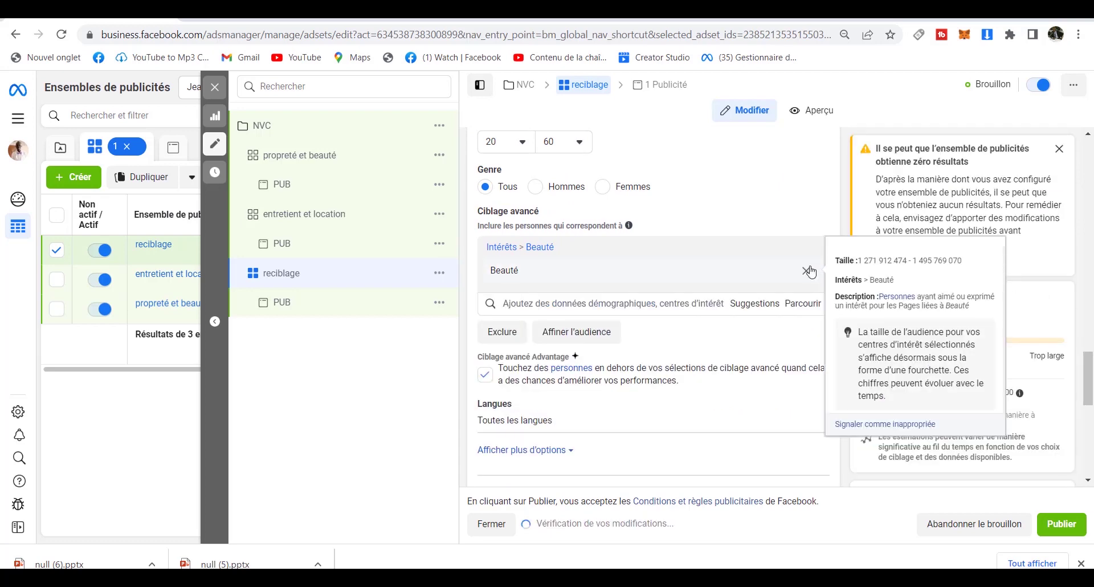
click(809, 270)
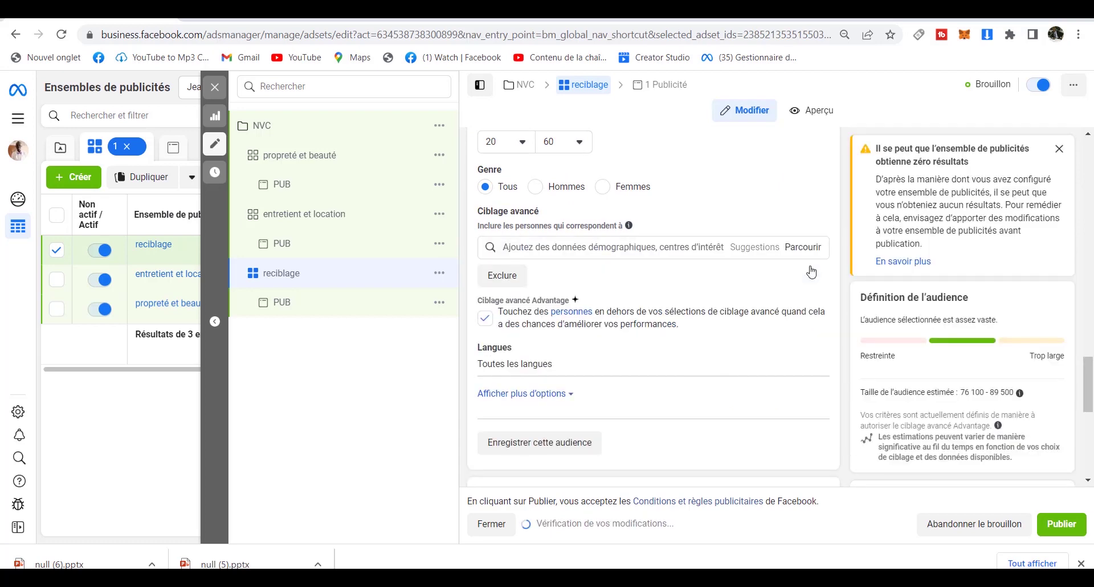
click(484, 319)
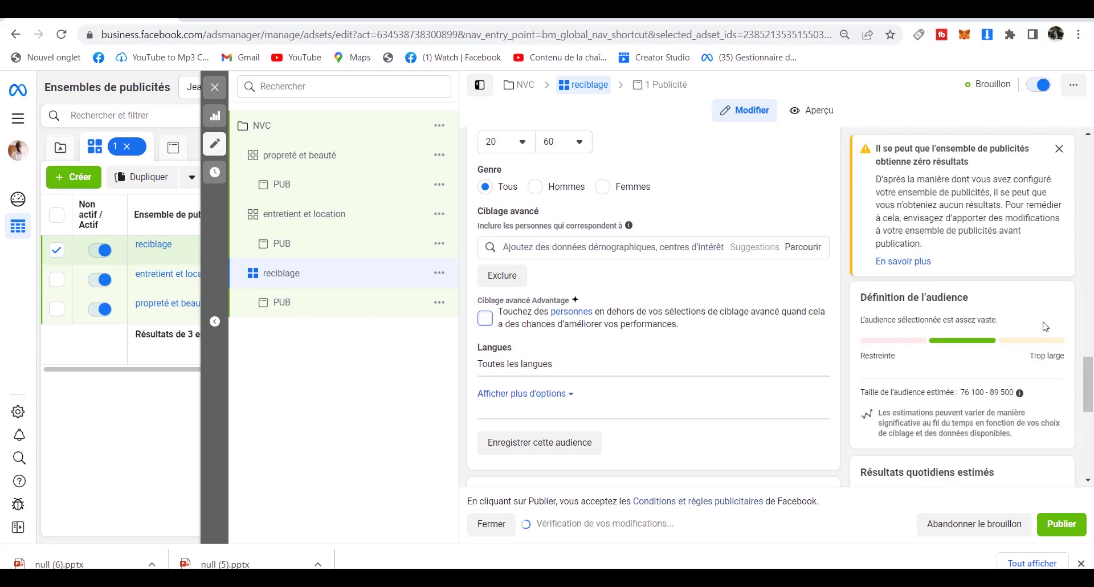
drag(1090, 389, 1090, 331)
Add the 'interagie page' custom audience and, at first, the 1% interagie page lookalike.
click(548, 276)
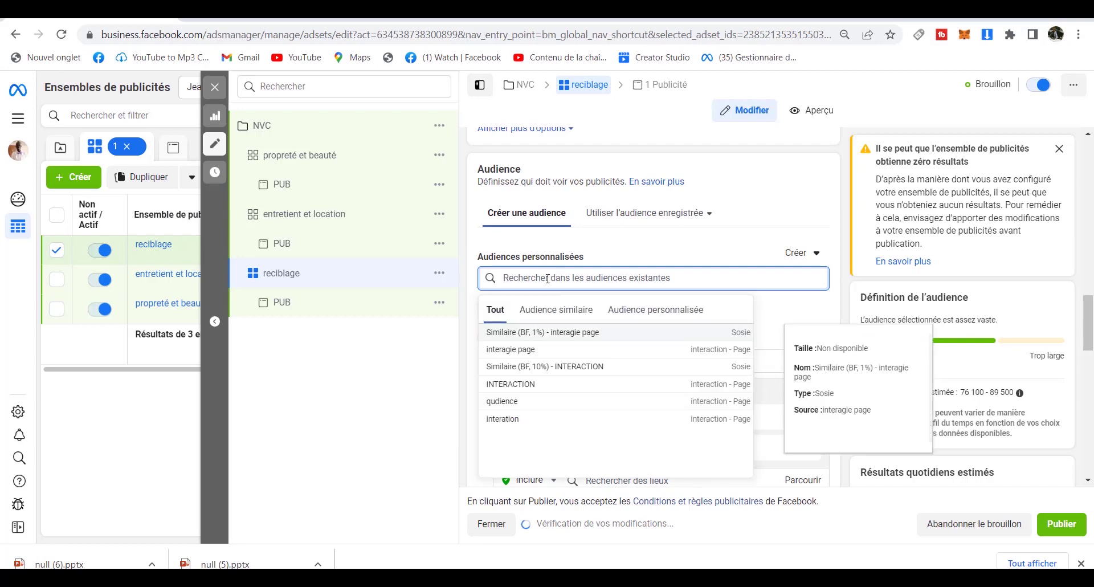
click(507, 350)
click(521, 335)
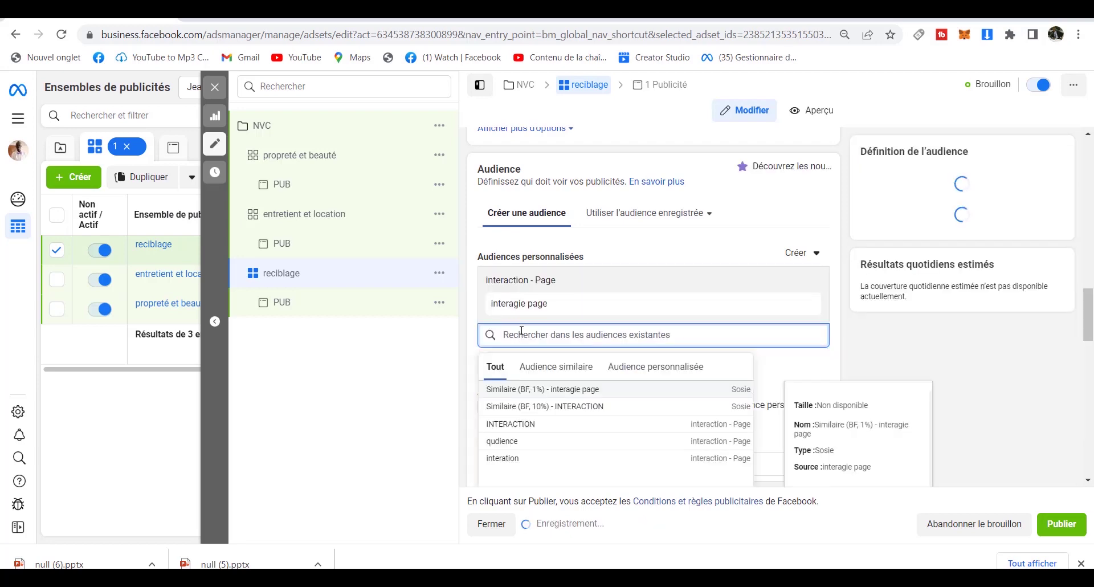
click(542, 372)
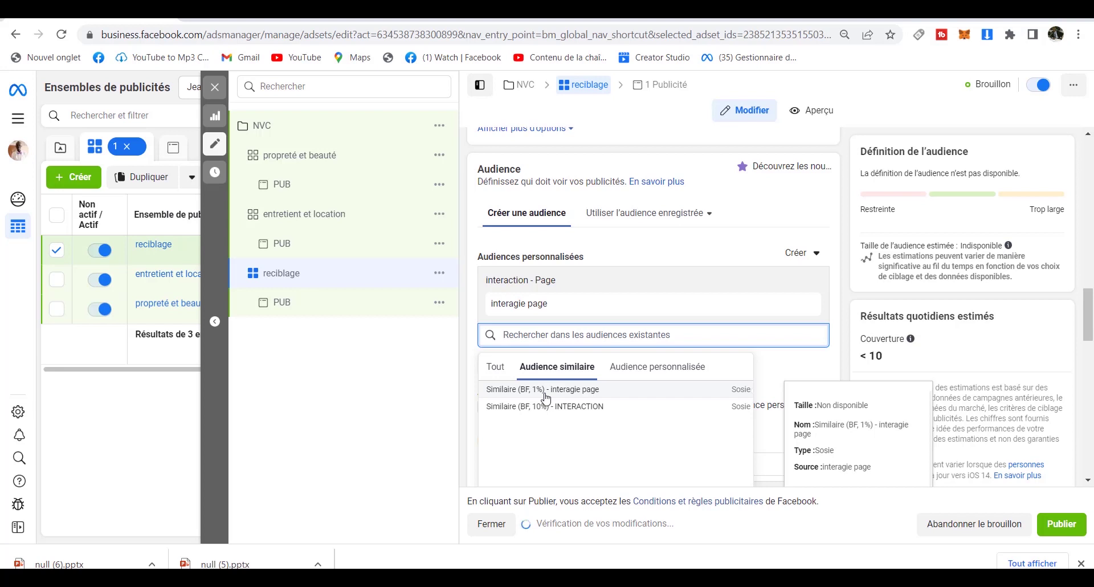
click(546, 393)
Replace the 1% lookalike with 'Similaire (BF, 10%) - INTERACTION', bringing reach under 10.
click(546, 397)
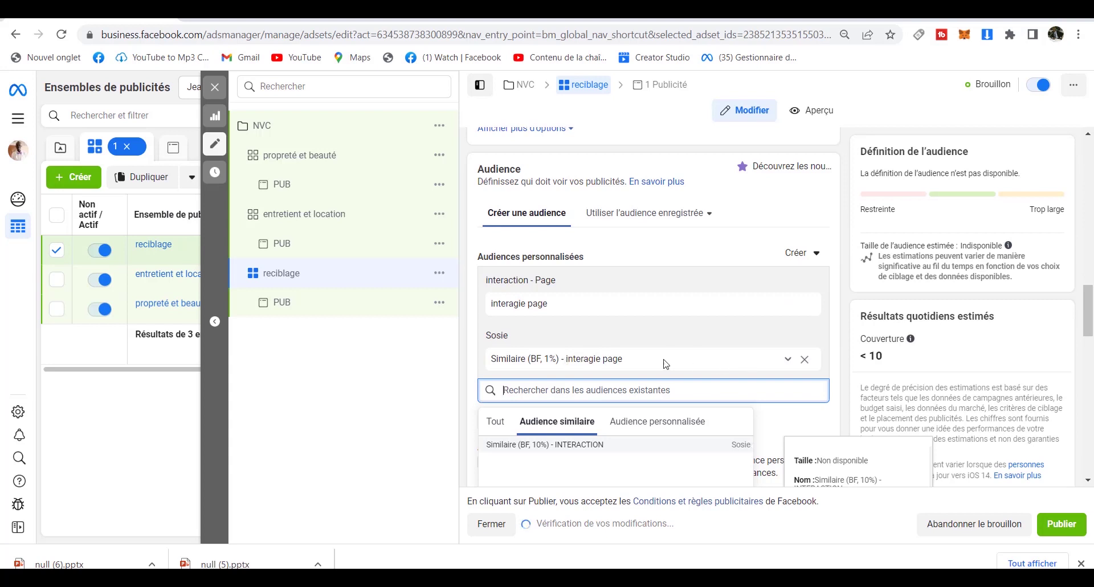
click(805, 360)
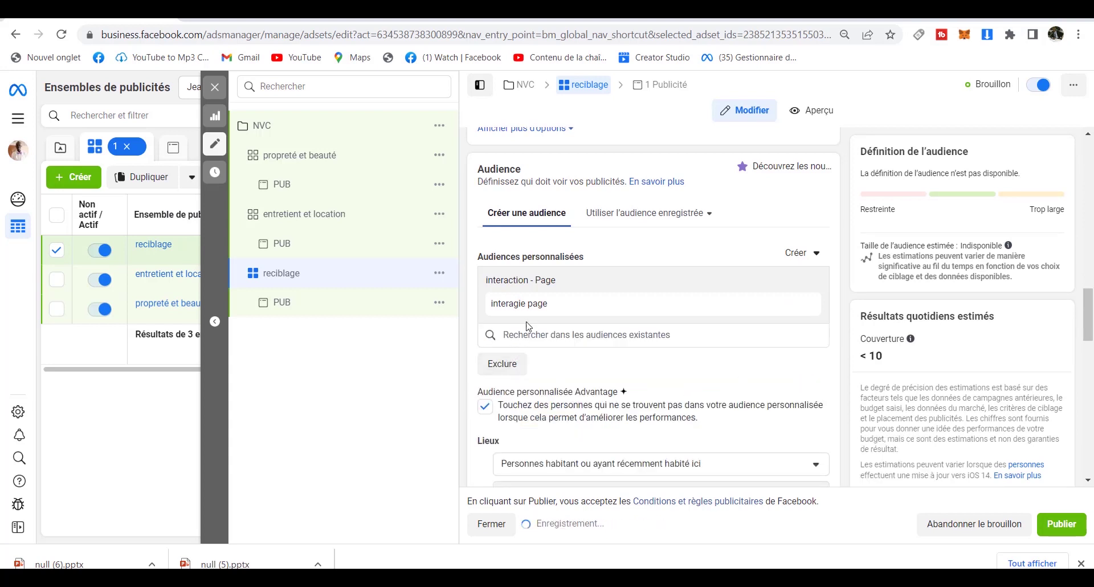
click(521, 340)
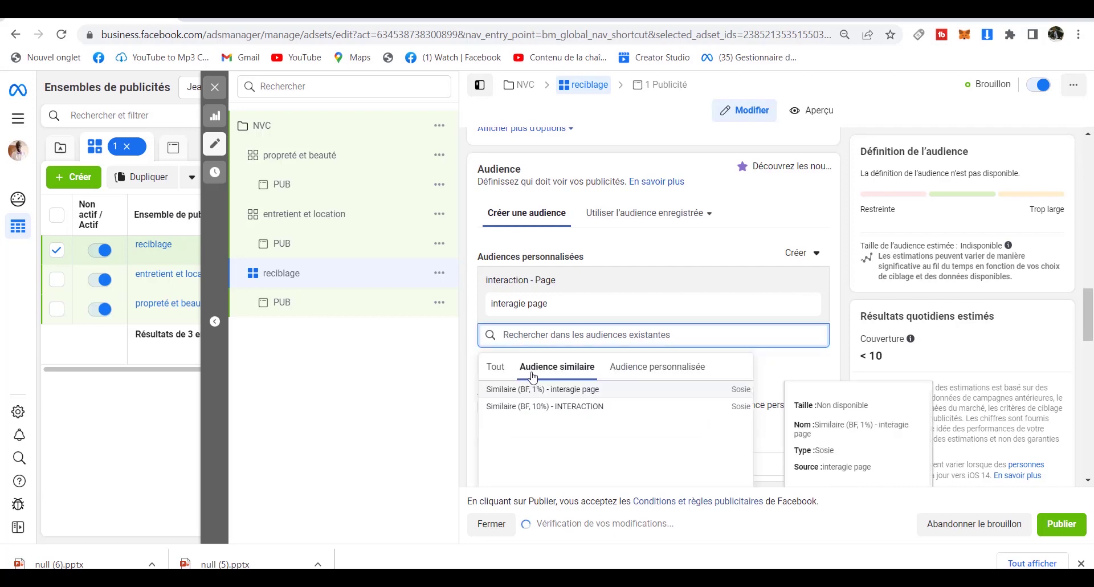
click(541, 406)
click(518, 390)
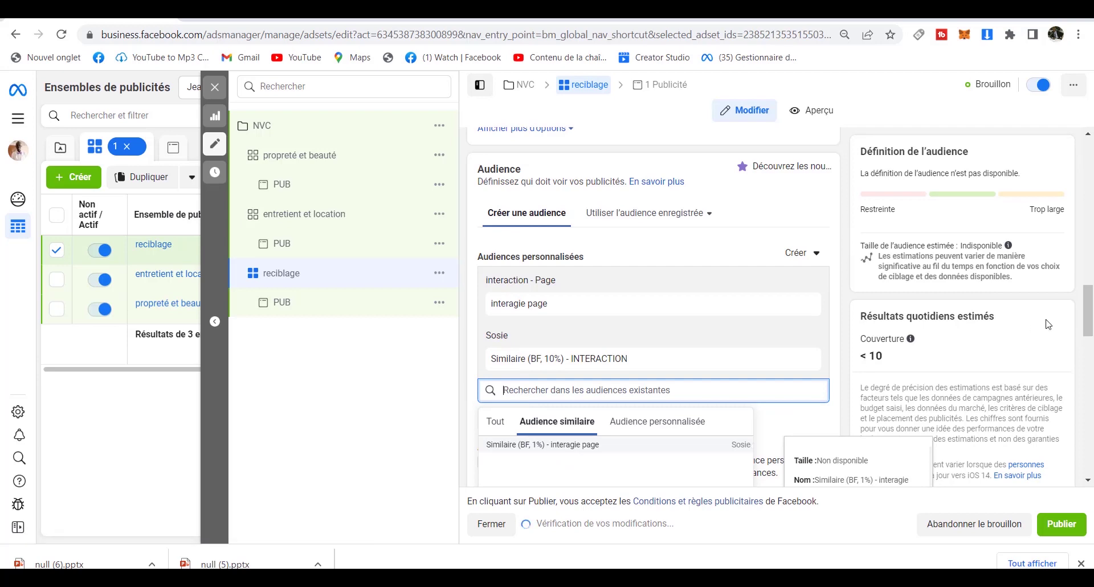
drag(1088, 334, 1089, 350)
scroll(1089, 350, down, 1)
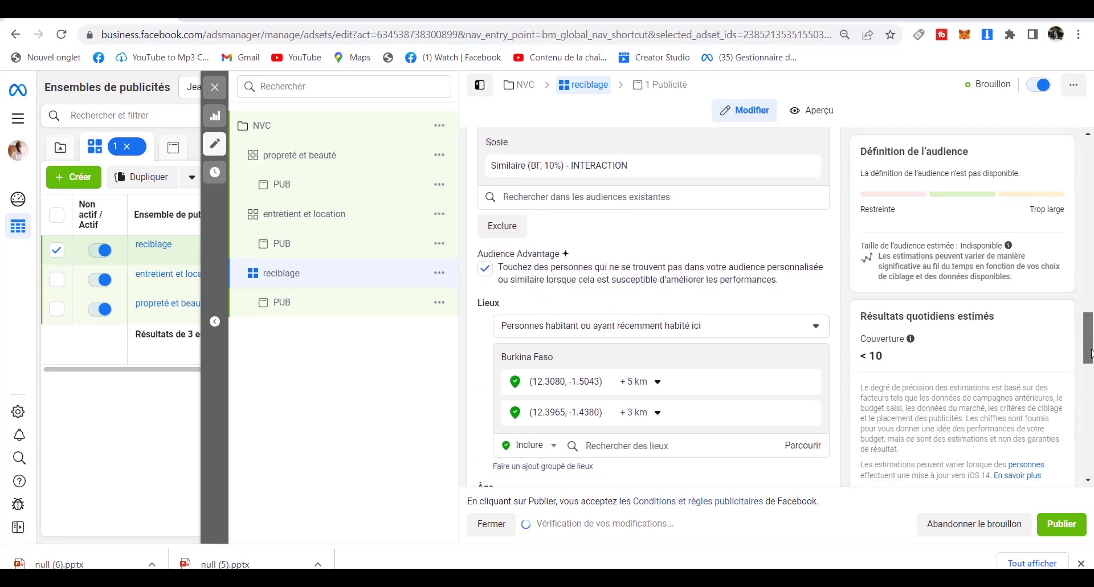
key(ctrl+minus)
key(ctrl+minus)
key(ctrl+minus)
key(ctrl+minus)
key(ctrl+minus)
key(ctrl+minus)
key(ctrl+minus)
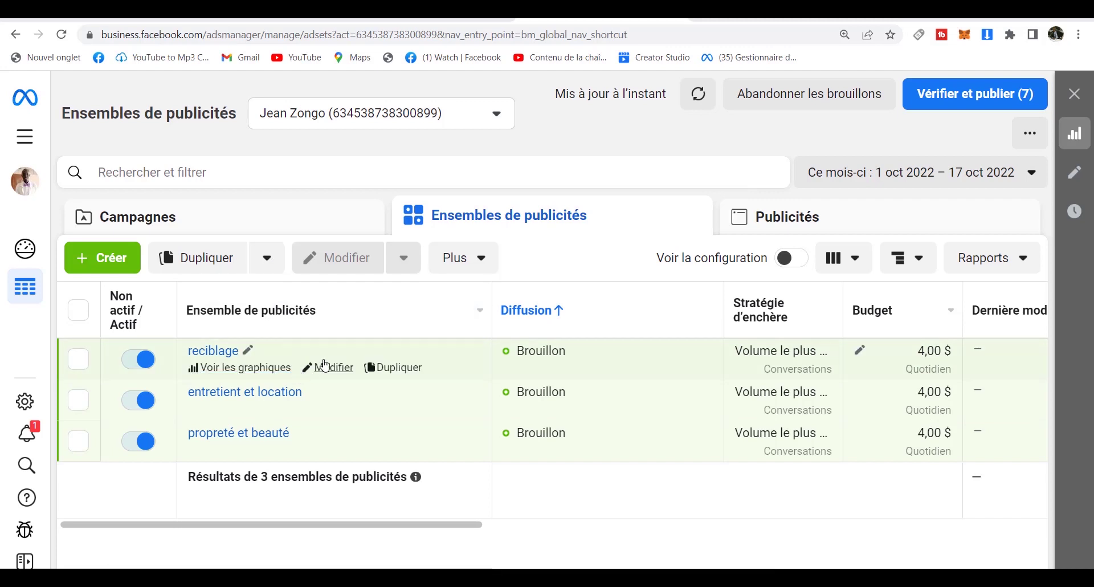
Lower the reciblage daily budget from 4,00 $ to 2,00 $, capping weekly spend at 14,00 $.
click(330, 368)
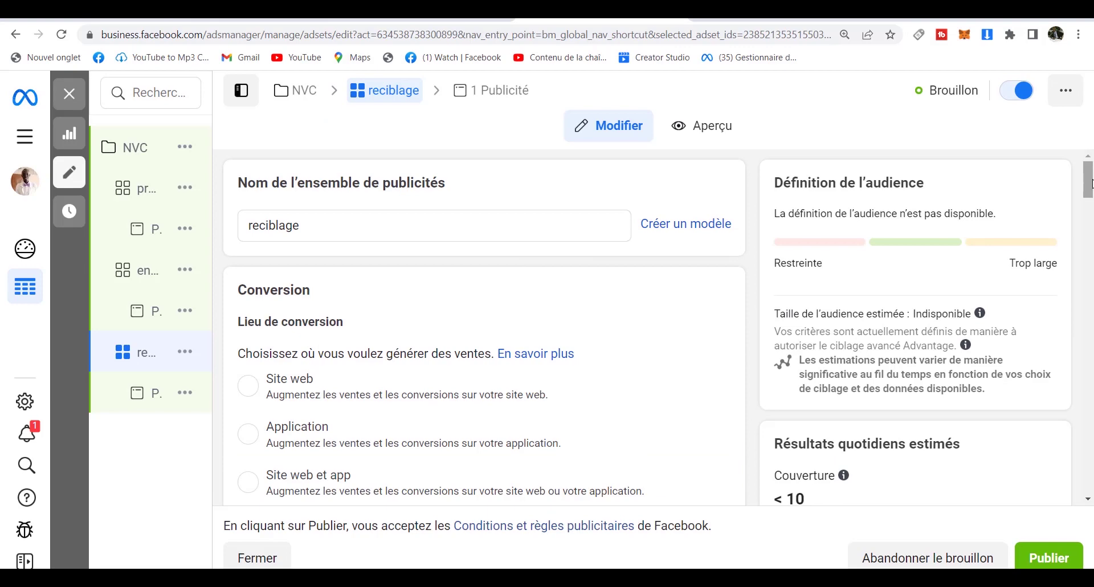
drag(1086, 185, 1090, 282)
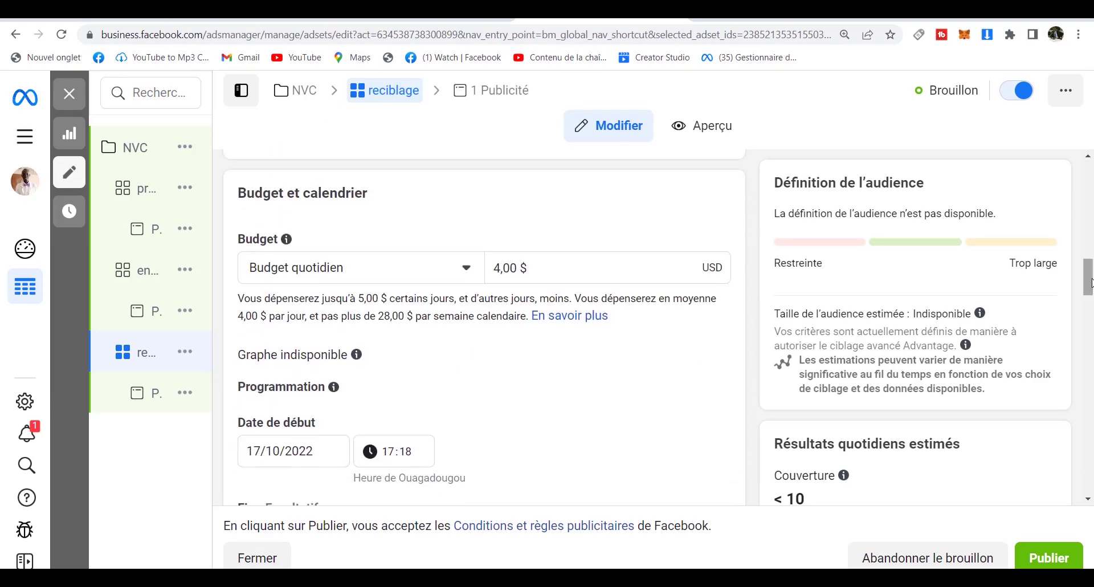
click(500, 268)
key(BackSpace)
text(2)
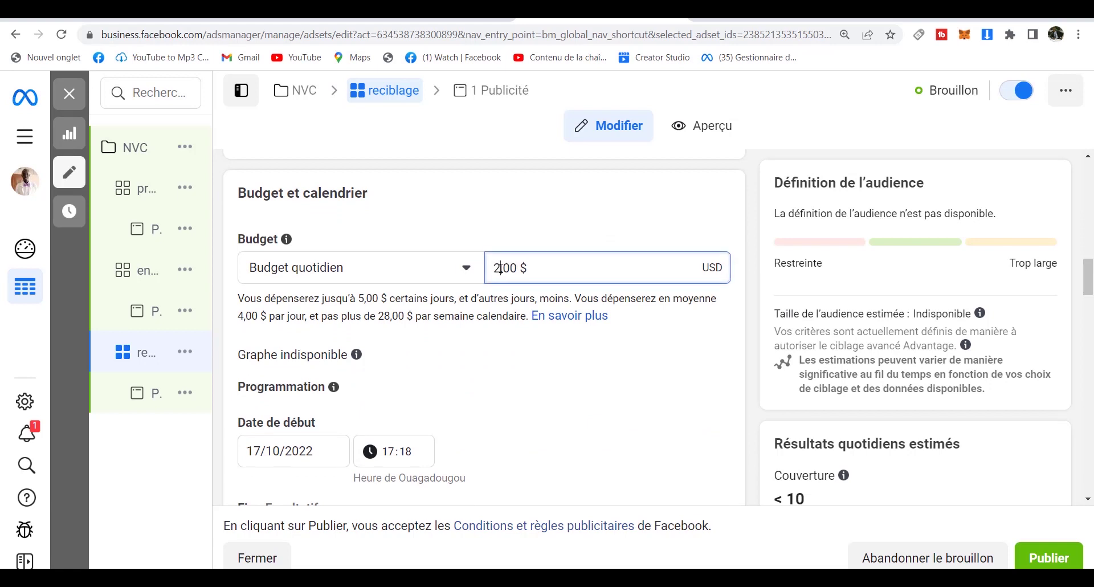
mouse_move(98, 163)
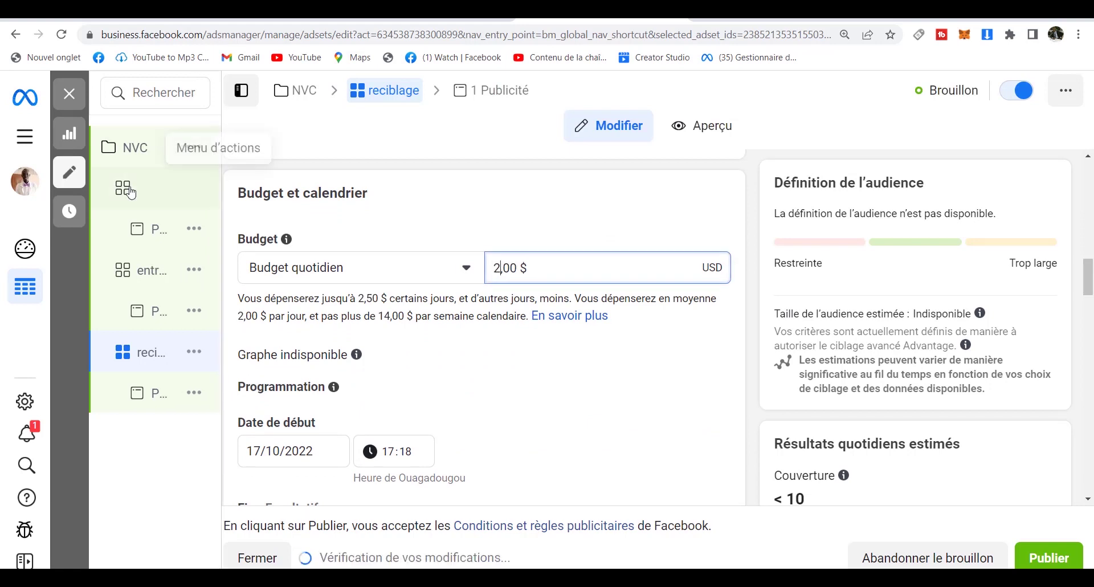
click(25, 137)
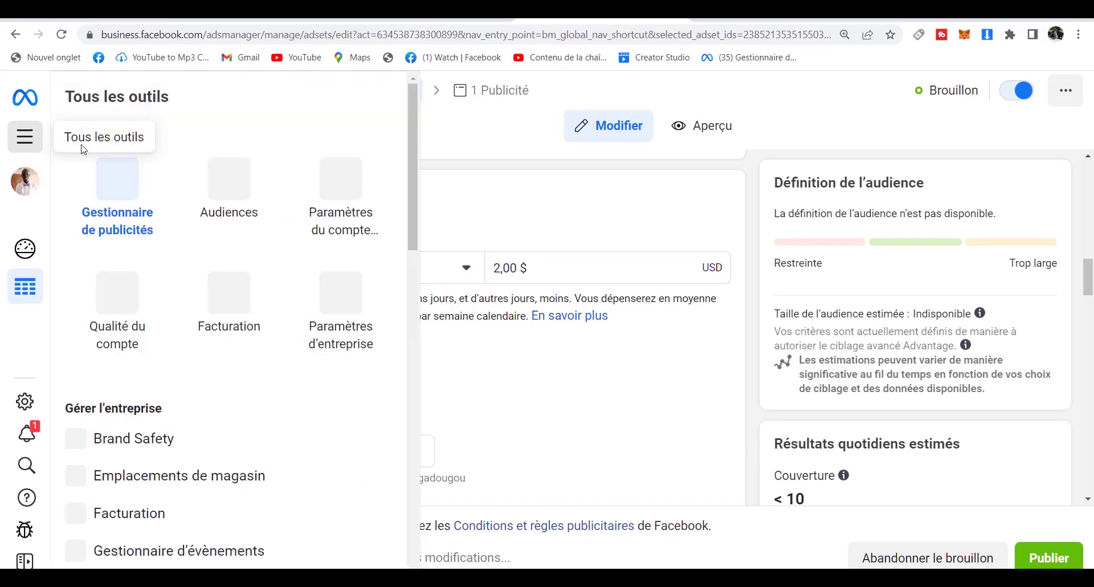
Return to the ad sets list, showing reciblage at 2,00 $ daily beside two 4,00 $ drafts.
click(121, 192)
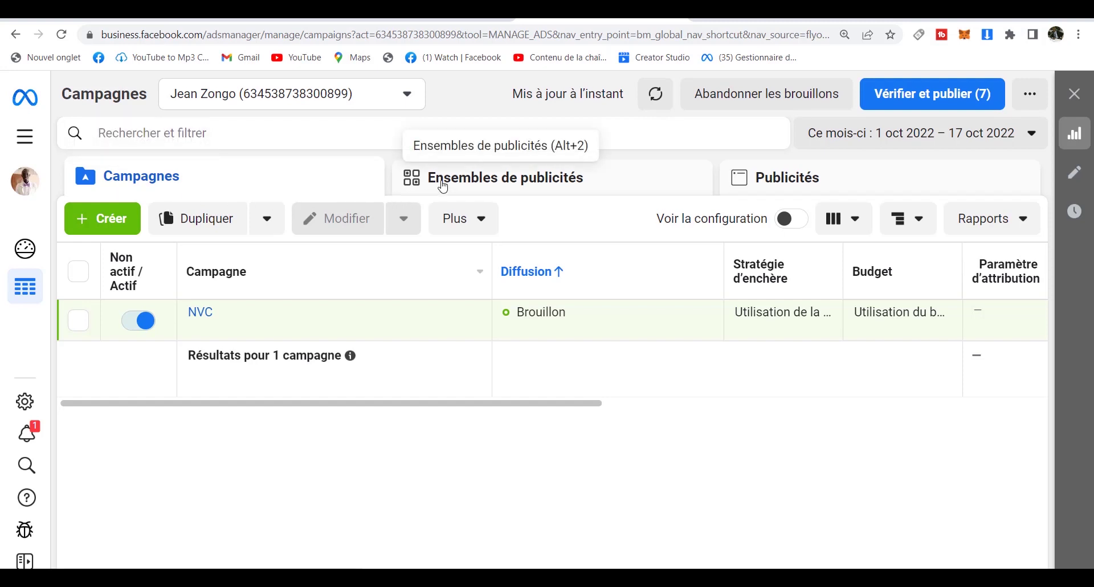
click(443, 184)
click(782, 218)
click(643, 190)
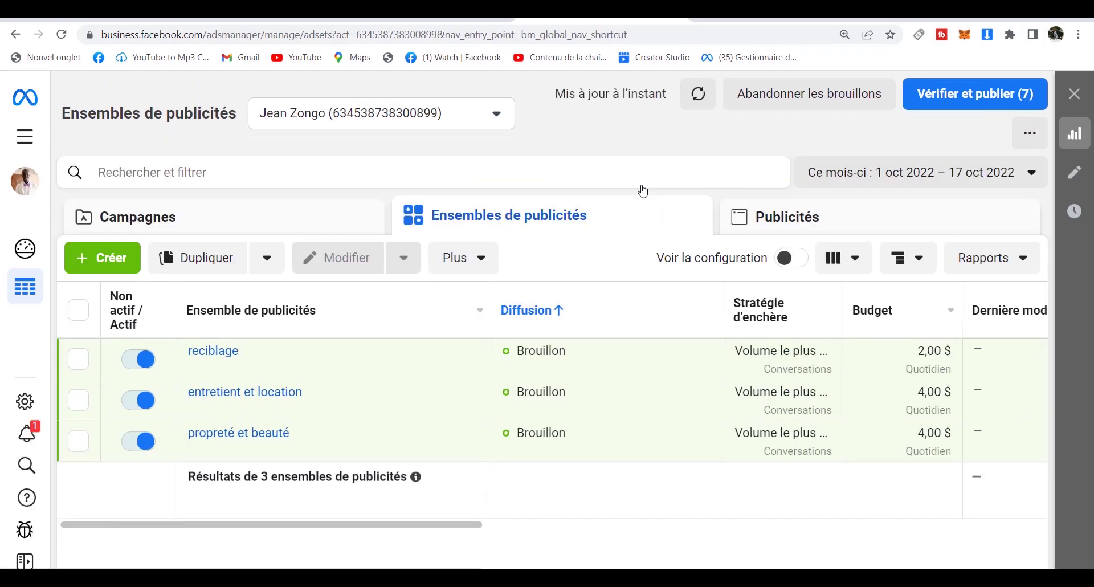